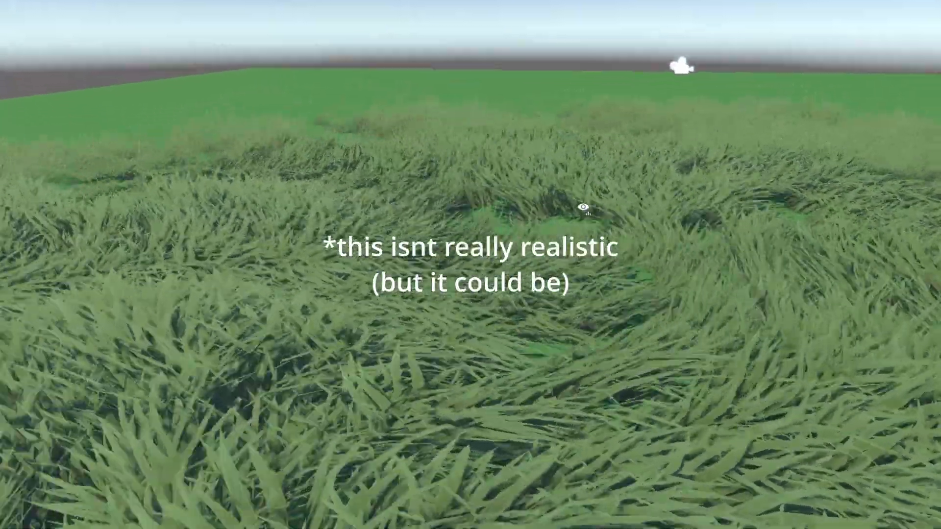
Choose the 3D (URP) core template for the new Unity project
right_click_drag(582, 206, 352, 254)
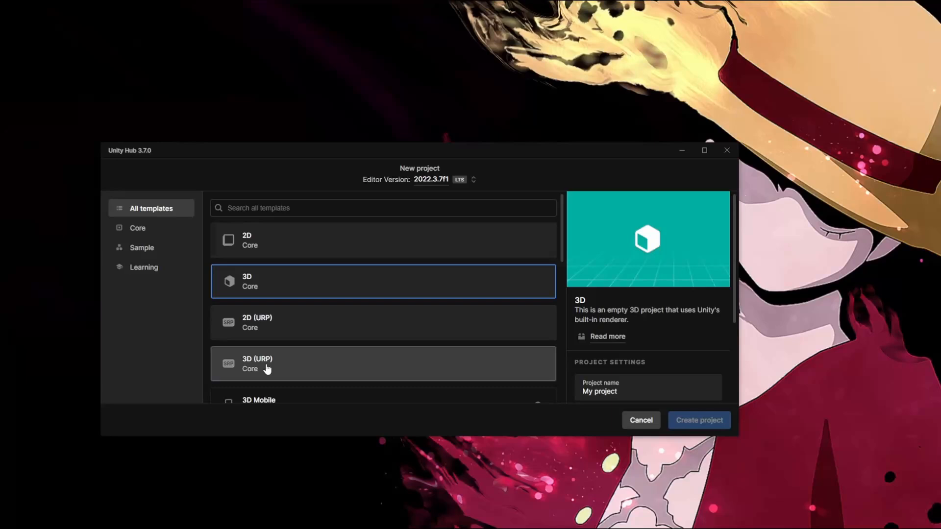
left_click(268, 369)
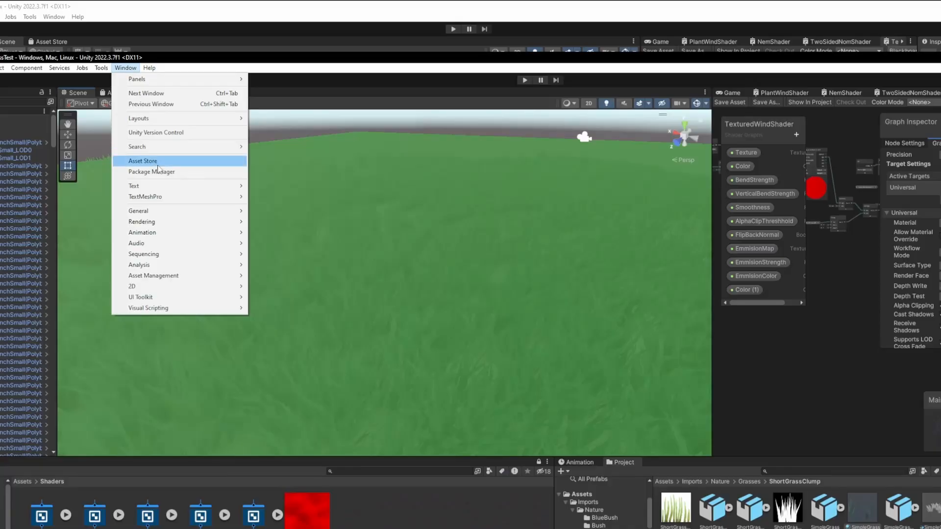
Open the Package Manager and create a URP Asset (with Universal Renderer) in the project's assets
left_click(155, 173)
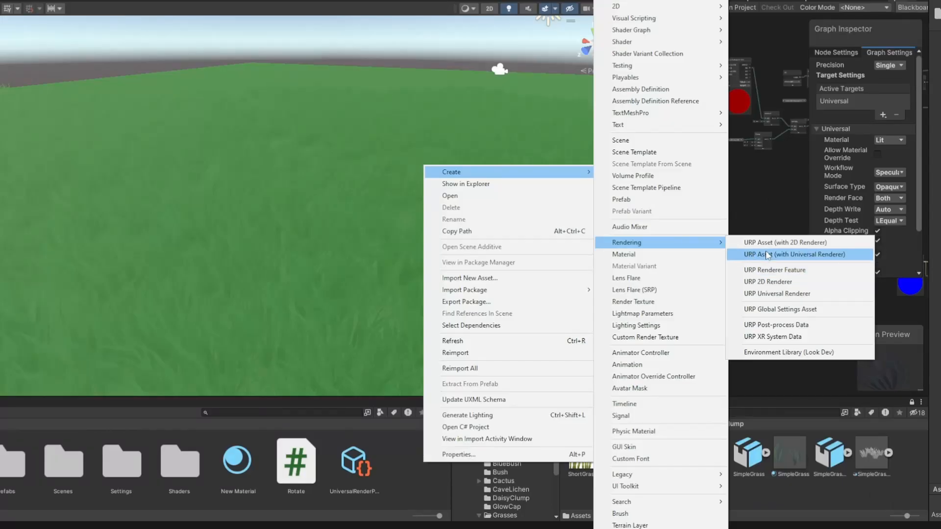
left_click(764, 255)
key("Return")
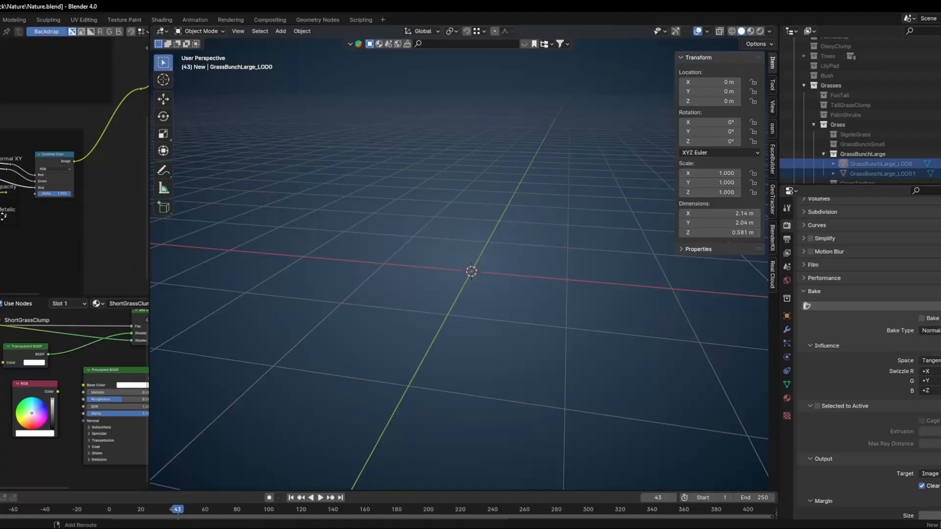
In Blender, turn the compositor area into an image editor, widen the 3D viewport on both sides and save Nature.blend
key("shift+F10")
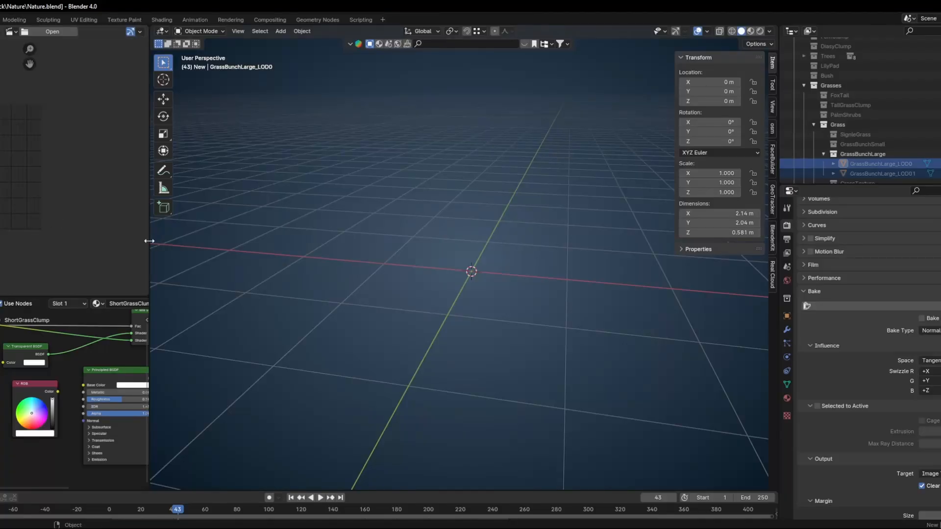
left_click_drag(149, 240, 36, 247)
left_click_drag(779, 304, 904, 304)
left_click(502, 286)
key("ctrl+s")
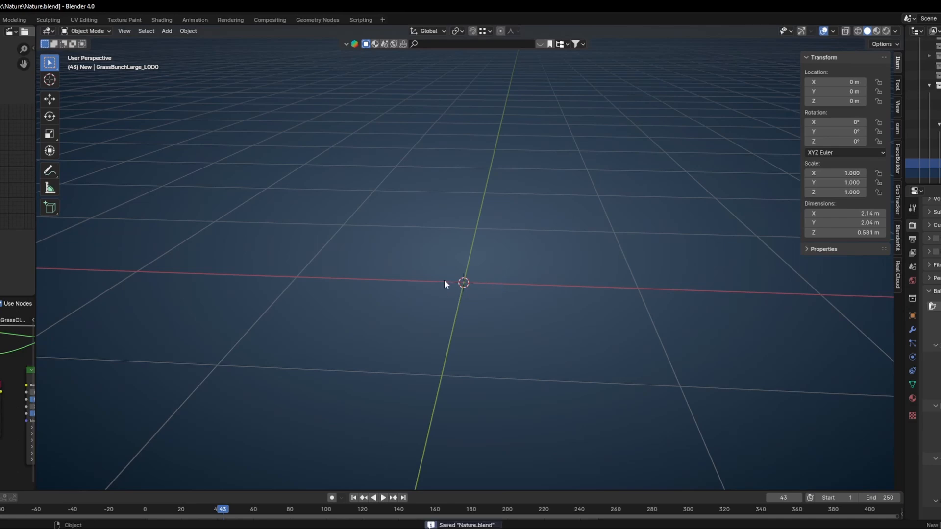
Delete the selected large grass bunch objects and add a mesh plane at the world origin
key("Delete")
middle_click_drag(485, 298, 517, 328)
key("shift+a")
mouse_move(517, 327)
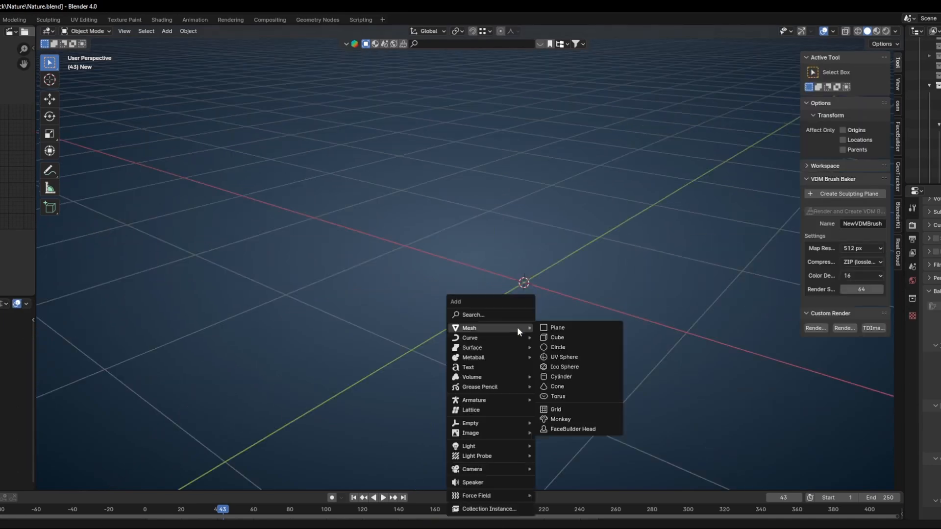
left_click(563, 328)
Rotate the plane's geometry 90° about X and raise it 1 m along Z so it stands on the origin
key("Tab")
type("r")
middle_click_drag(613, 302, 509, 321)
type("x90")
key("Return")
type("gz1")
key("Return")
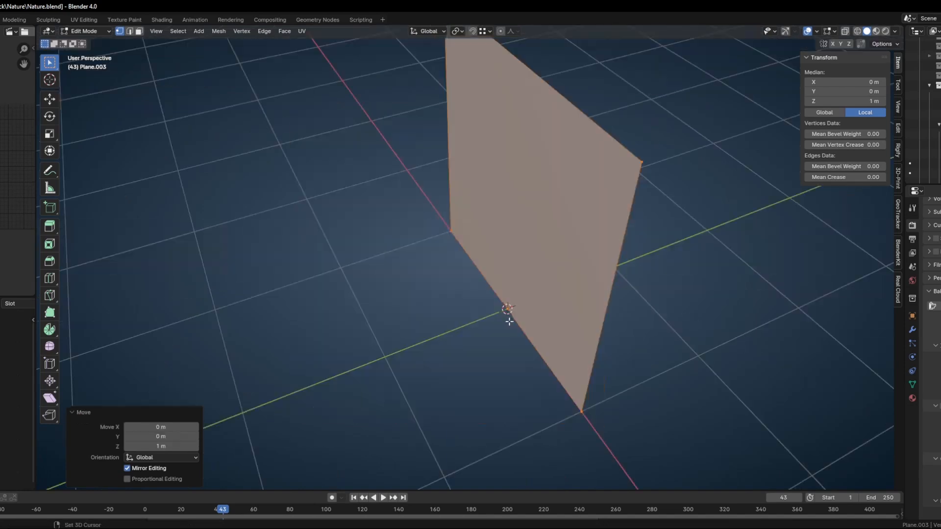
Duplicate the upright plane in place and rotate the copy 90° about Z to form a cross
key("shift+d")
right_click(522, 318)
type("rz90")
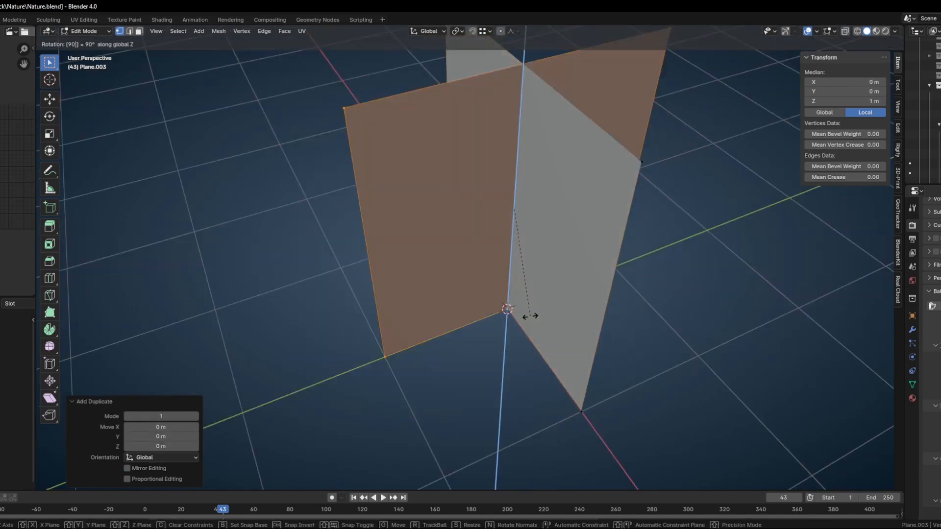
key("Return")
key("Tab")
Try rotating the top vertices of the crossed planes about the X axis
middle_click_drag(529, 315, 424, 174)
middle_click_drag(496, 198, 504, 260, "shift")
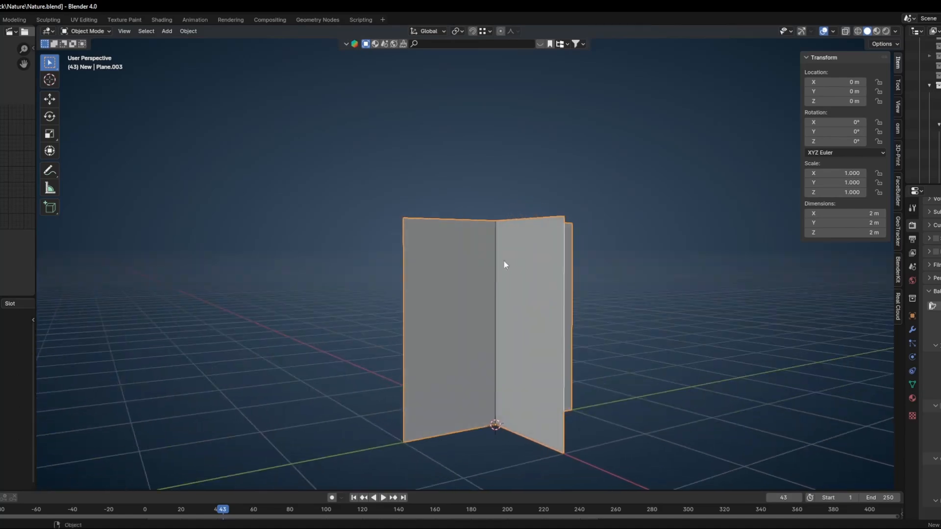
middle_click_drag(451, 349, 436, 337)
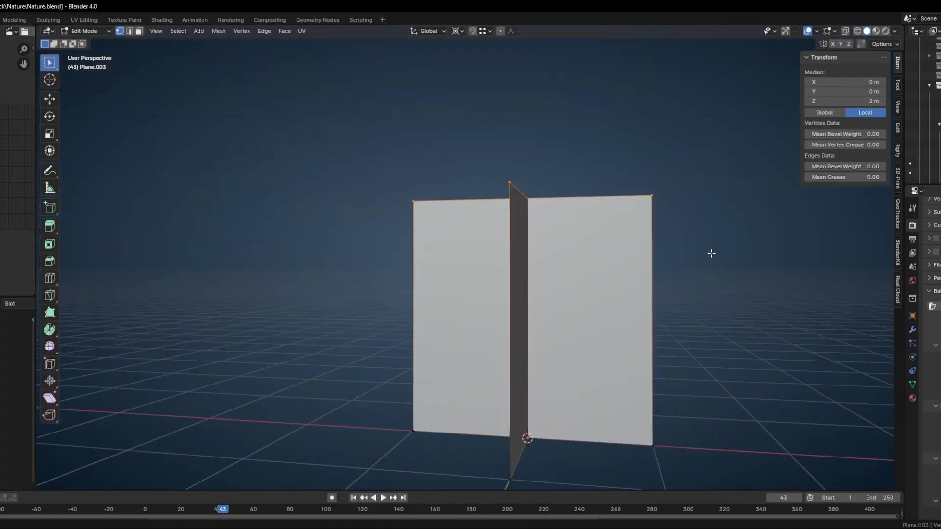
middle_click_drag(711, 253, 753, 251)
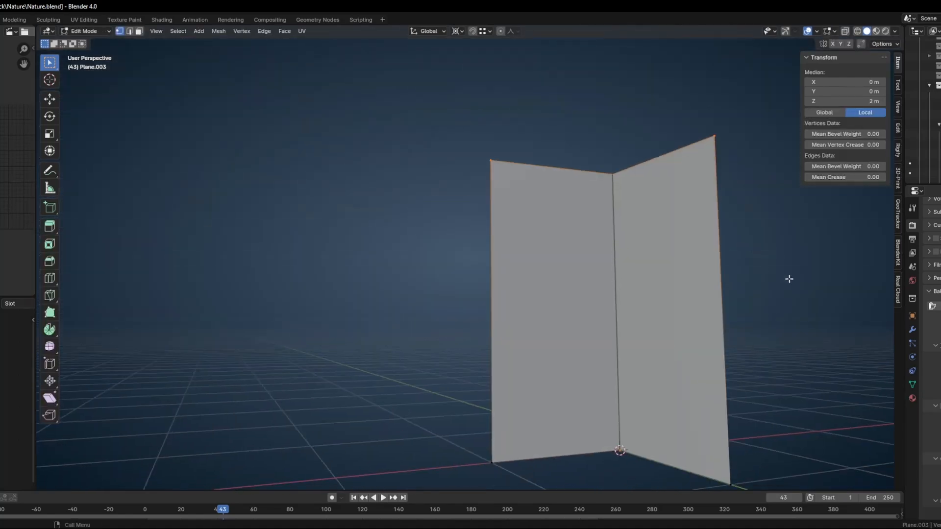
middle_click_drag(789, 279, 746, 298)
key("r")
key("x")
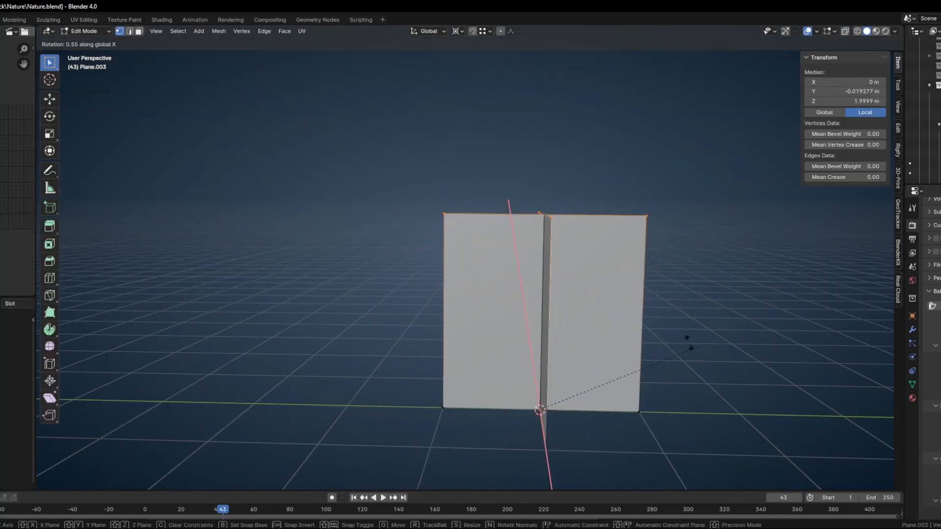
left_click(578, 317)
key("ctrl+z")
Cut both crossed planes with four horizontal edge loops and try bending them about X with proportional editing
key("ctrl+r")
scroll(449, 310, "up", 2)
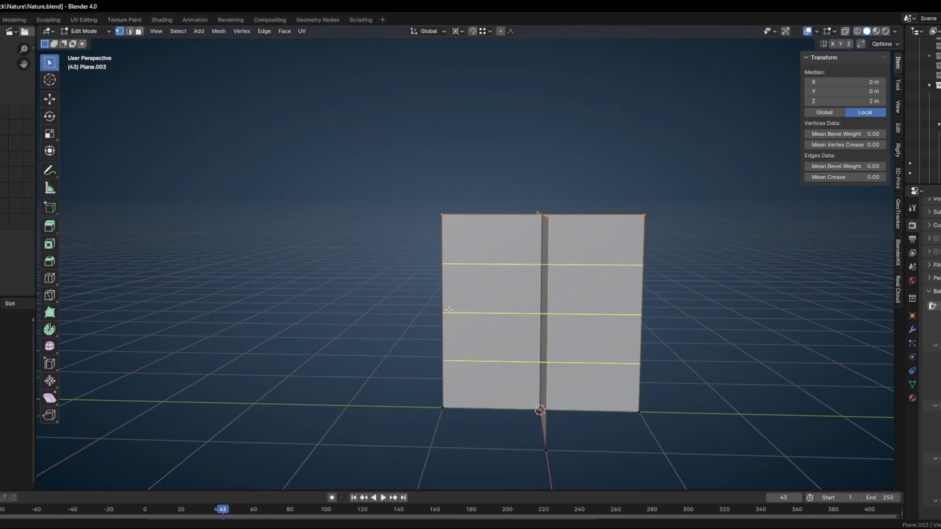
scroll(448, 311, "up", 1)
left_click(448, 310)
right_click(448, 311)
middle_click_drag(447, 311, 605, 321)
key("ctrl+r")
scroll(609, 321, "up", 1)
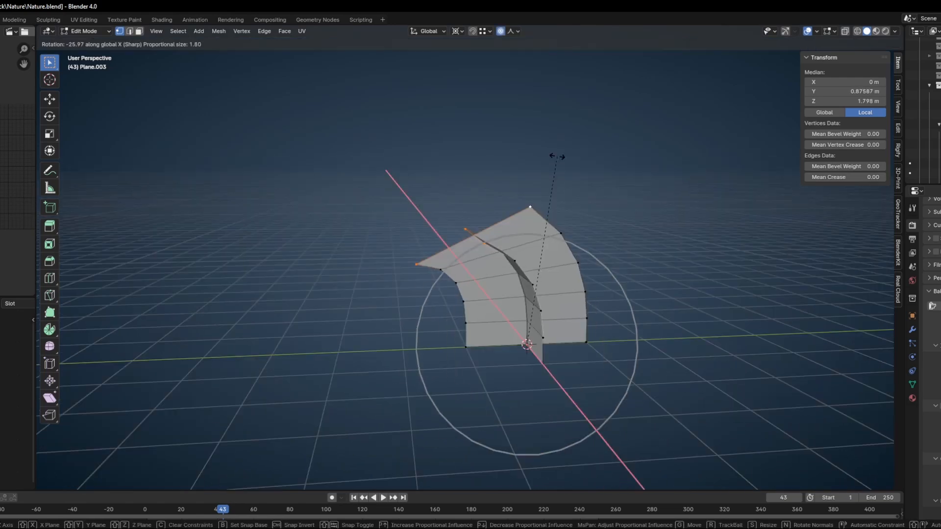
scroll(553, 158, "down", 5)
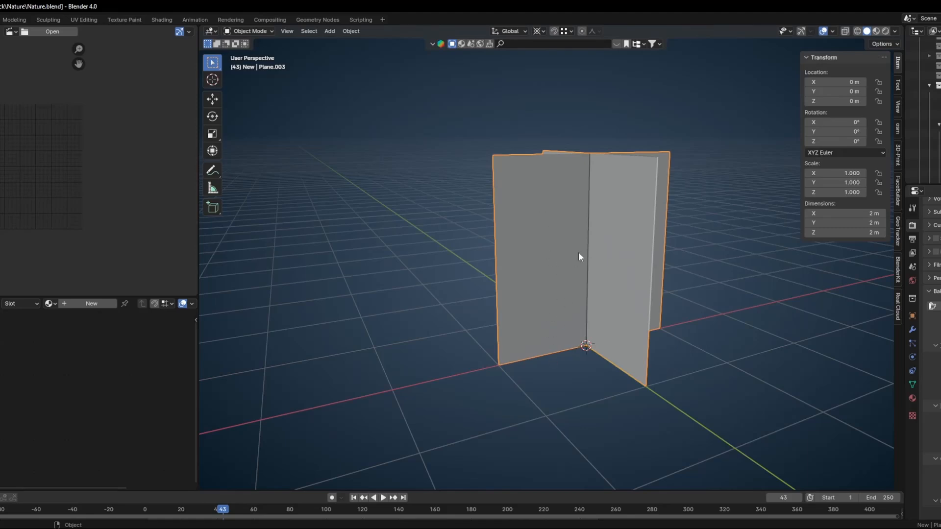
Add a second mesh plane and rotate its geometry about X so that it stands upright
key("shift+a")
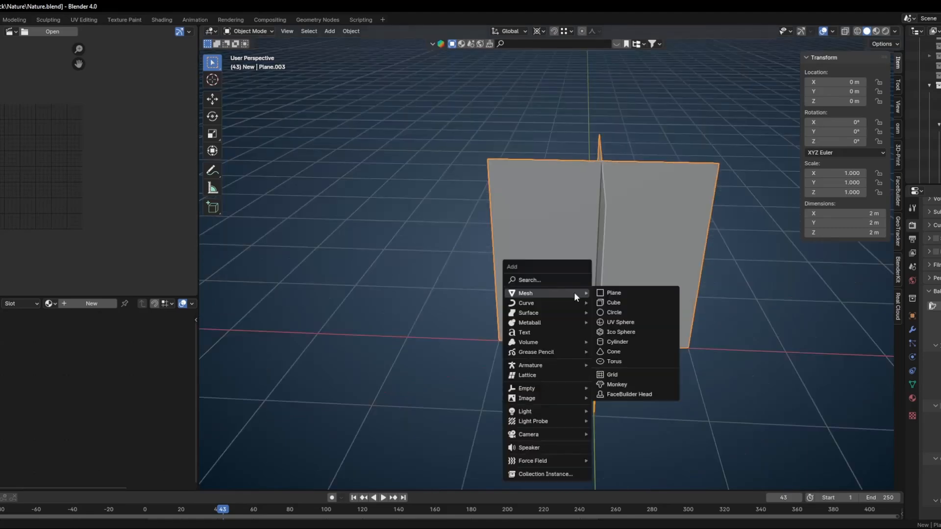
left_click(603, 295)
key("Tab")
key("r")
key("x")
type("9")
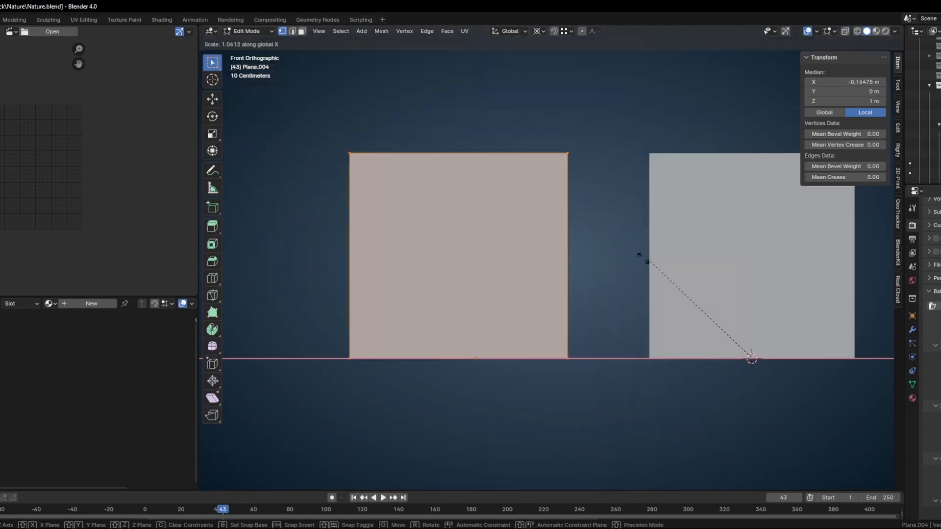
Change the pivot point from the 3D cursor and scale the new plane along X into a strip about 0.14 m wide
right_click(586, 251)
key("period")
left_click(591, 214)
key("s")
key("x")
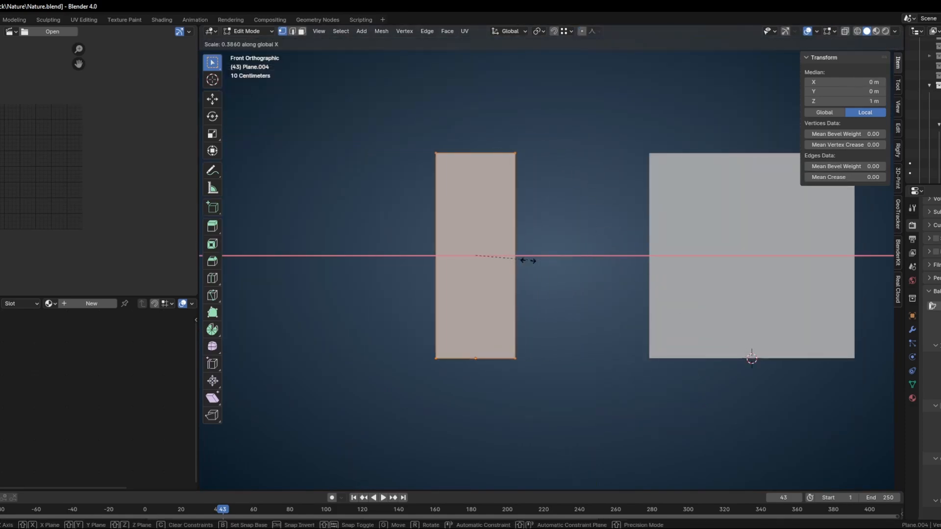
left_click(481, 260)
Add one centred horizontal edge loop across the middle of the narrow strip
middle_click_drag(481, 260, 500, 268, "shift")
key("ctrl+r")
left_click(494, 246)
right_click(493, 246)
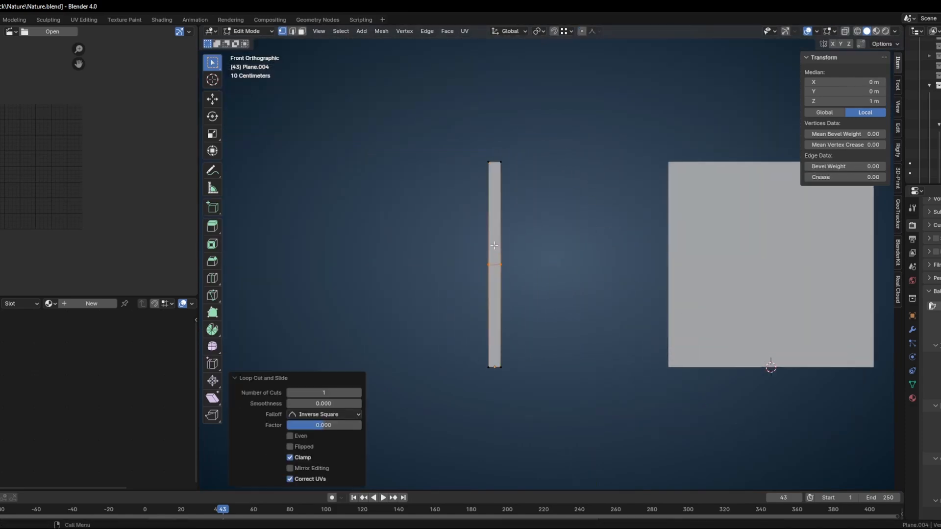
Shape the strip into a tapered grass blade, lowering its middle edge about 0.13 m and bevelling that edge
left_click(496, 158)
key("2")
key("g")
key("z")
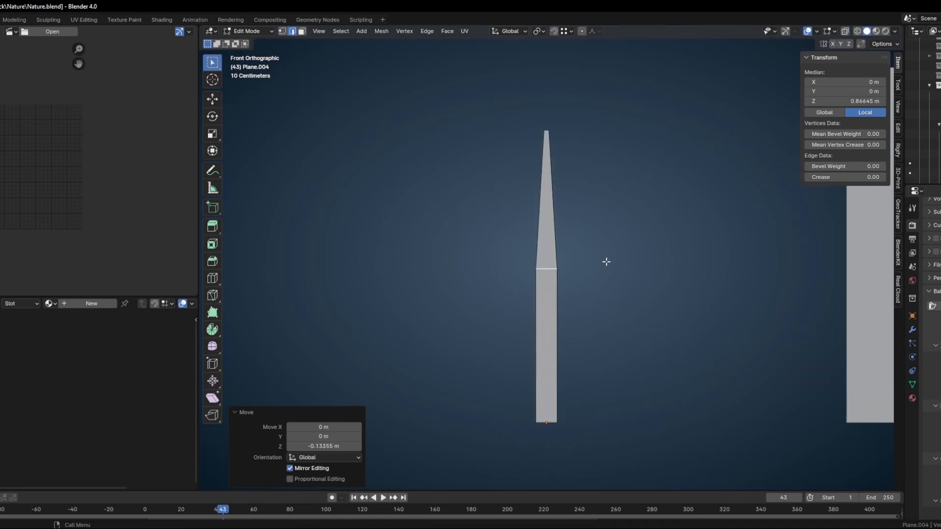
key("ctrl+b")
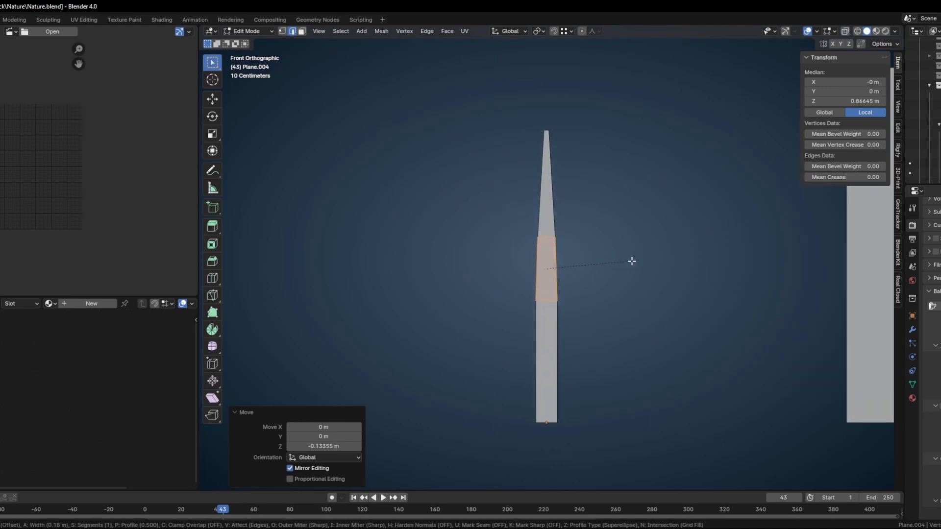
left_click(675, 264)
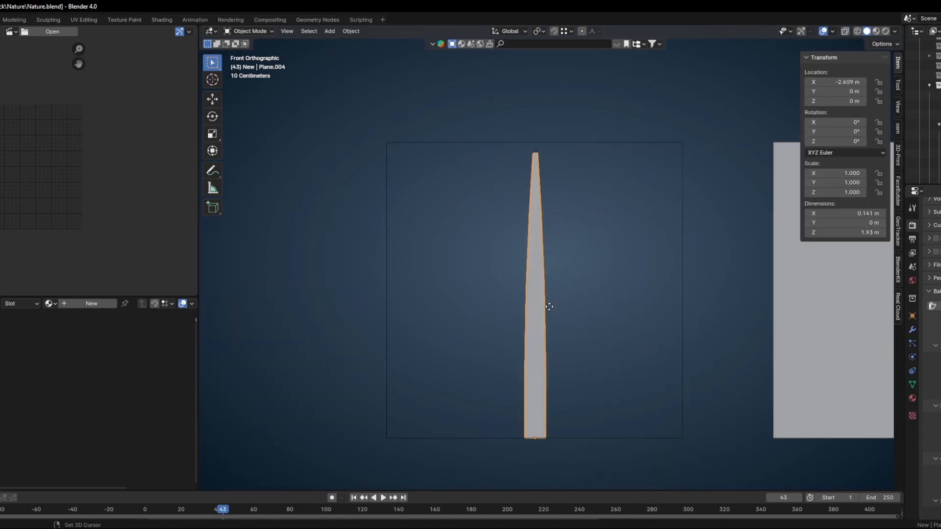
Duplicate the grass blade several times, moving and rotating each copy to fan the blades out within the square outline
key("shift+d")
left_click(651, 279)
key("r")
left_click(646, 278)
key("shift+d")
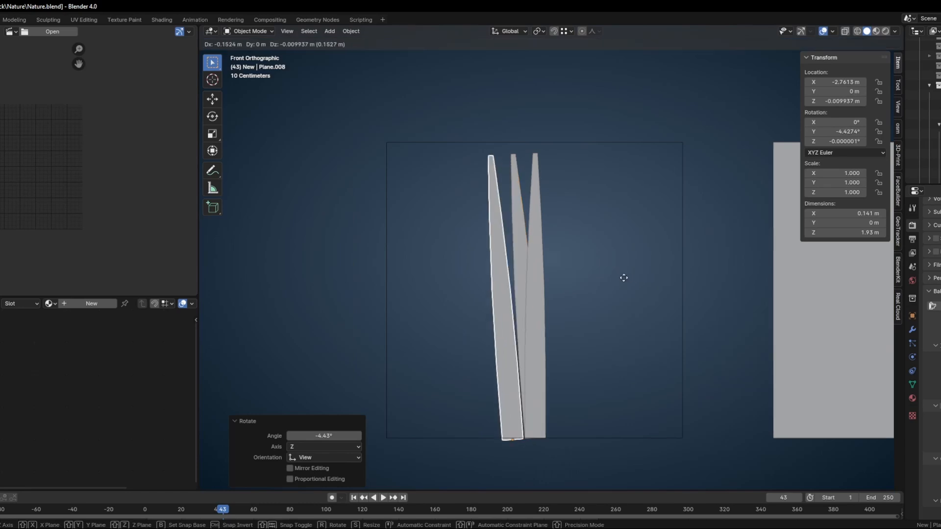
left_click(622, 275)
key("r")
left_click(630, 252)
key("shift+d")
left_click(684, 258)
key("r")
left_click(680, 353)
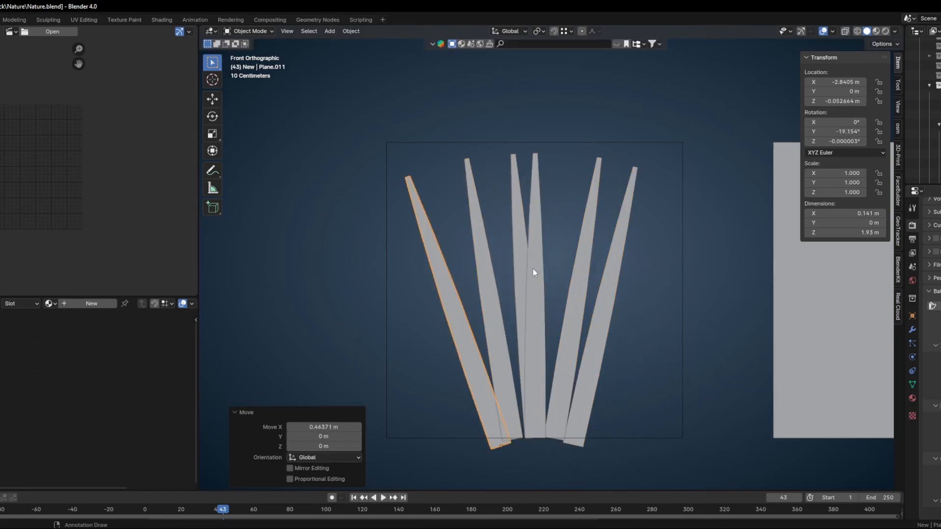
Duplicate the leftmost blade, rotate the copy the other way and place it just right of the centre blade
key("shift+d")
left_click(633, 251)
key("r")
left_click(661, 355)
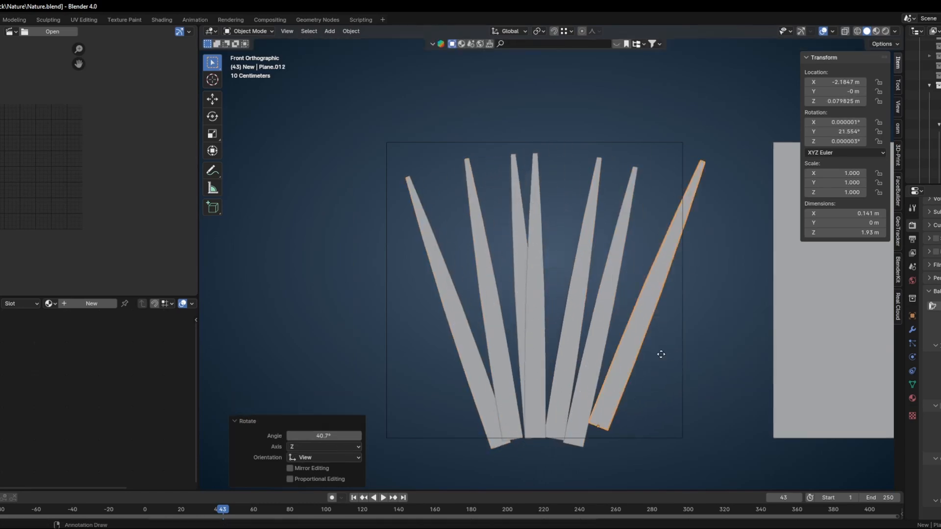
key("g")
left_click(629, 353)
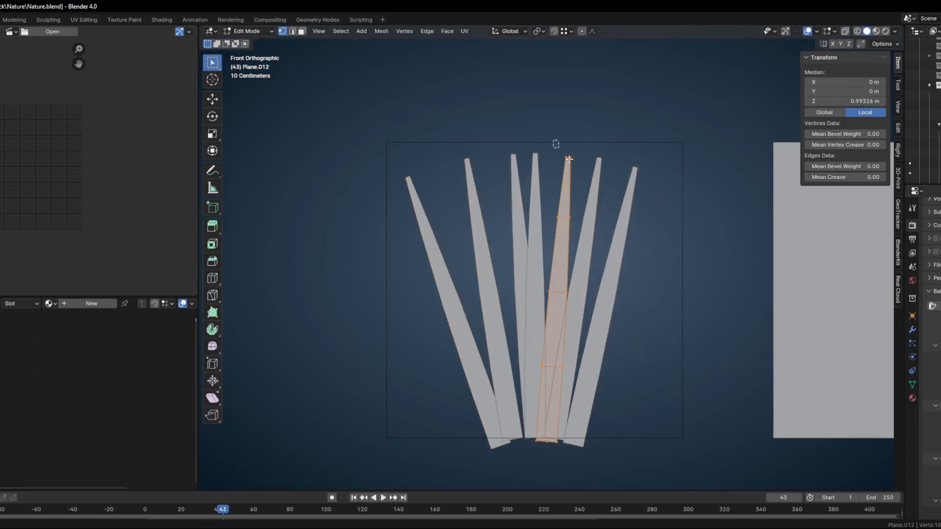
Bend the newest blade by shifting its tip to the right and its upper and middle cross edges to the left
left_click_drag(557, 143, 594, 178)
key("g")
left_click(612, 184)
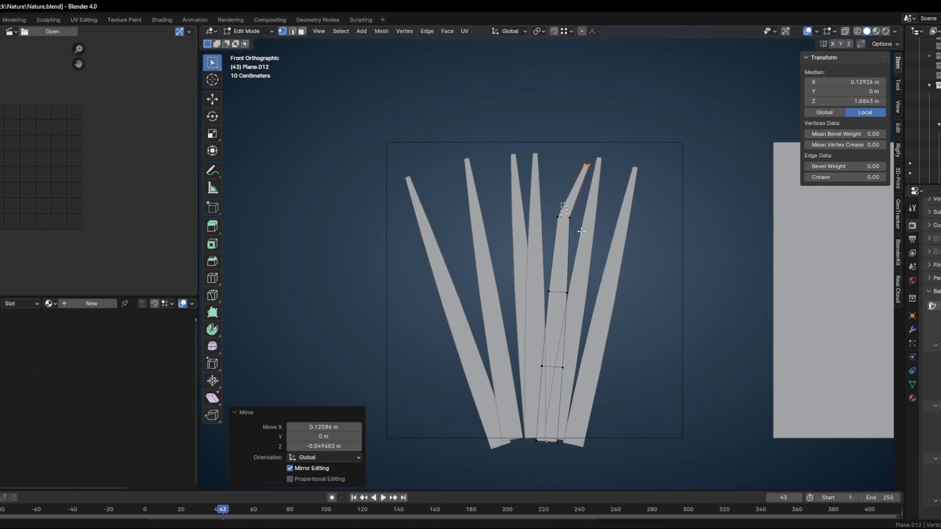
left_click_drag(548, 207, 600, 235)
key("g")
left_click(592, 249)
left_click_drag(538, 281, 607, 325)
key("g")
left_click(591, 333)
key("Tab")
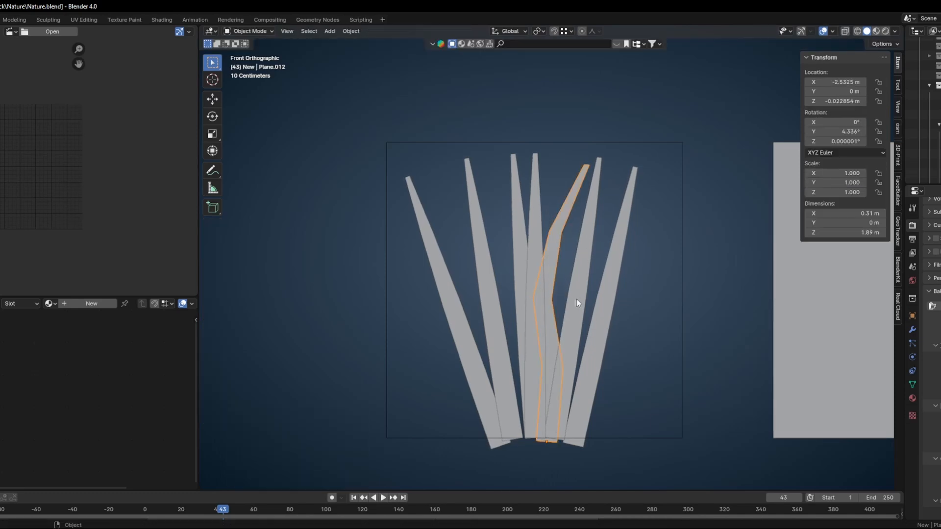
Bend the second blade from the right by shifting its tip and upper cross edge slightly to the left
left_click(590, 190)
key("Tab")
left_click_drag(585, 142, 620, 171)
key("g")
left_click(611, 168)
left_click_drag(576, 201, 630, 229)
key("g")
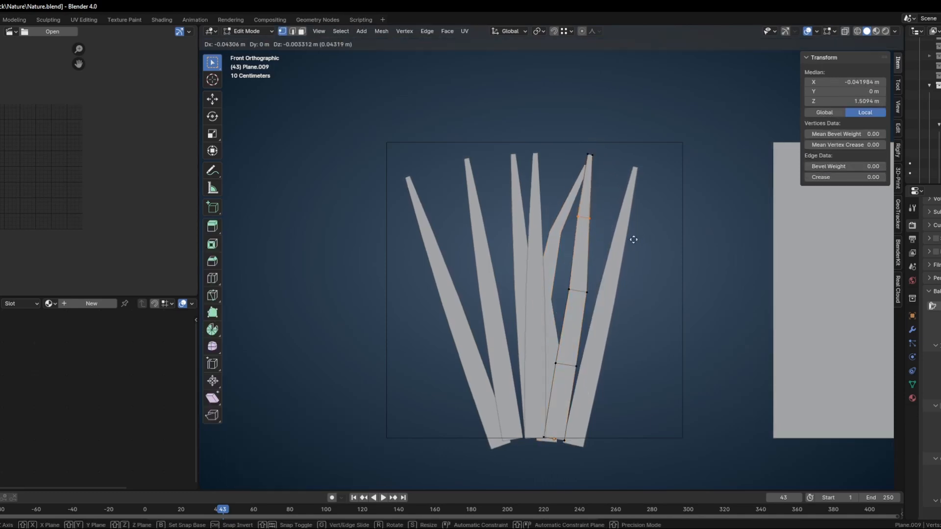
left_click(634, 242)
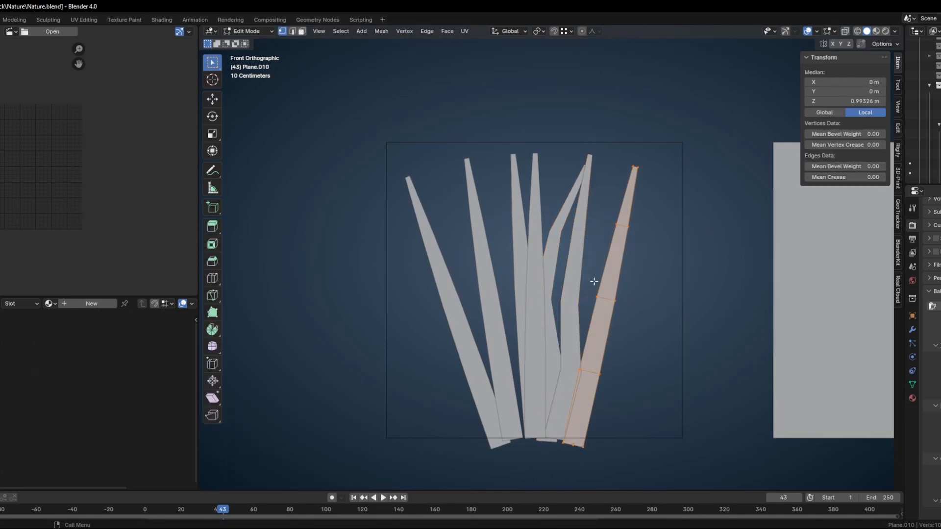
Bend the rightmost blade by moving its middle cross edge outward about 0.07 m, and select its upper cross edge
left_click_drag(590, 283, 657, 329)
key("g")
left_click(730, 374)
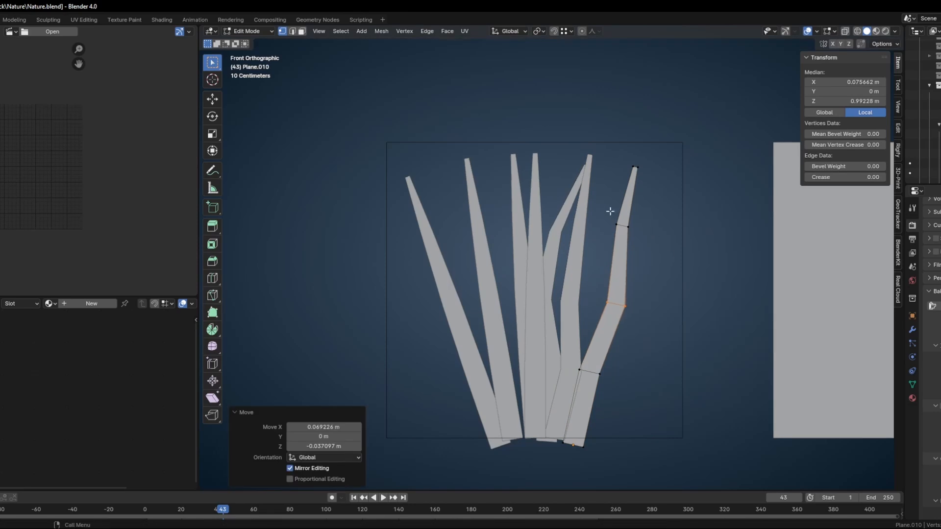
left_click_drag(609, 210, 630, 227)
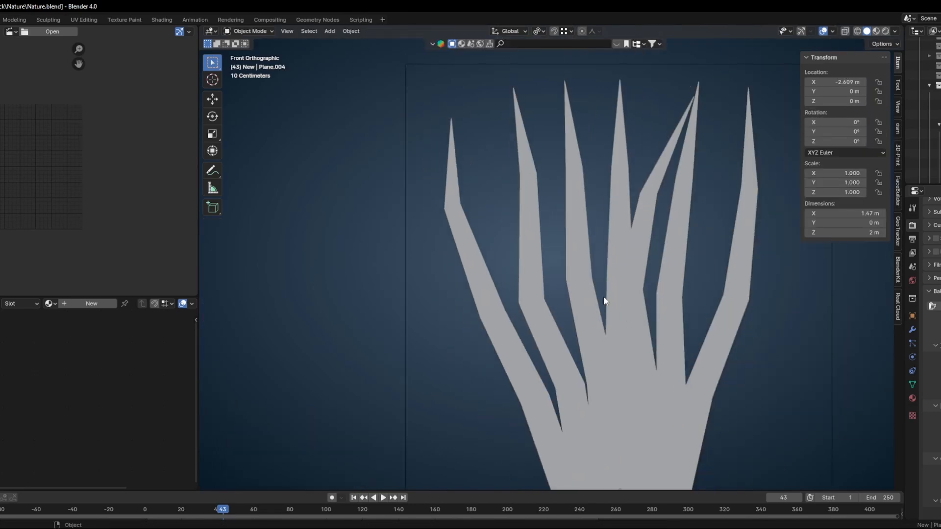
Add a level 2 subdivision to the joined grass blades and show the object's modifier settings
left_click(623, 312)
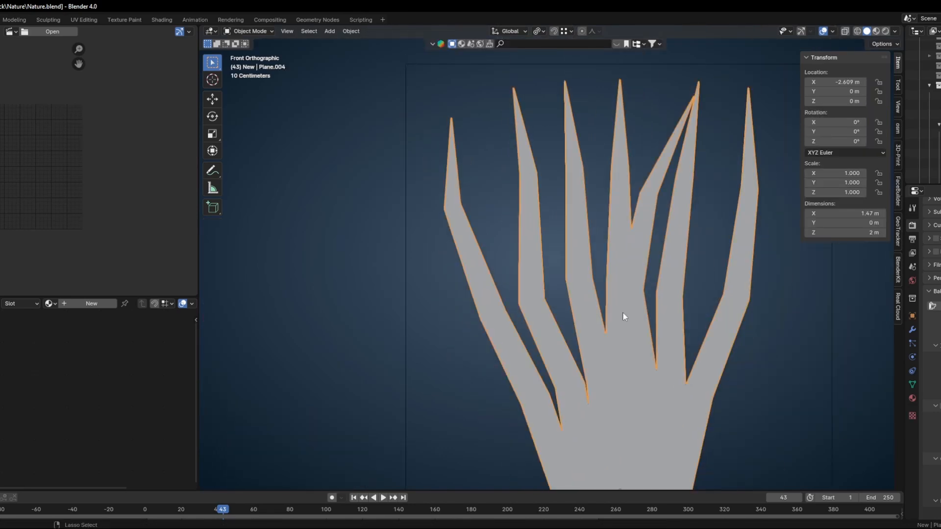
key("ctrl+2")
middle_click_drag(628, 355, 586, 276, "shift")
left_click(912, 330)
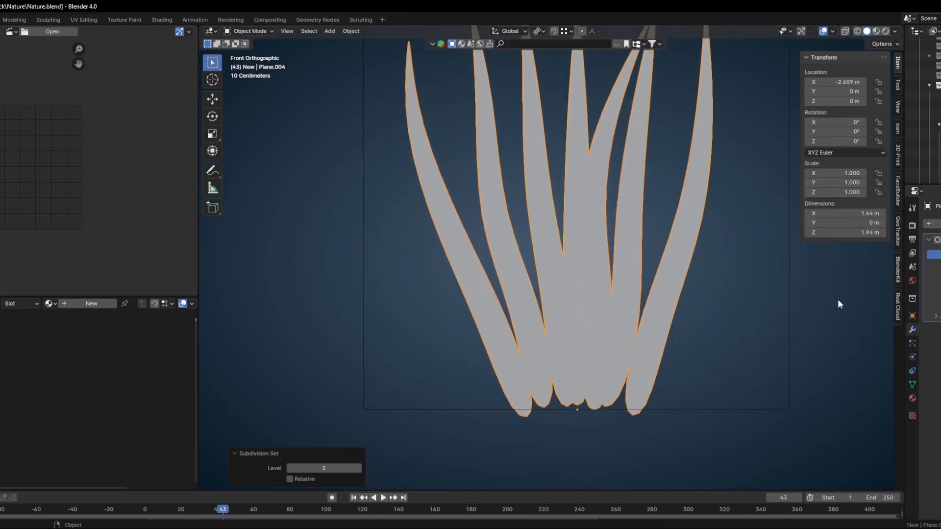
Select the base vertices of all grass blades, square off their rounded bottoms and lower the blades about 0.01 m
scroll(794, 313, "down", 2)
key("Tab")
left_click_drag(509, 397, 628, 338)
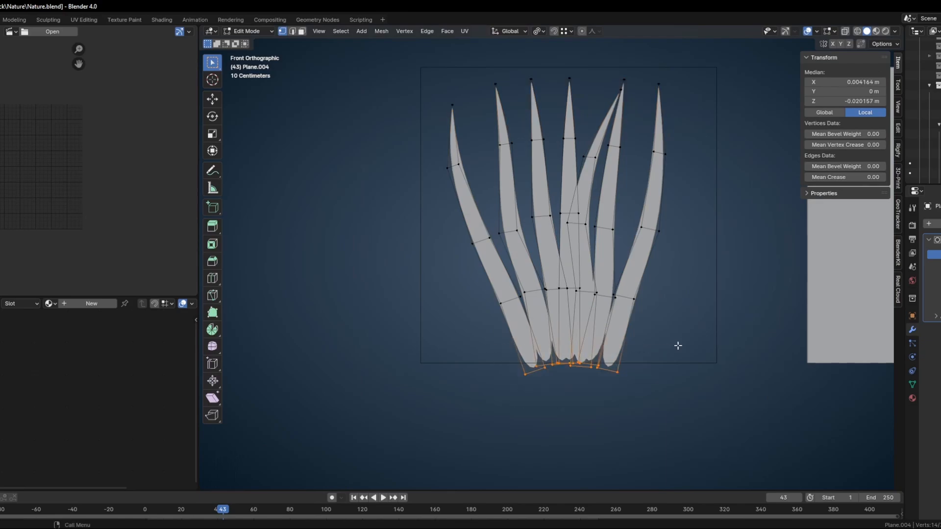
key("Tab")
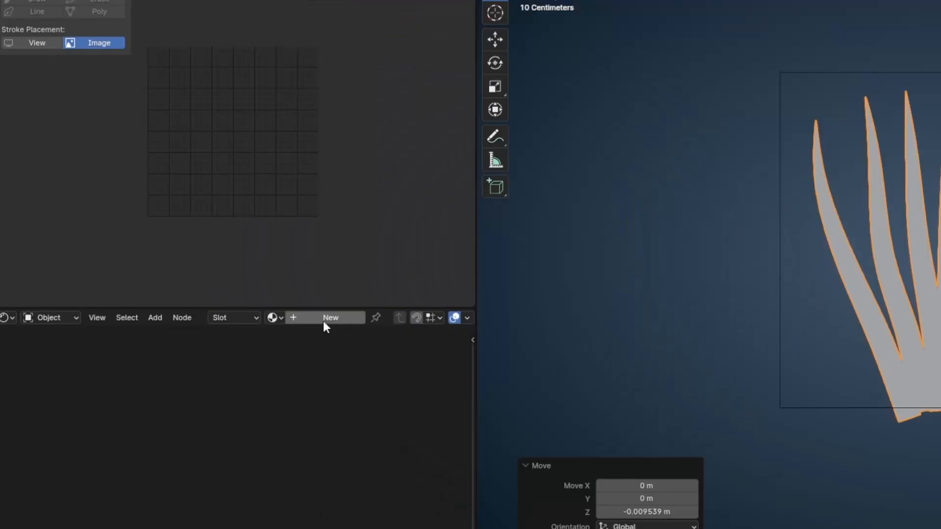
Create a new material for the grass blades and delete its default shader node, keeping only the Material Output
left_click(91, 303)
left_click_drag(92, 296, 81, 244)
middle_click_drag(186, 291, 46, 326)
scroll(47, 326, "up", 2)
left_click(271, 348)
key("x")
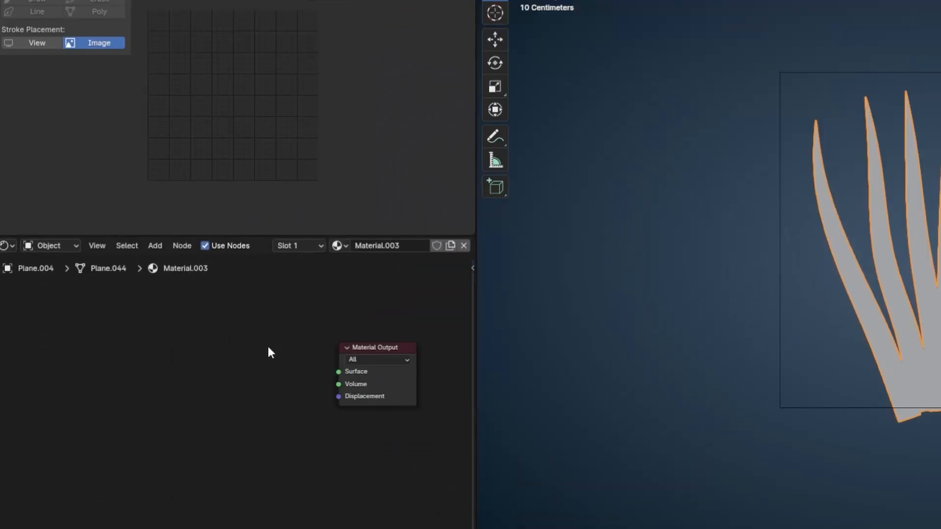
Add an Emission node connected to the material output's Surface and name the material GrassMask
key("shift+a")
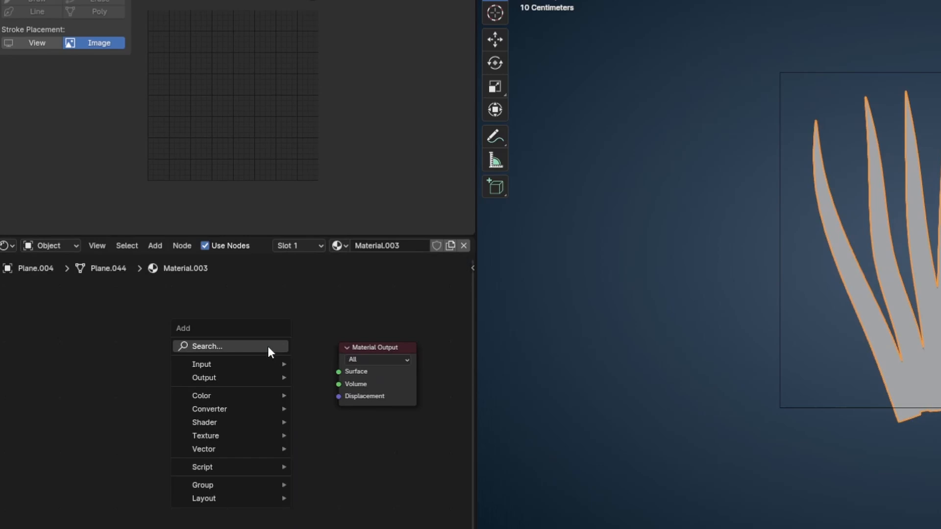
type("emm")
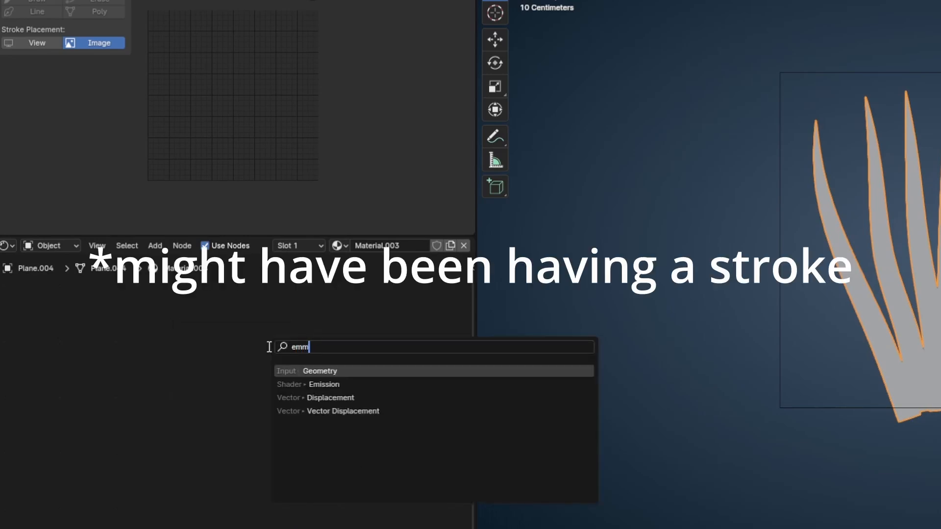
key("BackSpace")
type("is")
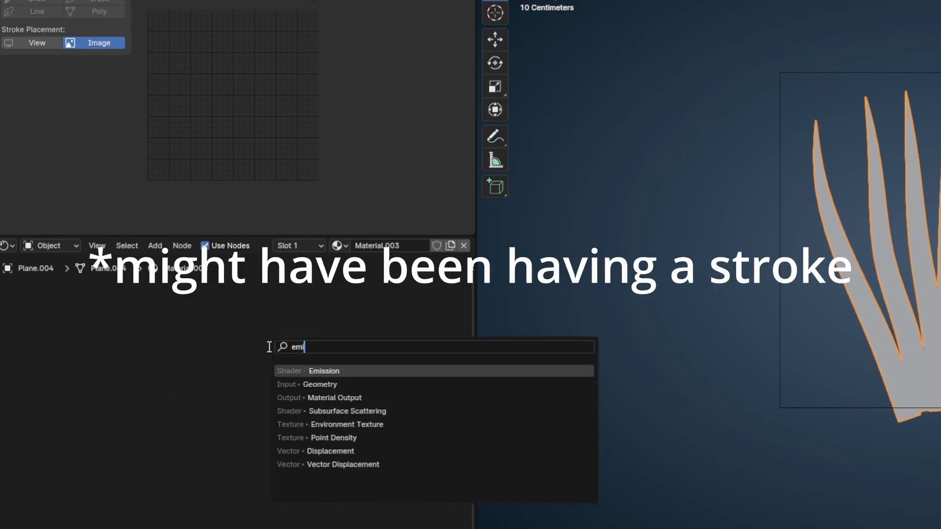
key("Return")
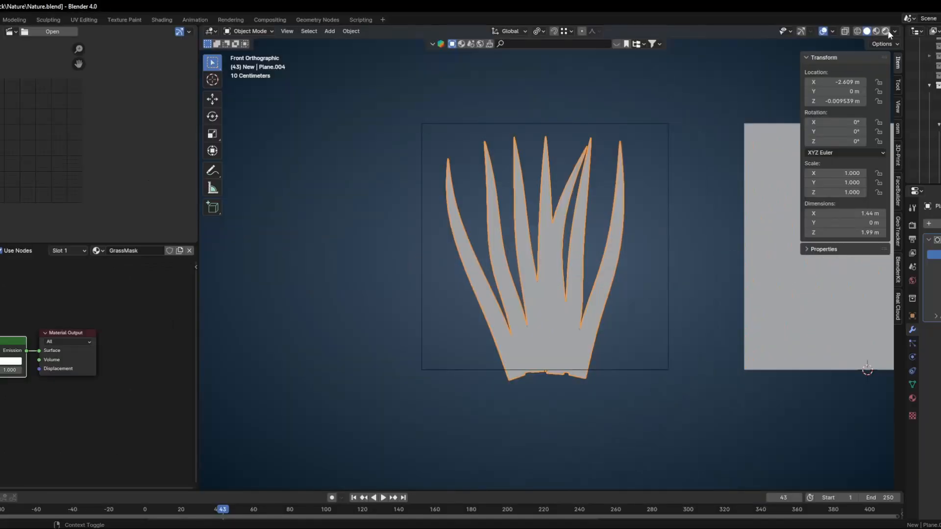
Preview the emissive blades in rendered shading, save the project file, and return to solid shading
left_click(886, 31)
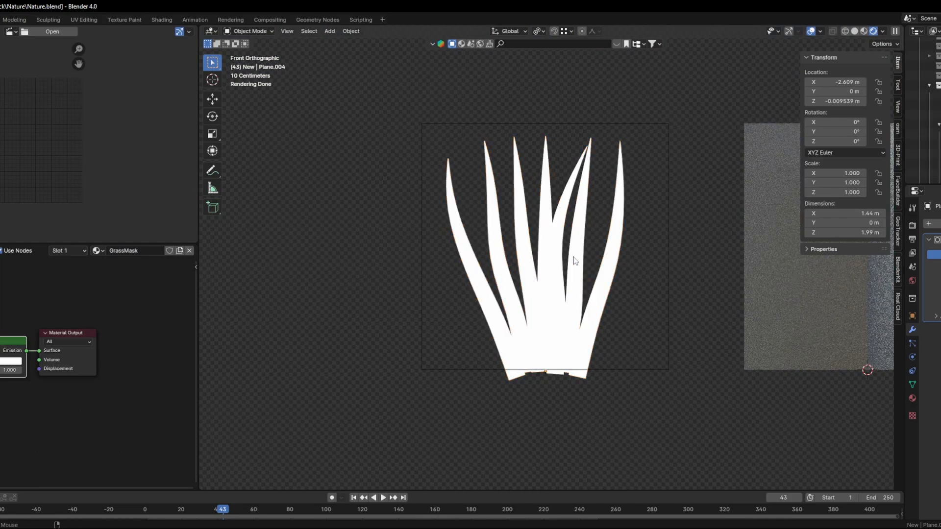
scroll(543, 278, "up", 2)
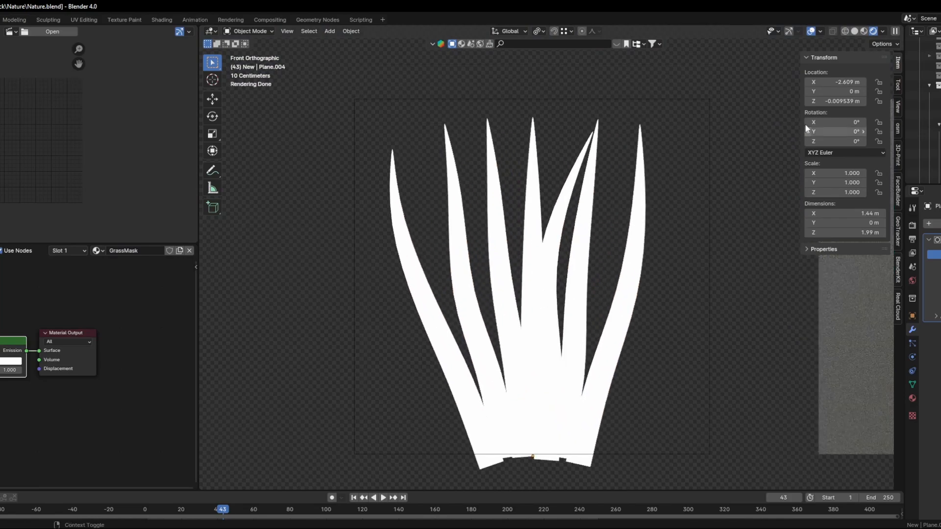
key("ctrl+s")
left_click(855, 31)
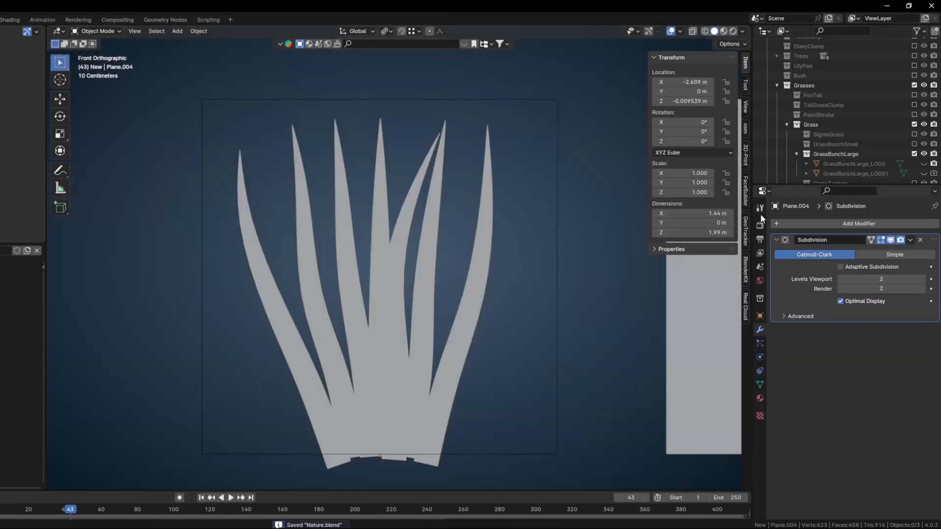
Show the output settings, and add a camera facing the grass blades, moved back along Y to about -3.82 m
left_click(912, 225)
left_click(759, 239)
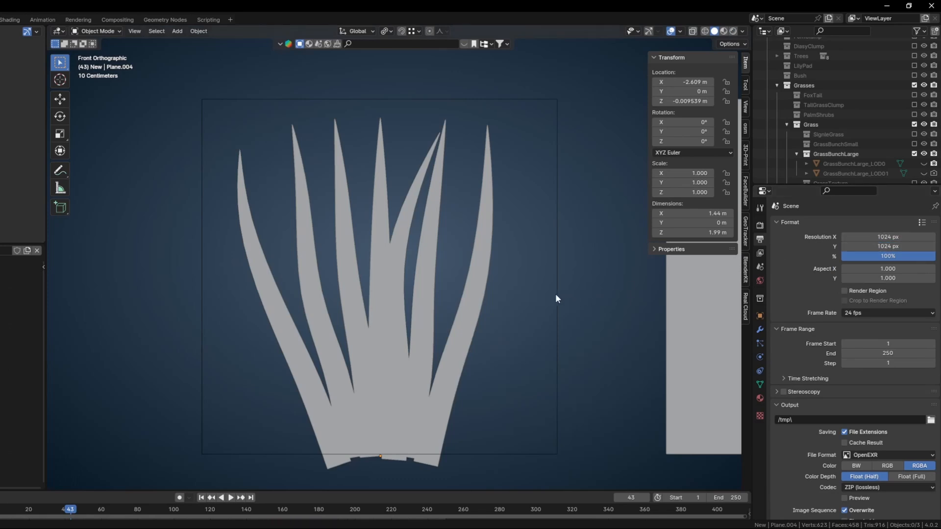
left_click(450, 462)
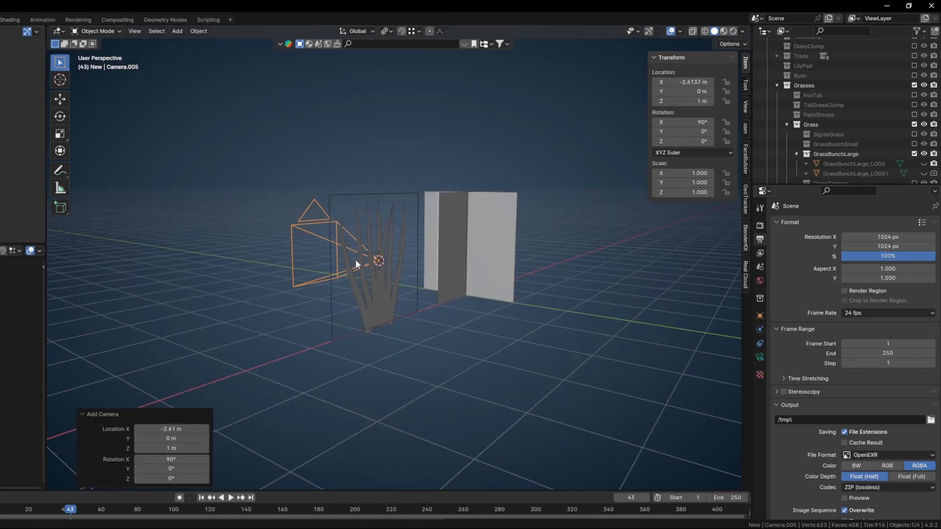
key("g")
key("y")
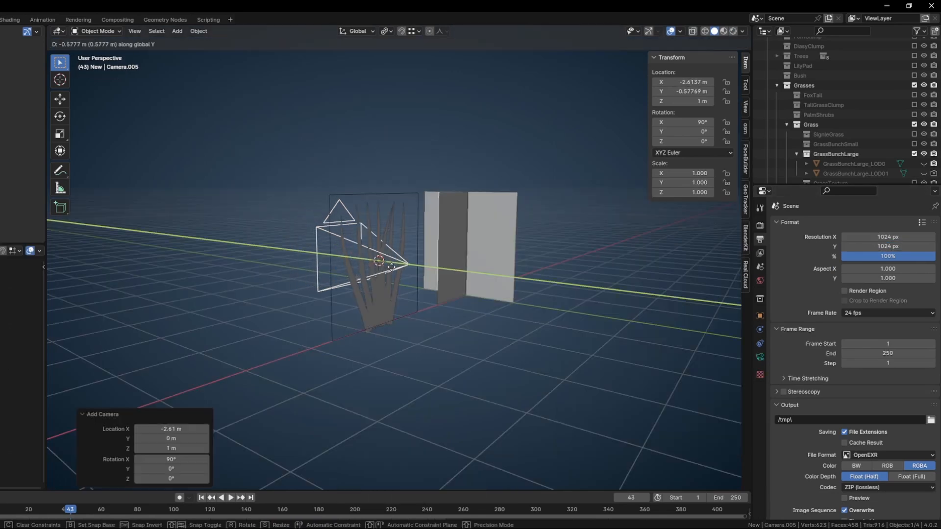
left_click(637, 311)
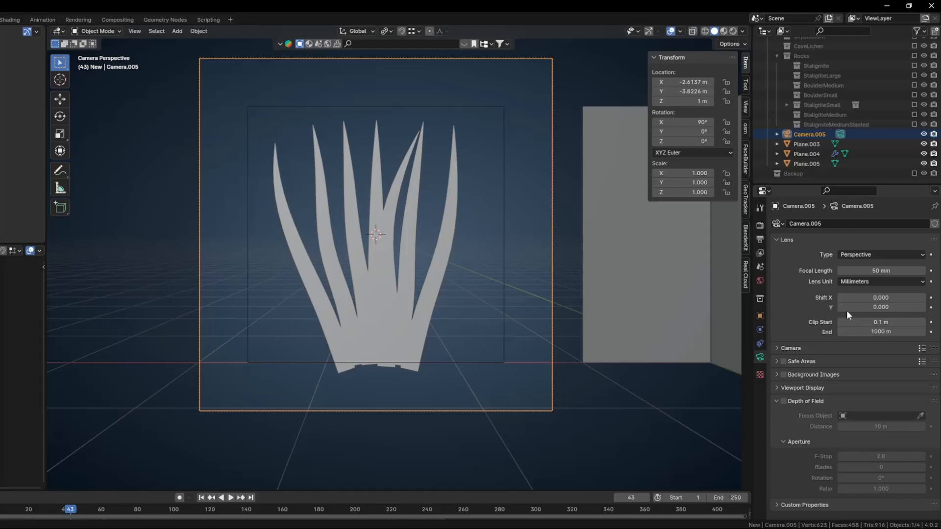
Make the camera orthographic with a scale of 2 and render the grass blades
left_click(871, 252)
left_click(864, 273)
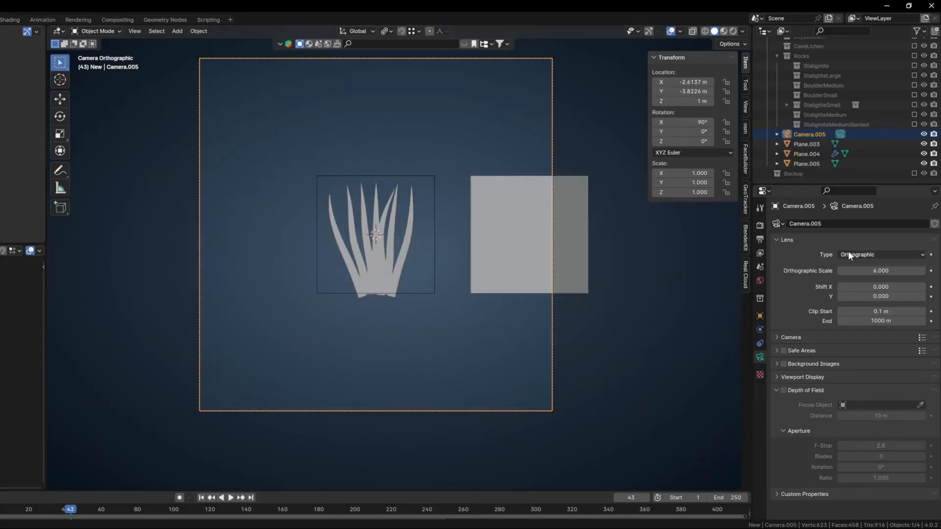
left_click_drag(877, 270, 826, 270)
key("F12")
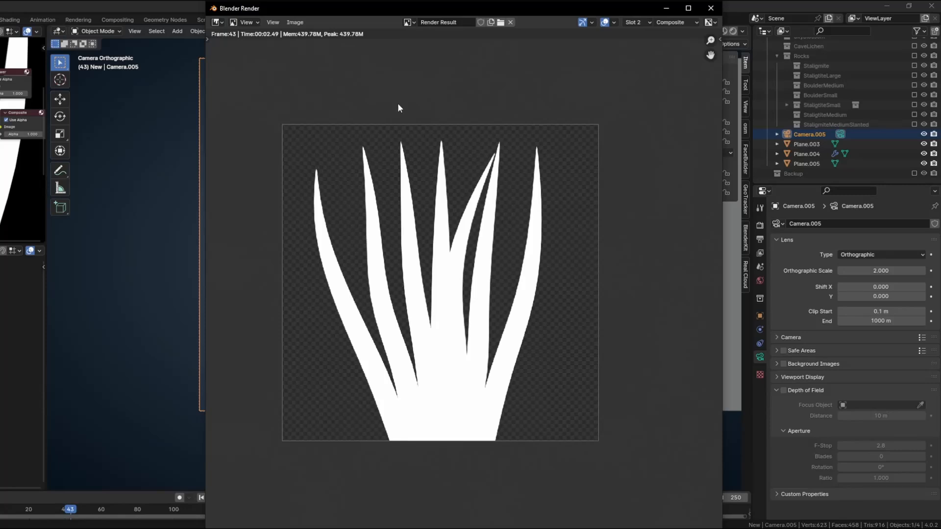
Save the render as GrassMap.png, a 16-bit RGB PNG, in the Downloads folder and close the render window
left_click(303, 21)
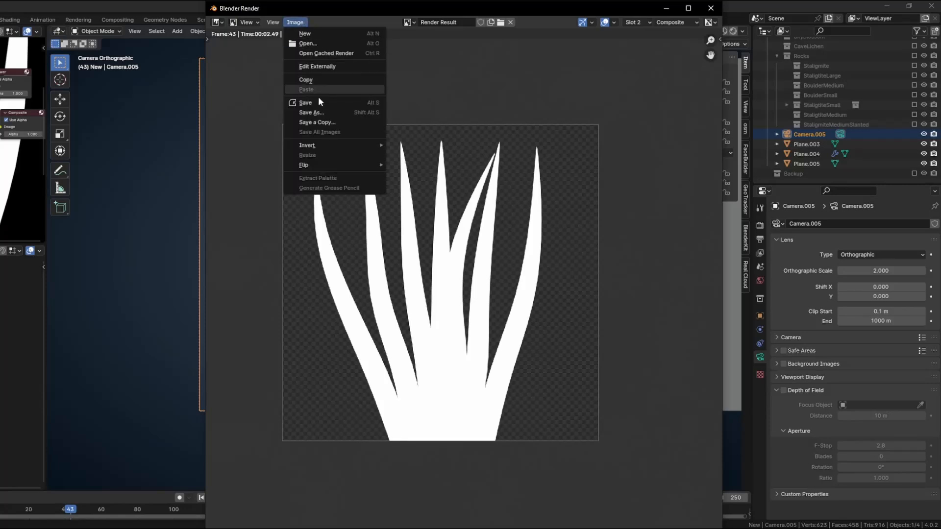
left_click(316, 109)
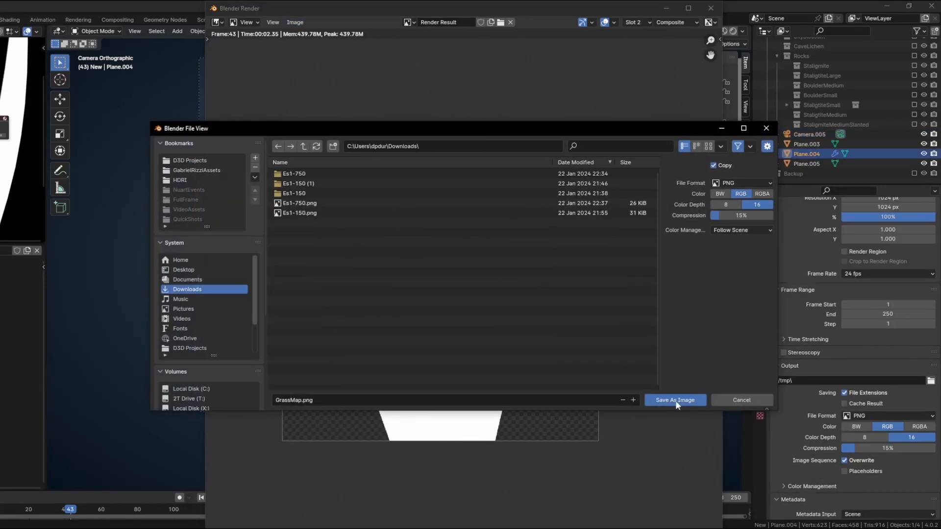
left_click(675, 400)
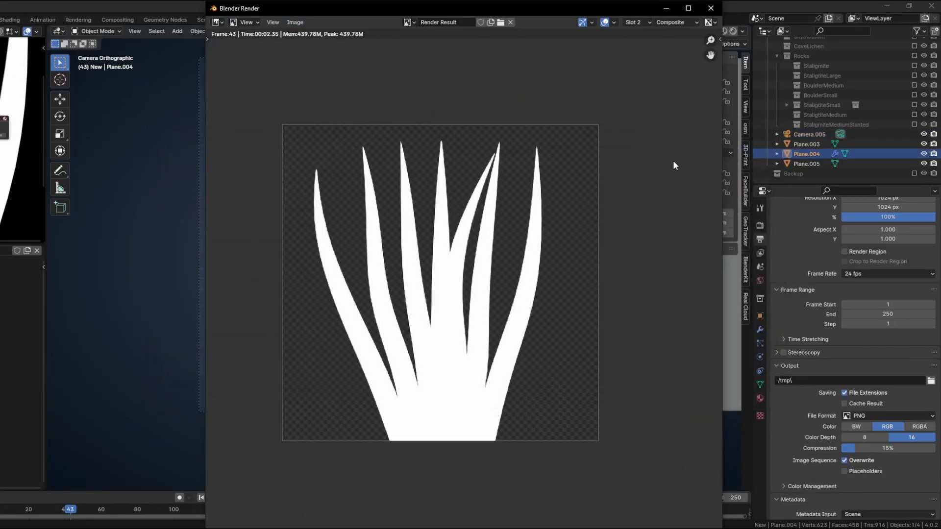
left_click(710, 7)
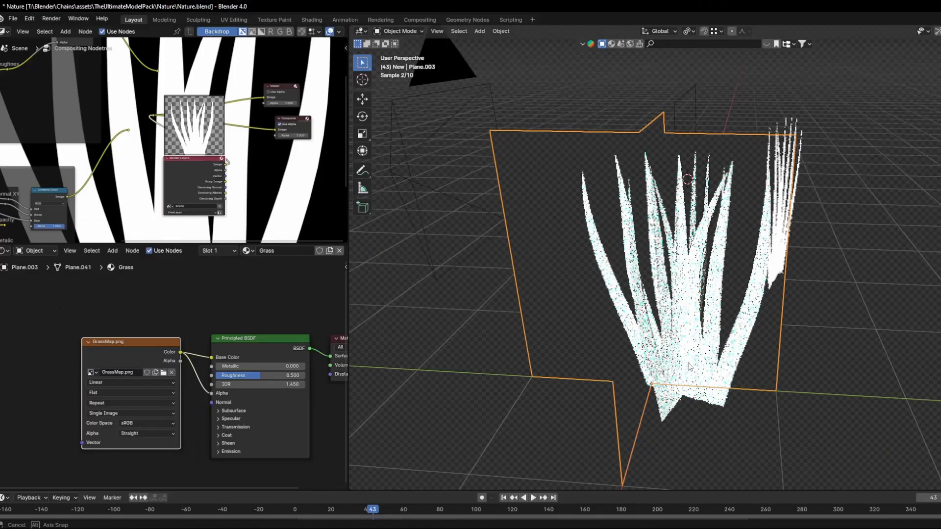
Add a UV map named WindMap to Grass_LOD0 and a second UV map to Grass_LOD1
middle_click_drag(490, 338, 730, 315)
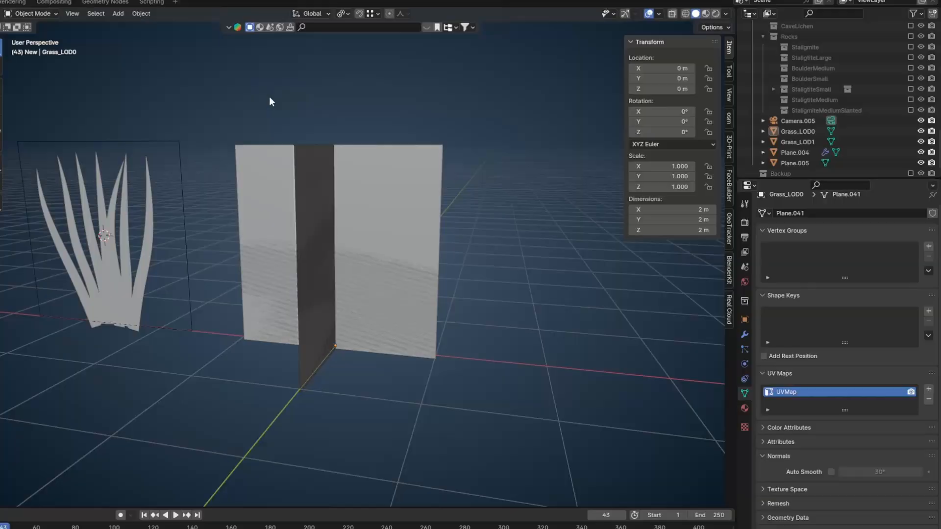
left_click_drag(271, 95, 412, 388)
left_click(799, 134)
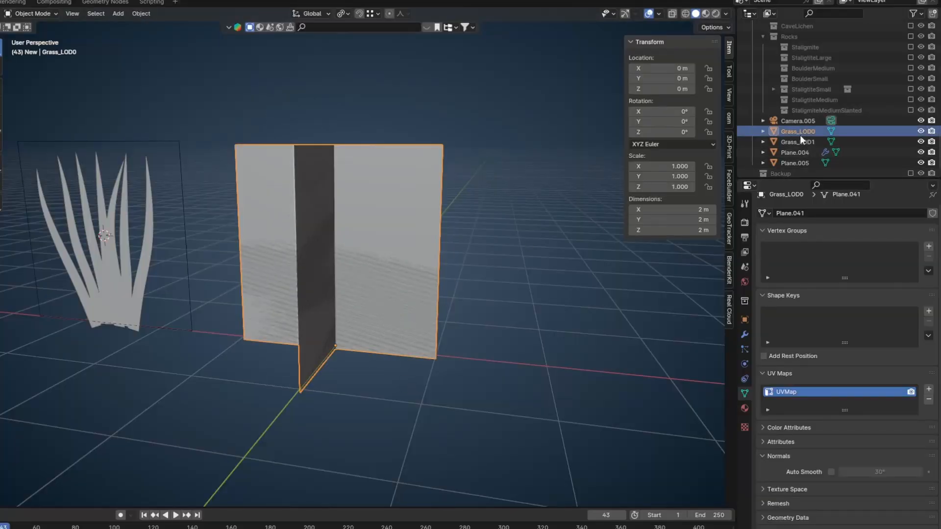
left_click(929, 389)
double_click(808, 402)
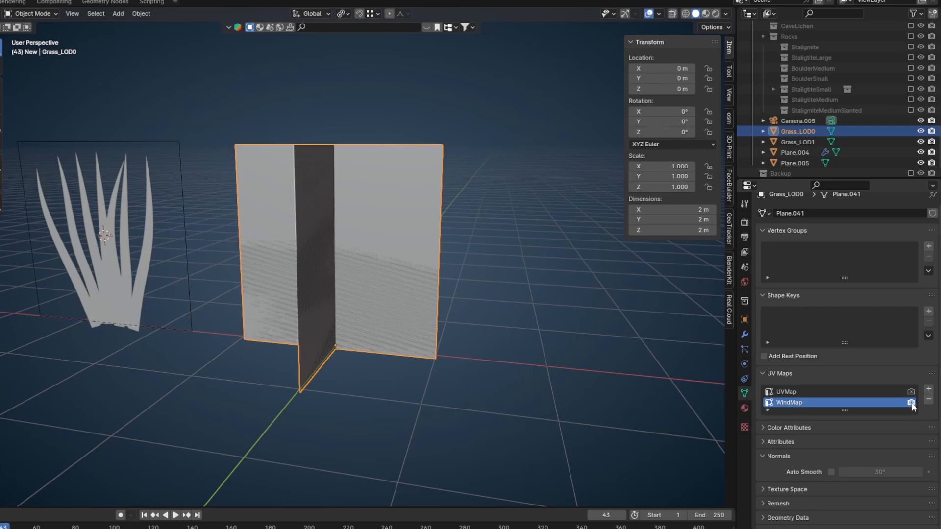
left_click(796, 141)
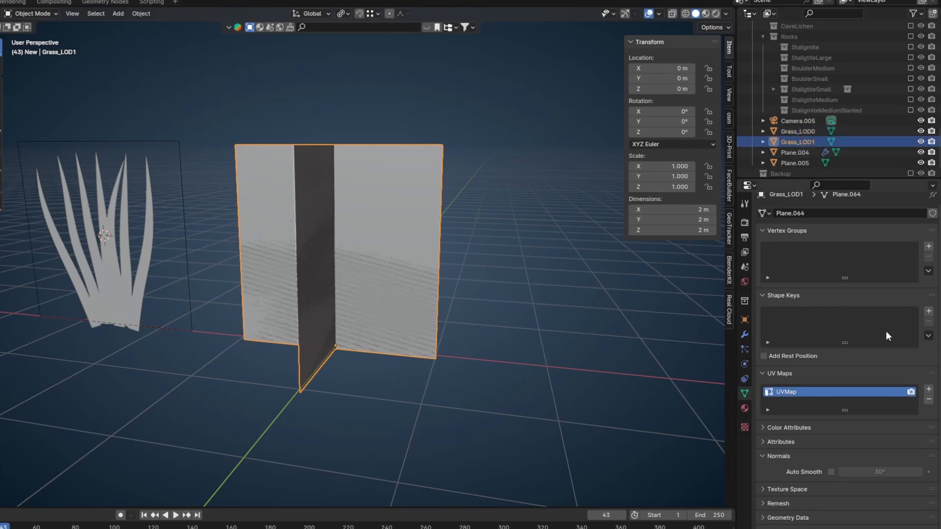
left_click(928, 390)
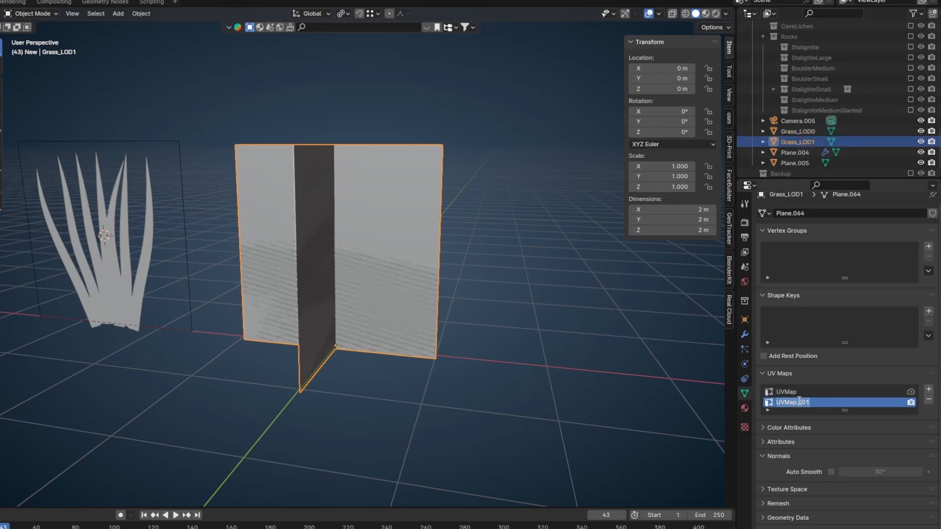
Open the Grass_LOD0 mesh for editing and display its UV layout in place of the shader nodes
left_click(800, 131, "ctrl")
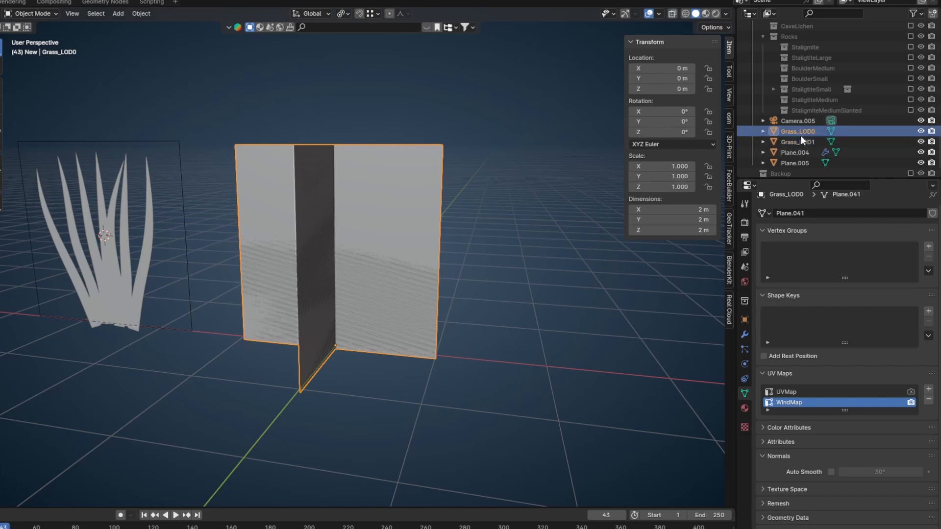
key("Tab")
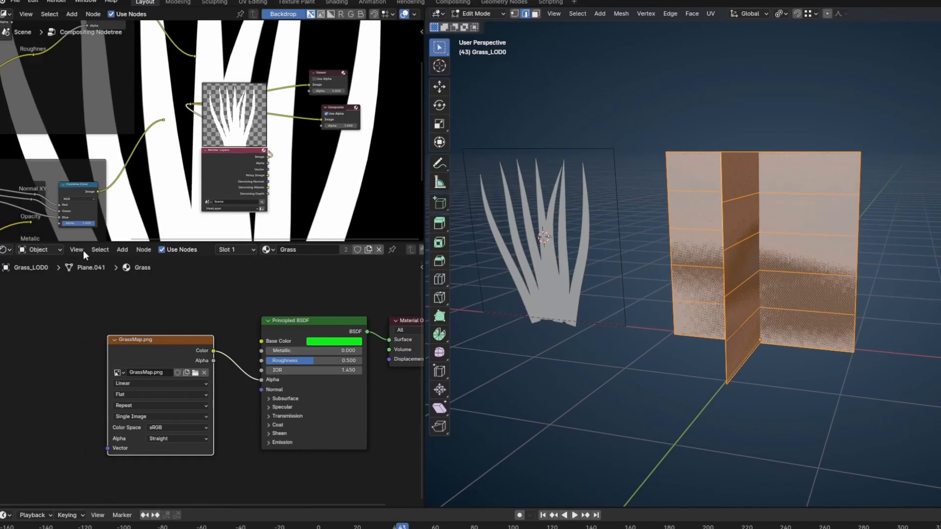
key("shift+F10")
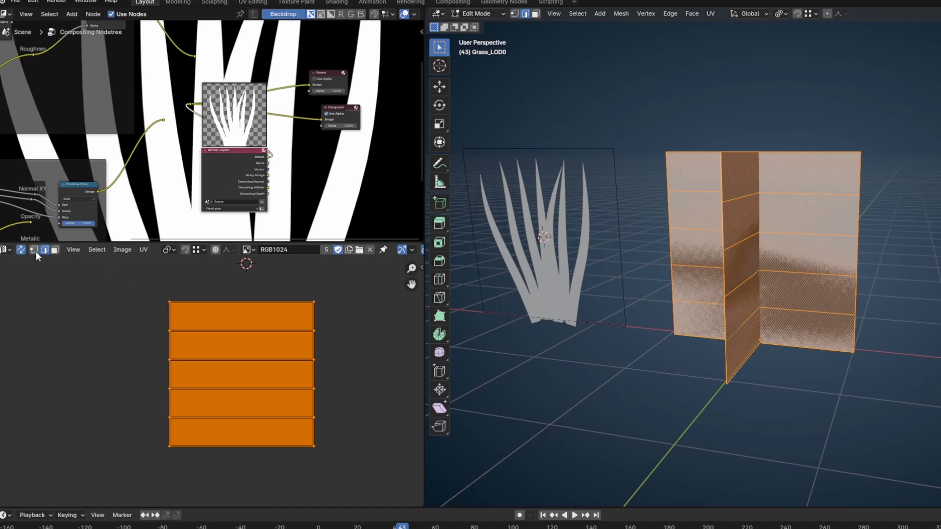
left_click(5, 250)
left_click(24, 301)
left_click(98, 426)
scroll(208, 380, "up", 3)
scroll(208, 380, "down", 2)
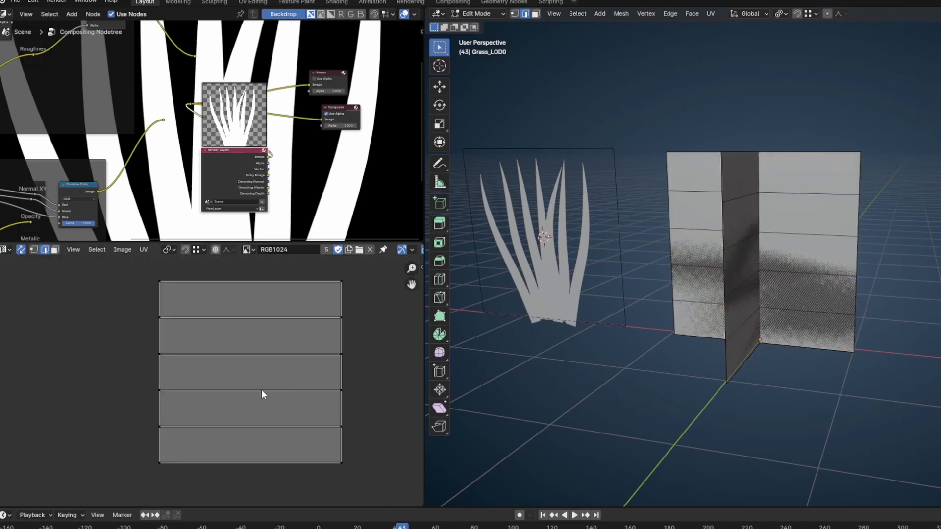
Select all faces of the crossed planes and shift their UVs to the left, aligned with the bottom edge of the RGB1024 image
key("a")
key("KP_1")
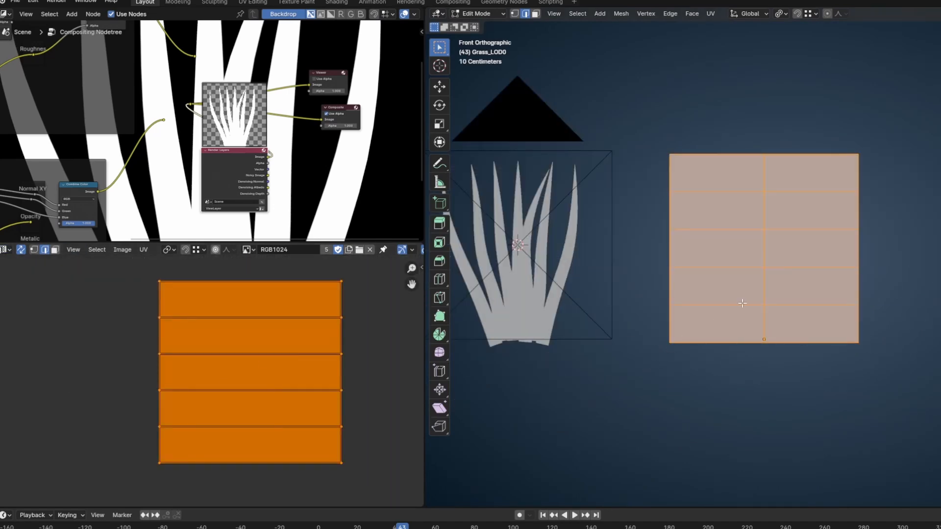
middle_click_drag(782, 305, 740, 256)
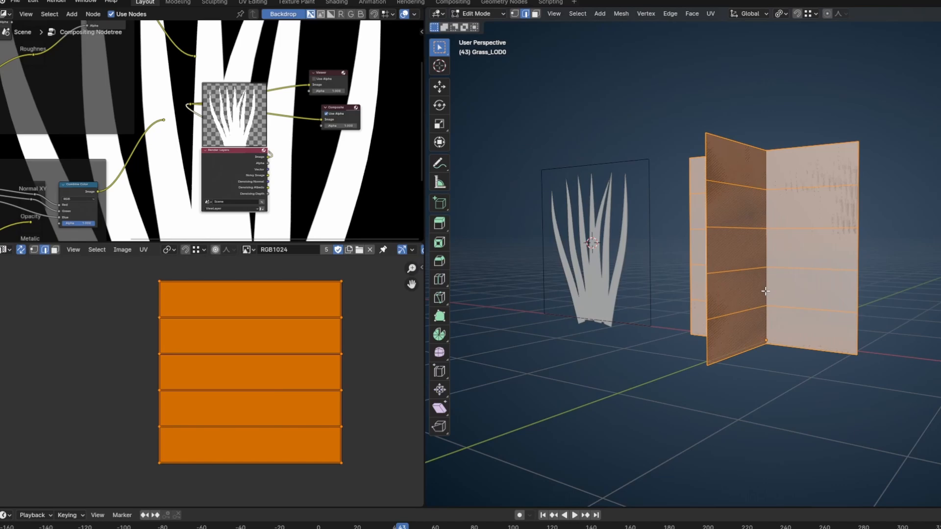
key("KP_1")
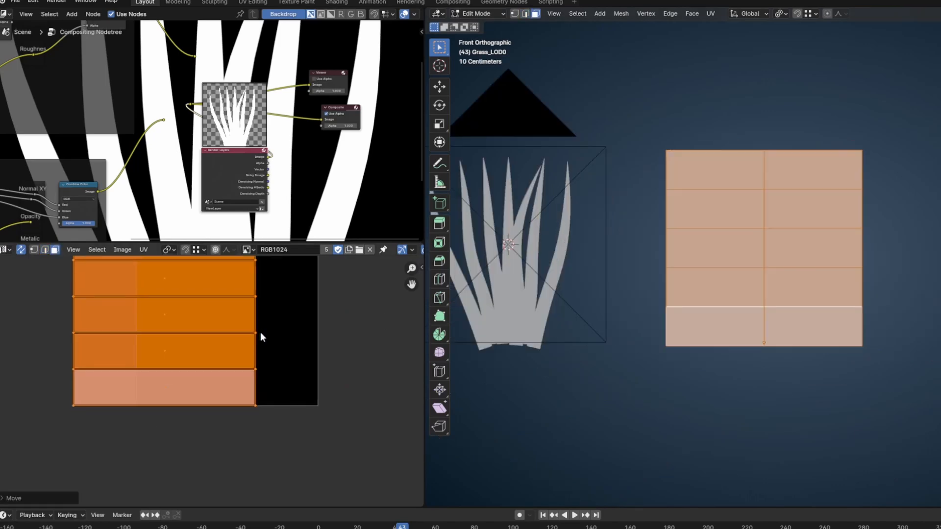
scroll(282, 370, "up", 3)
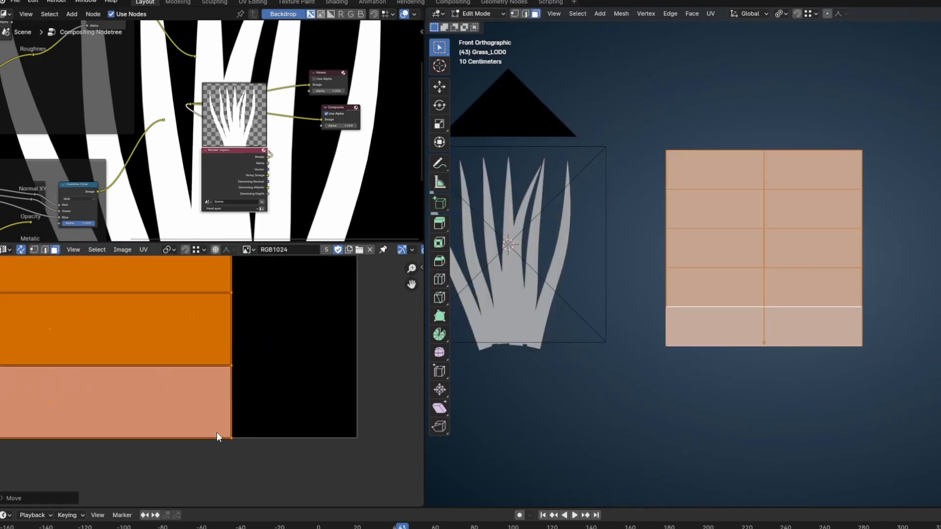
key("g")
middle_click_drag(254, 302, 258, 434)
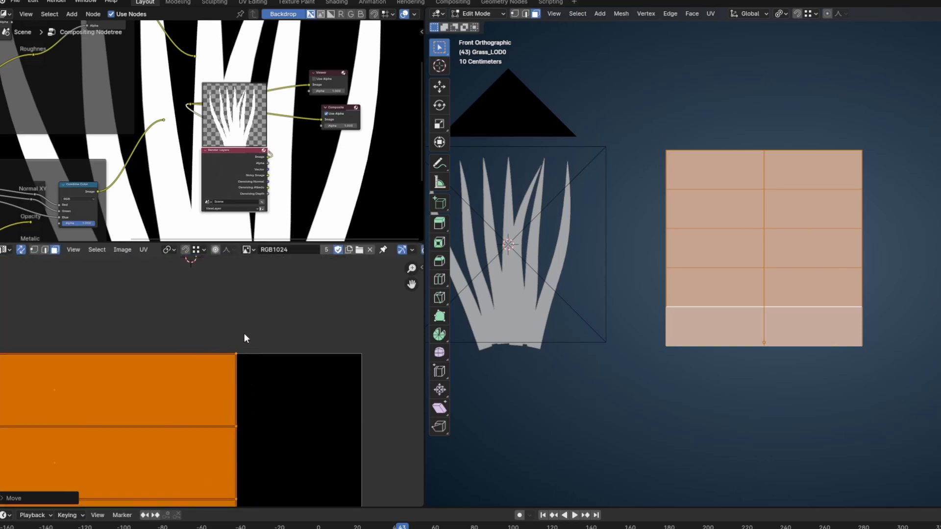
middle_click_drag(244, 333, 201, 295)
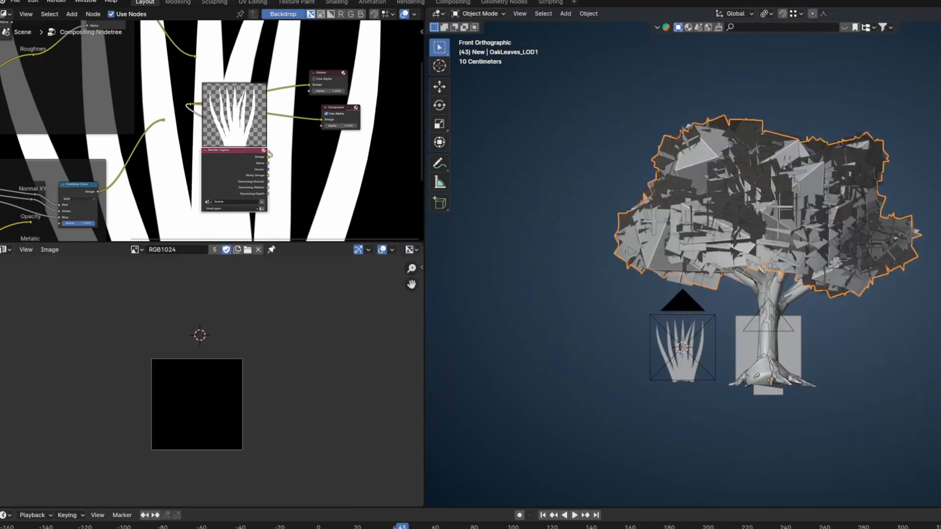
Examine the UV layout of the oak tree's leaves together with its trunk as a reference
key("Tab")
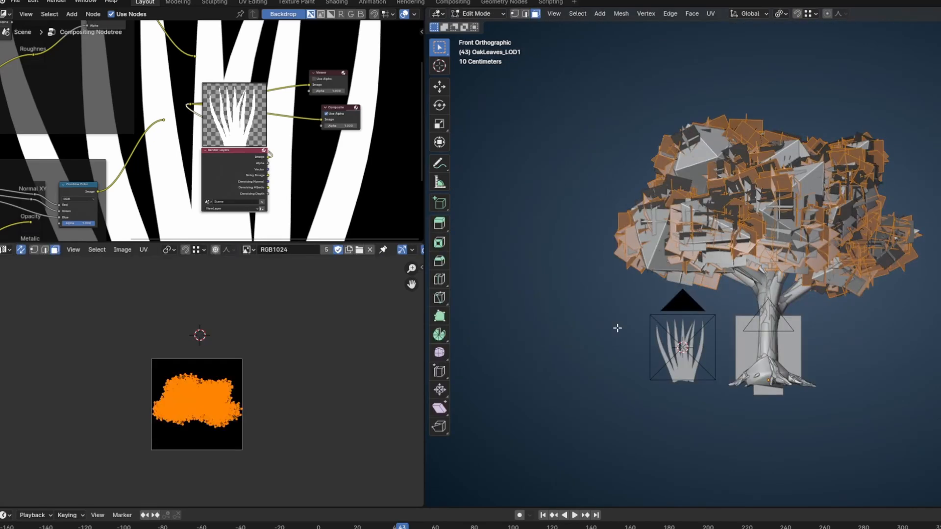
key("Tab")
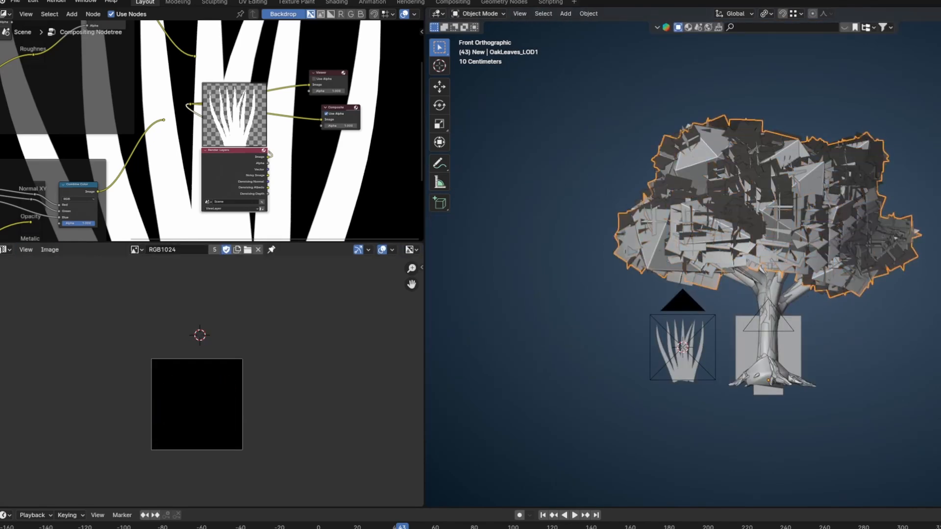
left_click(768, 338, "shift")
key("Tab")
scroll(322, 419, "up", 4)
middle_click_drag(277, 430, 315, 355)
scroll(284, 387, "up", 1)
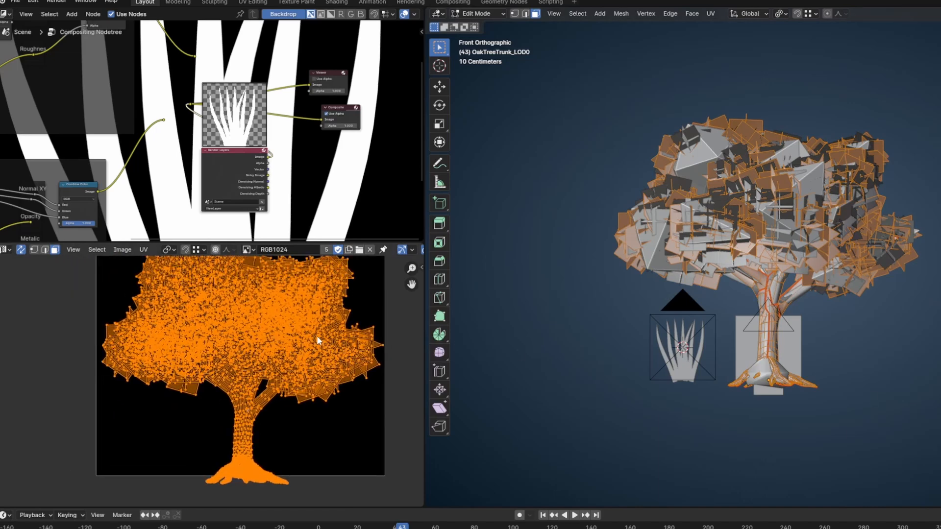
mouse_move(317, 337)
middle_mouse_down()
mouse_move(321, 389)
mouse_move(308, 377)
mouse_move(302, 338)
middle_mouse_up()
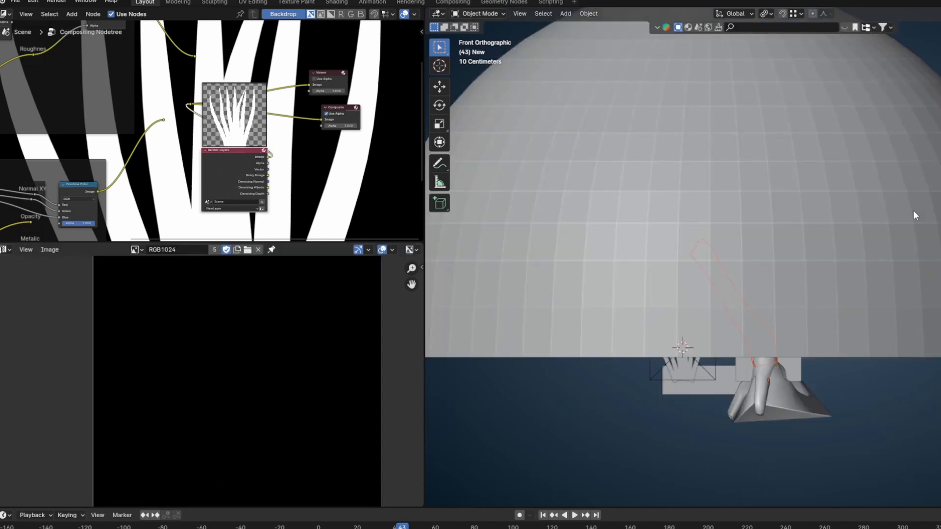
Hide the sphere covering the willow tree and examine the UV layout of WillowTreeLeaves_LOD0 against its mesh
left_click(912, 211)
key("h")
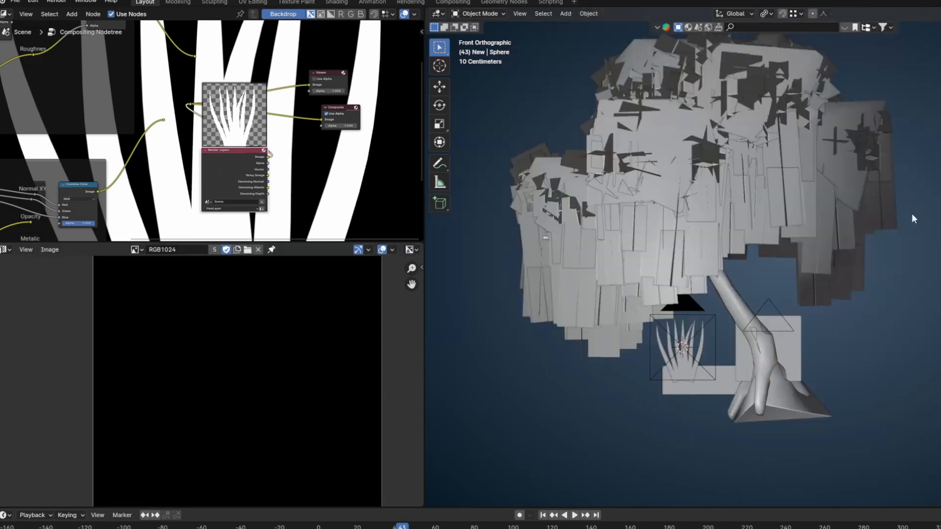
middle_click_drag(724, 221, 742, 226, "shift")
left_click(822, 219)
scroll(823, 219, "up", 3)
key("Tab")
scroll(822, 220, "up", 2)
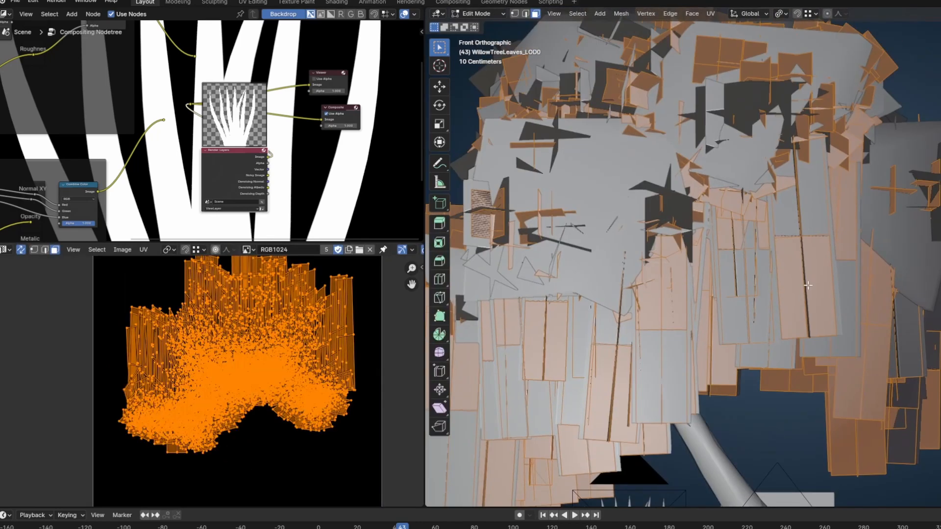
scroll(766, 332, "down", 2)
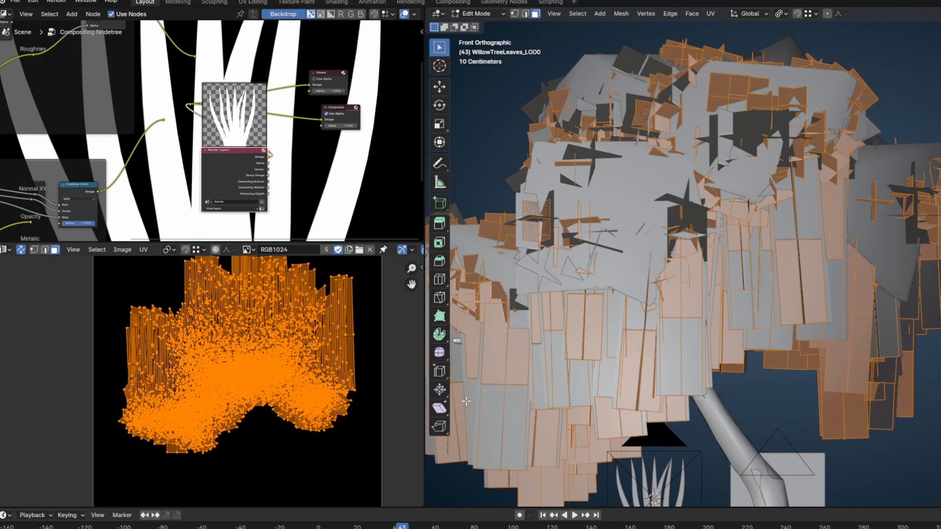
middle_click_drag(122, 393, 200, 436)
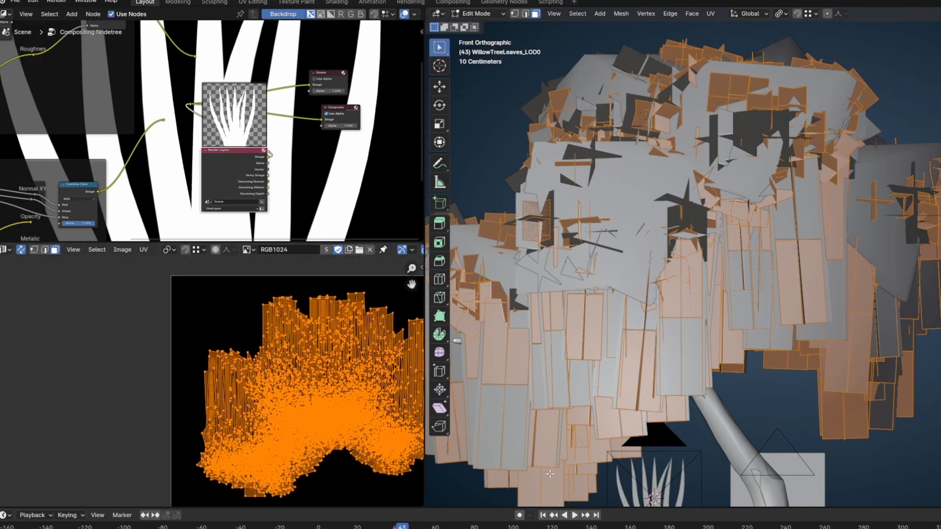
middle_click_drag(550, 473, 560, 442, "shift")
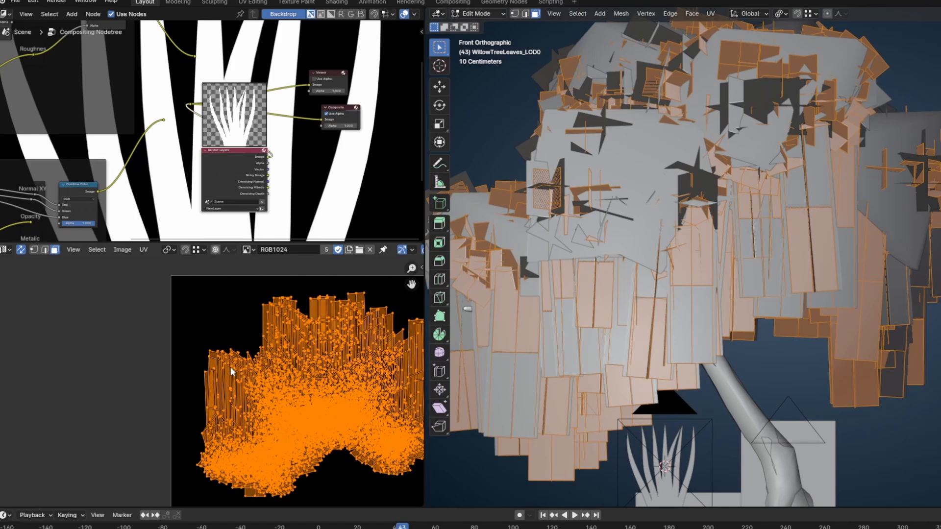
middle_click_drag(597, 356, 678, 252, "shift")
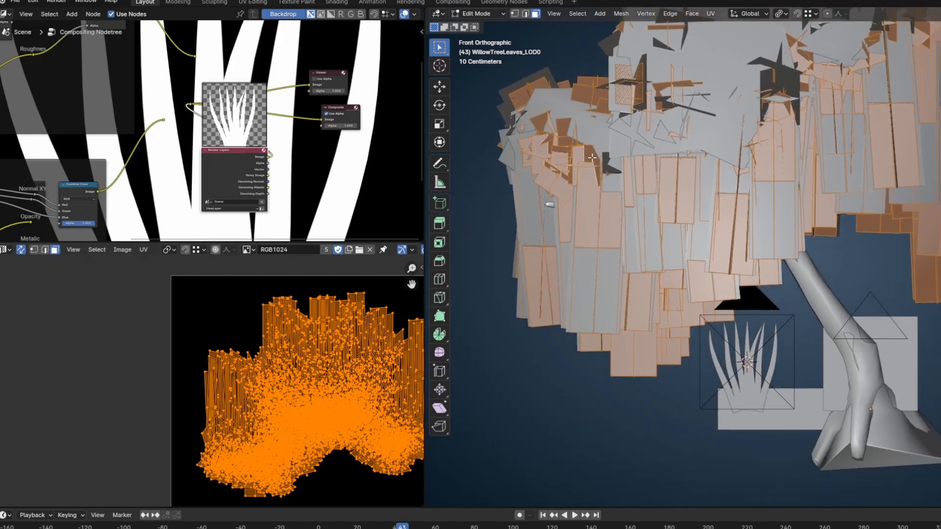
key("Tab")
middle_click_drag(544, 293, 571, 308)
key("Tab")
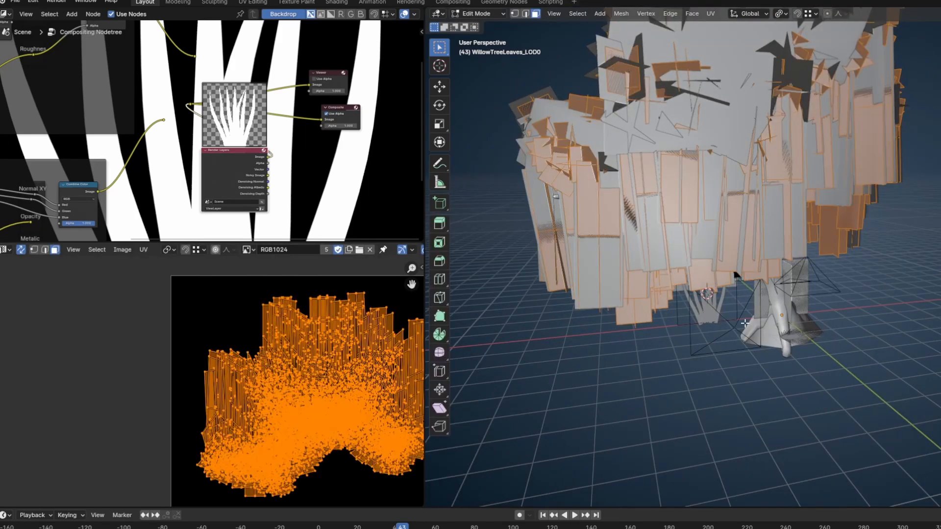
Scale all Grass_LOD1 UVs to about 0.9 and move them down along Y to the bottom edge of the RGB1024 image
key("KP_1")
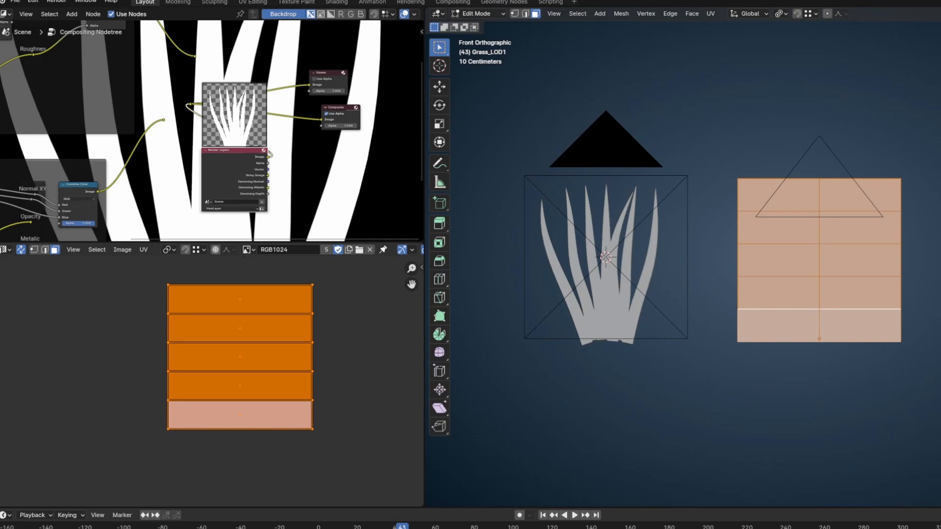
key("s")
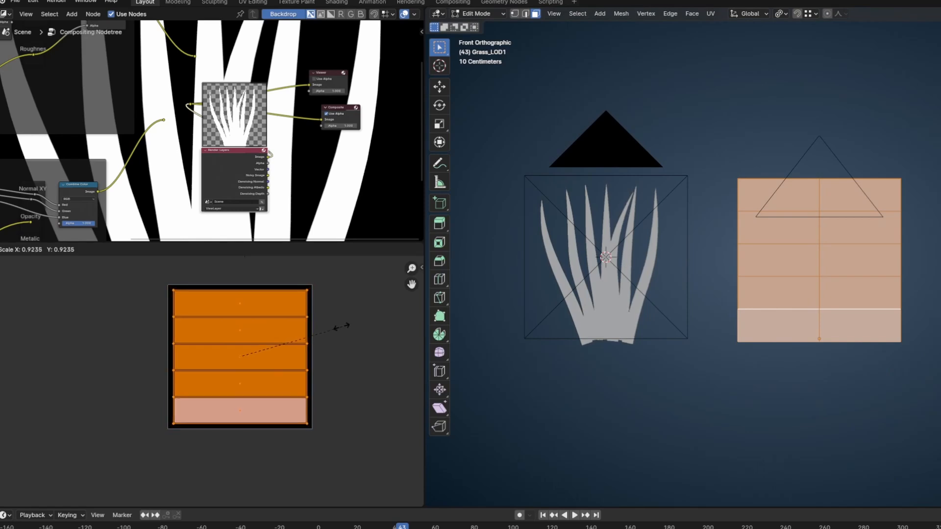
left_click(336, 325)
key("g")
key("y")
left_click(338, 392)
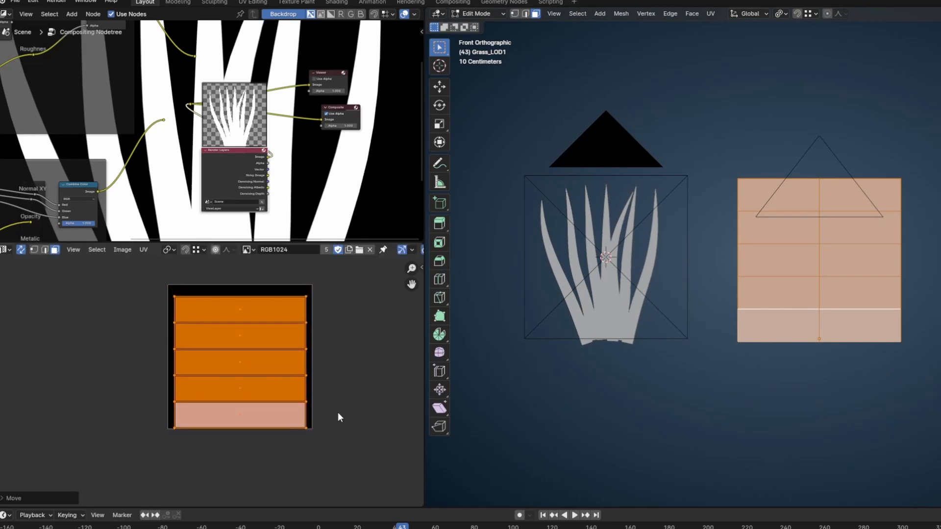
scroll(314, 410, "up", 4)
key("g")
key("y")
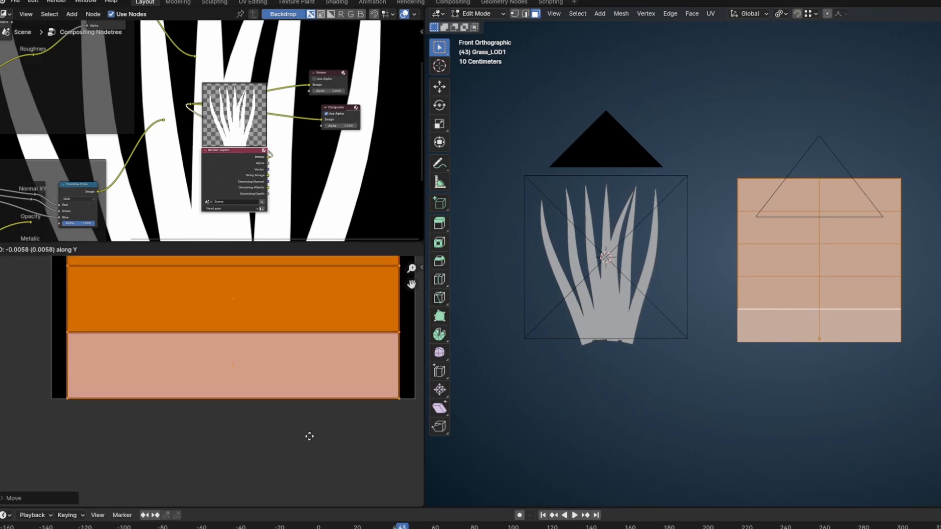
left_click(309, 438)
scroll(309, 408, "up", 3)
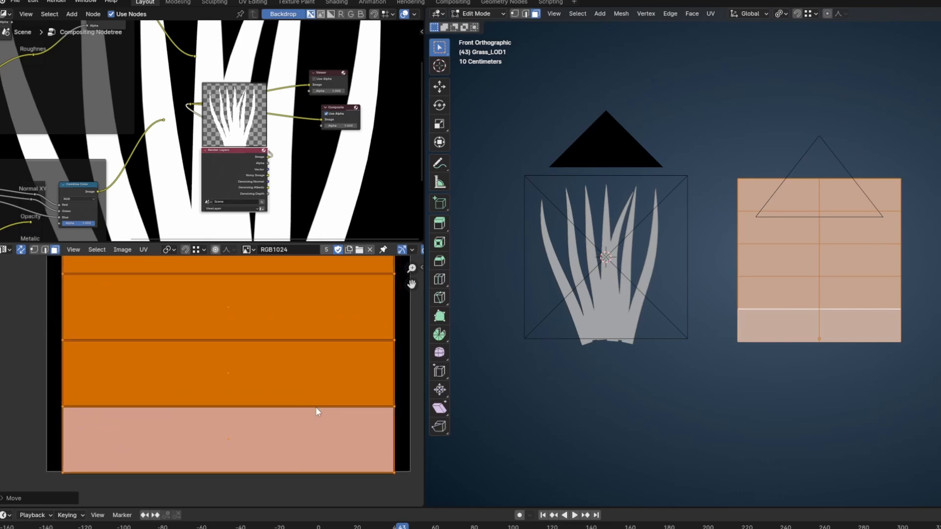
scroll(848, 408, "up", 3)
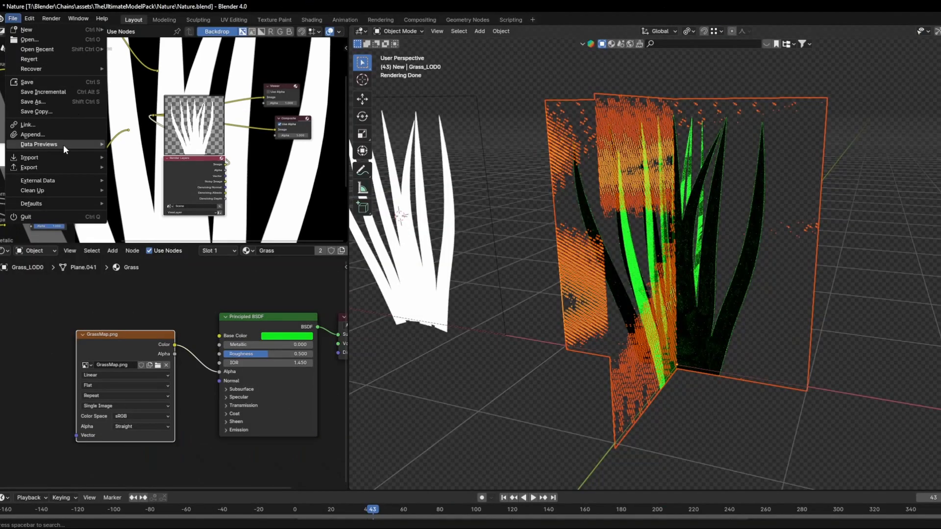
Set up an FBX export of Grass_LOD0 limited to selected objects and the Mesh type, with Apply Scalings at FBX Units Scale
mouse_move(60, 166)
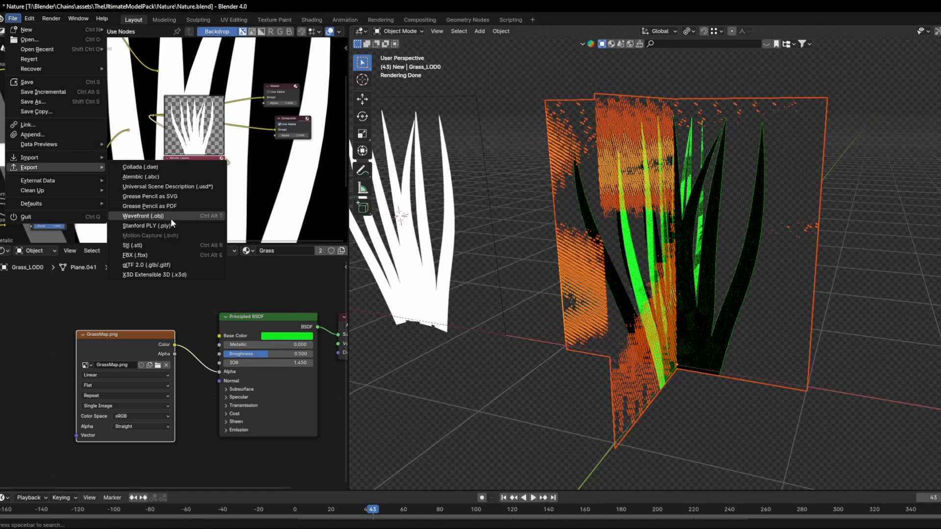
left_click(171, 257)
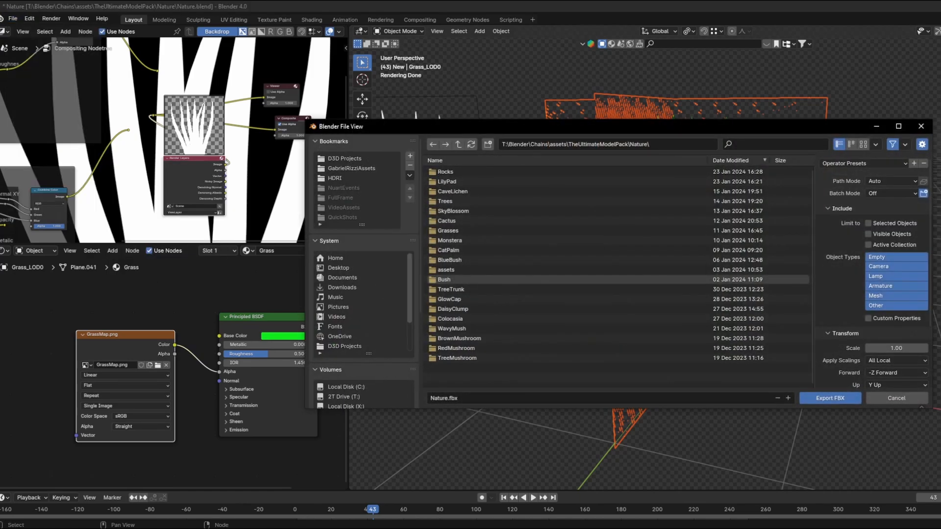
left_click(877, 296)
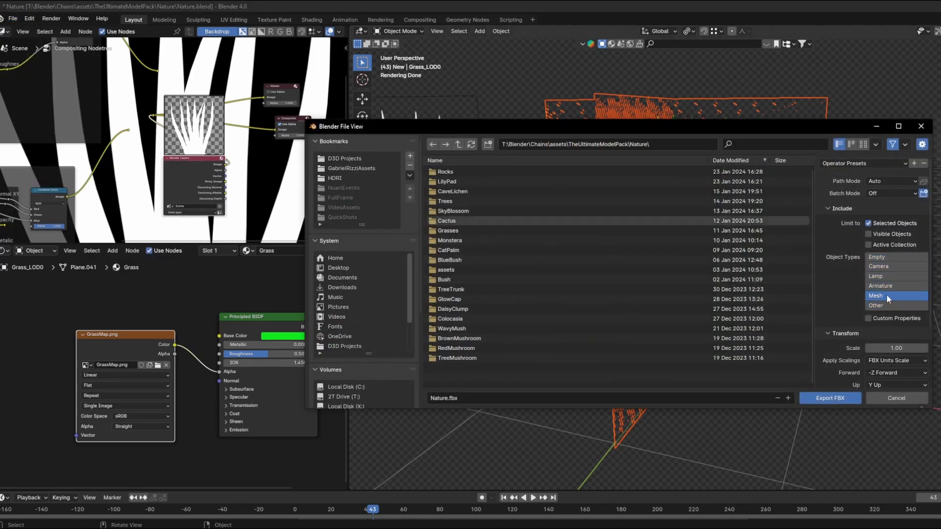
scroll(886, 294, "down", 4)
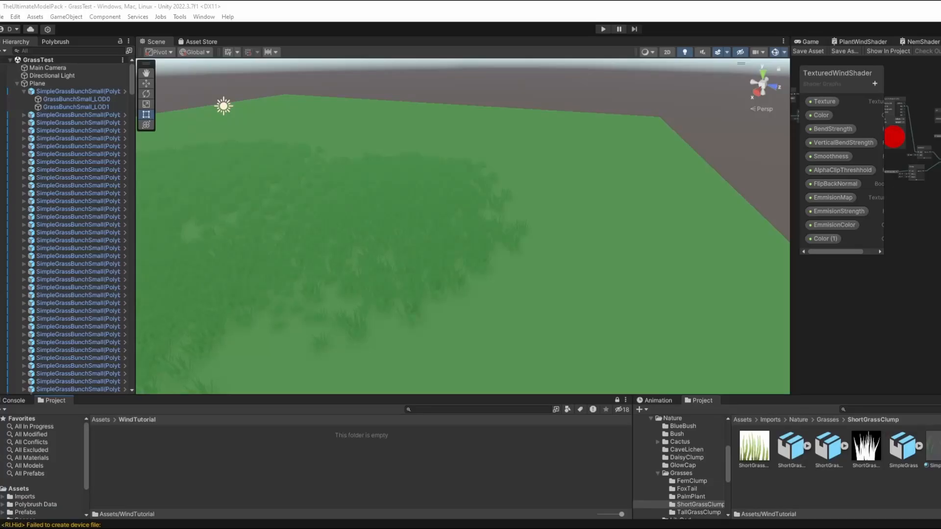
Switch to Unity, bring GrassMap and GrassModel into the WindTutorial folder, and place the model on the green plane
left_click_drag(275, 460, 158, 463)
right_click_drag(369, 256, 252, 393)
left_click_drag(173, 453, 552, 192)
right_click_drag(493, 215, 430, 314)
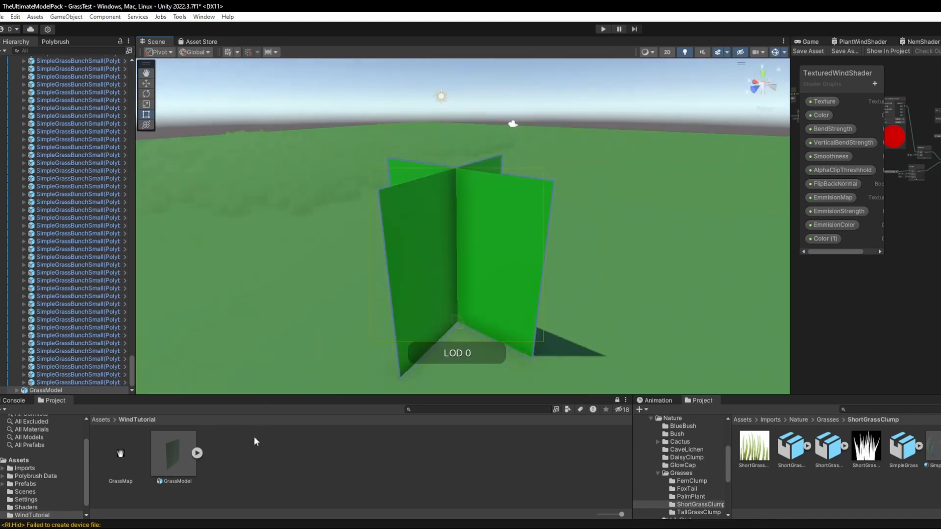
Create a material named GrassMat in the WindTutorial folder and apply it to the grass model in the scene
right_click(254, 436)
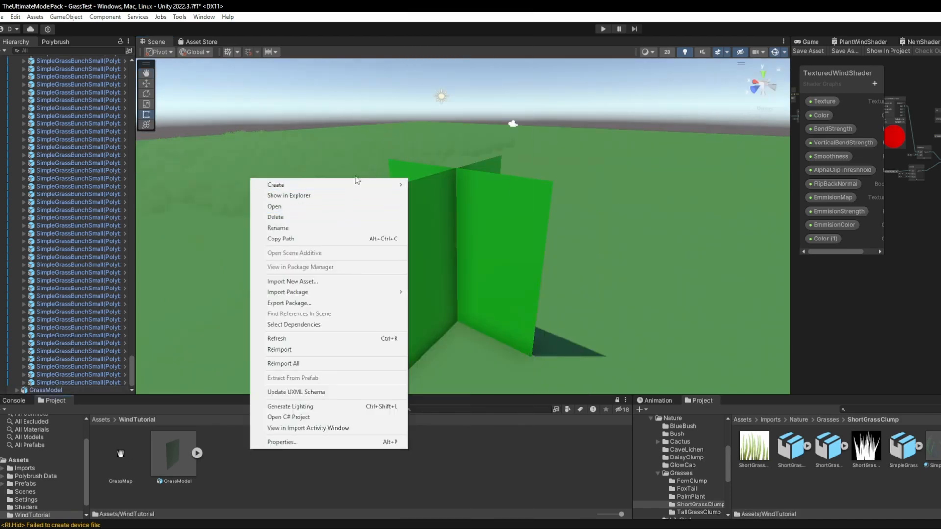
mouse_move(343, 184)
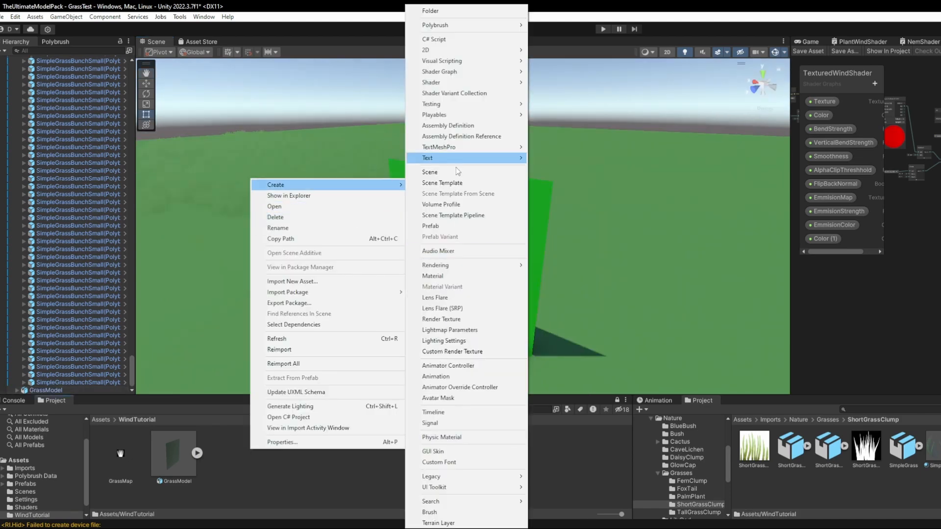
key("Escape")
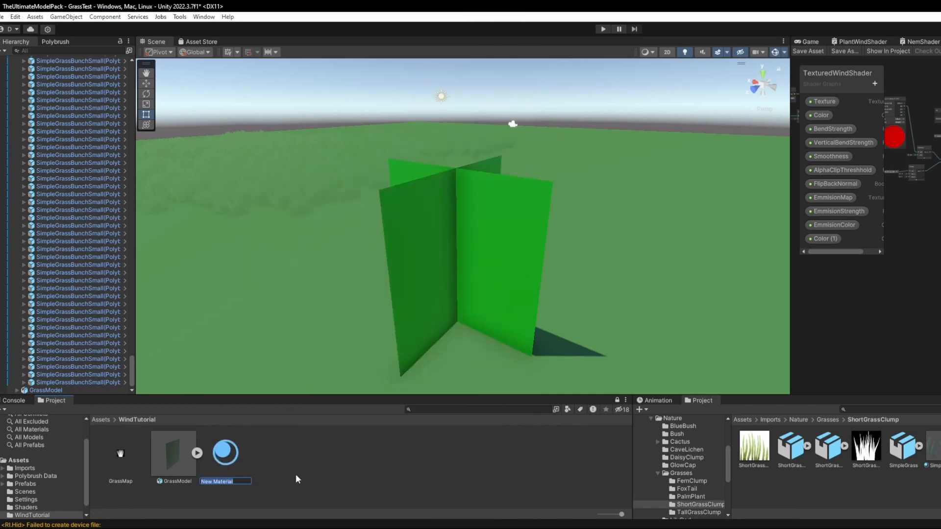
type("GrassMat")
key("Return")
left_click_drag(173, 453, 419, 283)
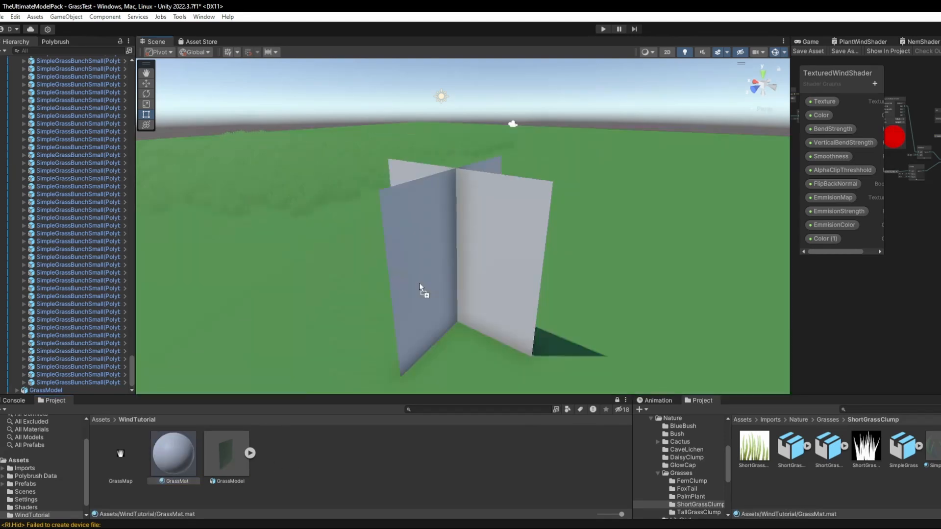
Assign the GrassMap texture as the Base Map of GrassMat and view the textured planes up close
left_click_drag(125, 461, 792, 158)
right_click_drag(420, 250, 417, 245)
key("w")
right_click_drag(120, 245, 122, 259)
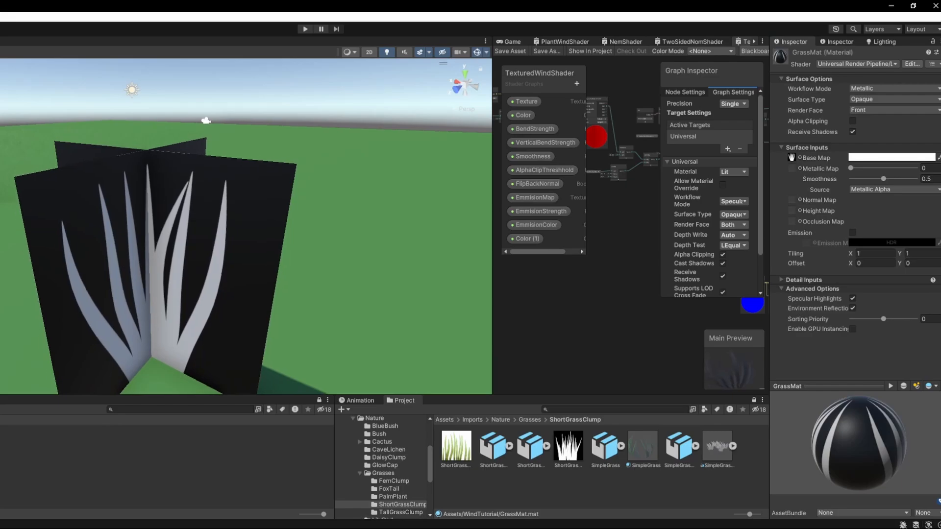
right_click_drag(104, 314, 87, 314)
key("s")
right_click_drag(405, 319, 390, 378)
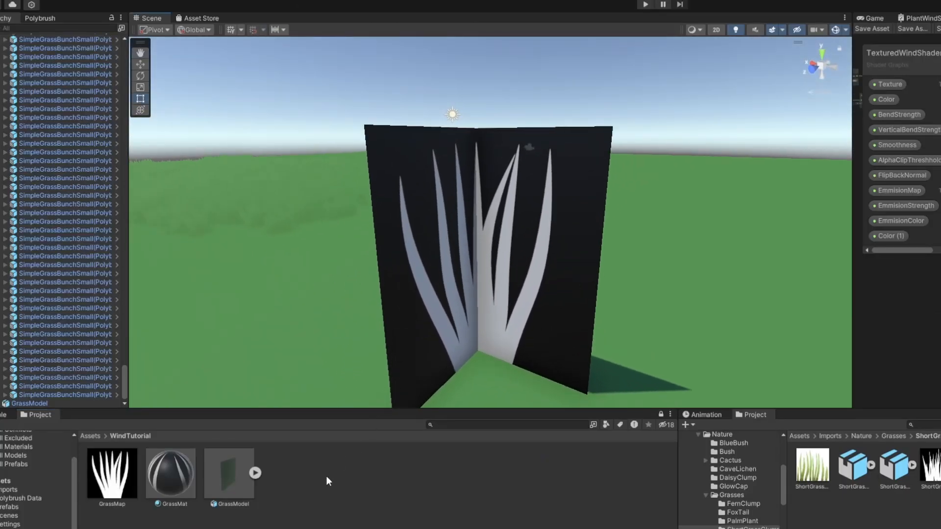
Create a URP Lit Shader Graph named GrassShader in the WindTutorial folder
right_click(327, 482)
mouse_move(399, 190)
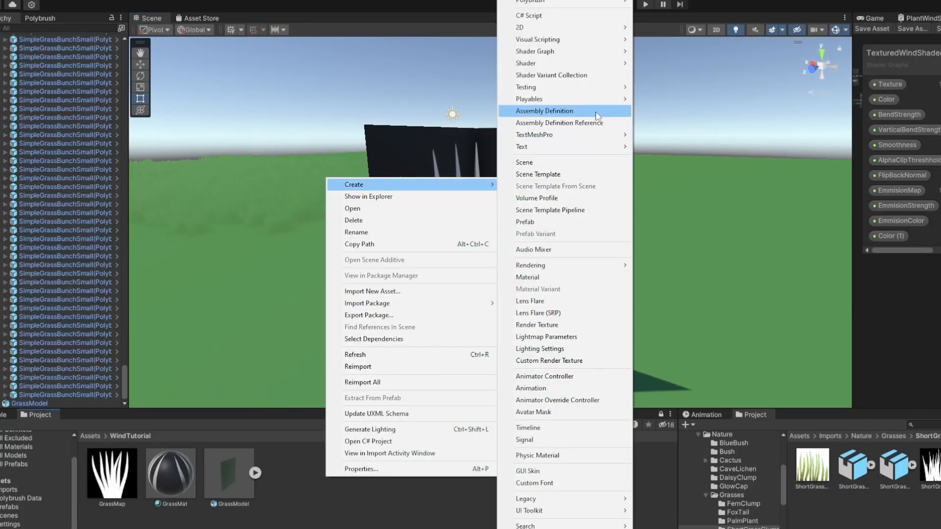
mouse_move(567, 137)
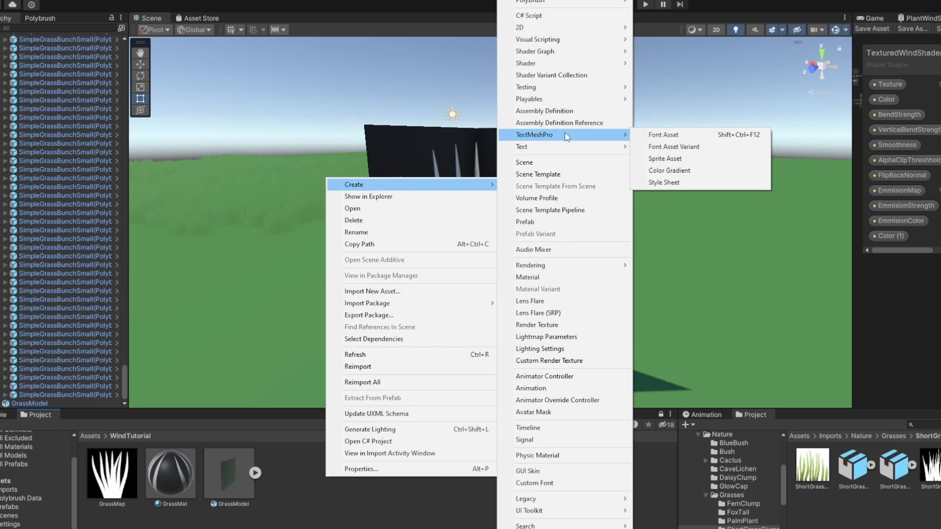
mouse_move(555, 55)
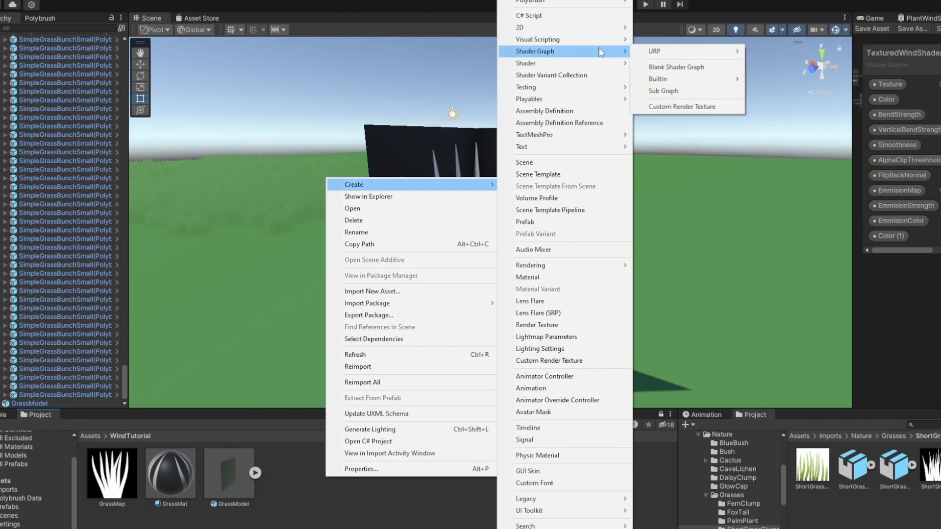
mouse_move(687, 56)
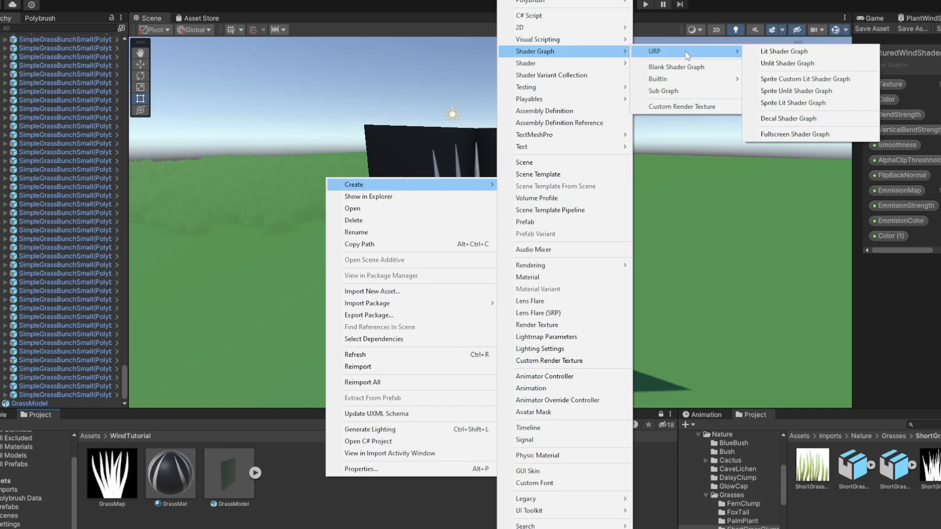
left_click(775, 60)
type("Gr")
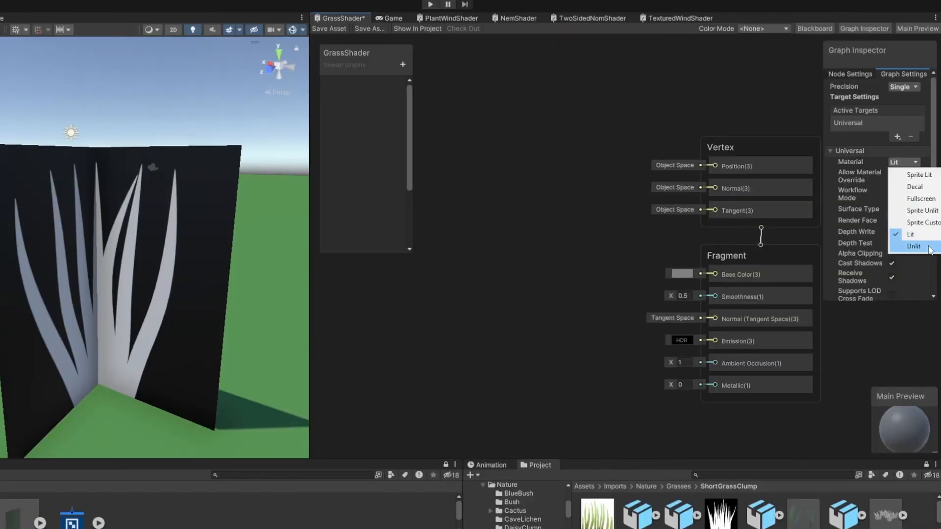
right_click_drag(191, 240, 151, 259)
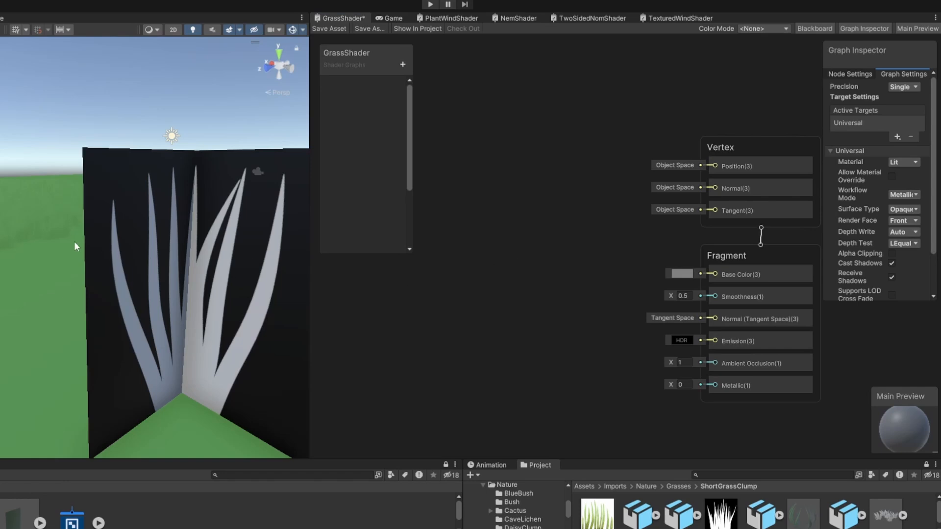
right_click_drag(74, 242, 127, 242)
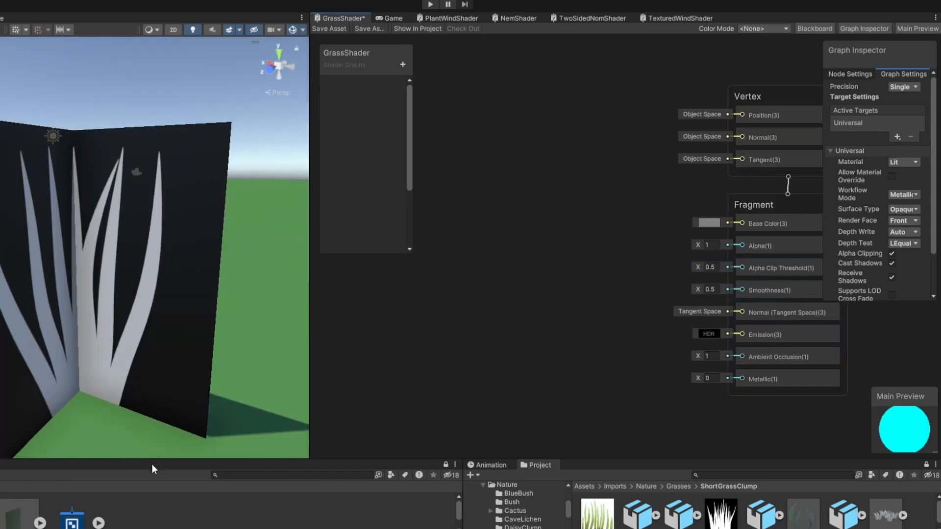
Try adding the GrassMap texture directly to the GrassShader graph as a Sample Texture 2D node
left_click_drag(152, 459, 141, 427)
scroll(158, 287, "down", 1)
right_click_drag(158, 286, 142, 287)
left_click_drag(44, 490, 710, 216)
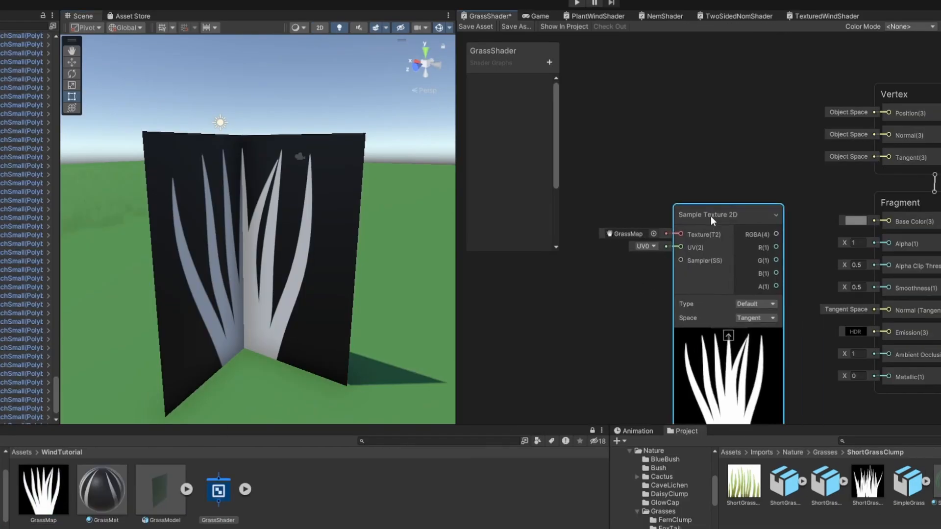
key("Delete")
right_click_drag(231, 255, 223, 258)
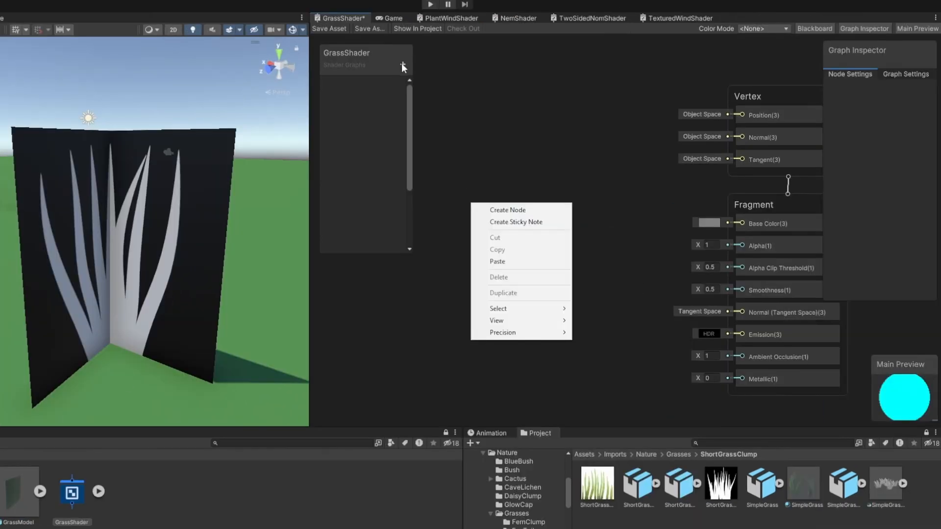
Add a Texture 2D property named TextureMask to the GrassShader graph
left_click(549, 63)
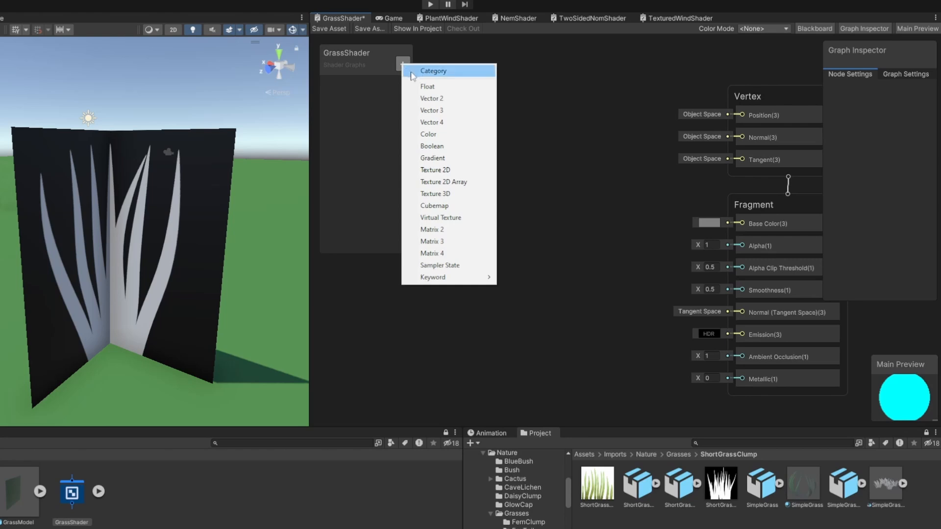
left_click(441, 169)
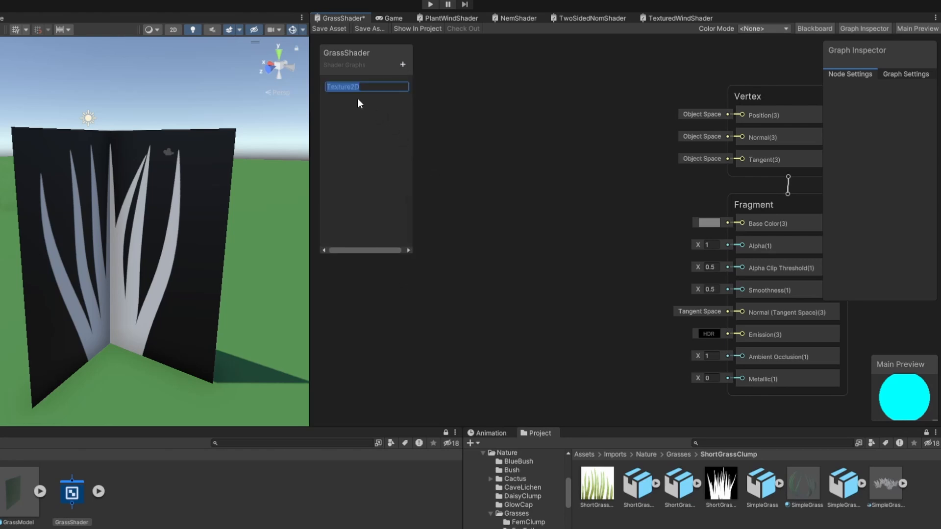
type("Mask")
key("Return")
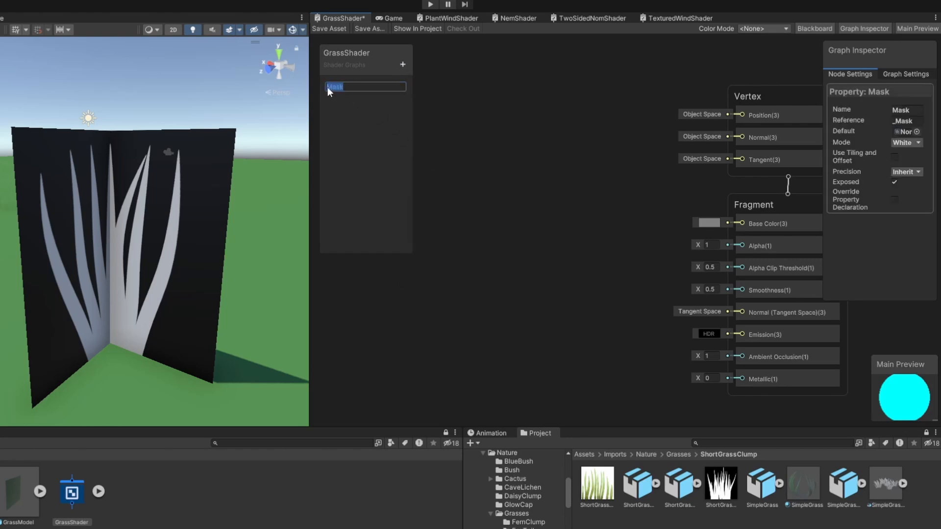
type("ture")
key("Return")
Place TextureMask in the graph, feed it into a Sample Texture 2D node, and connect the RGBA output to the fragment Alpha
left_click_drag(501, 186, 553, 218)
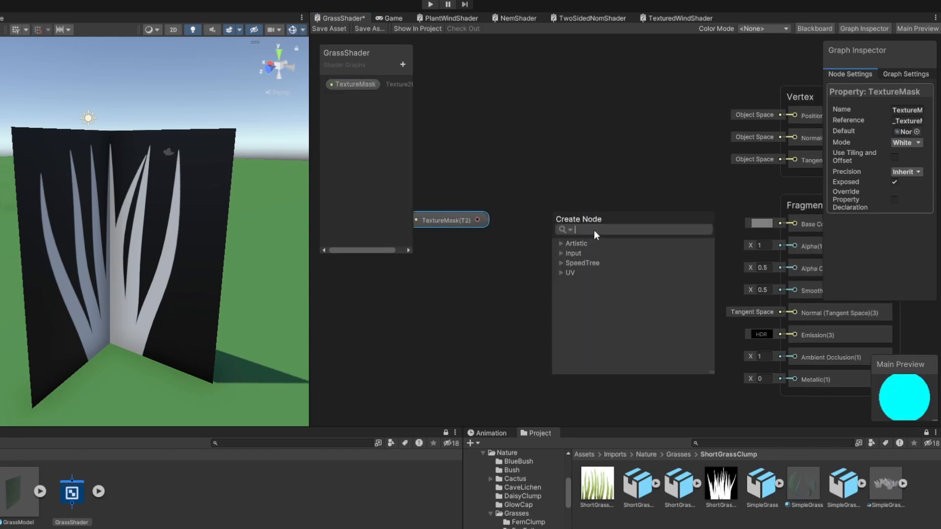
type("texture")
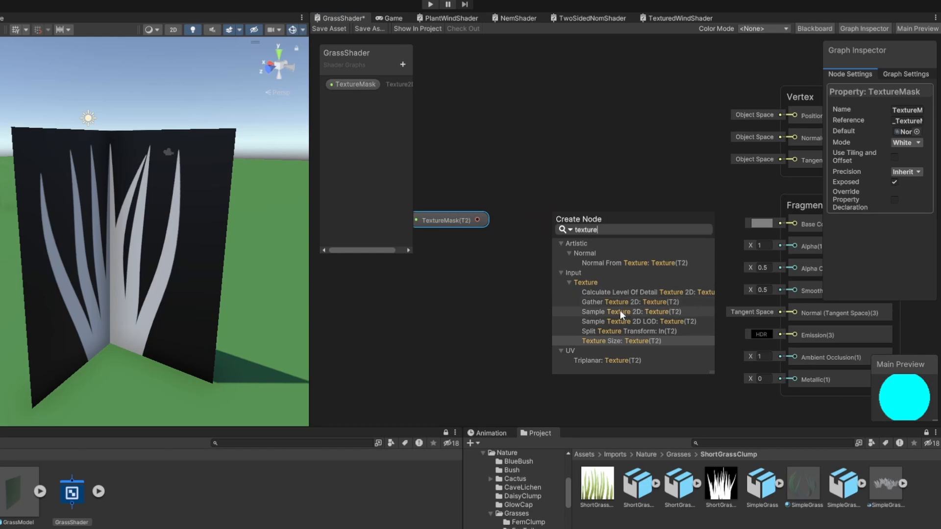
double_click(619, 311)
left_click_drag(540, 226, 718, 254)
Add a Color property with its default name and connect it to the fragment Base Color
middle_click_drag(505, 182, 521, 241)
left_click(403, 64)
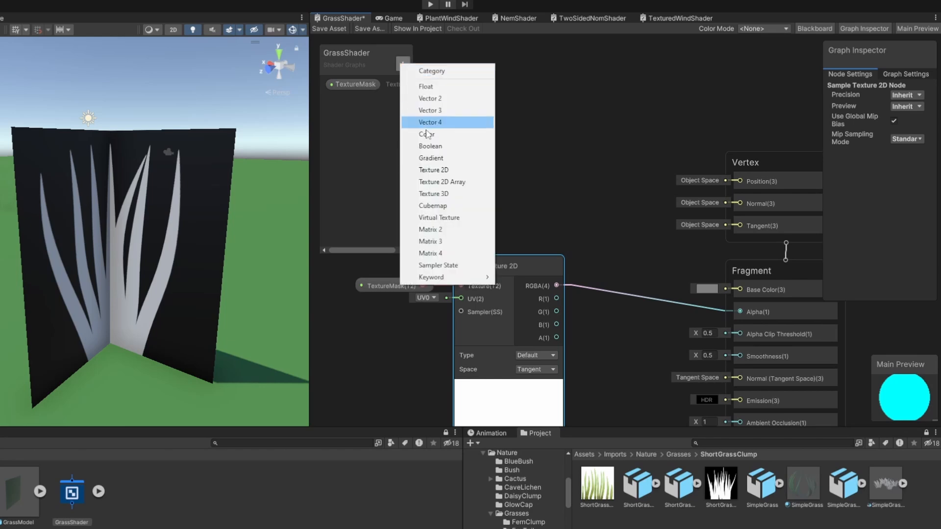
left_click(411, 136)
left_click(358, 106)
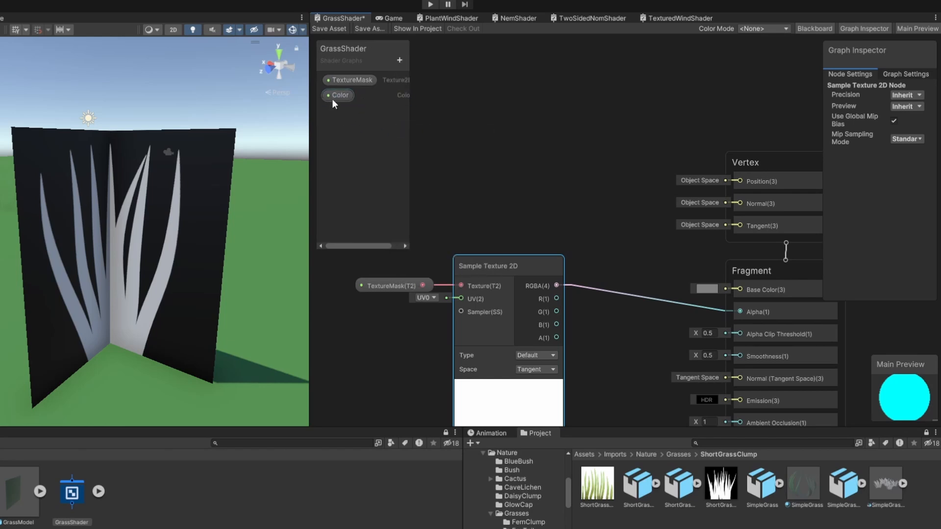
left_click_drag(333, 98, 741, 289)
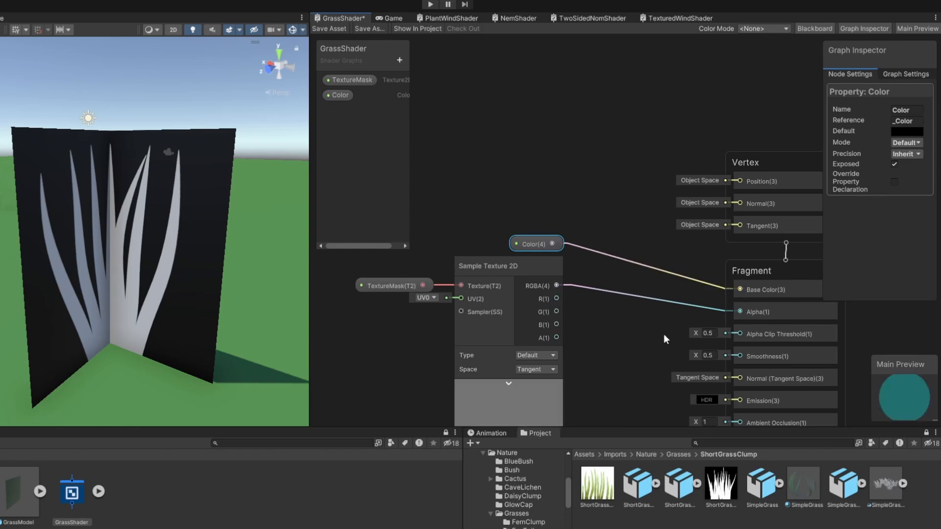
Add a Float property named AlphaClippingThreshhold and place its node below the Sample Texture 2D node
middle_click_drag(663, 333, 622, 217)
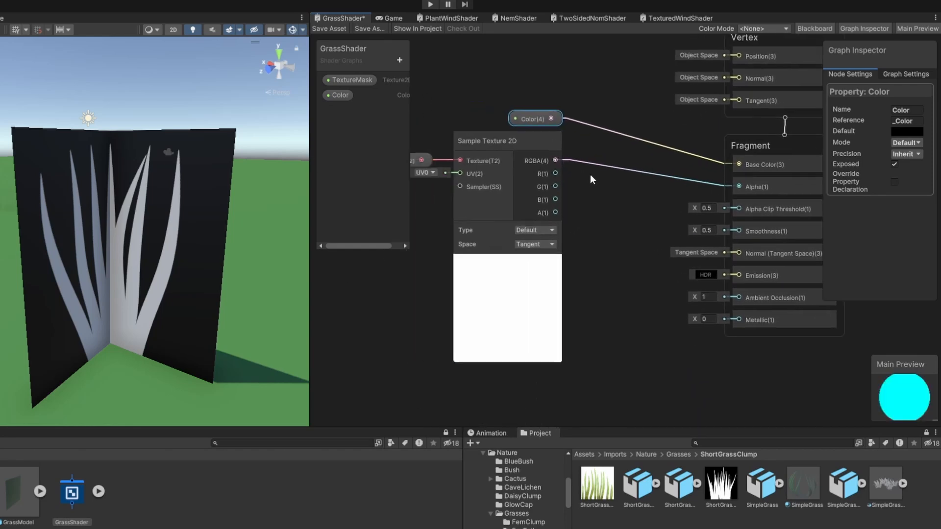
left_click(399, 60)
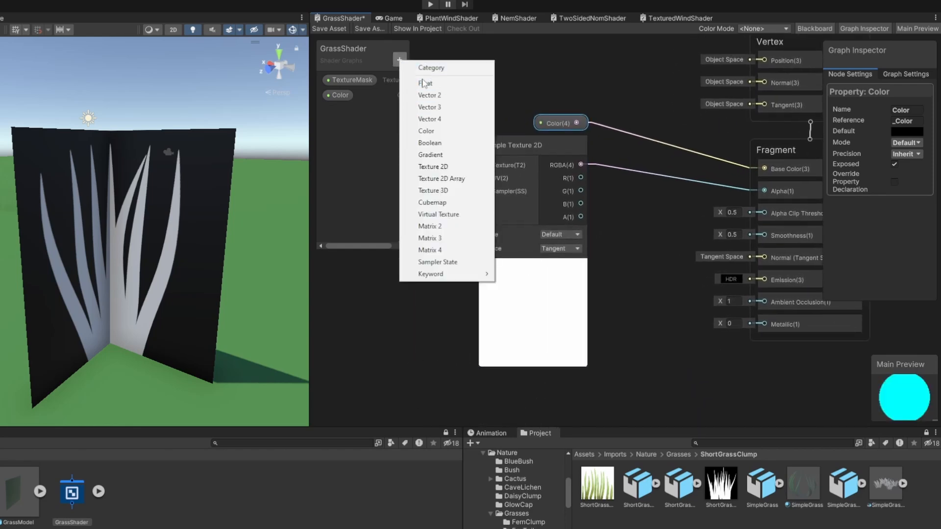
left_click(424, 83)
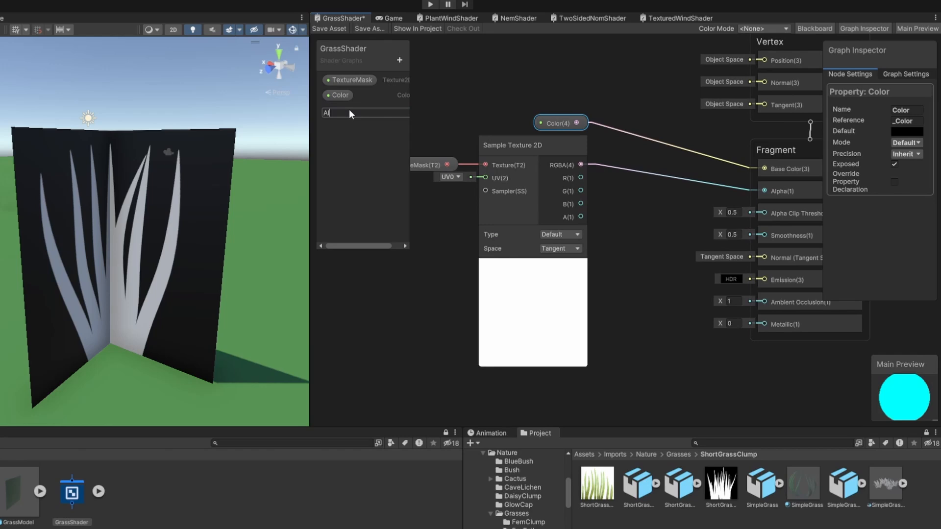
type("AlphaClippingThreshhold")
key("Return")
left_click_drag(349, 110, 536, 391)
middle_click_drag(767, 289, 693, 307)
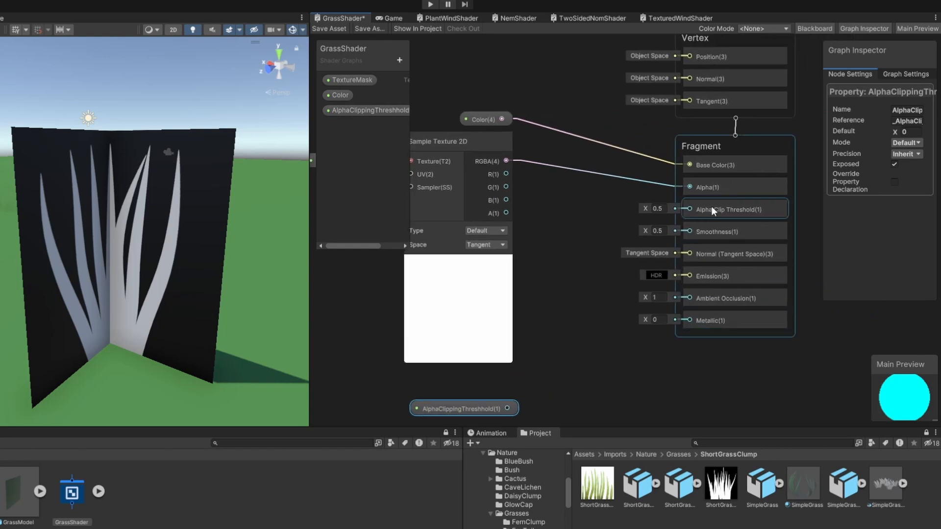
Connect AlphaClippingThreshhold to the Alpha Clip Threshold block, moved to the end of the Fragment stack, and save the graph
left_click_drag(711, 208, 705, 329)
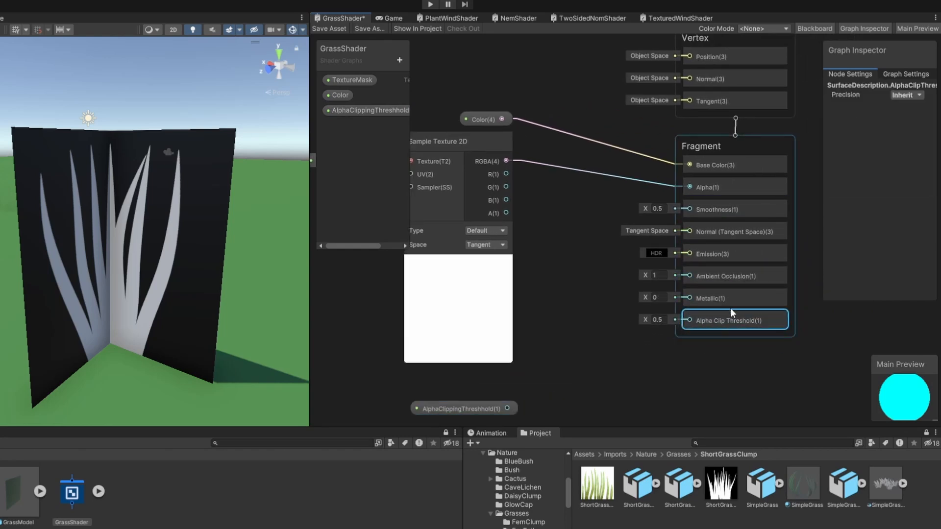
left_click(902, 75)
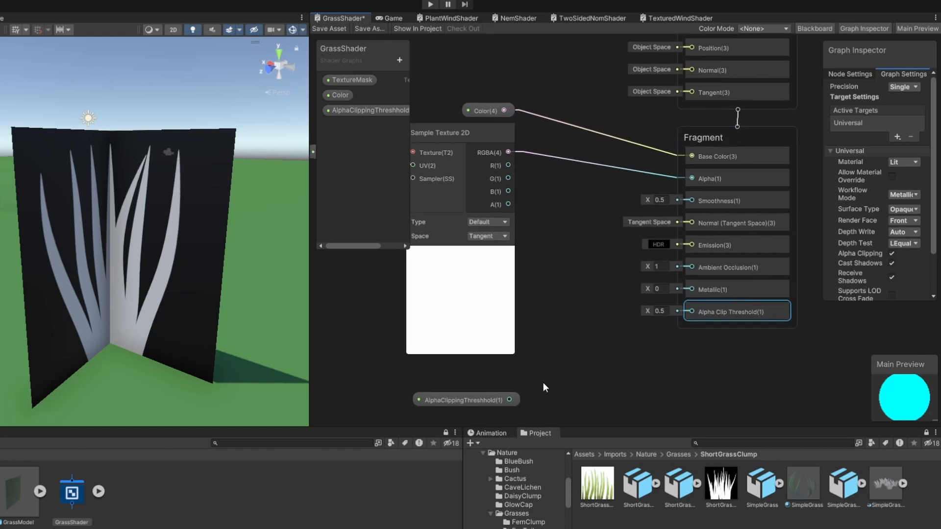
left_click_drag(507, 409, 692, 270)
left_click_drag(483, 355, 483, 329)
left_click(326, 26)
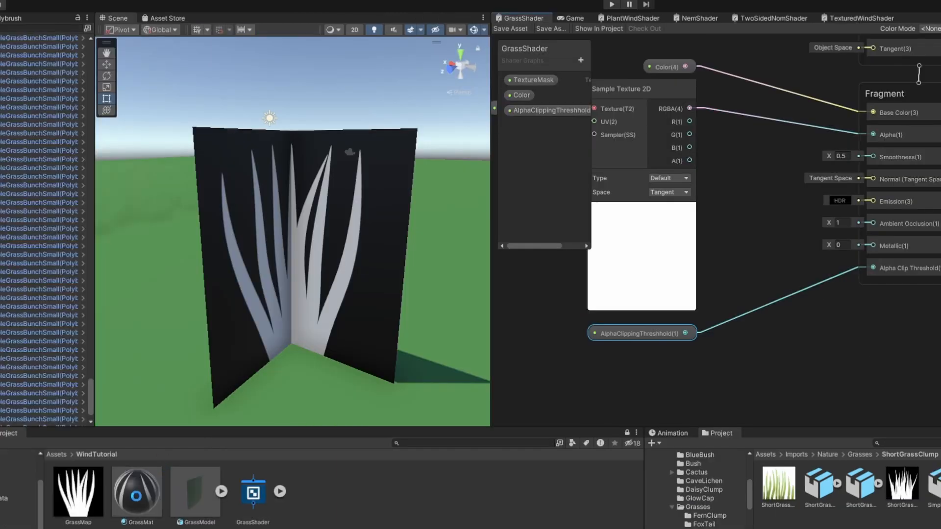
Switch the GrassMat material to the GrassShader shader and assign GrassMap as its TextureMask
left_click(139, 491)
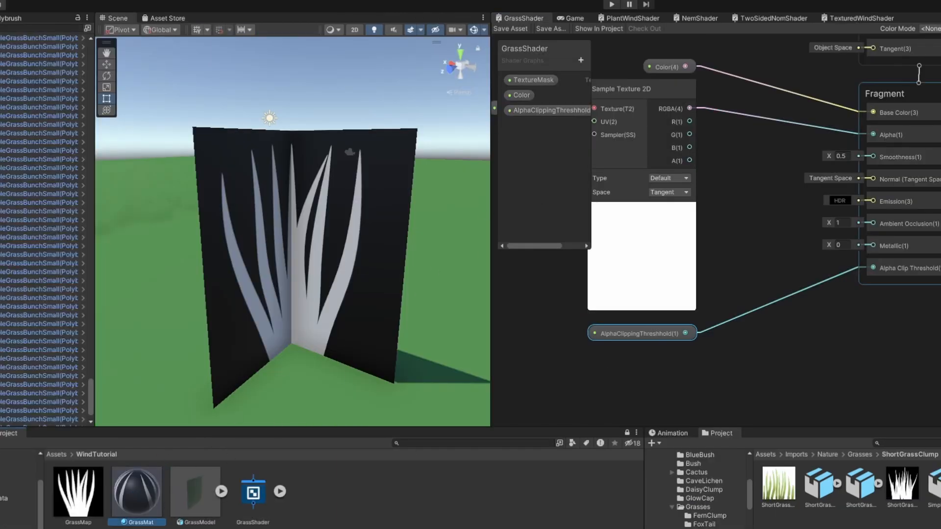
left_click(700, 105)
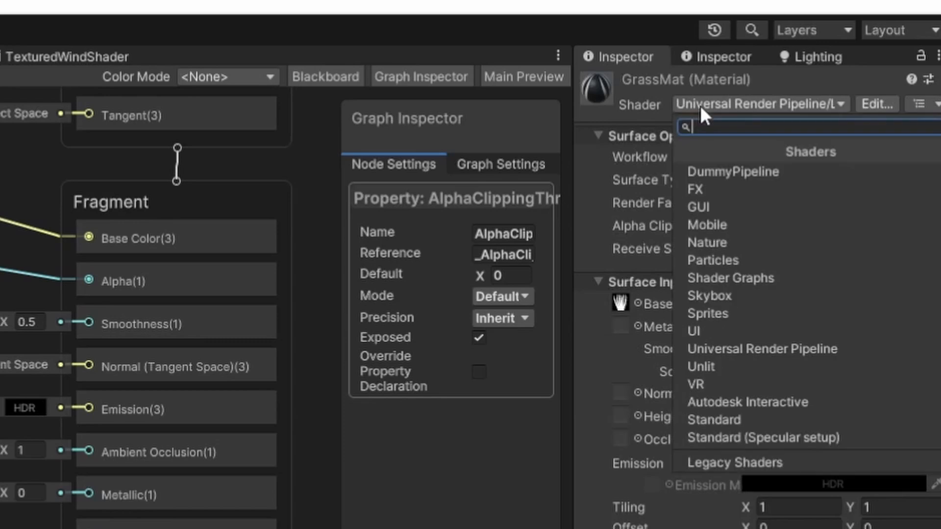
type("grass")
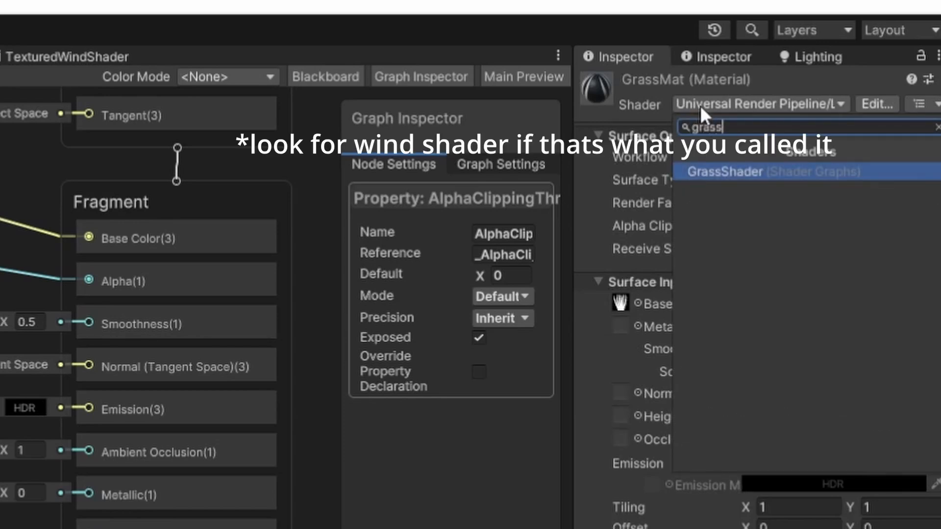
left_click(721, 169)
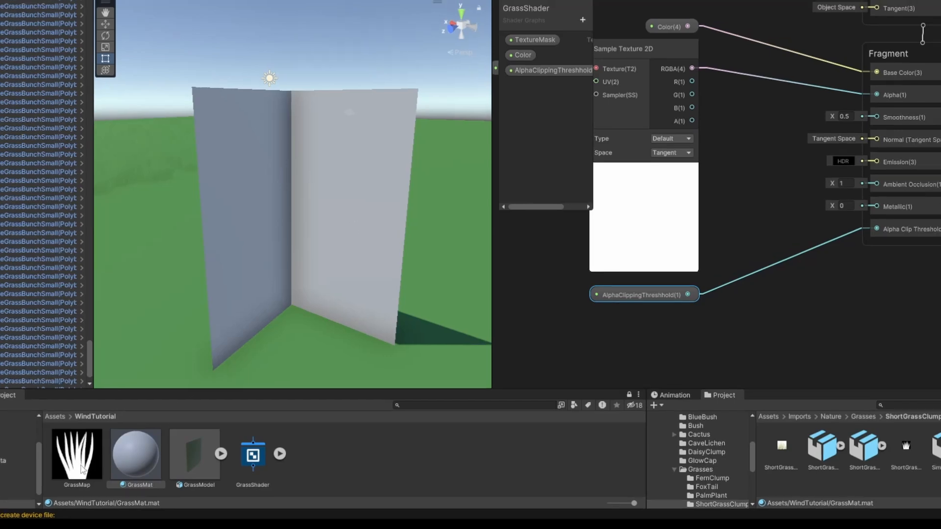
left_click_drag(97, 449, 921, 147)
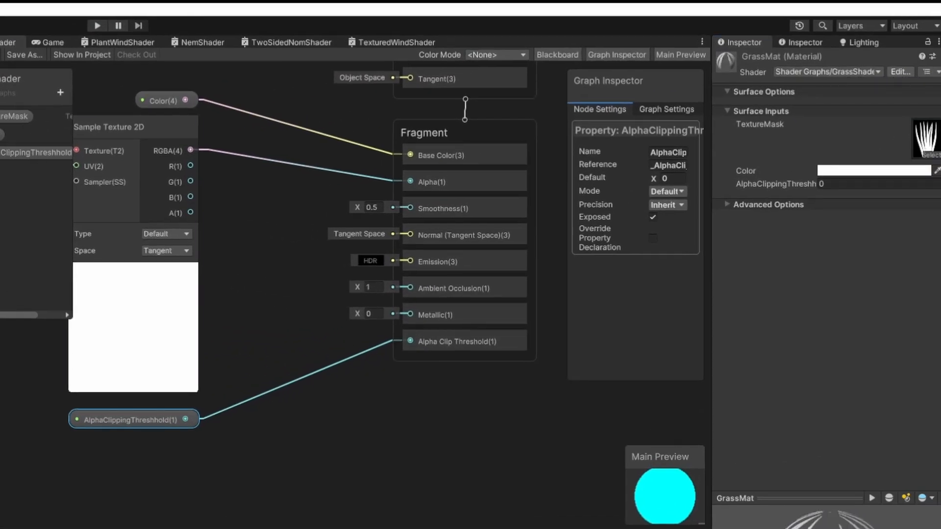
Check the blade edges up close and raise GrassMat's AlphaClippingThreshhold to about 0.96
right_click_drag(359, 283, 316, 270)
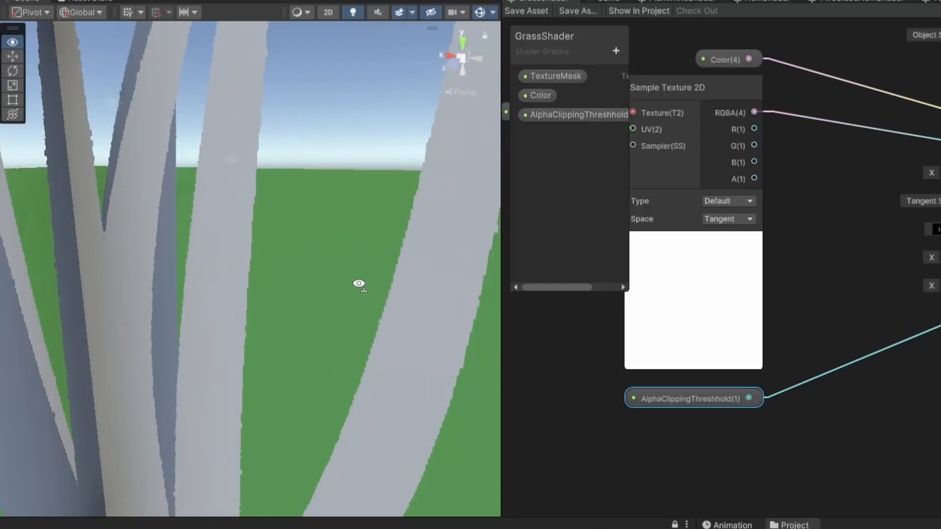
key("s")
key("w")
key("s")
key("d")
key("s")
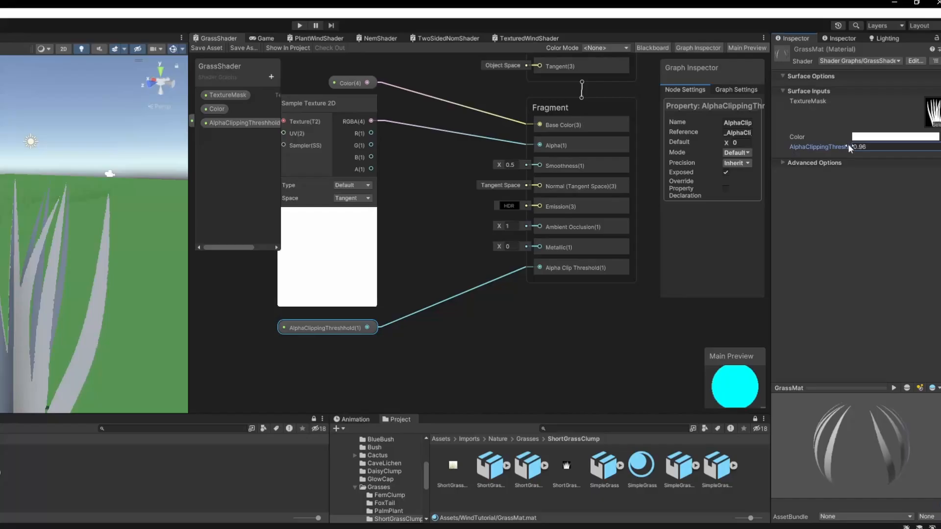
left_click_drag(848, 145, 847, 148)
Check the area above the blade tips, set the GrassMap texture's Wrap Mode to Clamp, and apply the import settings
right_click_drag(116, 250, 46, 217)
key("w")
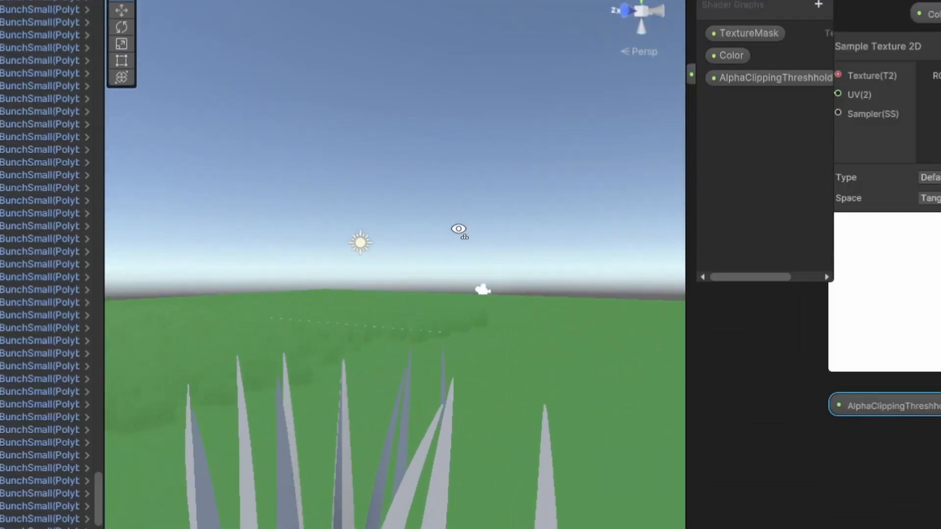
right_click_drag(458, 230, 449, 269)
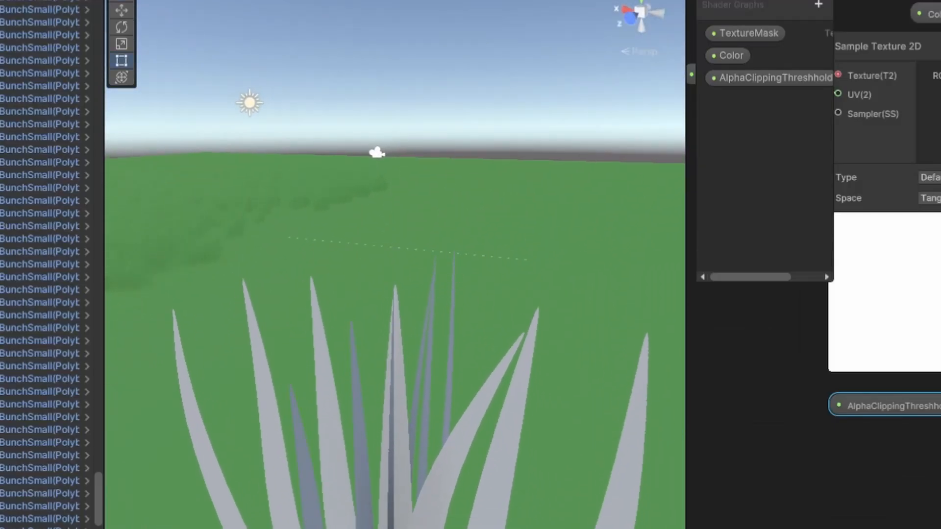
right_click_drag(431, 338, 448, 469)
key("s")
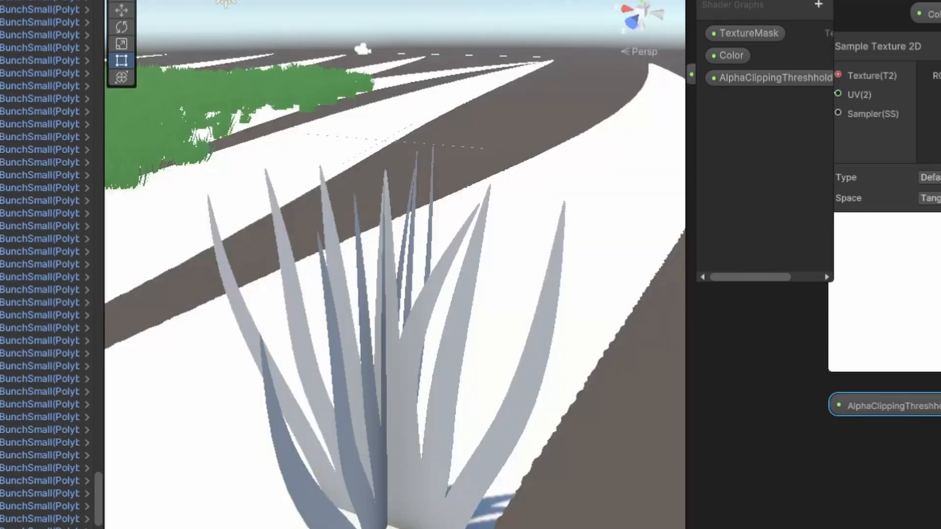
right_click_drag(317, 478, 294, 455)
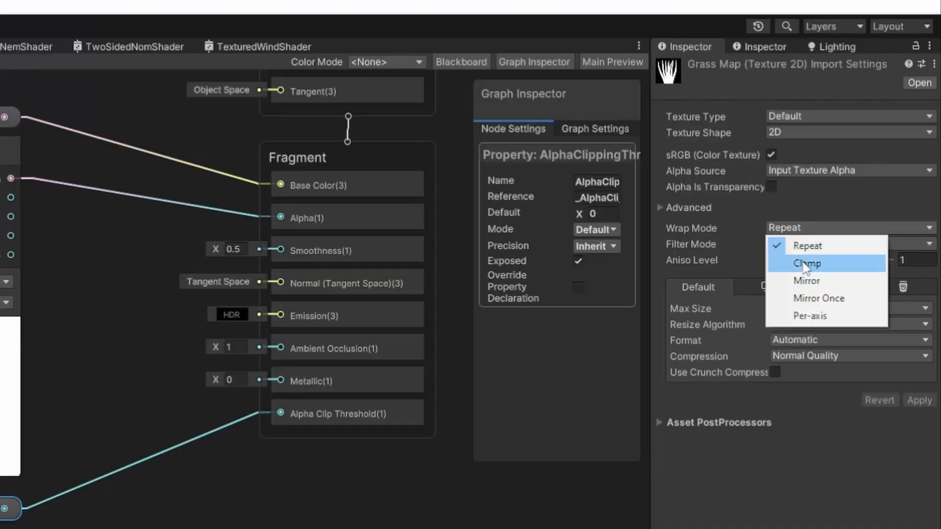
left_click(804, 264)
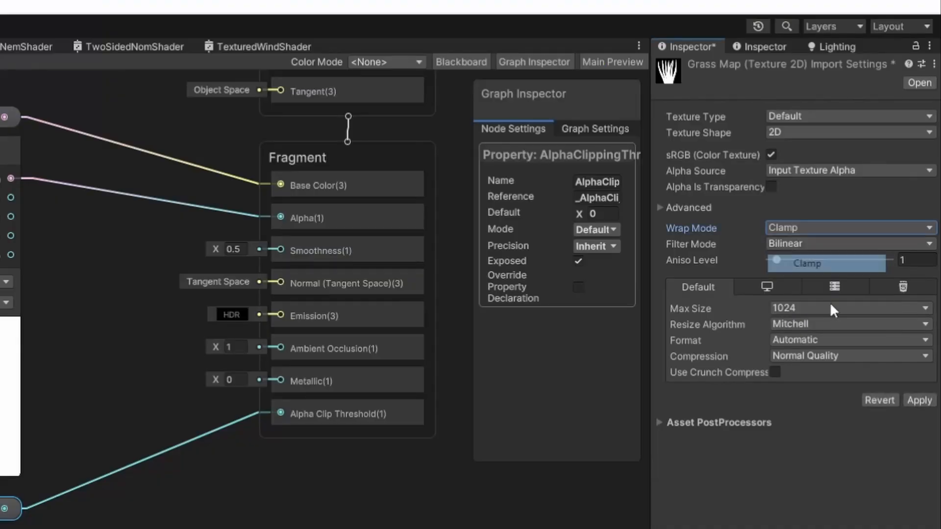
left_click(920, 400)
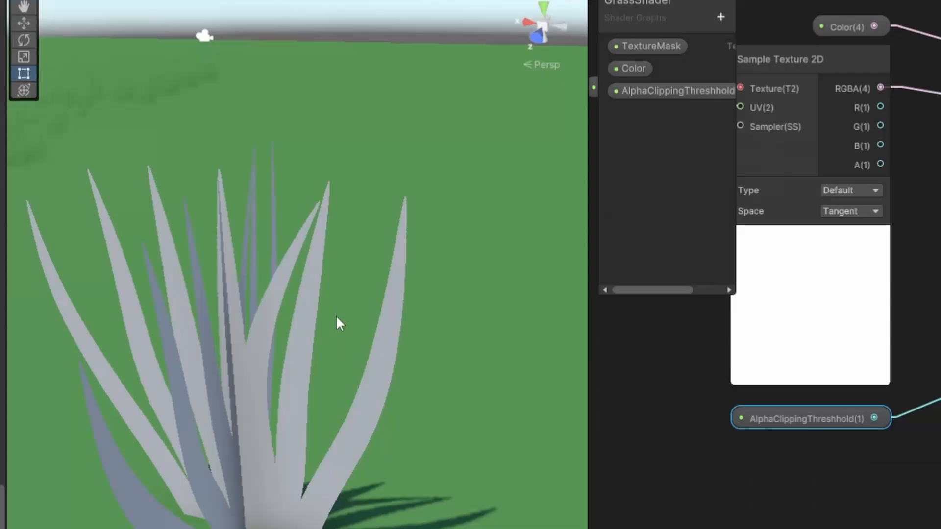
Examine the grass model from several angles to see which sides of its planes are rendered
right_click_drag(337, 321, 210, 277)
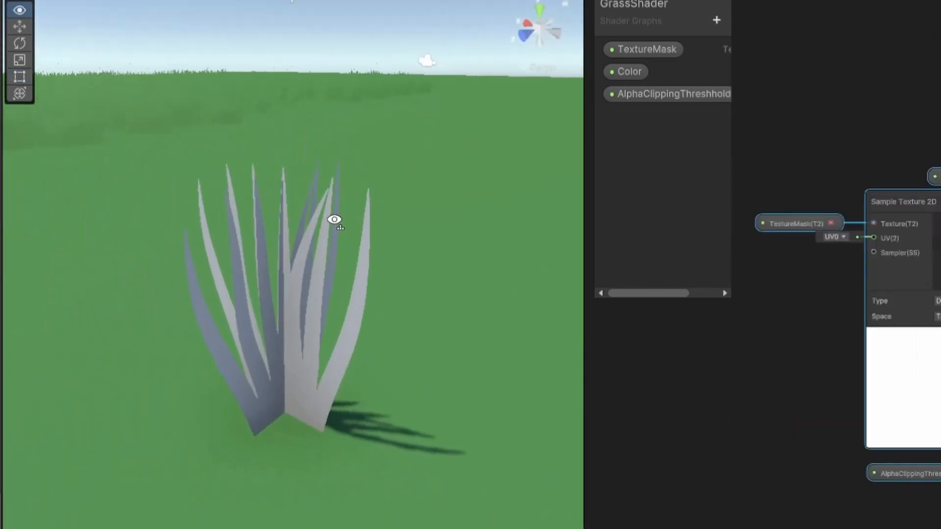
right_click_drag(334, 218, 631, 265)
right_click_drag(261, 371, 110, 365)
left_click(216, 375)
key("f")
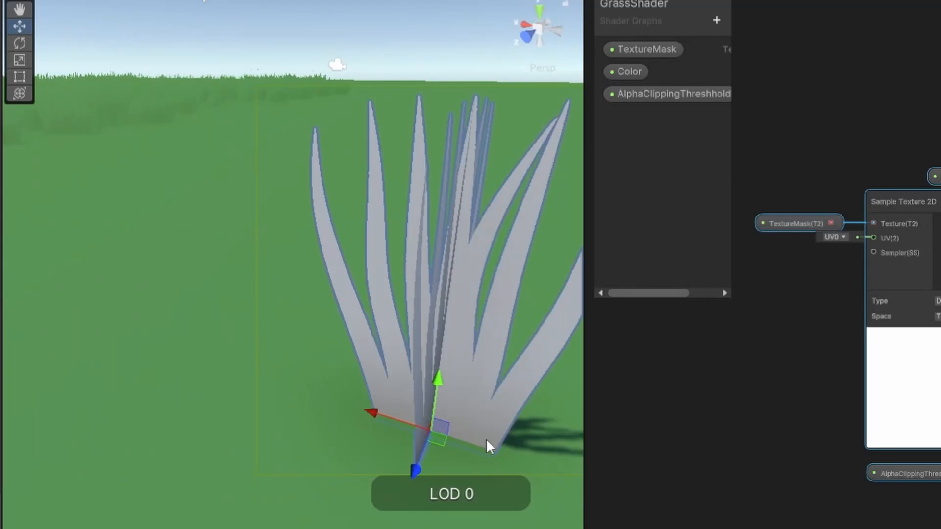
key("e")
left_click_drag(445, 474, 239, 429)
right_click_drag(239, 428, 498, 384)
left_click(411, 365)
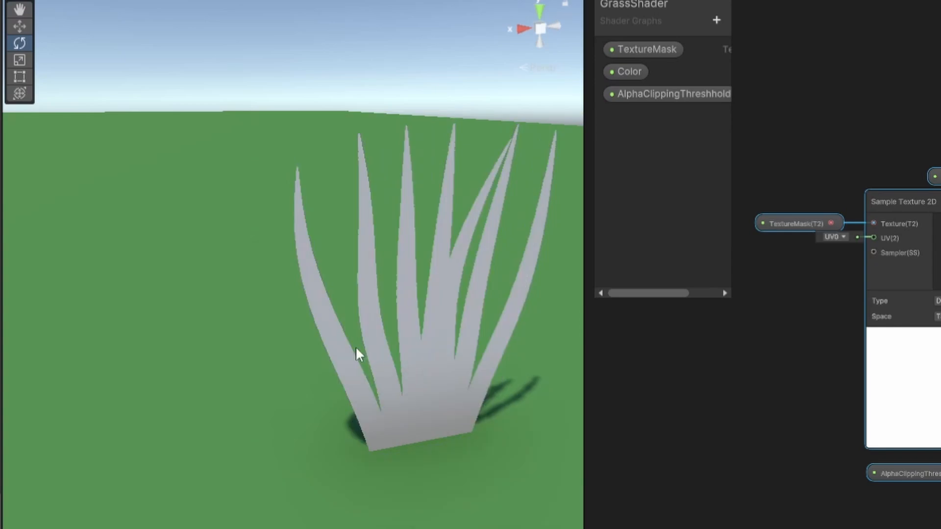
left_click_drag(355, 347, 168, 351, "alt")
Set the Render Face of the GrassShader graph to Both with the grass model selected
left_click(292, 401)
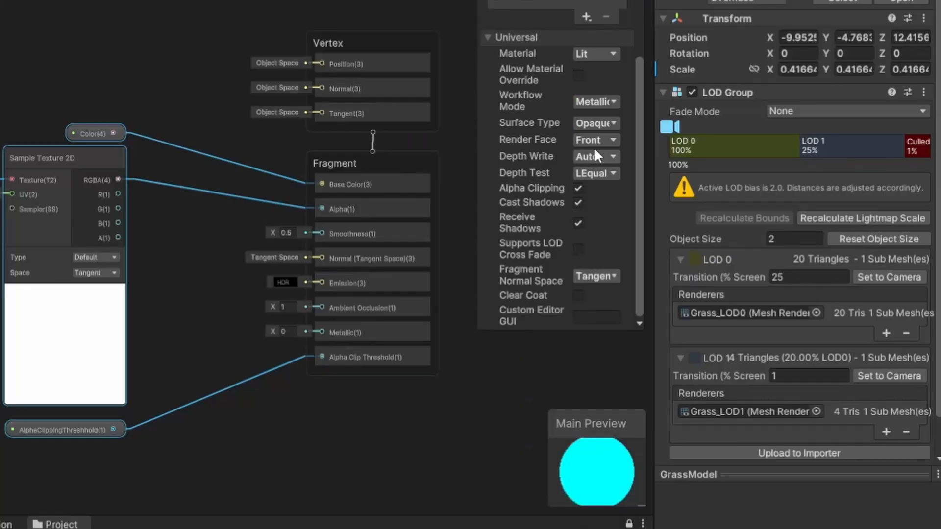
left_click(595, 139)
left_click(603, 192)
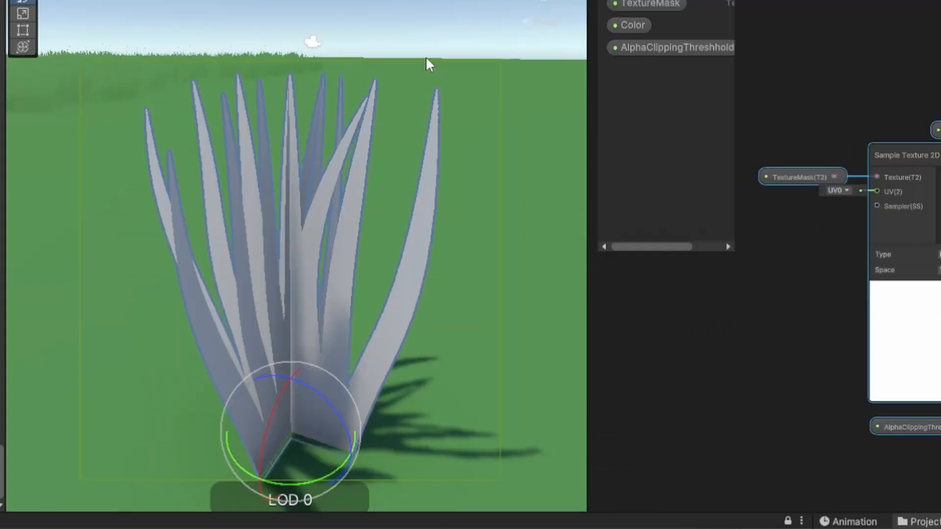
Rotate the grass model about its vertical axis to compare how light falls on its crossed planes
left_click(361, 58)
right_click_drag(255, 196, 861, 177)
key("s")
key("a")
key("w")
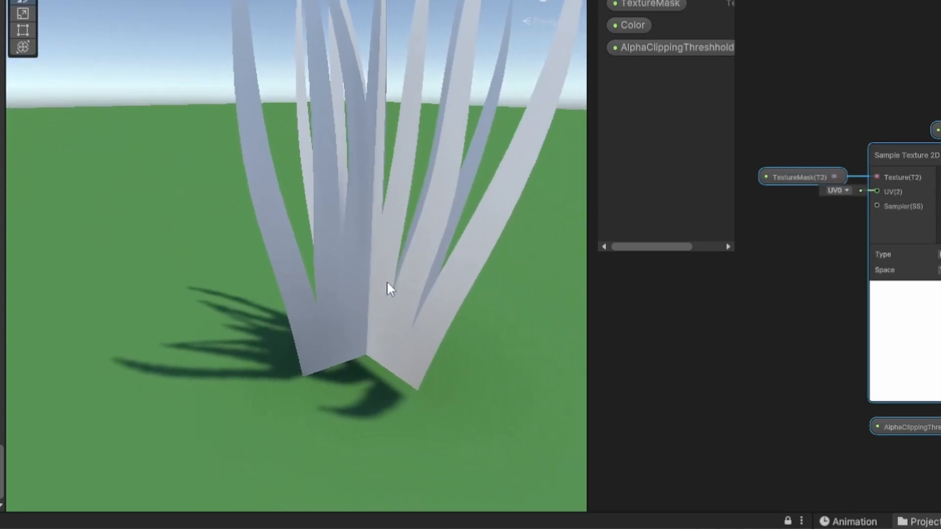
left_click(386, 281)
left_click_drag(375, 383, 495, 369)
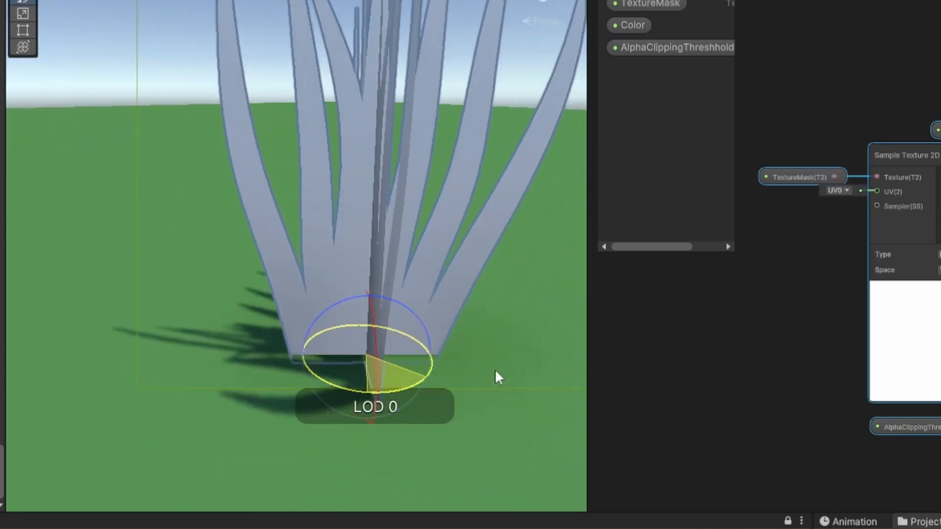
Examine both sides of the grass planes in an enlarged scene view to compare their lighting with the shadow direction
right_click_drag(688, 230, 387, 357)
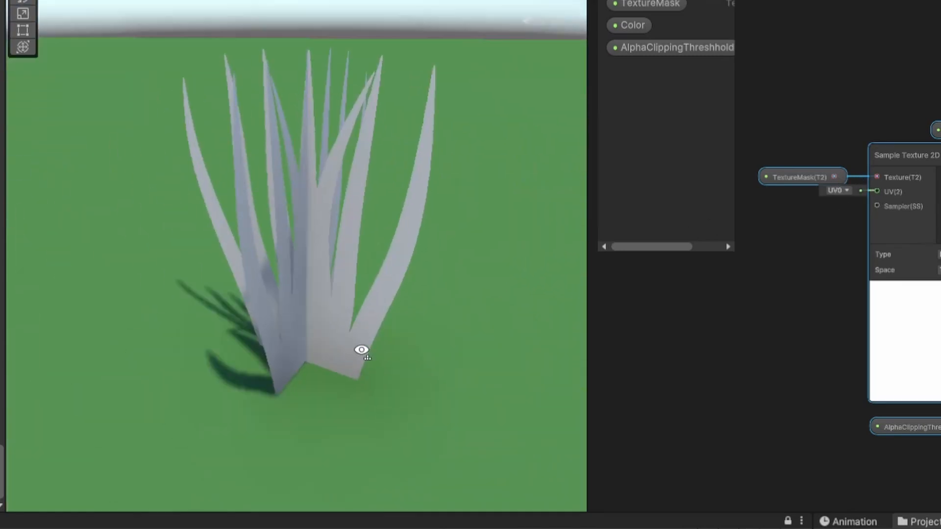
key("a")
right_click_drag(407, 333, 564, 250)
left_click_drag(587, 246, 938, 246)
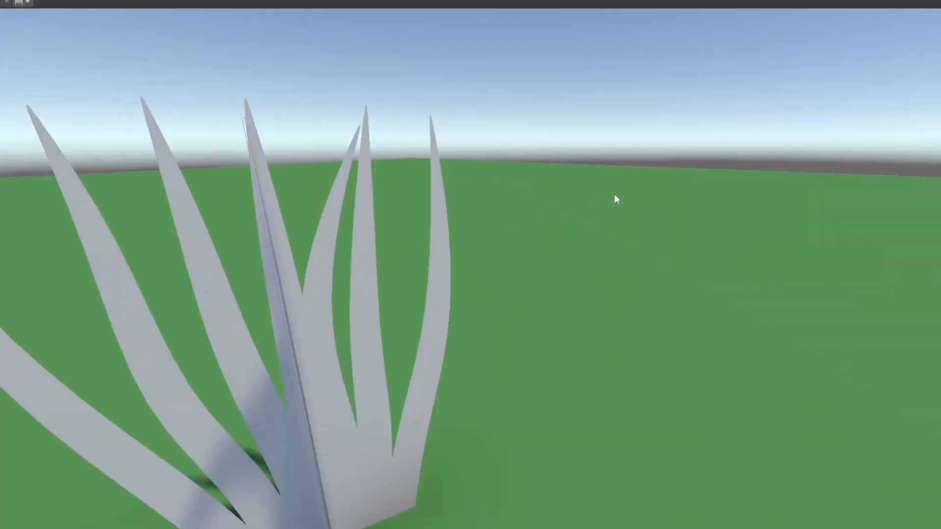
mouse_move(616, 198)
right_mouse_down()
mouse_move(602, 214)
mouse_move(398, 296)
mouse_move(139, 336)
mouse_move(389, 361)
mouse_move(362, 335)
mouse_move(653, 348)
mouse_move(616, 345)
right_mouse_up()
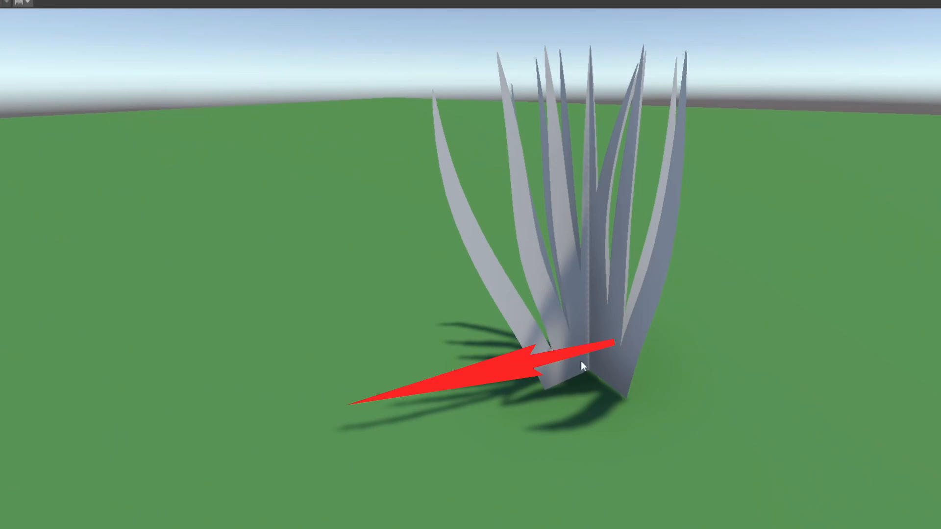
left_click_drag(608, 350, 391, 334, "alt")
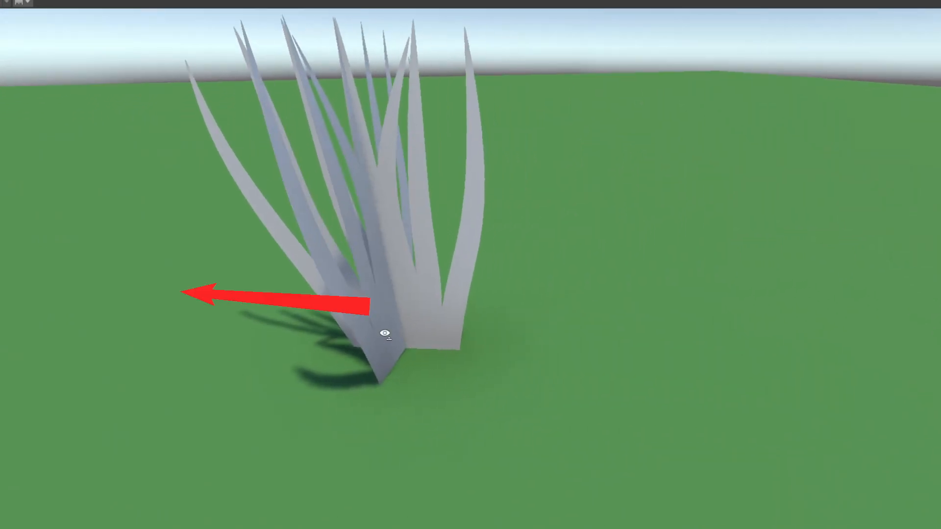
right_click_drag(385, 333, 319, 325)
key("w")
key("d")
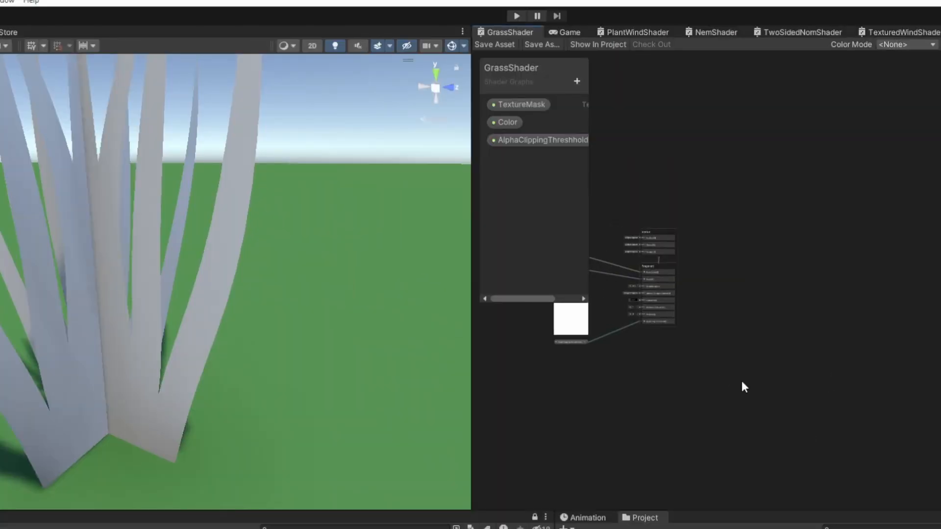
Add a Normal Vector node below the AlphaClippingThreshhold node and set its Space to Tangent
key("a")
scroll(610, 328, "up", 2)
key("space")
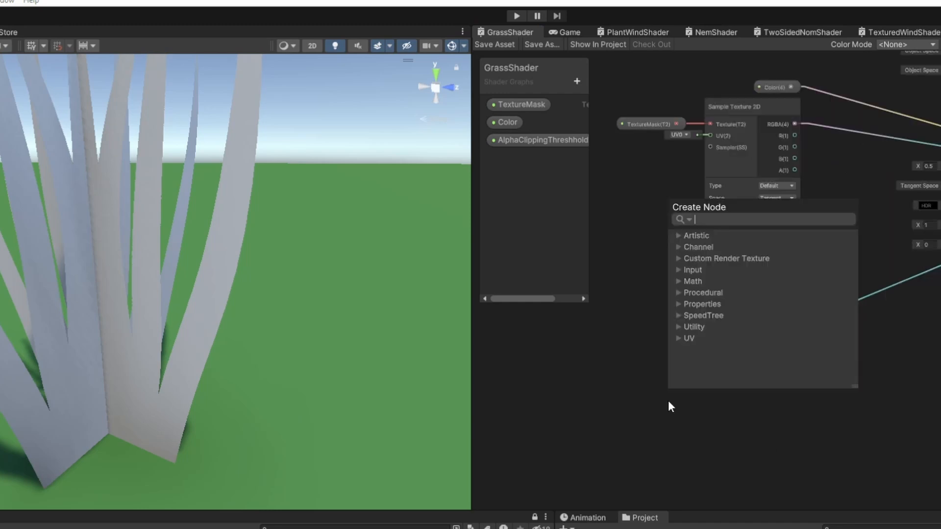
type("normal")
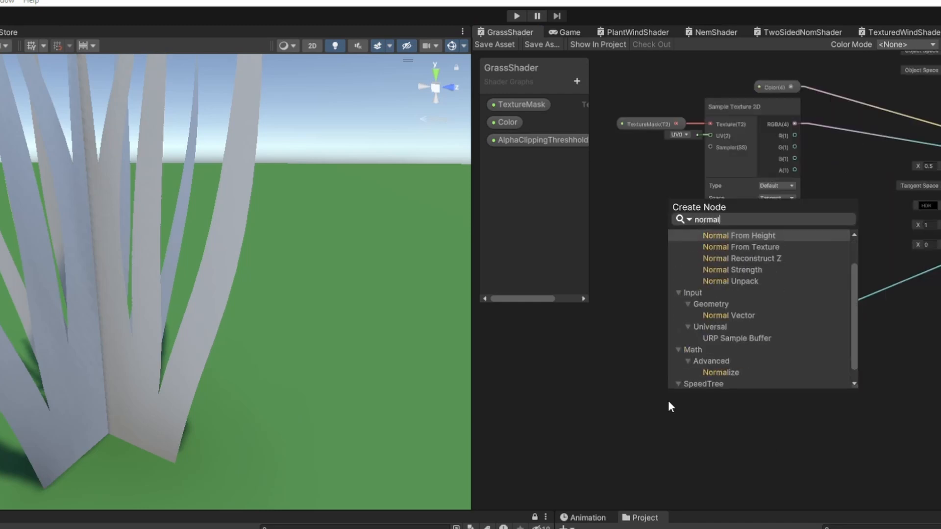
left_click(728, 315)
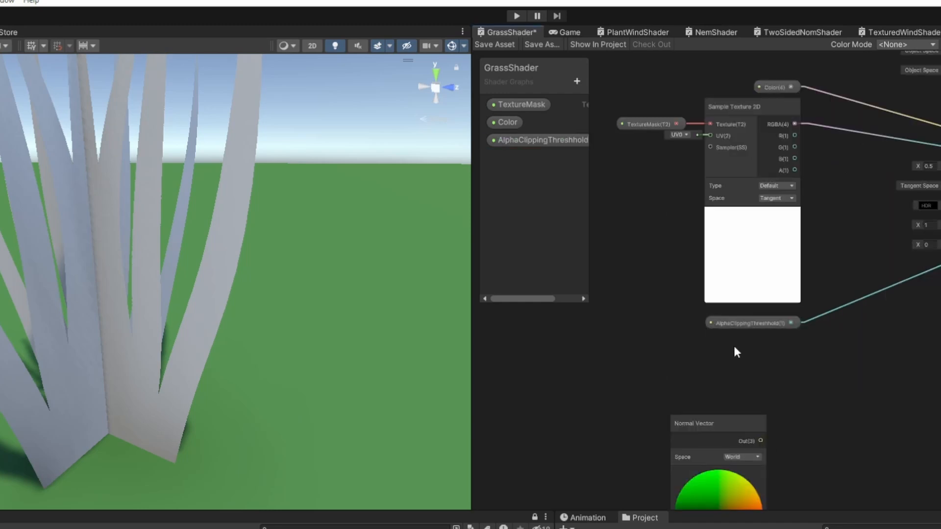
left_click_drag(670, 395, 613, 343)
scroll(639, 384, "up", 1)
left_click(659, 383)
left_click(682, 439)
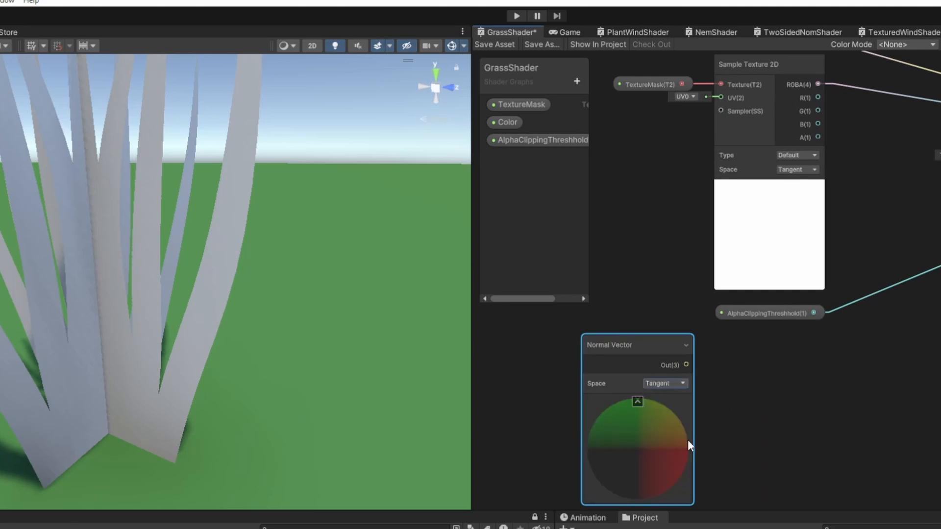
Connect the Normal Vector output to the Fragment's Normal (Tangent Space) input and save the shader asset
key("Delete")
middle_click_drag(789, 338, 577, 432)
scroll(770, 236, "up", 2)
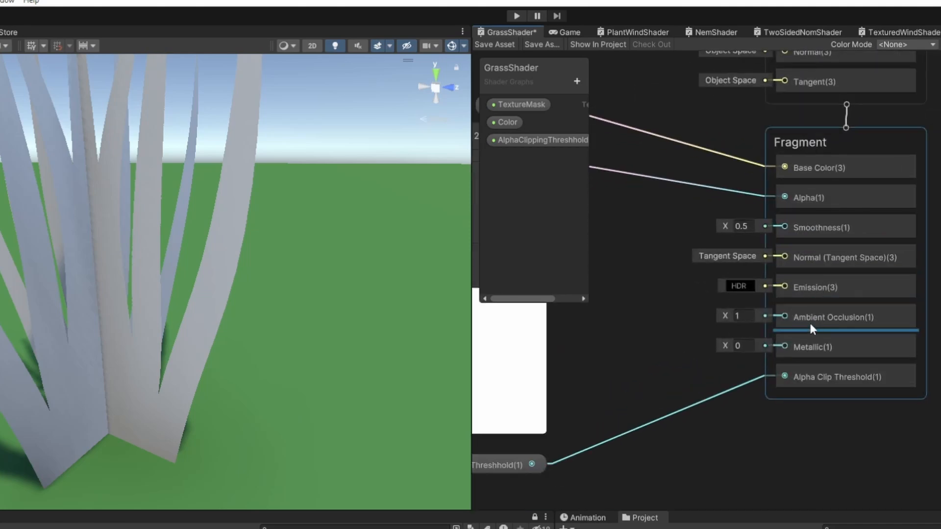
scroll(560, 455, "up", 1)
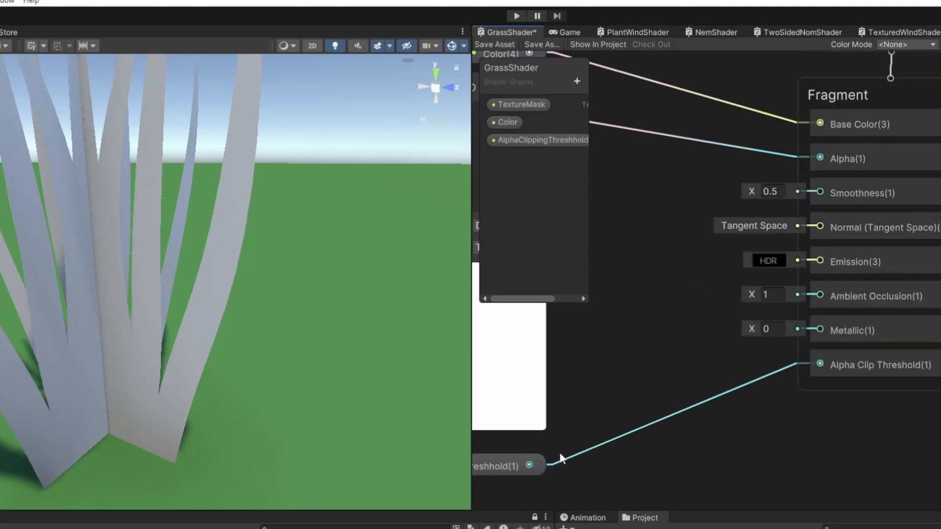
middle_click_drag(568, 451, 725, 372)
scroll(736, 365, "down", 4)
middle_click_drag(664, 376, 754, 279)
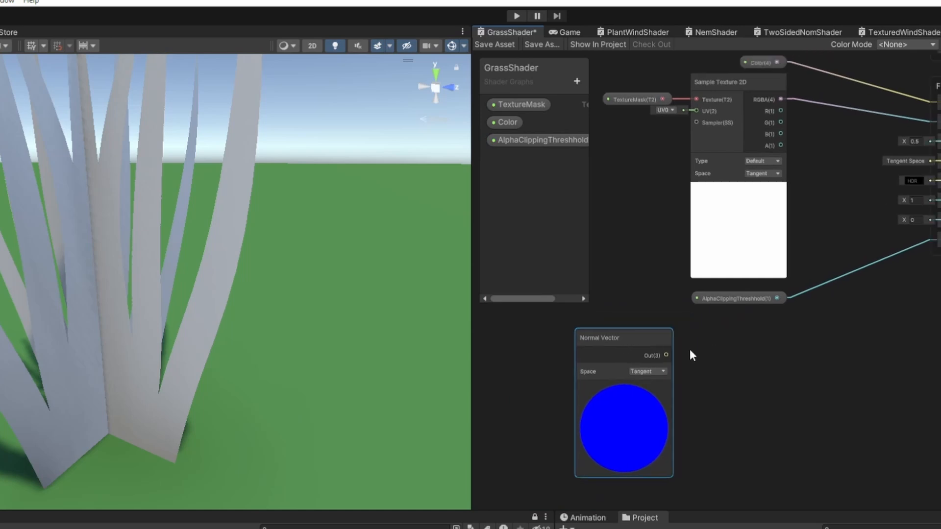
left_click_drag(652, 376, 928, 183)
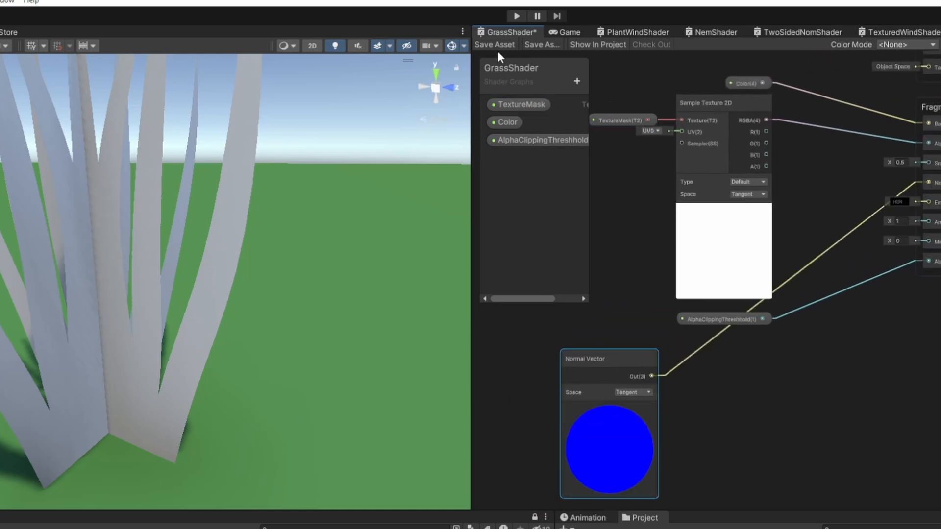
left_click_drag(126, 273, 104, 306, "alt")
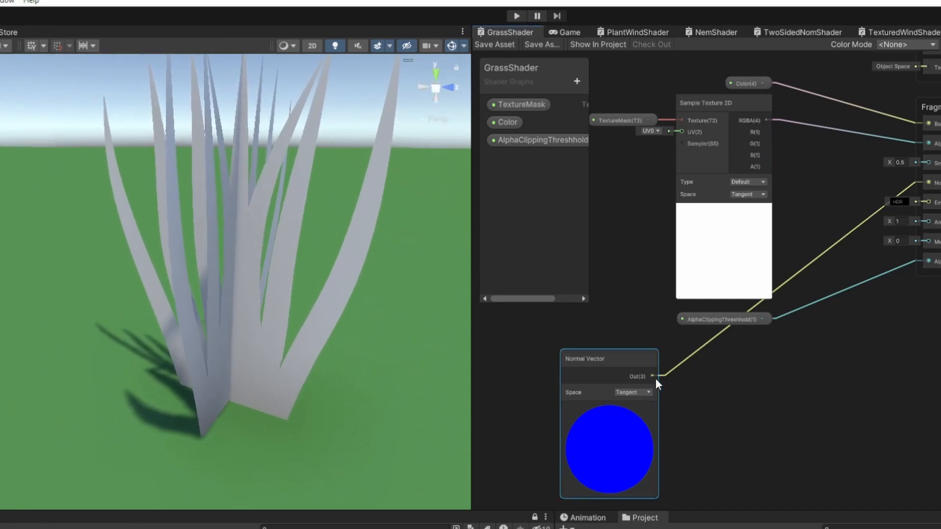
Add a Flip node fed by the Normal Vector output
key("space")
type("flip0")
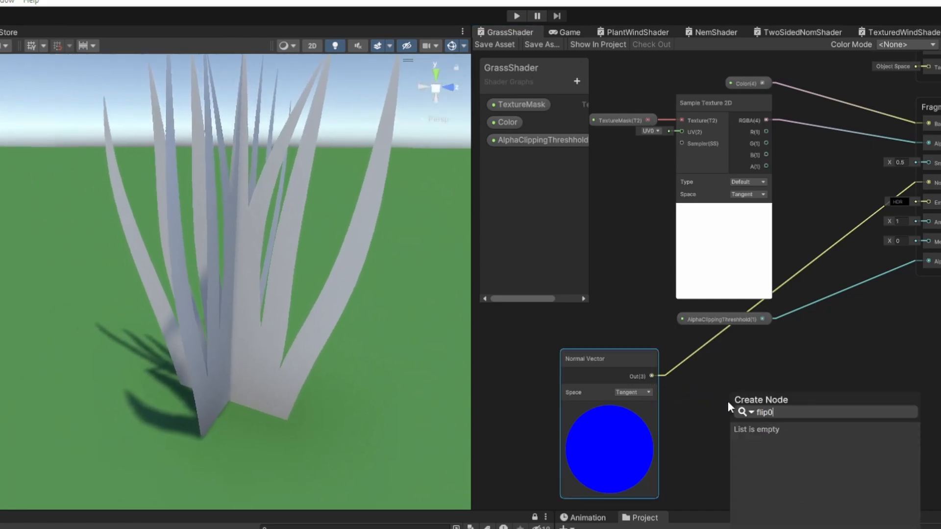
key("BackSpace")
key("Return")
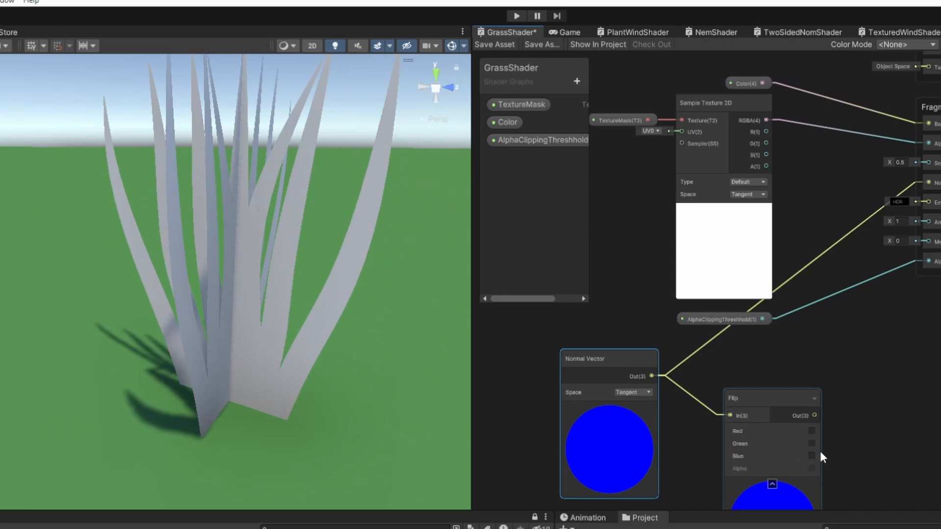
Enable Red, Green and Blue on the Flip node, connect its output to the Fragment's Normal (Tangent Space) input, and save
middle_click_drag(820, 451, 790, 399)
left_click(792, 419)
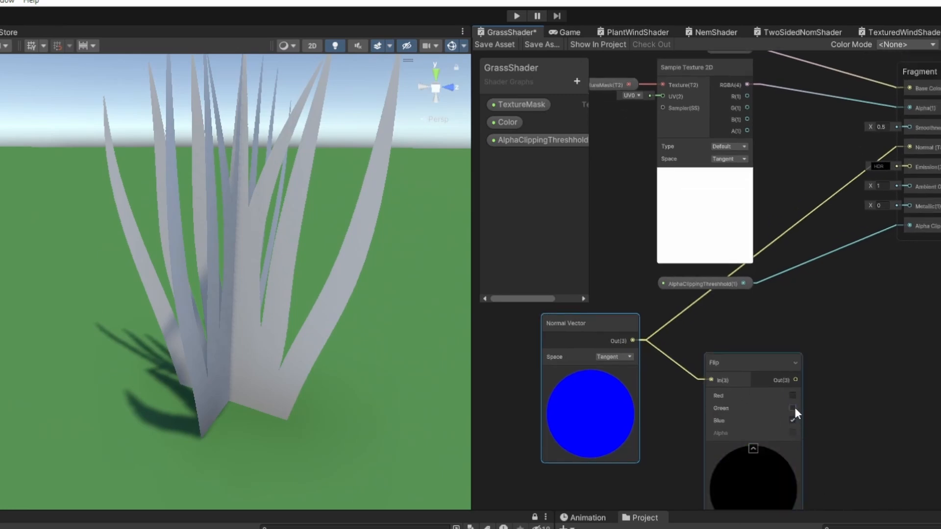
left_click(755, 448)
middle_click_drag(783, 382, 733, 413)
left_click_drag(735, 411, 862, 178)
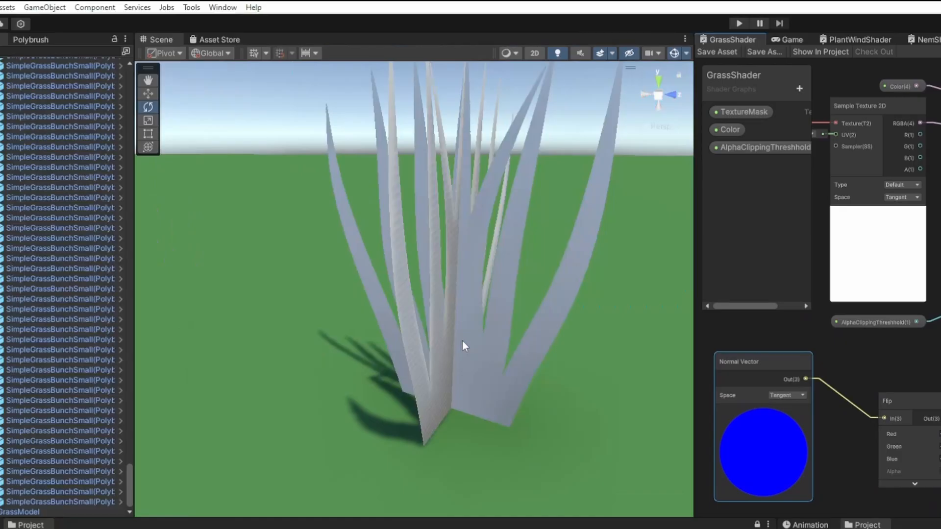
Examine the grass model from several angles to see how the flipped normals shade the front and back of its planes
left_click_drag(240, 333, 129, 333, "alt")
left_click_drag(352, 339, 362, 342, "alt")
left_click(383, 365)
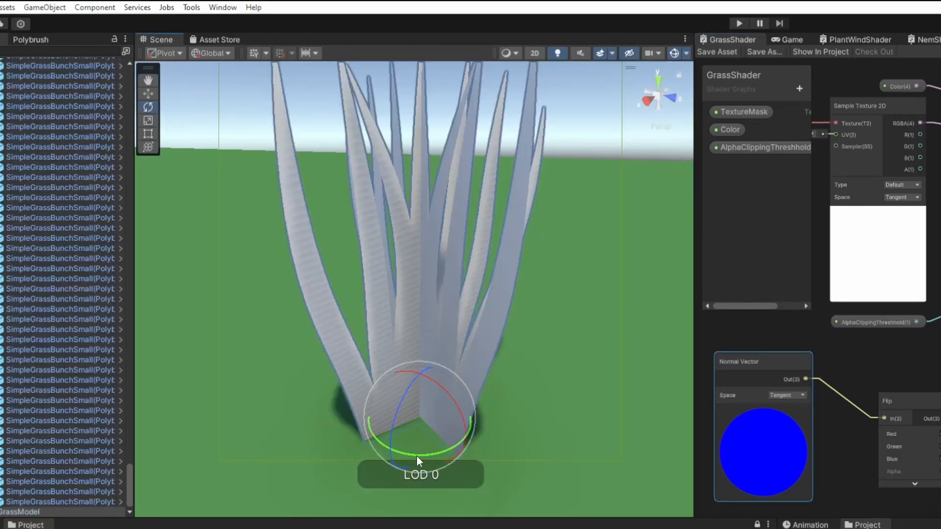
mouse_move(416, 454)
left_mouse_down()
mouse_move(390, 454)
mouse_move(410, 447)
left_mouse_up()
right_click_drag(539, 250, 552, 212)
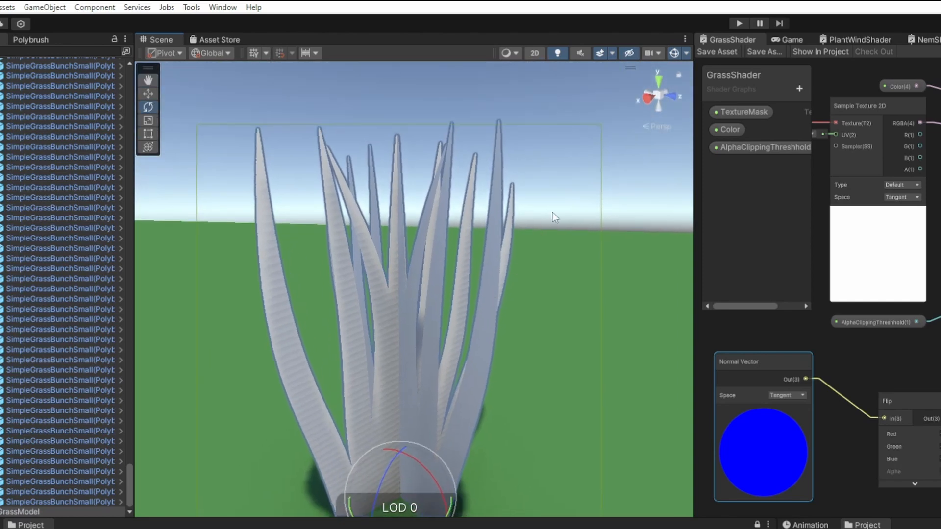
left_click(498, 92)
right_click_drag(441, 275, 648, 334)
key("w")
key("s")
key("a")
key("d")
right_click_drag(513, 338, 295, 319)
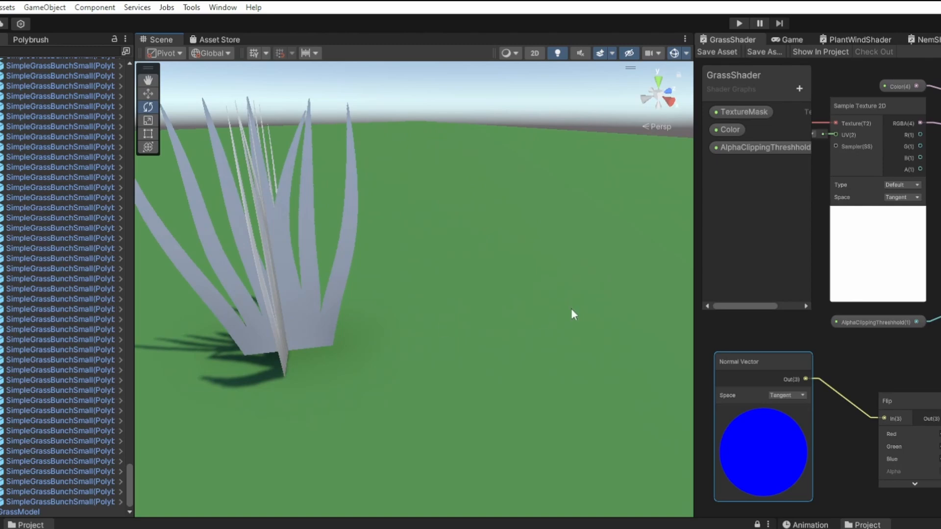
Move the Normal Vector and Flip nodes lower in the graph and add an Is Front Face node above Flip
left_click_drag(893, 403, 842, 450)
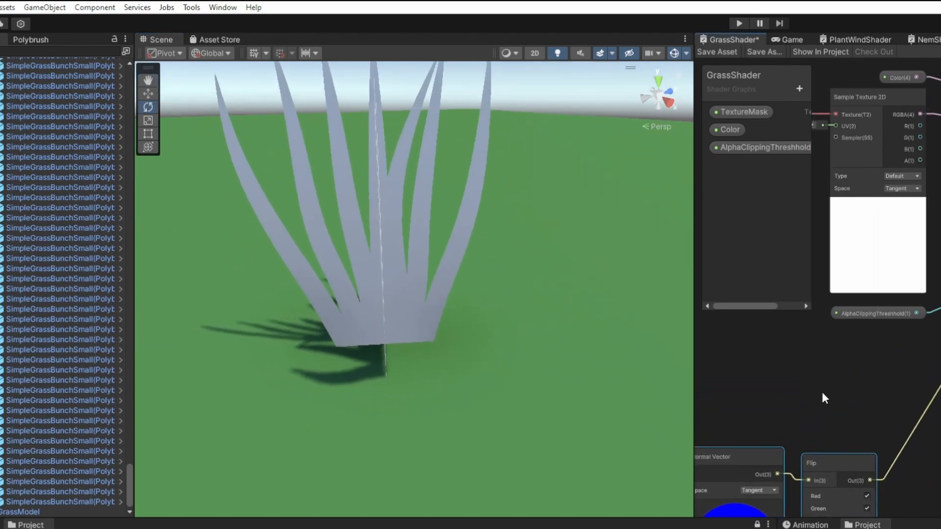
right_click(847, 385)
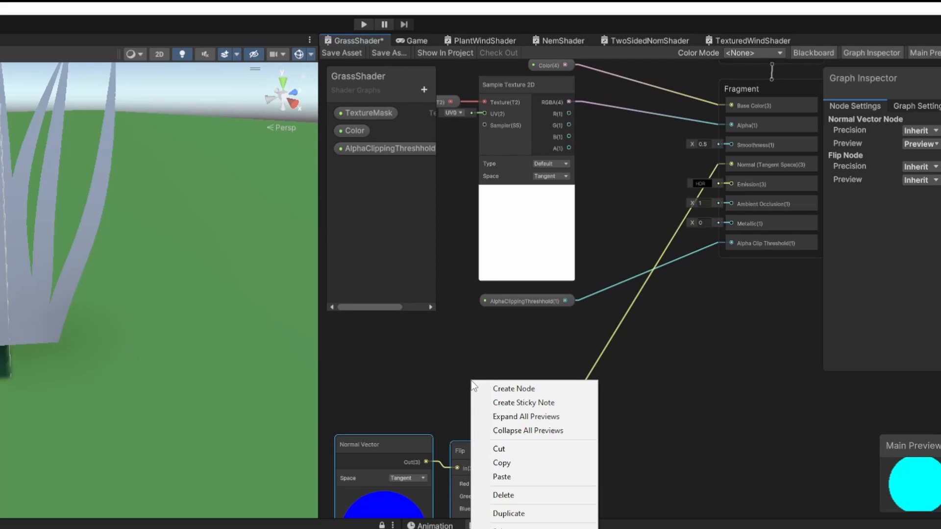
left_click(471, 386)
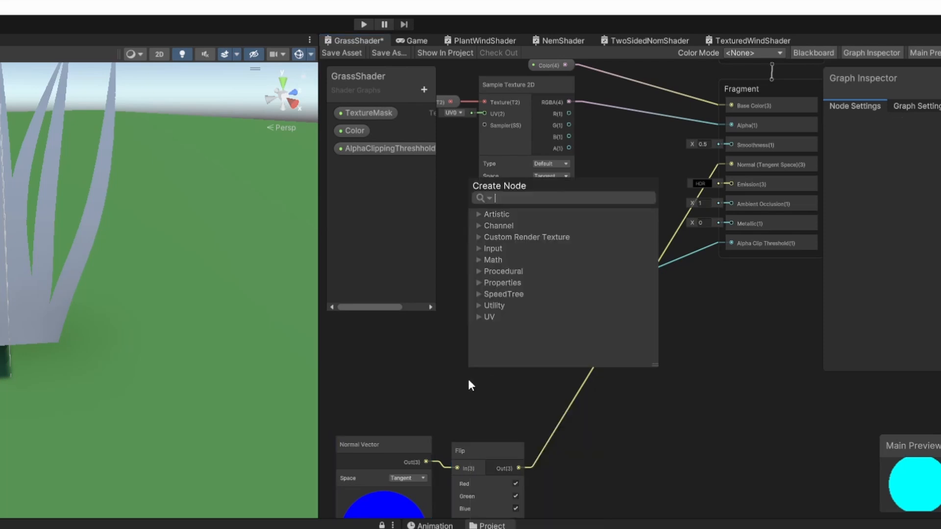
type("is fron")
key("Return")
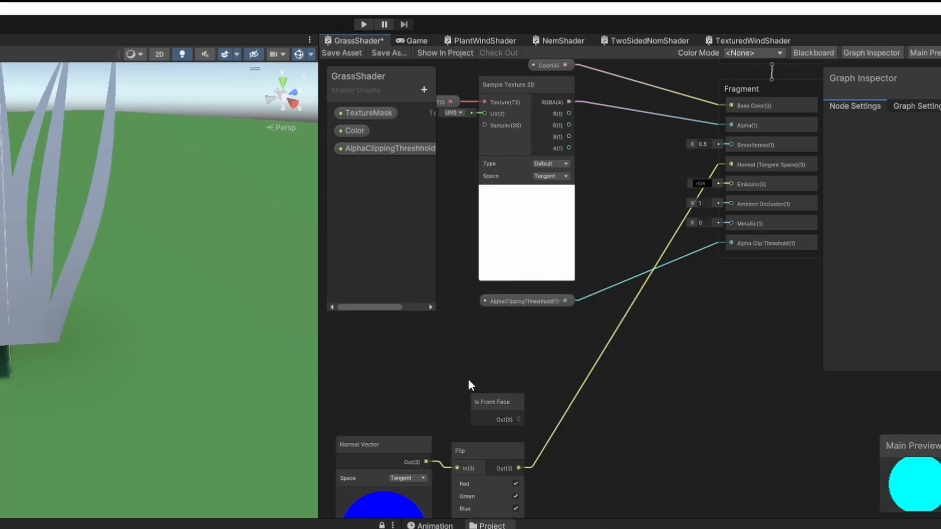
mouse_move(487, 401)
left_mouse_down()
mouse_move(487, 392)
mouse_move(489, 406)
left_mouse_up()
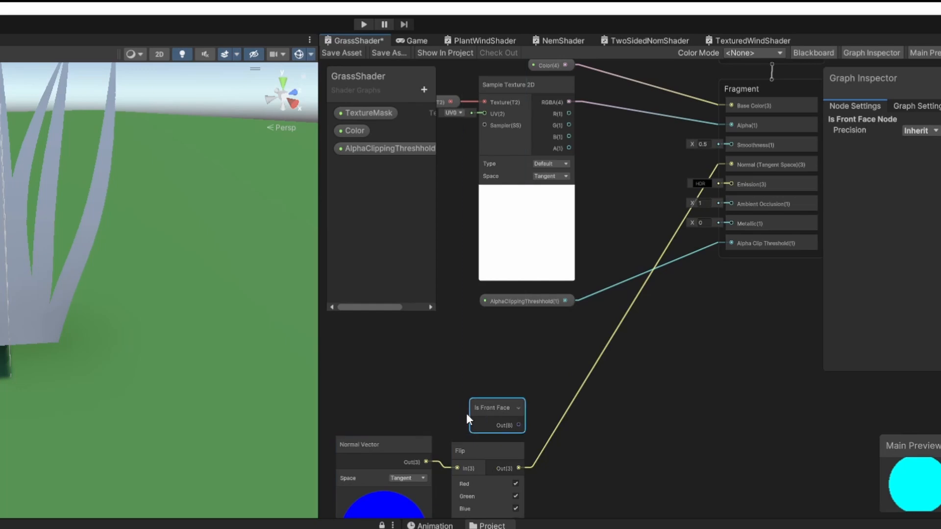
Check the lighting on both grass planes once more and align the Normal Vector node beside the Flip node
mouse_move(29, 271)
left_mouse_down("alt")
mouse_move(1, 271)
mouse_move(15, 267)
left_mouse_up("alt")
middle_click_drag(587, 219, 544, 366)
scroll(699, 240, "up", 2)
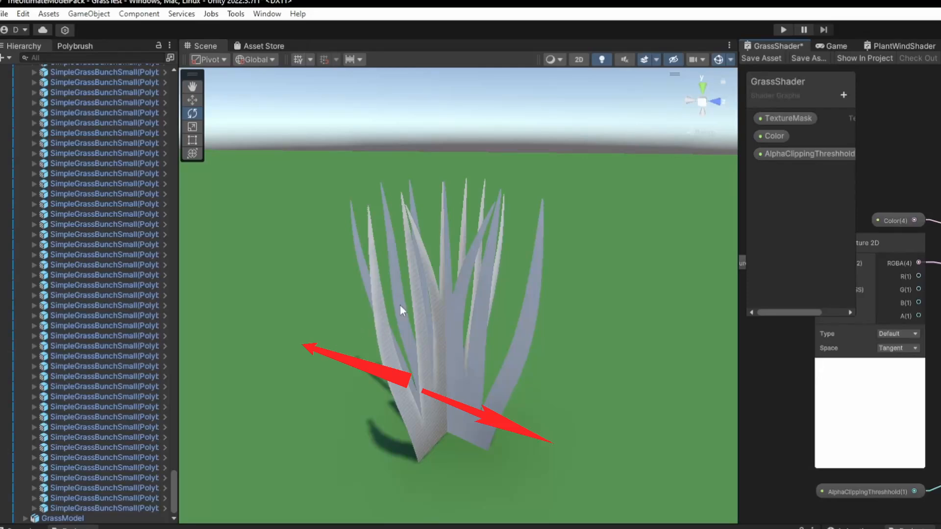
middle_click_drag(935, 478, 940, 230)
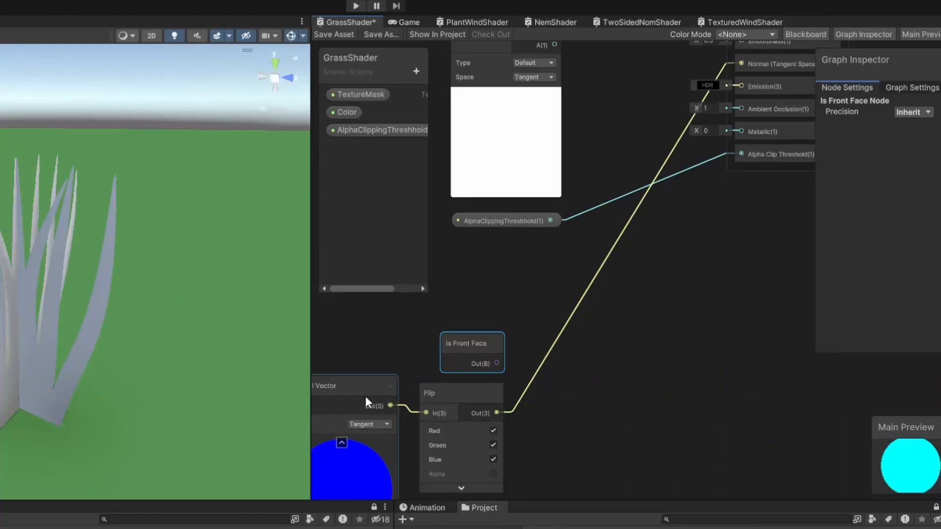
left_click_drag(365, 396, 406, 406)
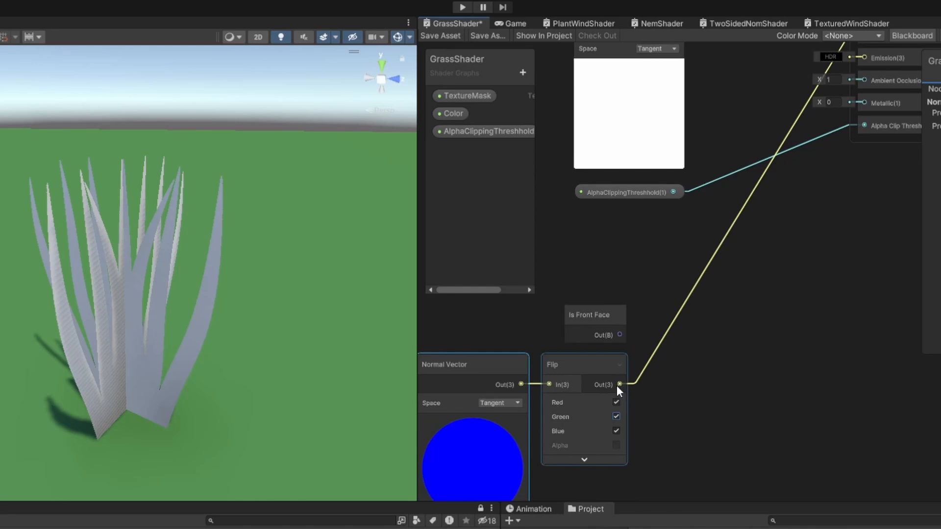
Add a Branch node from the Flip node's output
left_click_drag(619, 384, 634, 382)
left_click_drag(705, 386, 704, 386)
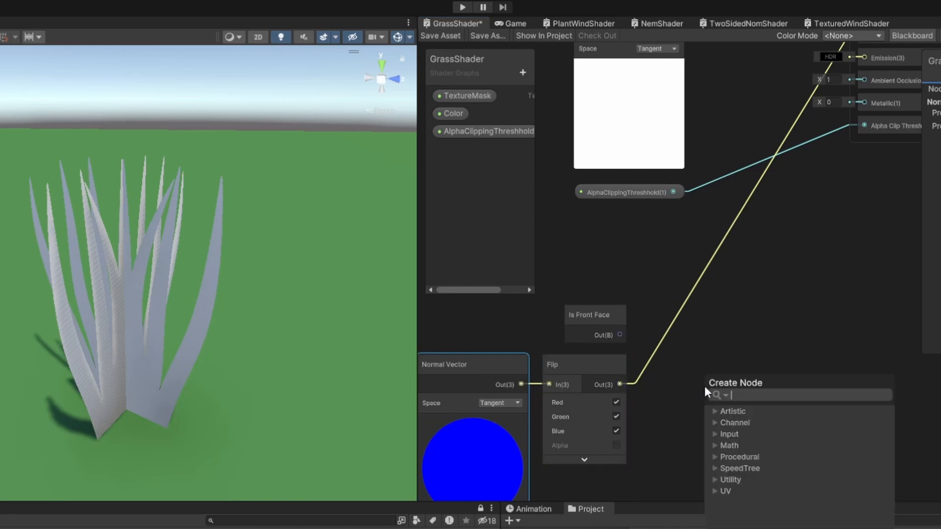
type("branch")
key("Return")
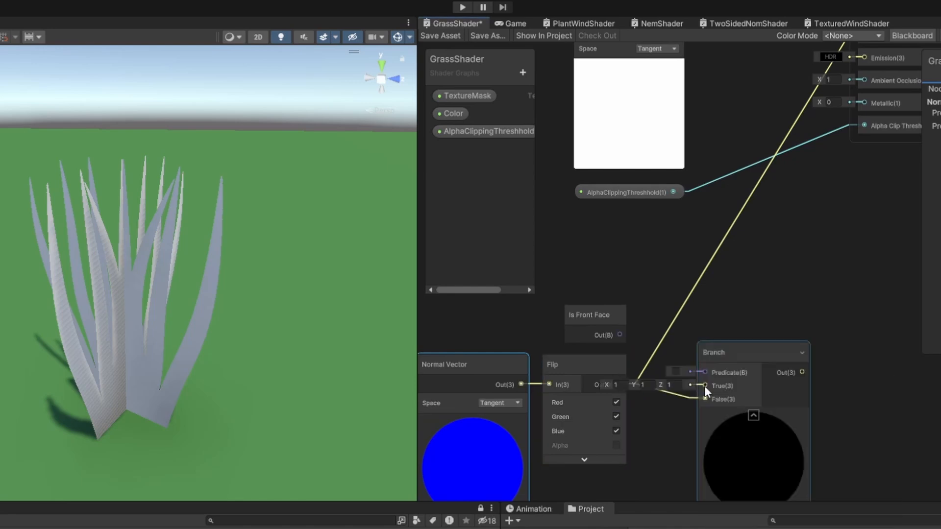
Reposition the Branch node, detach the Flip output from it, and connect Is Front Face to its Predicate input
left_click_drag(729, 352, 750, 332)
left_click_drag(701, 378, 681, 403)
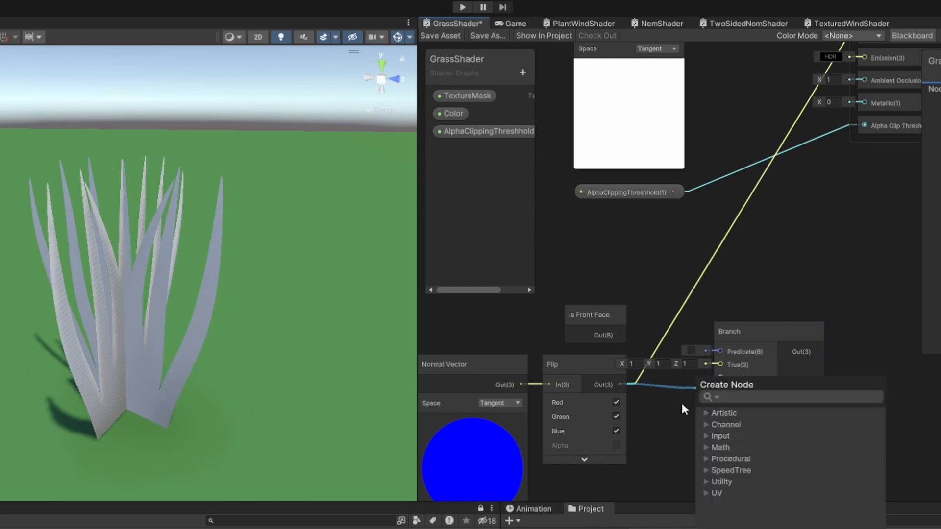
key("Escape")
left_click_drag(619, 335, 738, 328)
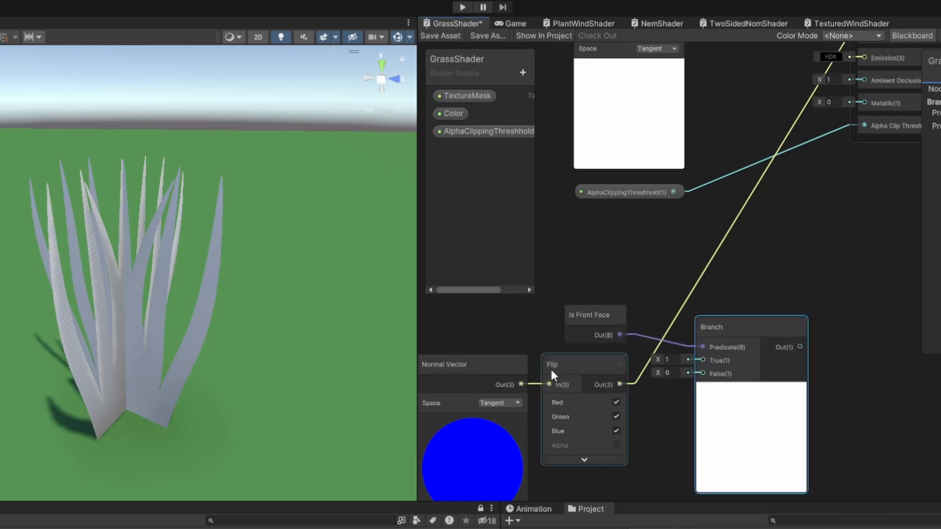
Connect Normal Vector to the Branch's True input, Flip to its False input, and the Branch output to Normal (Tangent Space)
left_click(524, 378)
left_click_drag(520, 385, 703, 361)
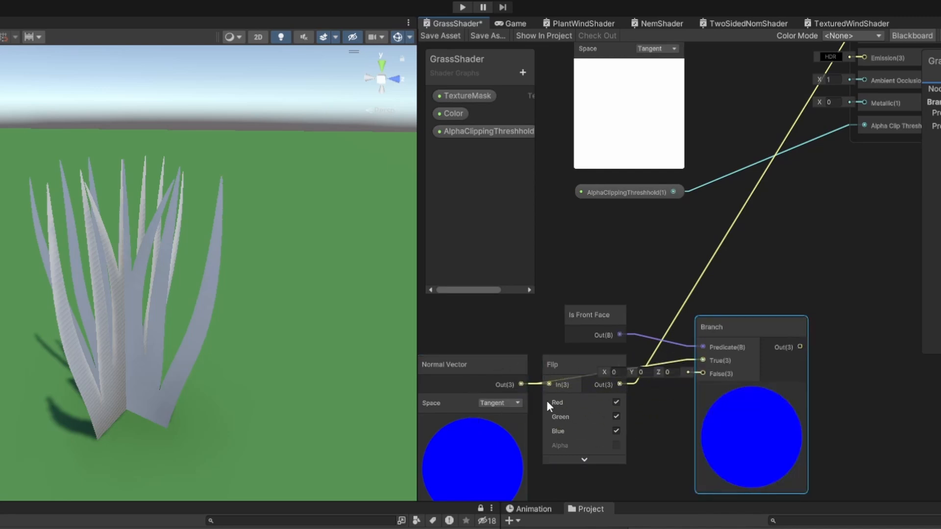
left_click_drag(586, 364, 703, 374)
middle_click_drag(815, 359, 629, 423)
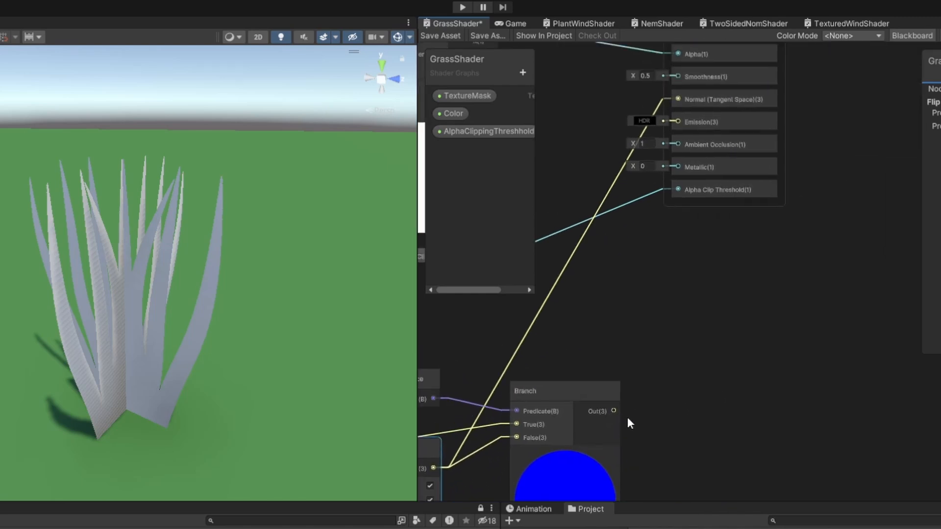
left_click_drag(613, 411, 684, 132)
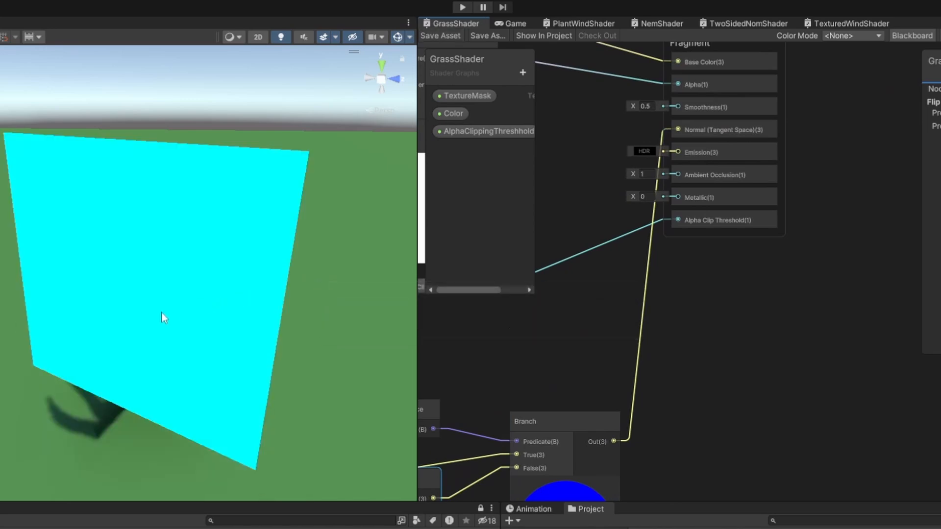
Examine the lighting on both sides of the grass clump's planes and compare it with the existing painted grass
right_click_drag(143, 319, 10, 360)
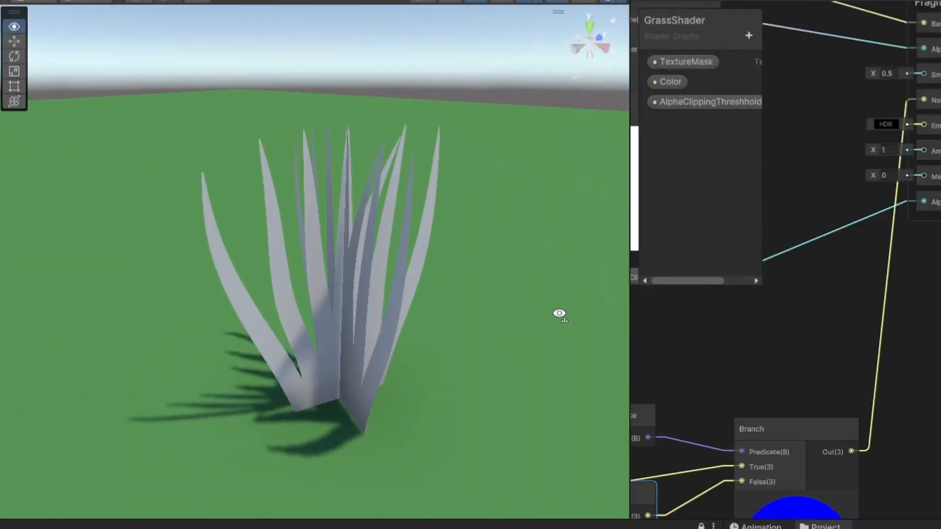
right_click_drag(172, 359, 447, 403)
left_click(353, 404)
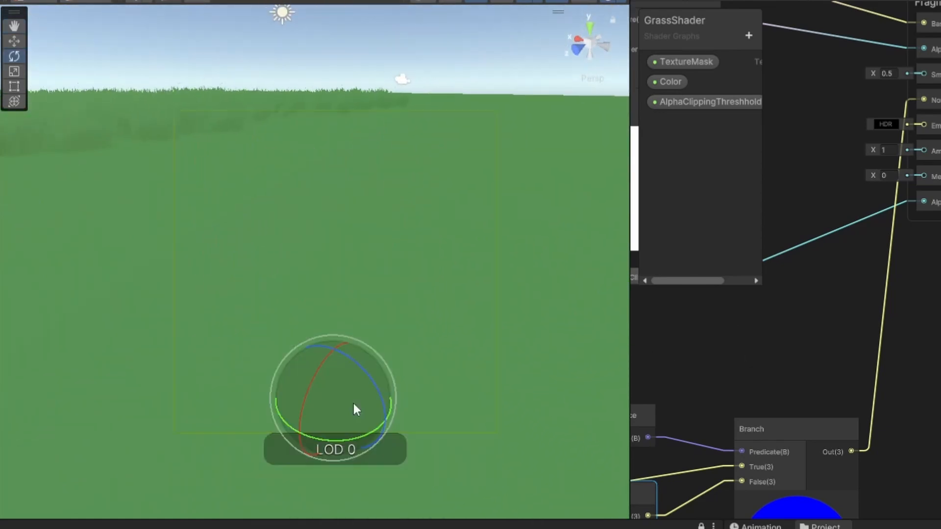
left_click_drag(279, 445, 174, 392, "alt")
right_click_drag(174, 390, 410, 273)
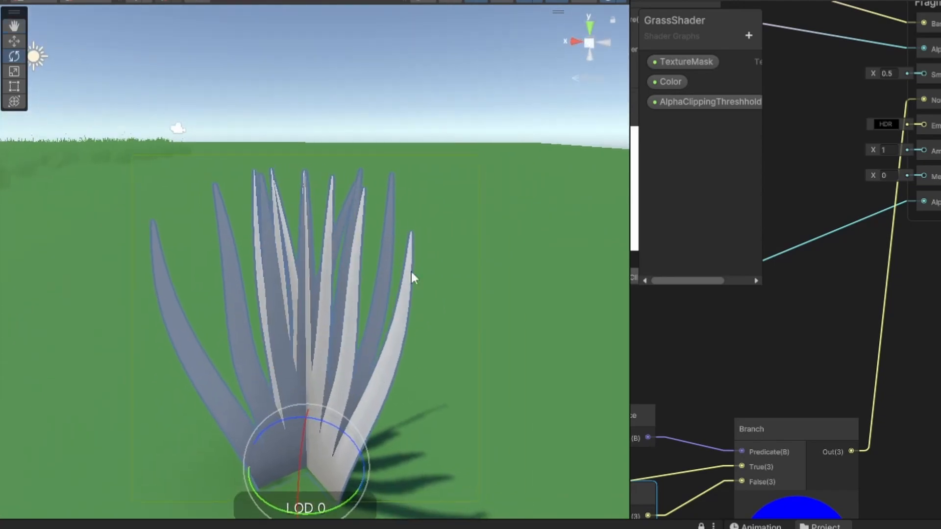
left_click(356, 232)
right_click_drag(356, 232, 471, 299)
left_click_drag(471, 300, 329, 346, "alt")
middle_click_drag(724, 426, 903, 334)
scroll(333, 314, "down", 8)
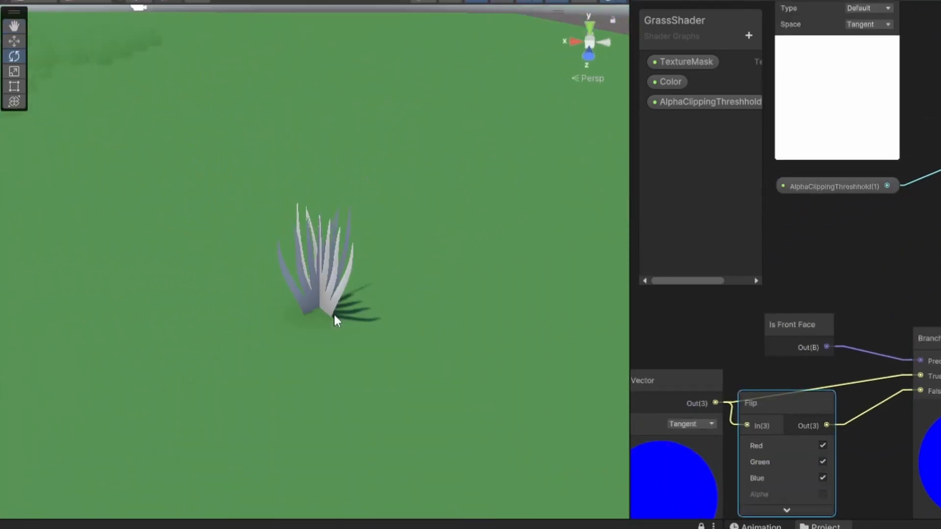
scroll(334, 319, "up", 8)
right_click_drag(363, 354, 304, 342)
scroll(278, 275, "down", 6)
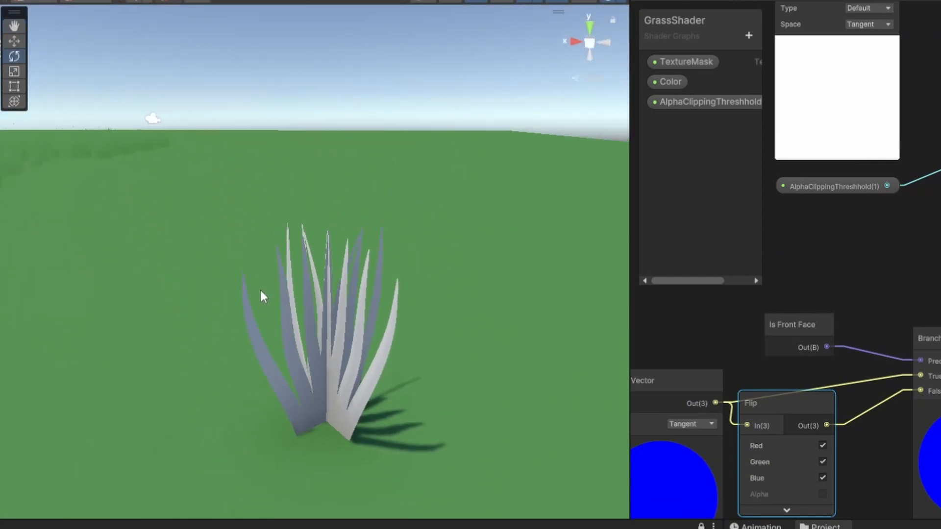
right_click_drag(299, 90, 448, 225)
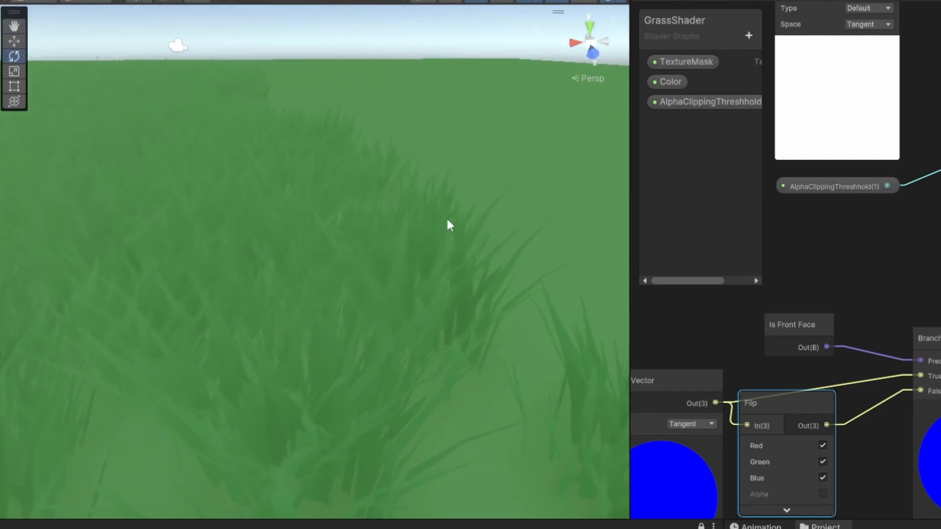
right_click_drag(246, 326, 224, 248)
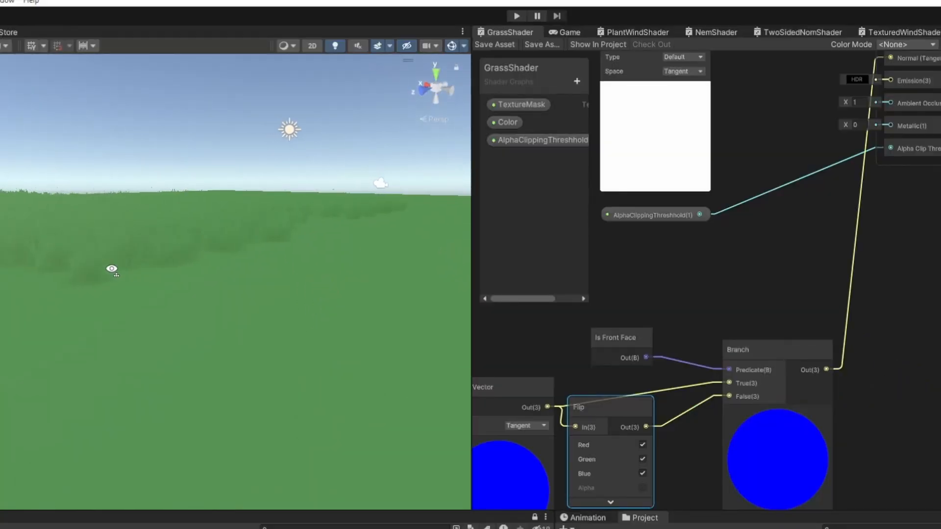
right_click_drag(112, 269, 243, 331)
Move the Normal Vector, Flip, Is Front Face and Branch nodes together, farther away from the Fragment block
scroll(644, 419, "down", 3)
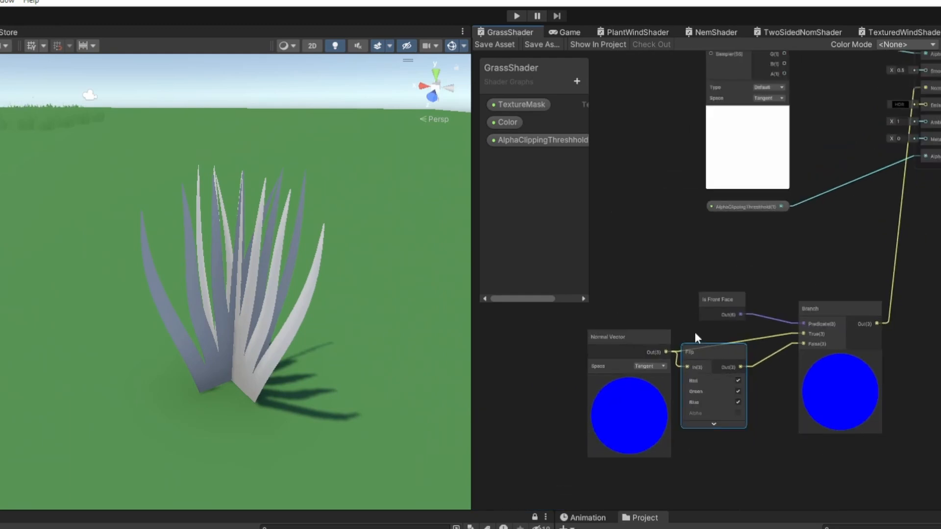
left_click_drag(630, 290, 808, 387)
left_click_drag(835, 321, 698, 349)
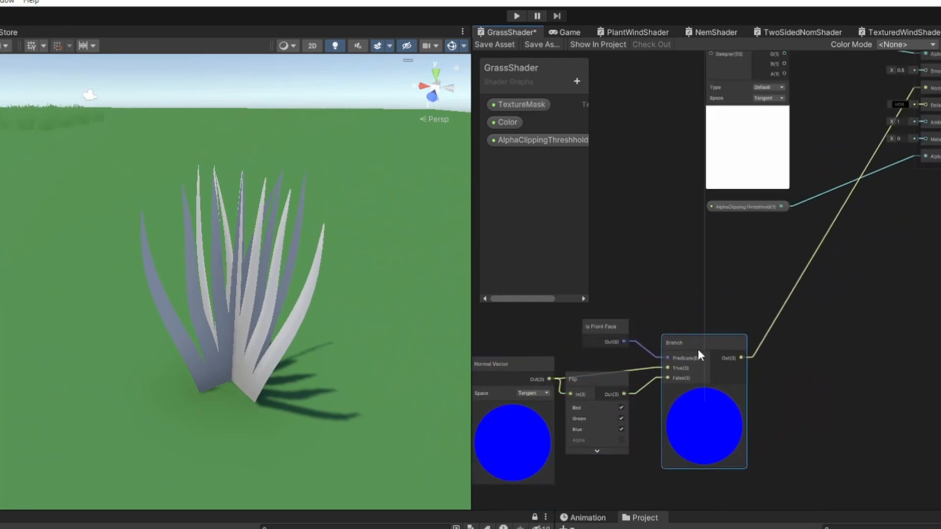
Add a second Branch node fed by the first Branch's output
scroll(791, 370, "up", 2)
middle_click_drag(790, 370, 757, 375)
left_click_drag(695, 356, 767, 354)
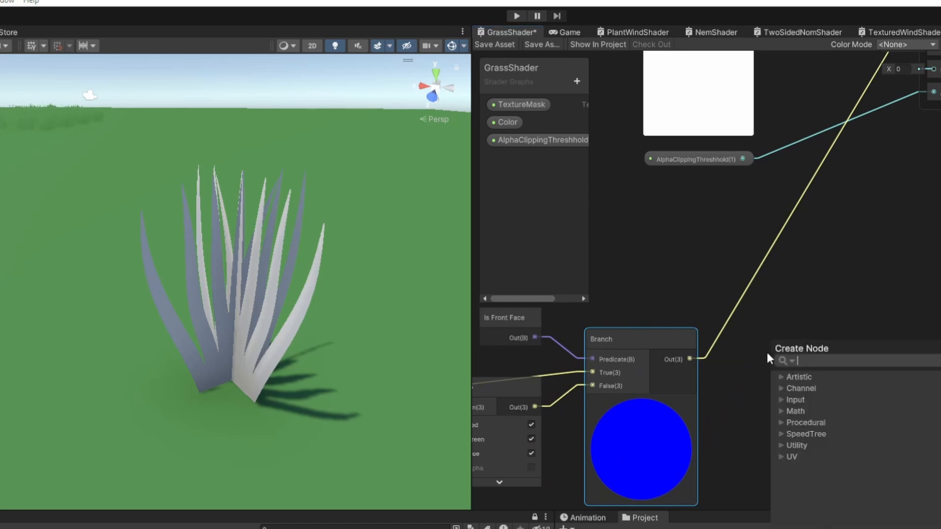
type("bra")
key("Return")
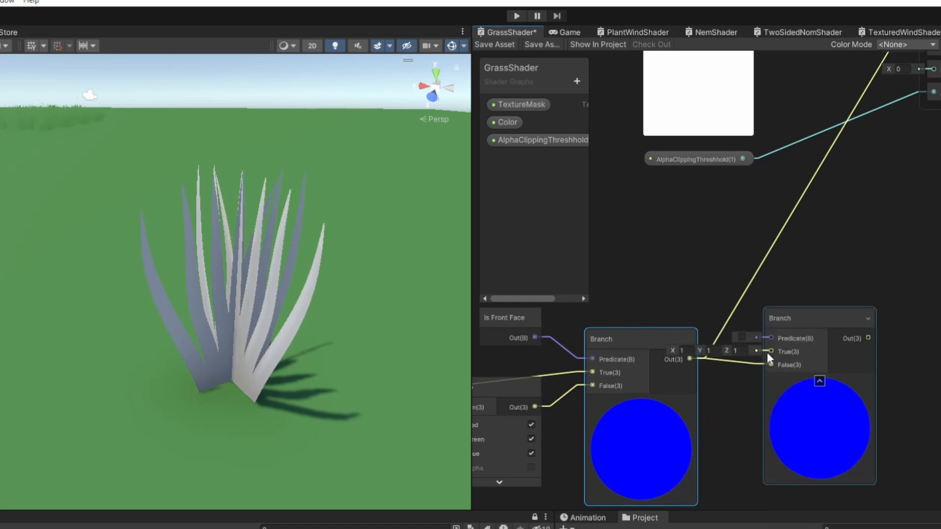
Create a Boolean property named FlipBackFaces and connect it to the second Branch's Predicate input
left_click(577, 81)
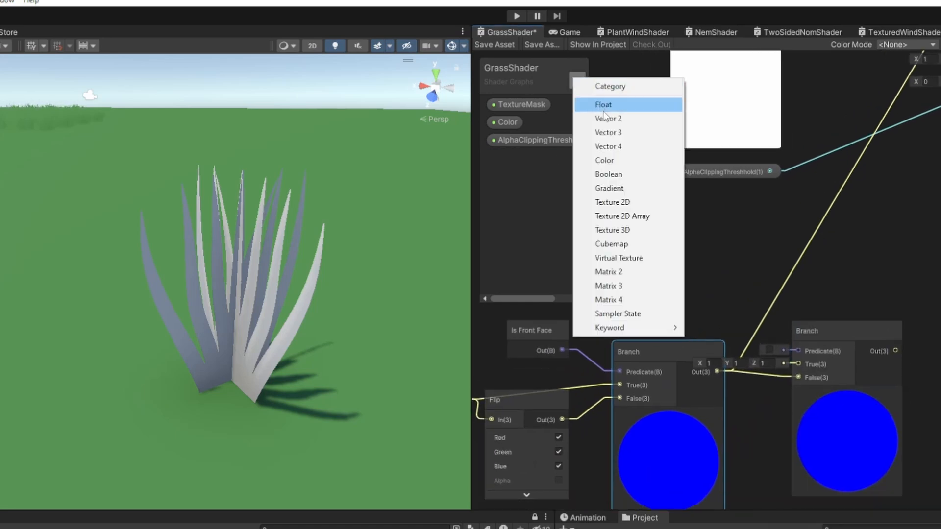
left_click(610, 171)
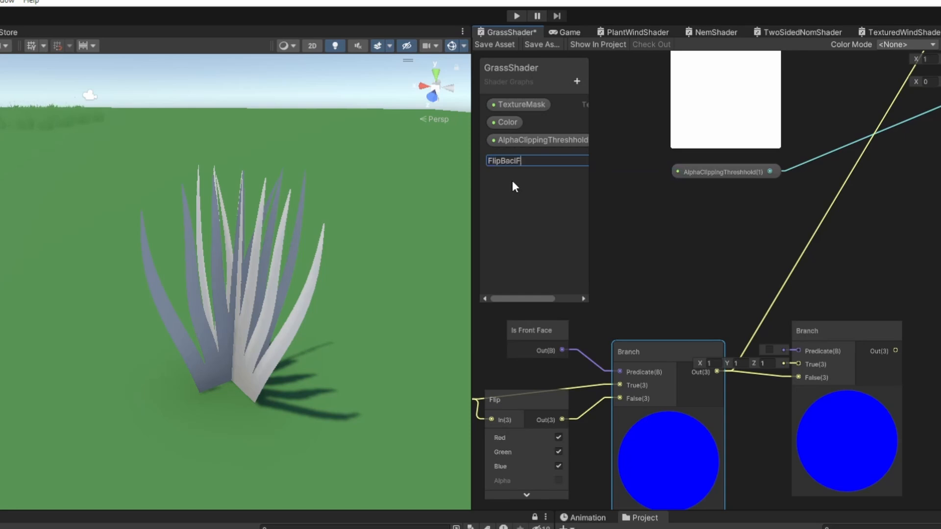
type("FlipBackFaces")
key("Return")
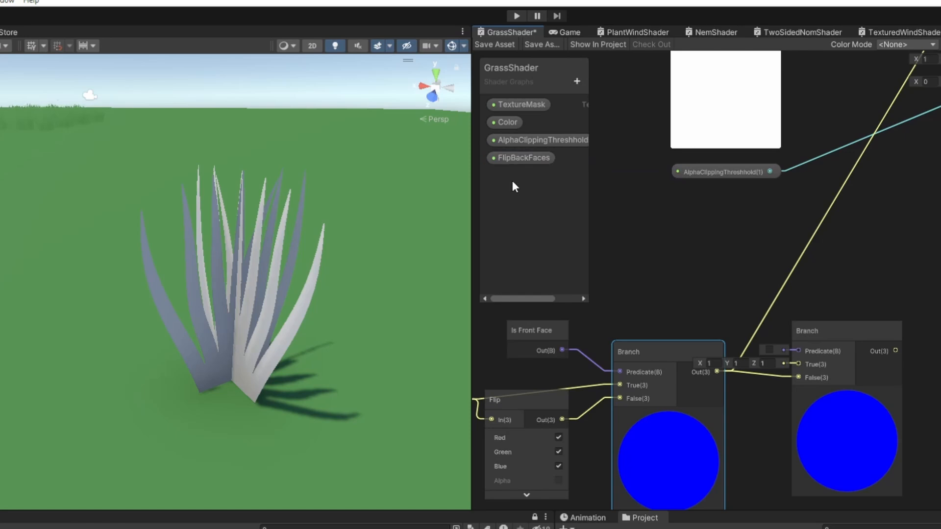
left_click_drag(528, 159, 821, 331)
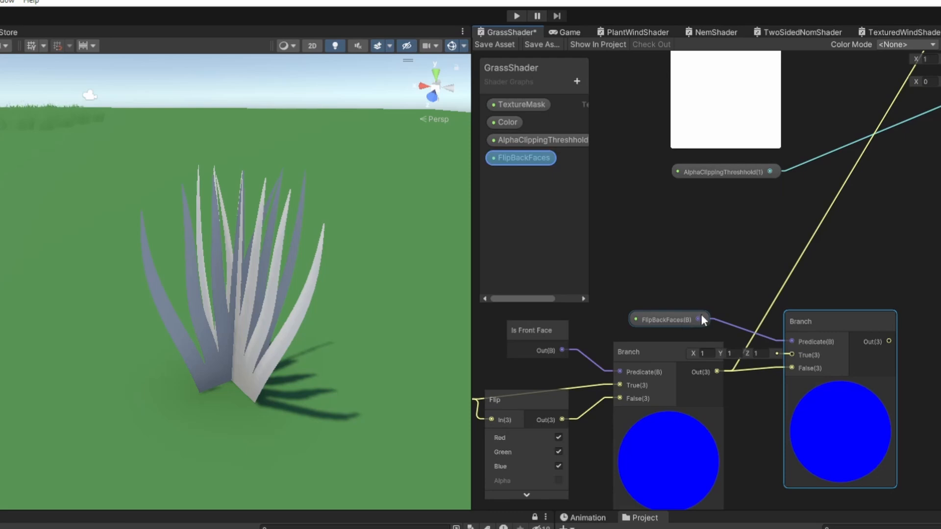
Wire the first Branch into the second Branch's True input, Normal Vector into False, and its output into Normal (Tangent Space)
left_click_drag(776, 368, 780, 354)
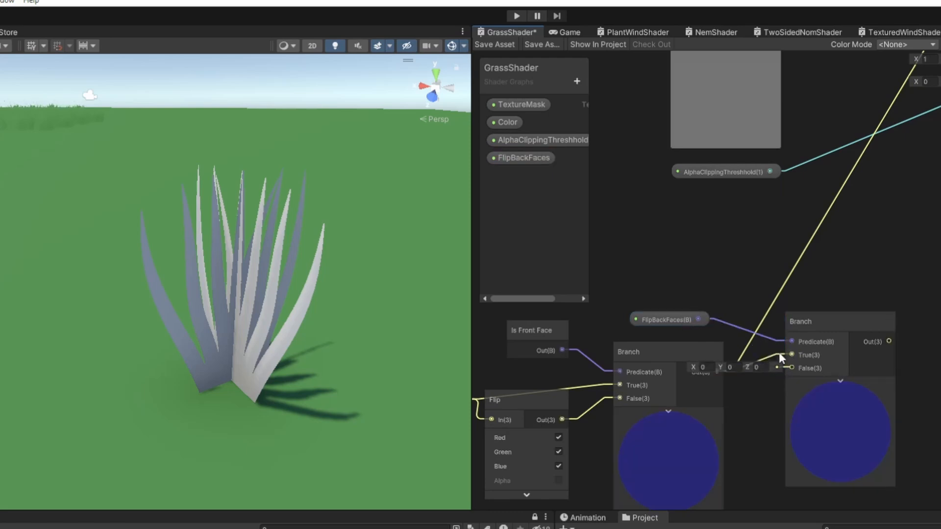
scroll(562, 407, "down", 2)
middle_click_drag(497, 394, 604, 386)
left_click_drag(595, 394, 842, 369)
middle_click_drag(843, 368, 731, 431)
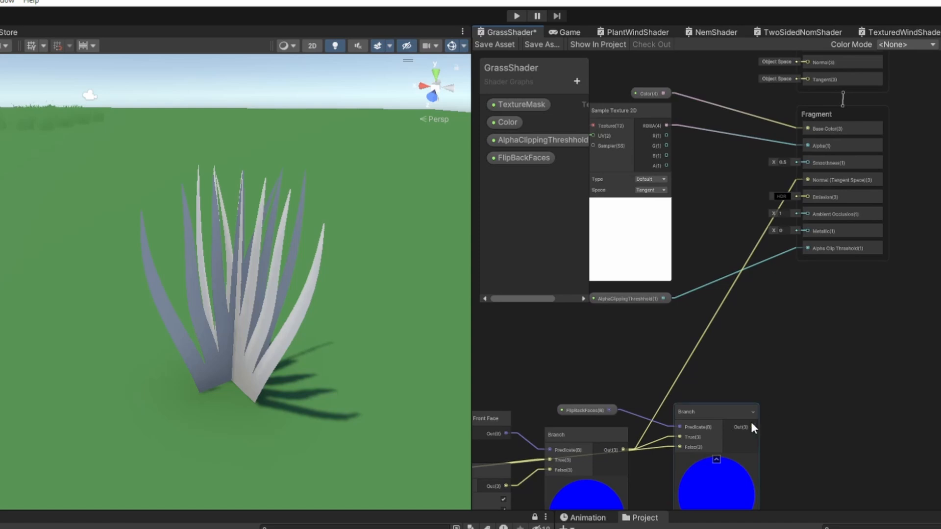
left_click_drag(753, 427, 808, 179)
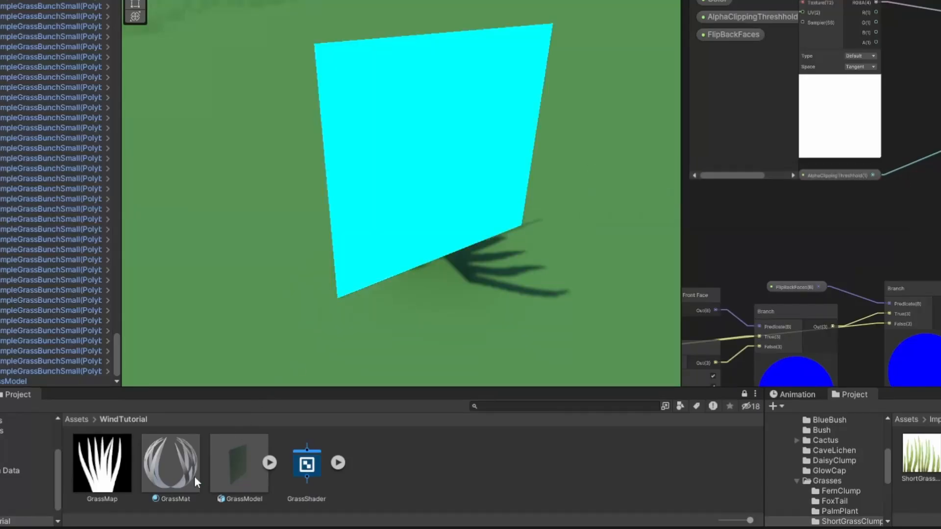
Toggle FlipBackFaces on the GrassMat material to compare the grass lighting, leaving it enabled
left_click(172, 471)
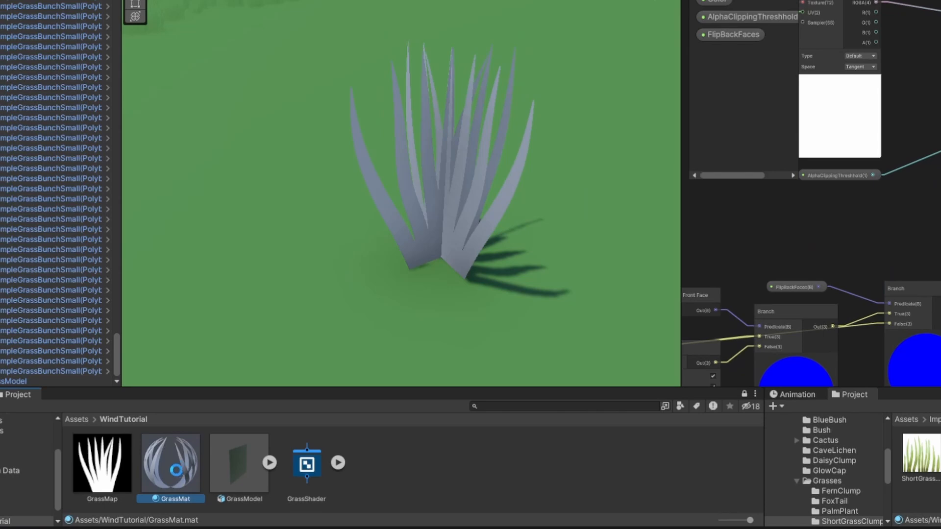
left_click_drag(302, 294, 539, 230, "alt")
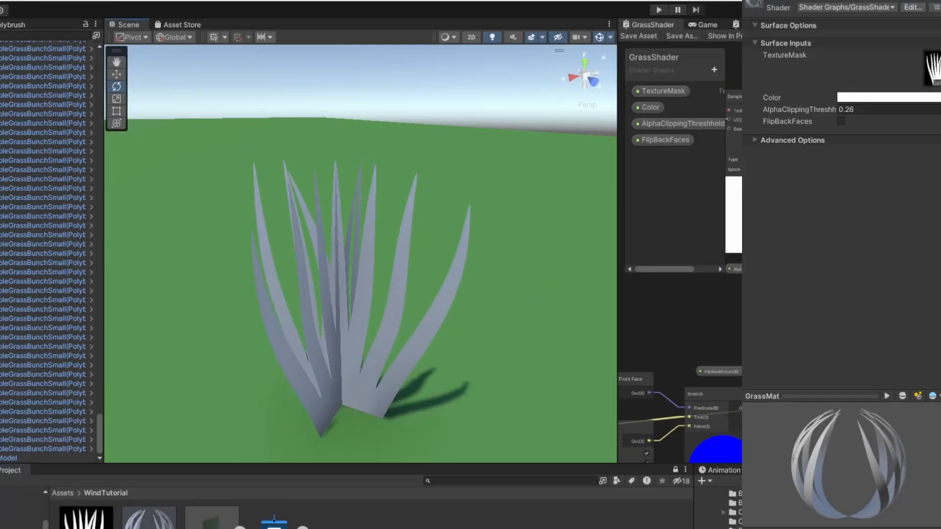
left_click_drag(427, 317, 478, 324, "alt")
left_click(841, 120)
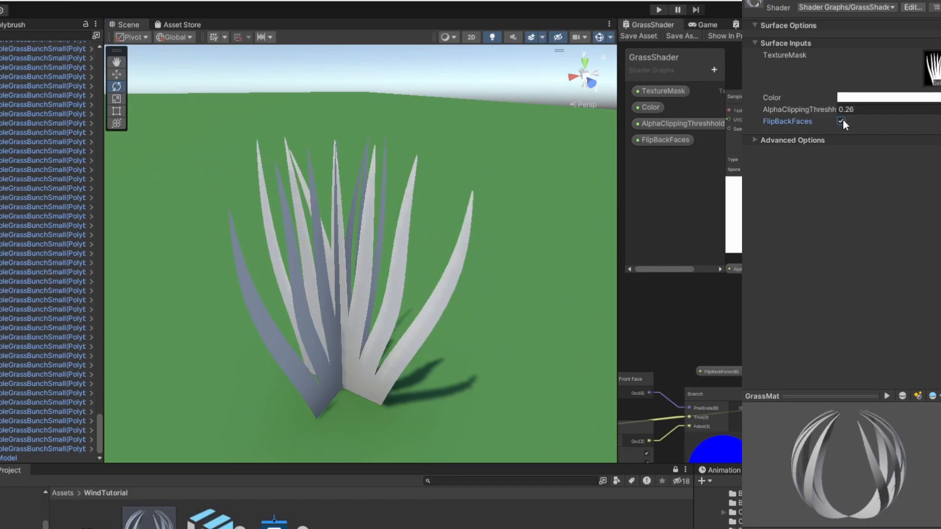
left_click(841, 120)
left_click(841, 120)
Tidy the graph by moving the texture, color and alpha clipping nodes closer to the compacted FlipBackFaces and Branch group
left_click_drag(762, 236, 833, 217)
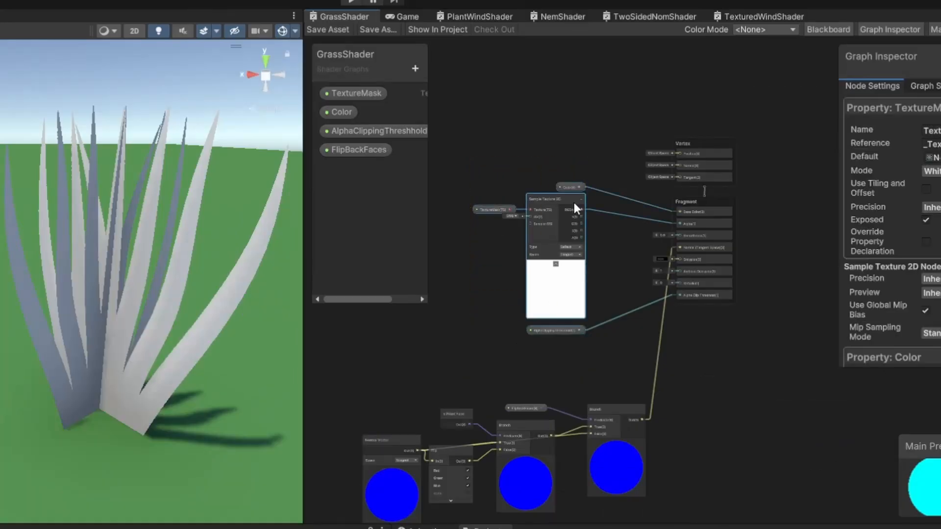
left_click_drag(550, 235, 541, 256)
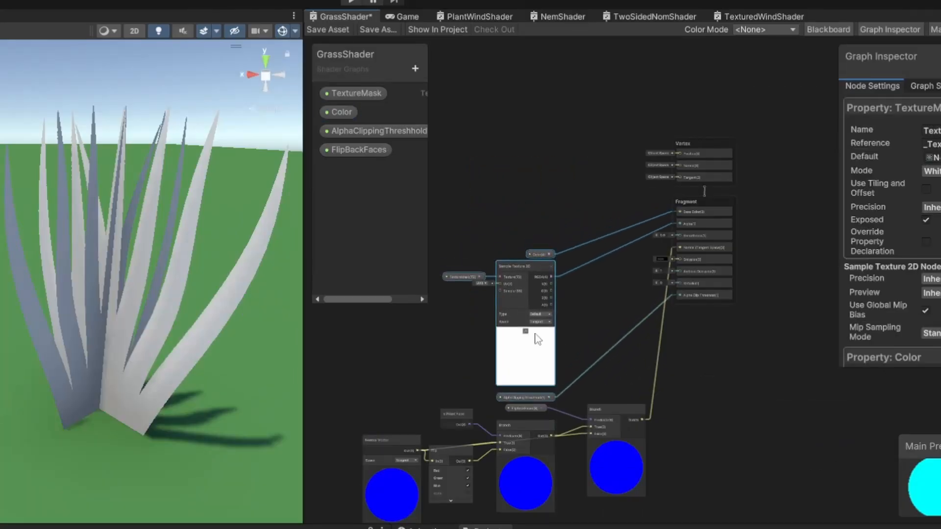
left_click_drag(525, 409, 533, 411)
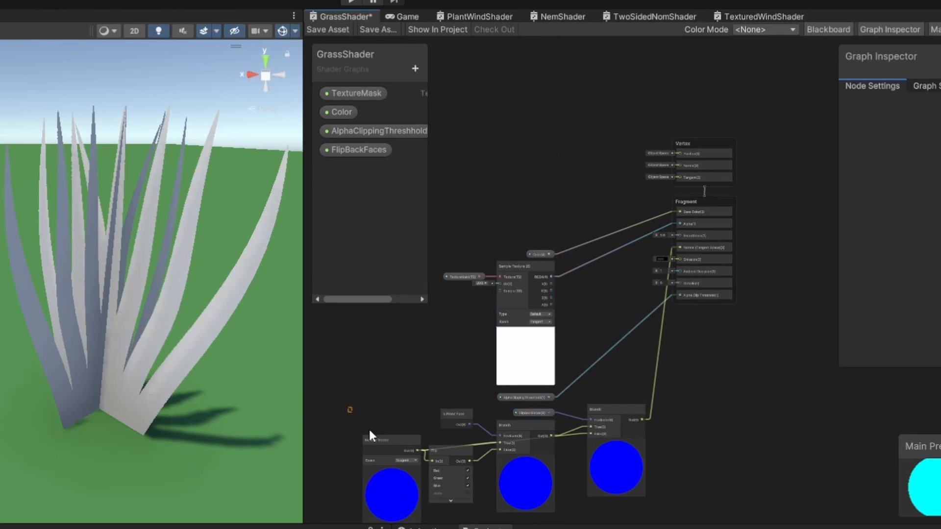
left_click_drag(368, 427, 455, 478)
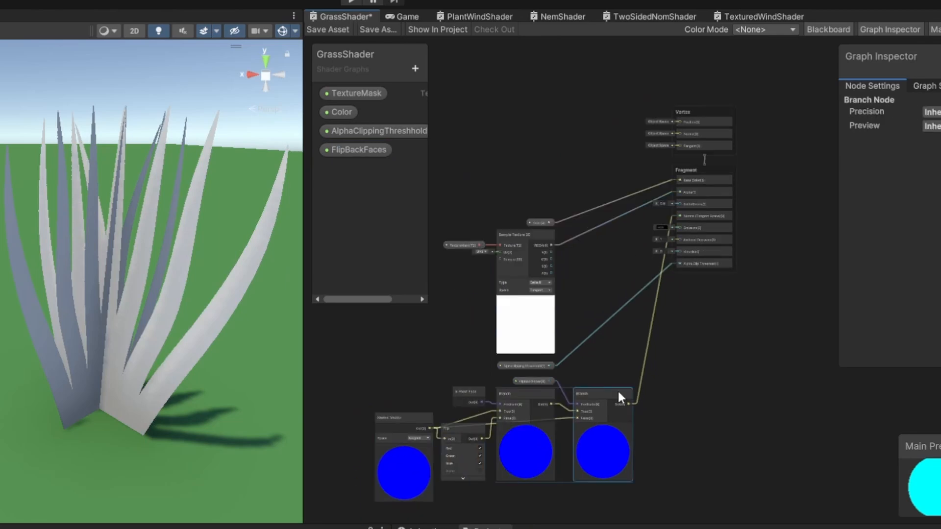
left_click_drag(617, 389, 613, 389)
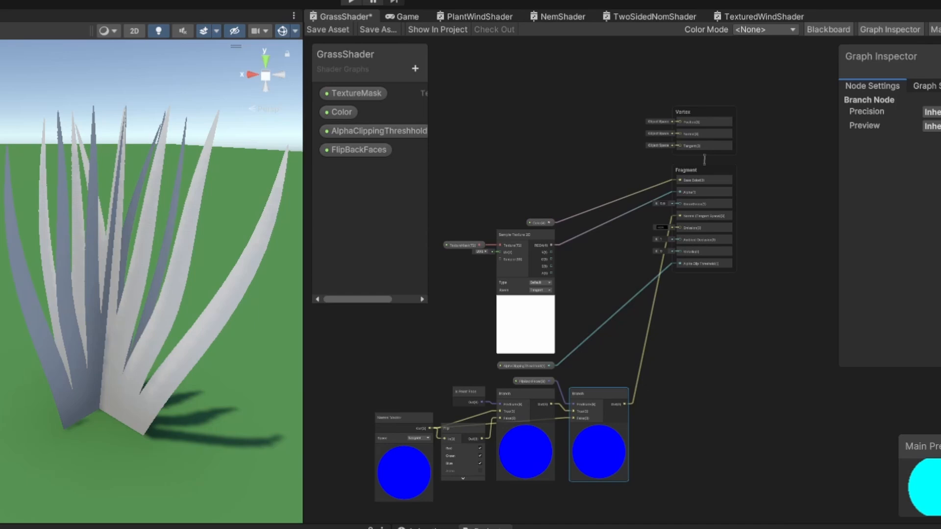
Examine how the existing grass in the scene bends in the wind
right_click_drag(46, 335, 84, 341)
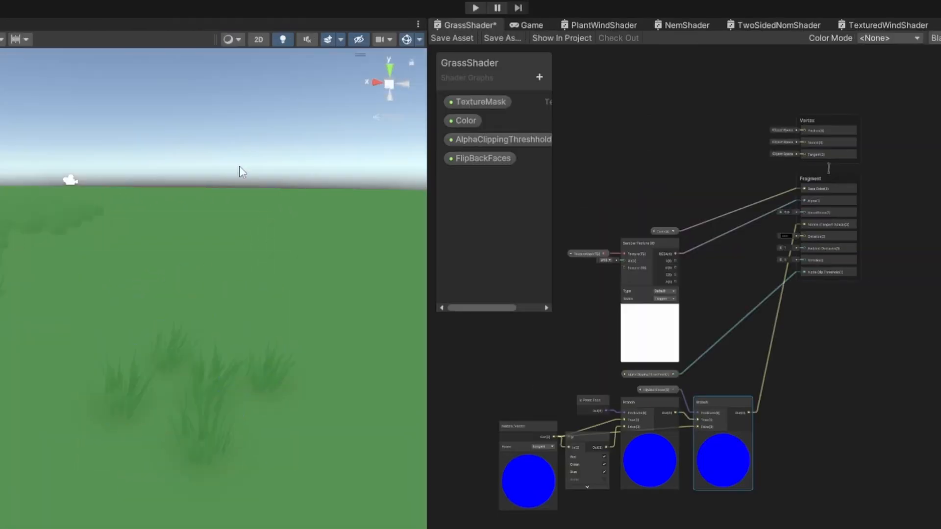
right_click_drag(242, 170, 262, 250)
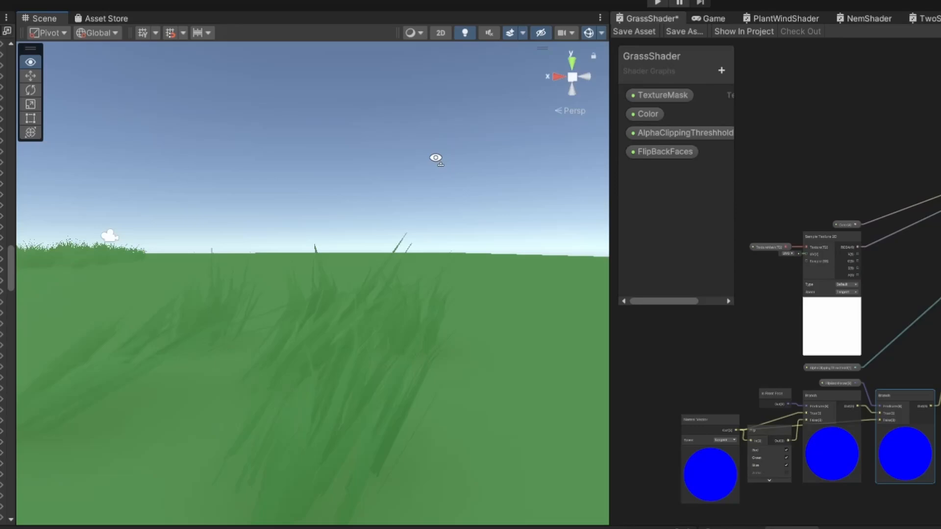
right_click_drag(254, 167, 229, 174)
right_click_drag(412, 168, 353, 279)
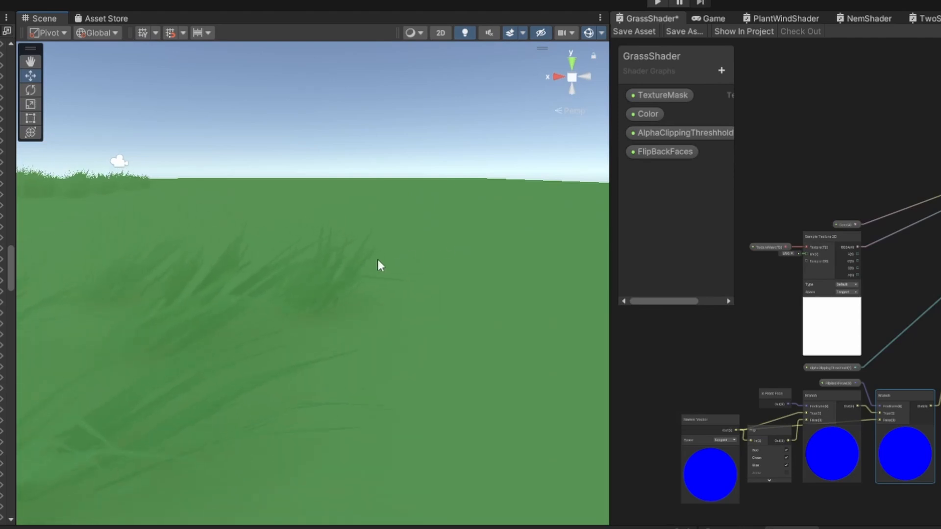
Set the SimpleGrass material's VerticalBendStrength to -2 and observe the grass blades bending
right_click_drag(367, 263, 360, 251)
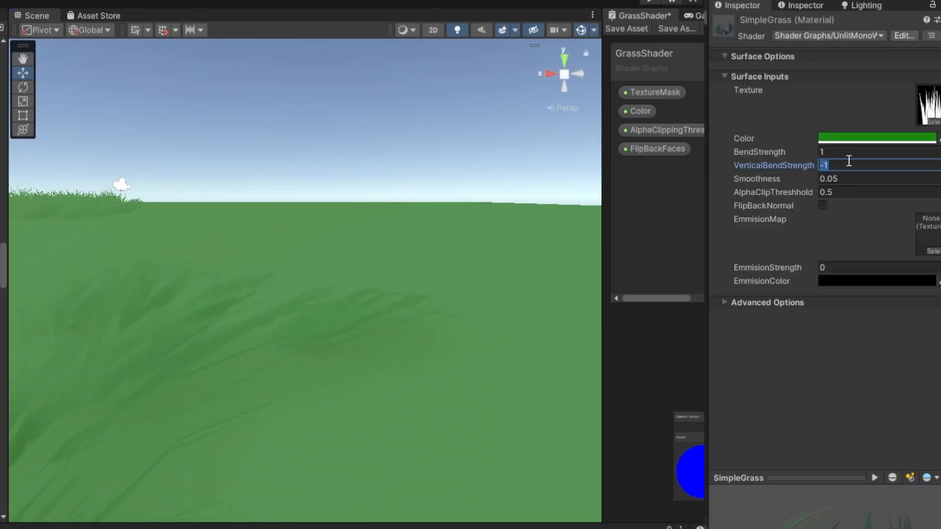
type("-2")
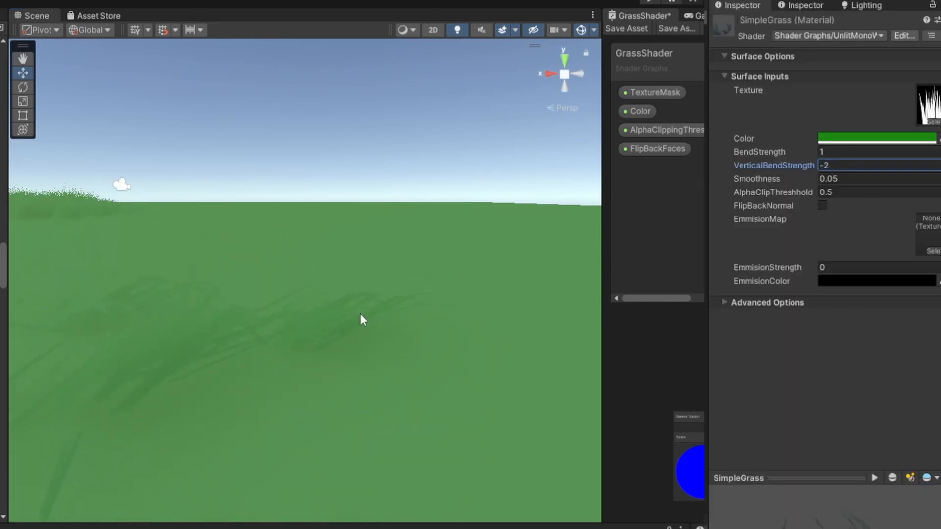
right_click_drag(360, 316, 357, 291)
Try a BendStrength of 0.5 on the SimpleGrass material and settle on 0.7
left_click(833, 152)
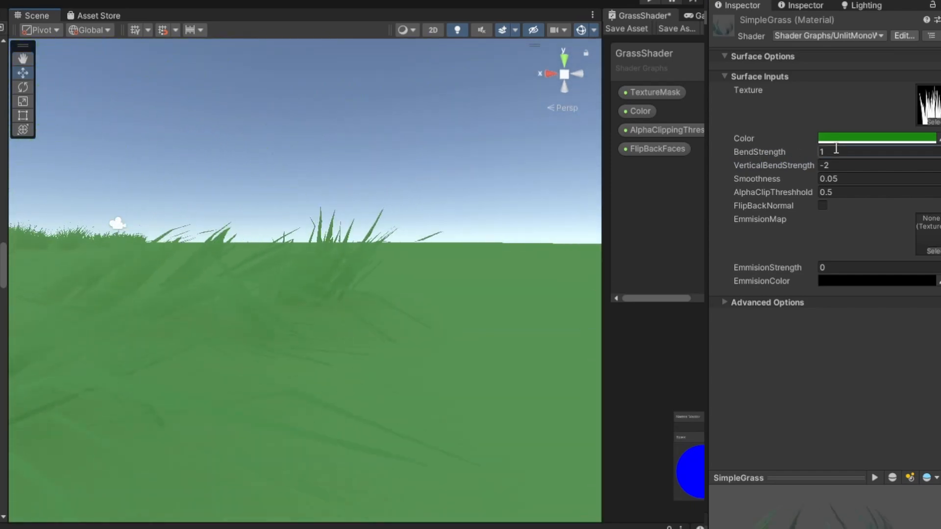
type(".5")
key("Return")
left_click(845, 154)
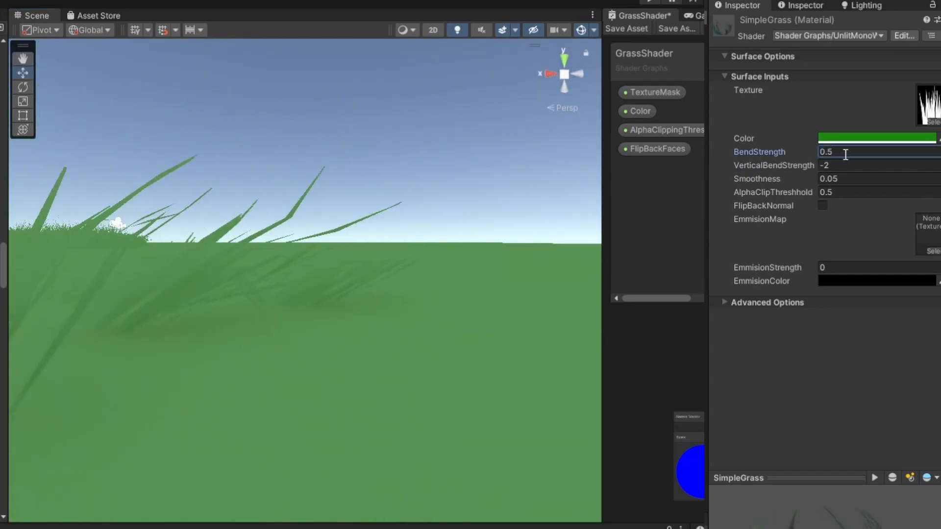
type(".7")
key("Return")
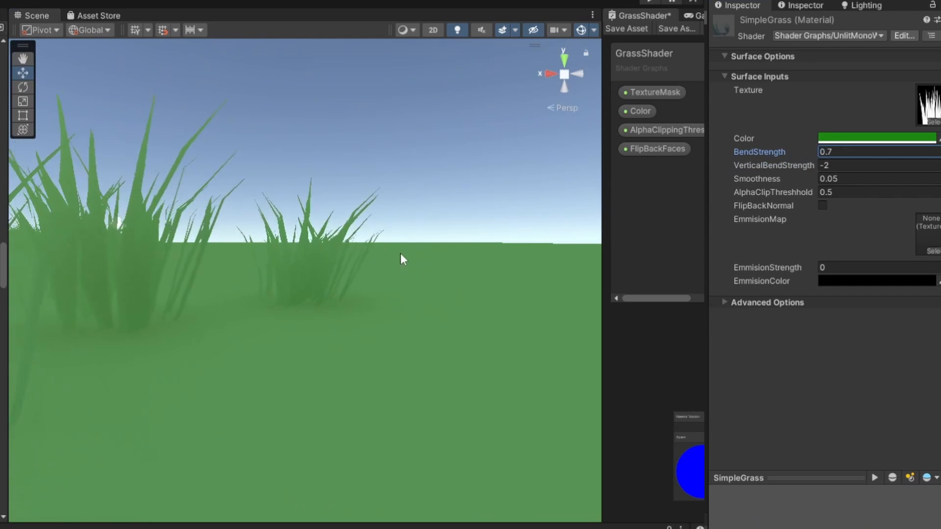
Examine the wind movement across the large grass field from several angles in an enlarged Scene view
right_click_drag(399, 258, 400, 300)
key("e")
right_click_drag(336, 319, 255, 351)
right_click_drag(185, 305, 246, 355)
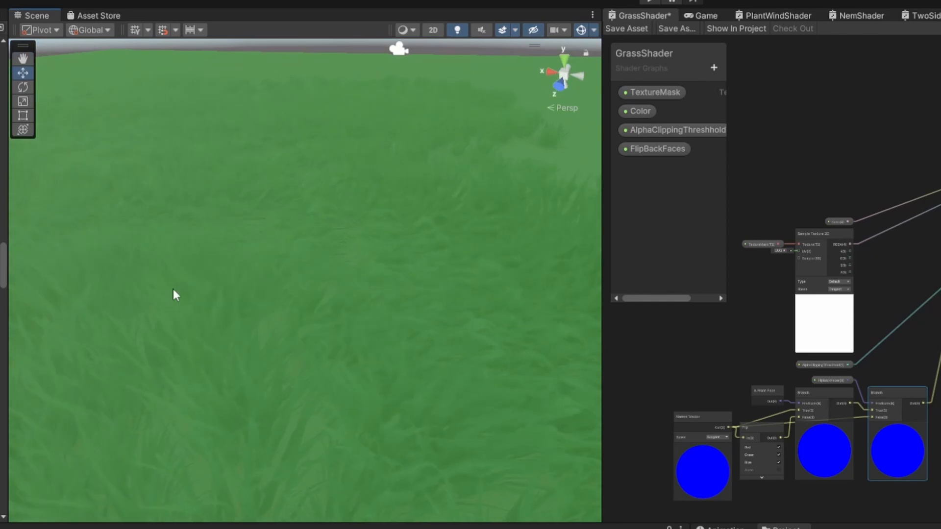
key("shift+space")
key("Escape")
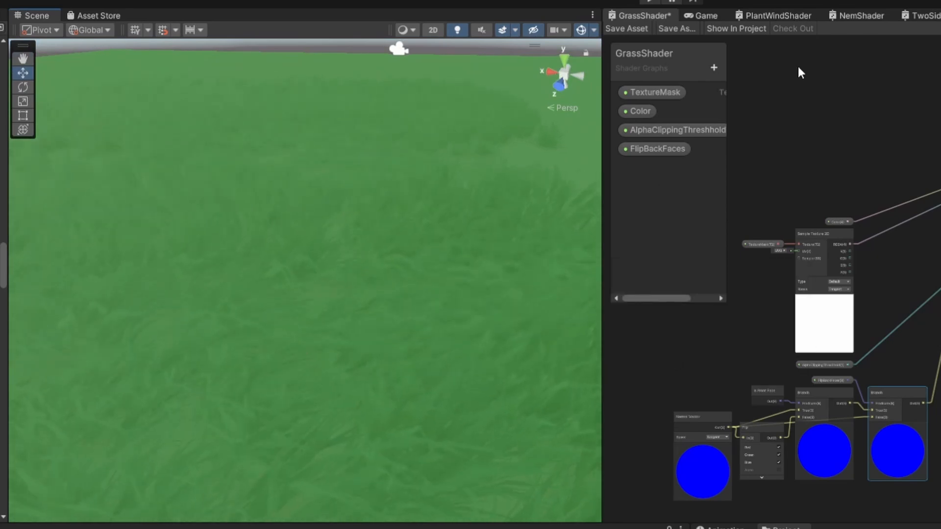
key("shift+space")
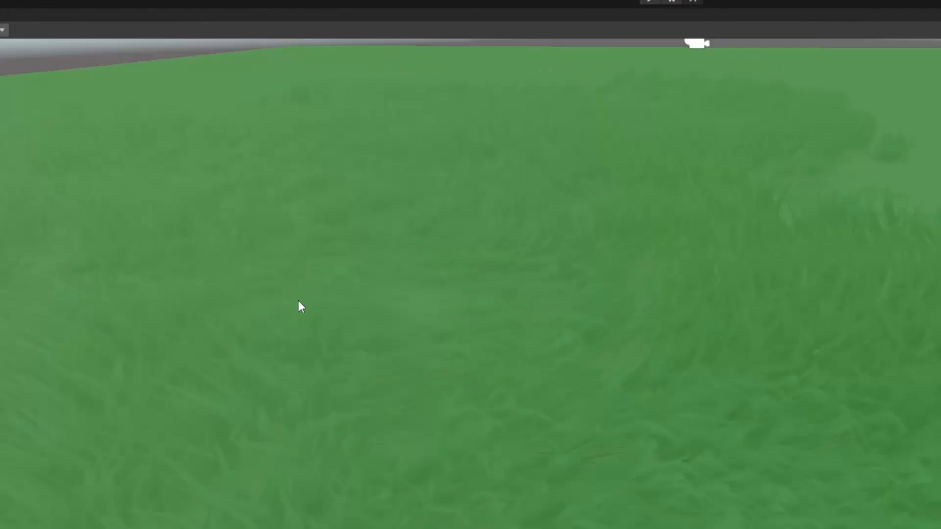
right_click_drag(399, 319, 279, 337)
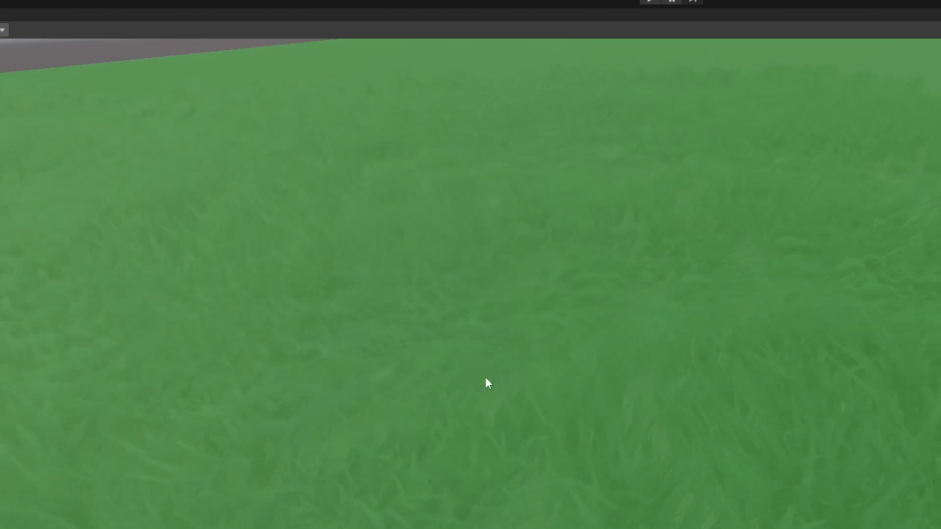
right_click_drag(789, 416, 591, 431)
right_click_drag(334, 293, 485, 219)
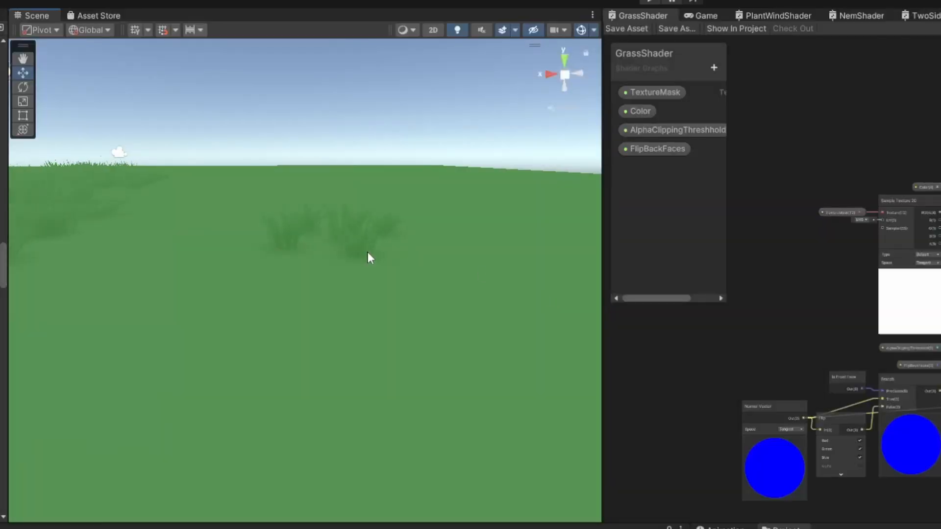
Find the white grass clump that uses the new shader and select it in the scene
left_click(368, 255)
key("f")
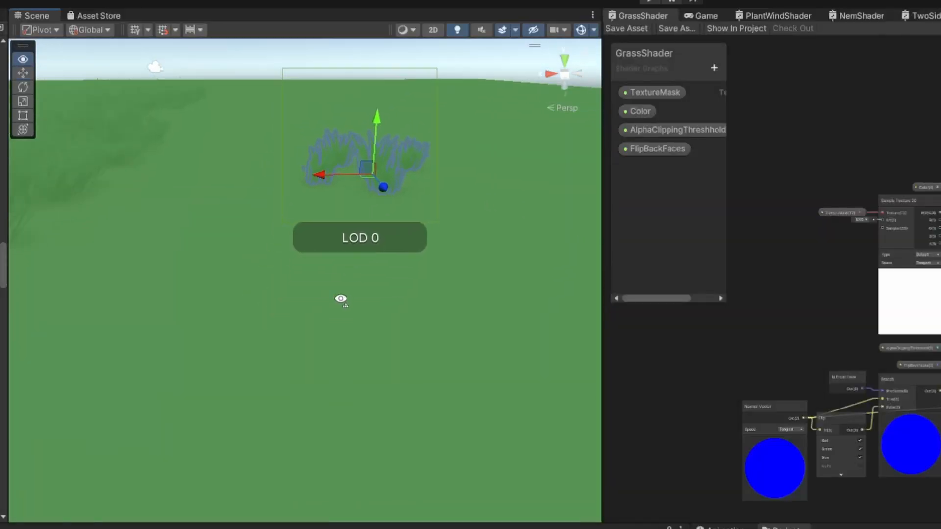
left_click_drag(378, 231, 145, 222)
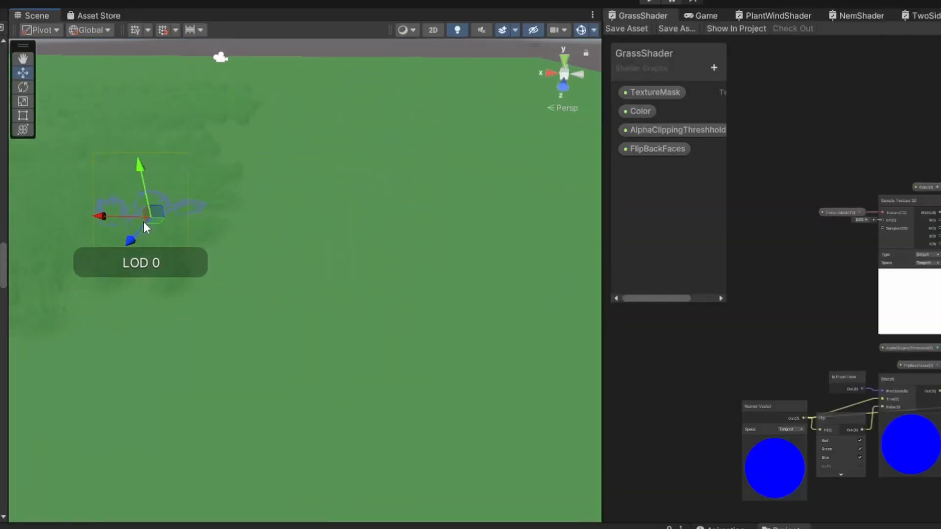
right_click_drag(145, 222, 286, 231)
key("w")
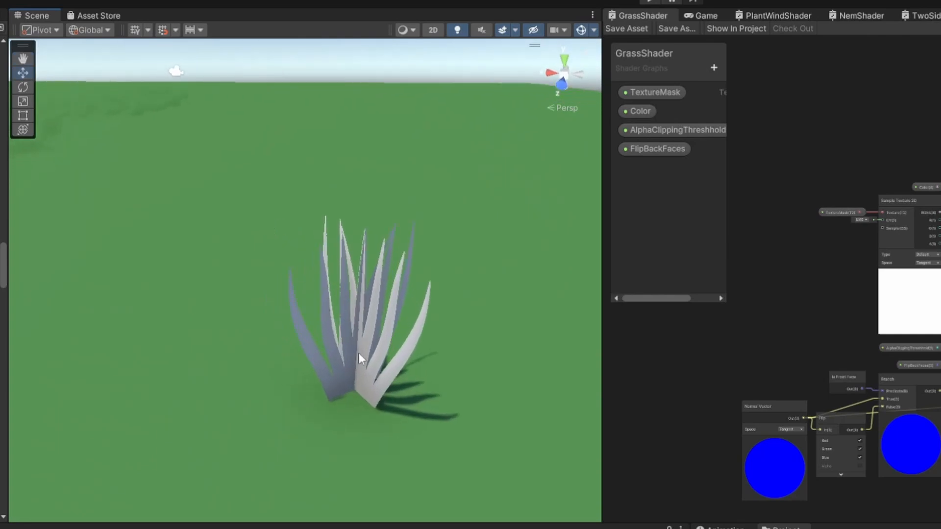
left_click(361, 356)
right_click_drag(361, 356, 389, 321)
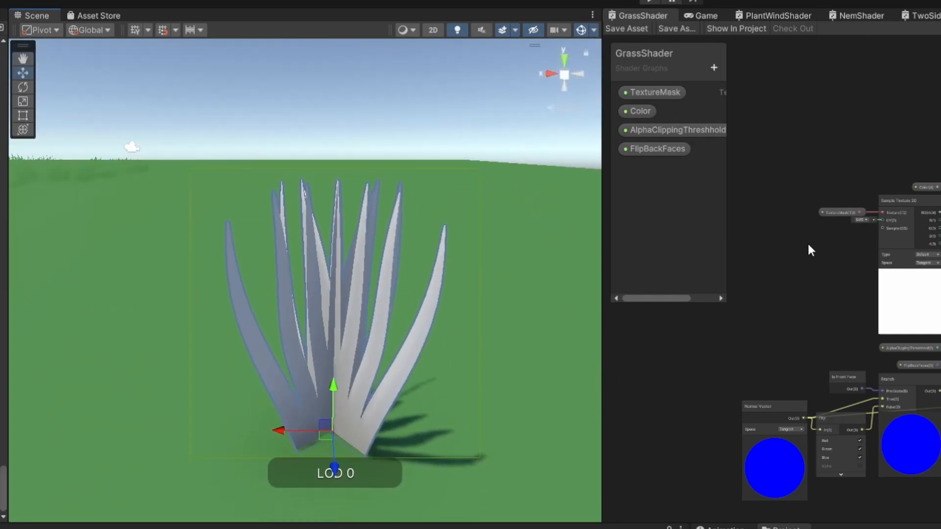
Locate and select the Vertex block's Position input in the GrassShader graph
middle_click_drag(808, 244, 901, 313)
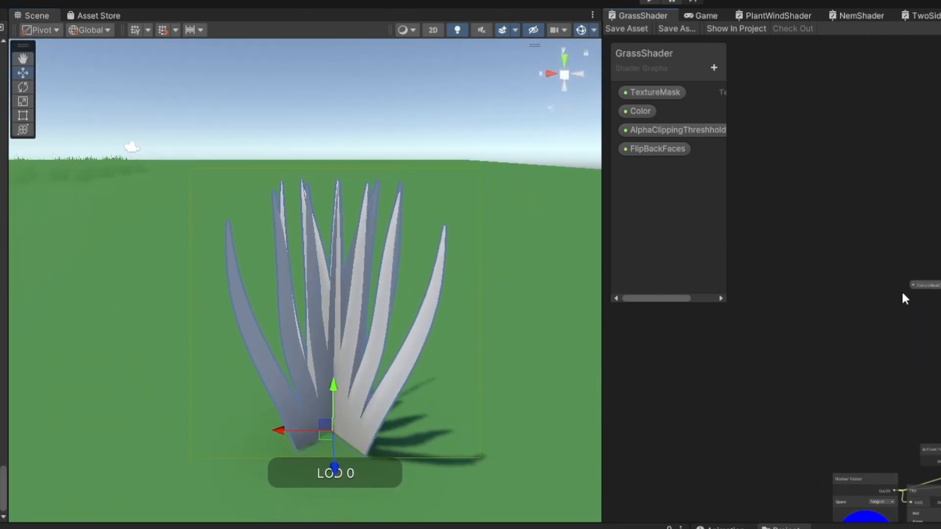
middle_click_drag(939, 247, 844, 343)
scroll(843, 343, "up", 3)
middle_click_drag(514, 350, 336, 441)
scroll(523, 316, "up", 3)
middle_click_drag(523, 316, 400, 365)
scroll(401, 366, "down", 1)
left_click(575, 325)
left_click_drag(576, 324, 527, 324)
left_click_drag(583, 334, 581, 331)
middle_click_drag(515, 299, 673, 285)
scroll(571, 307, "down", 1)
middle_click_drag(571, 307, 584, 312)
Add a Position node in World space ahead of the Vertex block and collapse its preview
key("space")
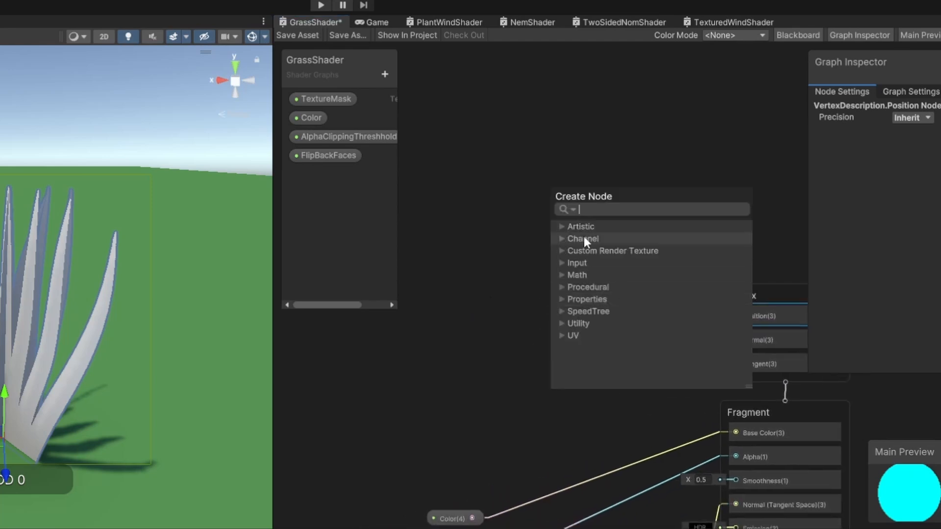
type("posi")
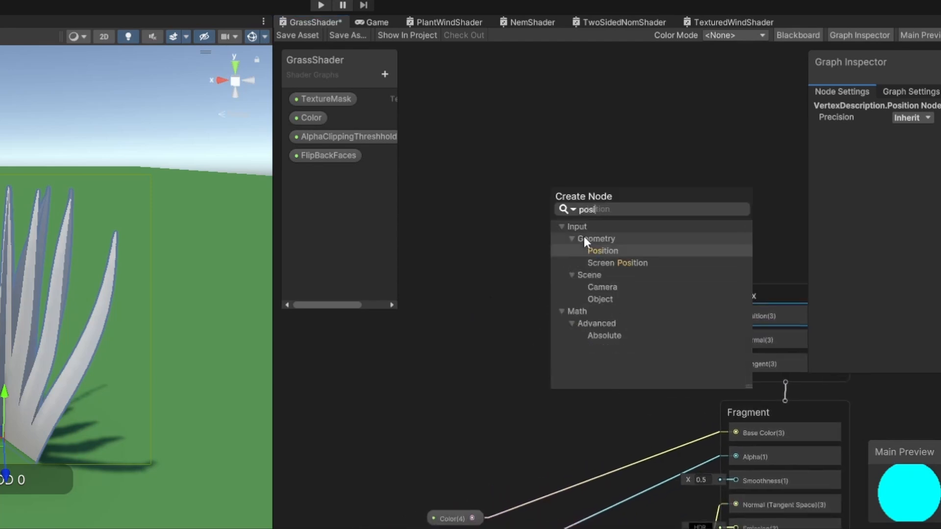
key("Return")
left_click_drag(598, 324, 455, 201)
left_click(454, 261)
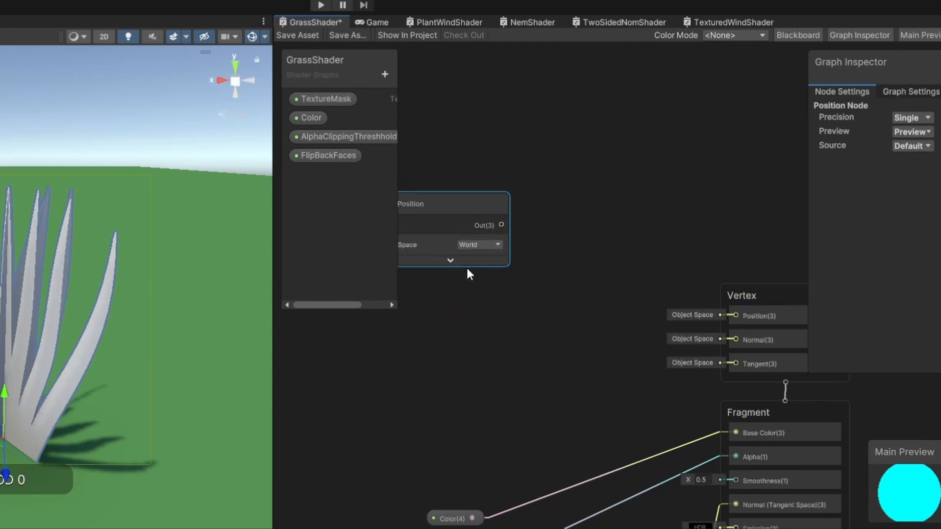
Wire the Position node's output into the Vertex Position input and save the shader to check the clump
left_click_drag(534, 244, 790, 319)
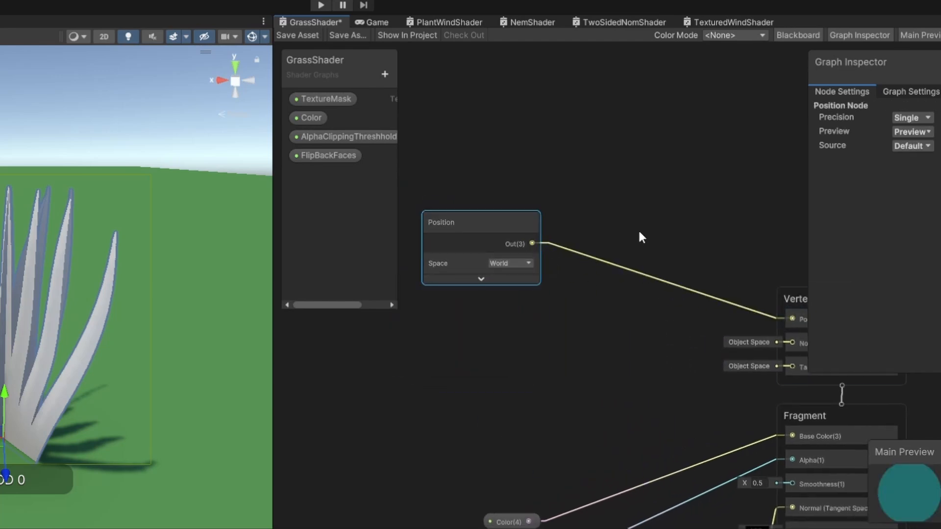
left_click(296, 35)
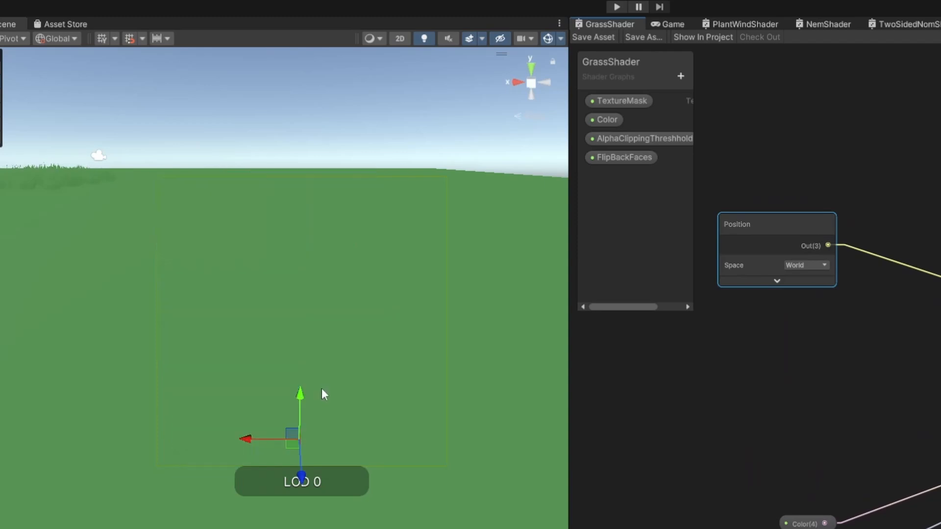
left_click_drag(274, 350, 435, 362, "alt")
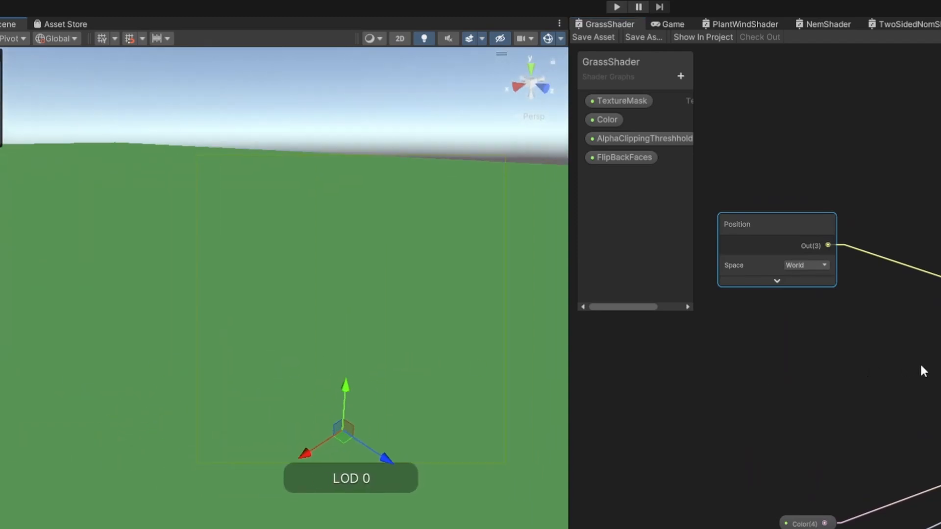
Expand the Position node's preview and look around the scene for where the white grass clump is drawn
mouse_move(919, 363)
middle_mouse_down()
mouse_move(861, 370)
mouse_move(933, 374)
middle_mouse_up()
left_click(787, 283)
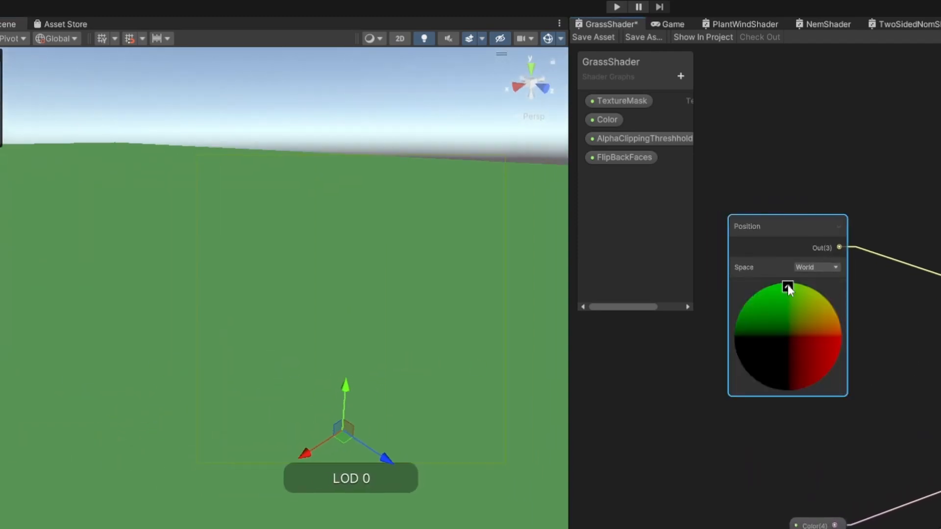
left_click_drag(384, 428, 176, 332, "alt")
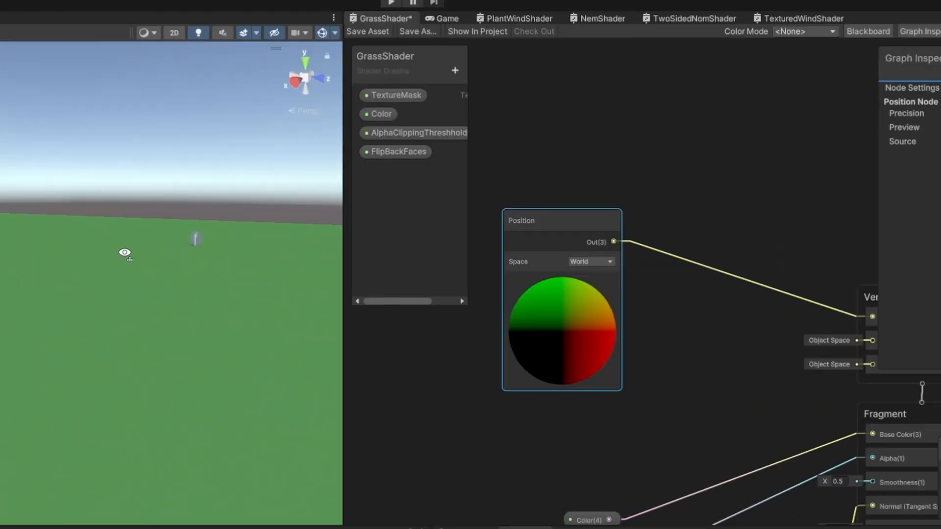
middle_click_drag(752, 313, 666, 320)
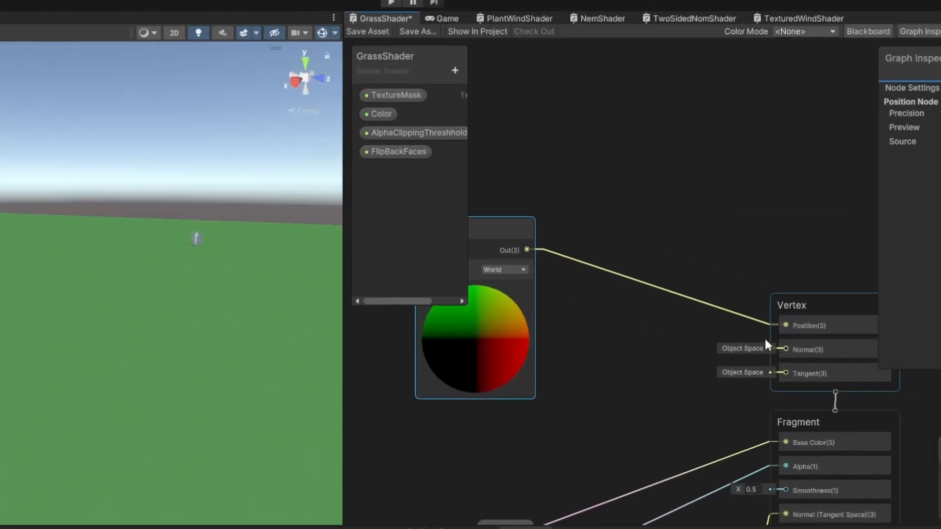
middle_click_drag(473, 239, 554, 275)
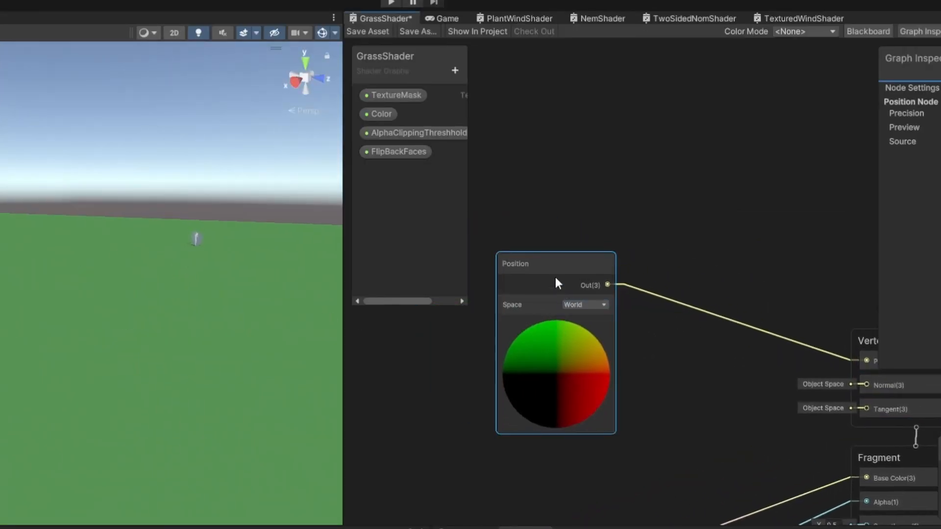
left_click(264, 244)
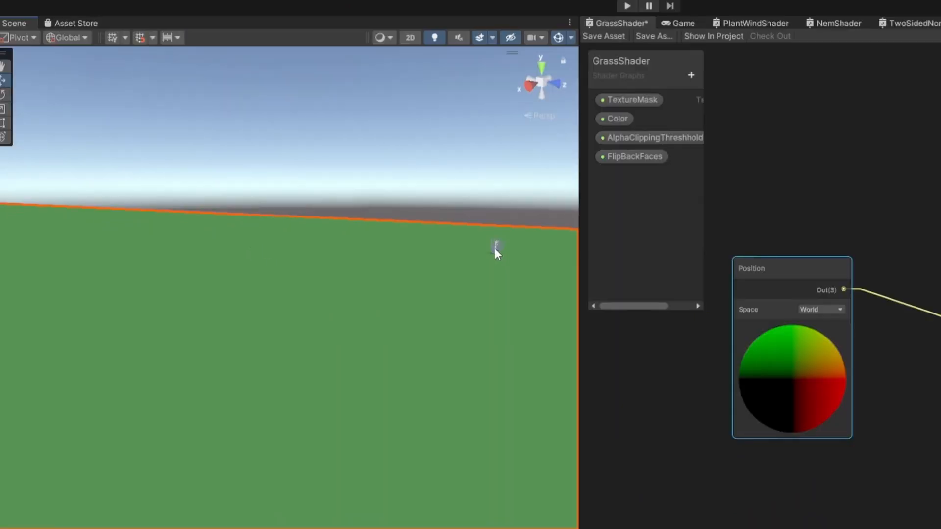
right_click_drag(471, 265, 163, 264)
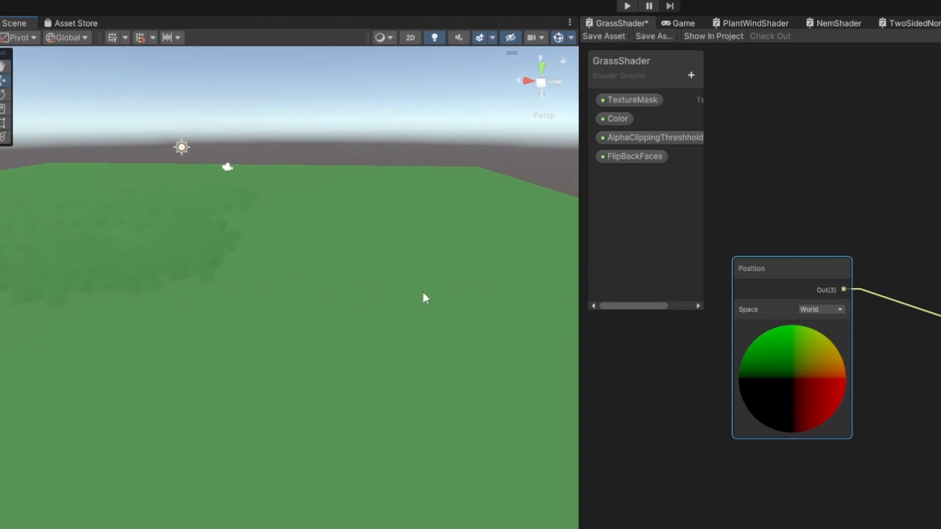
right_click_drag(421, 289, 393, 290)
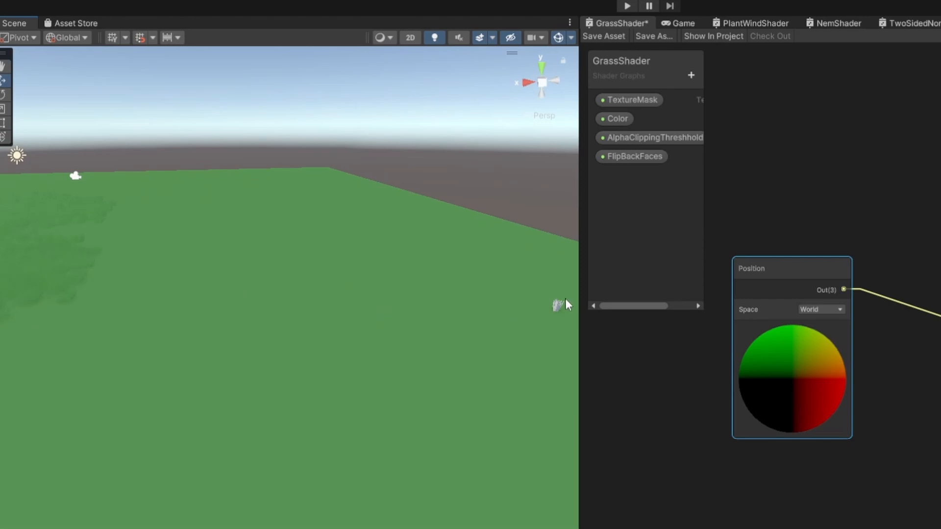
mouse_move(350, 310)
right_mouse_down()
mouse_move(363, 315)
mouse_move(354, 309)
right_mouse_up()
key("w")
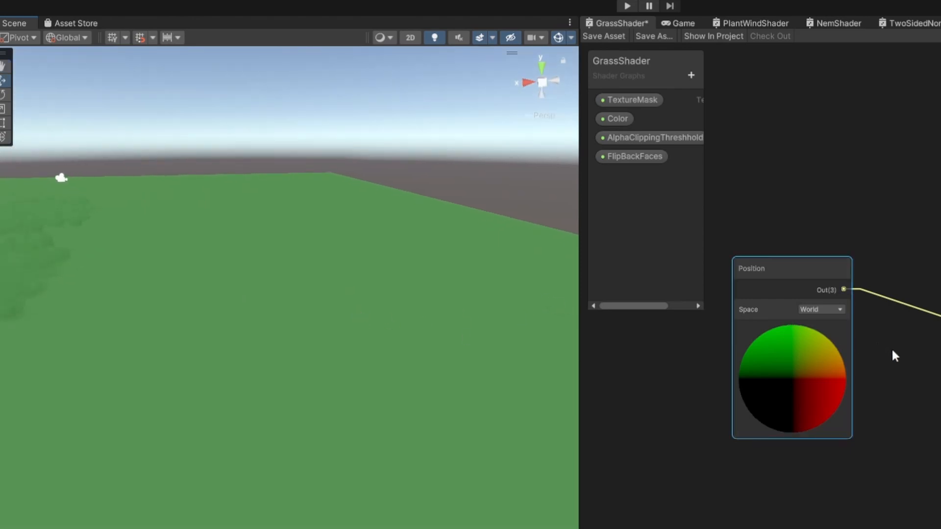
Add a Transform node and wire it between the Position node and the Vertex Position input
key("space")
type("t")
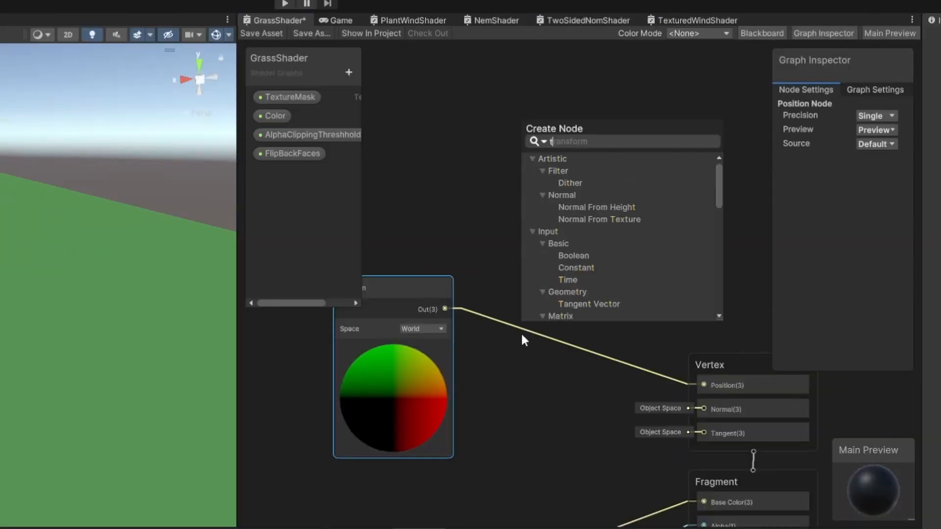
type("ransform")
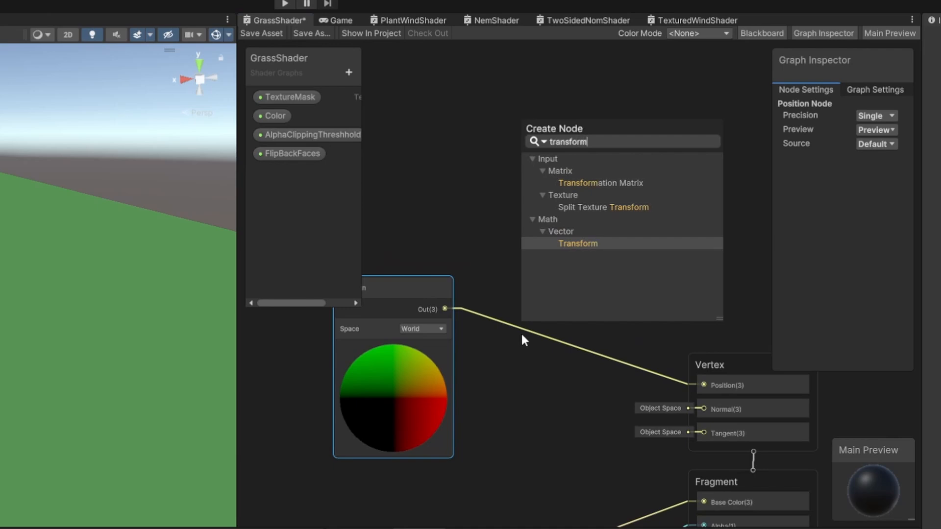
key("Return")
left_click_drag(563, 357, 566, 313)
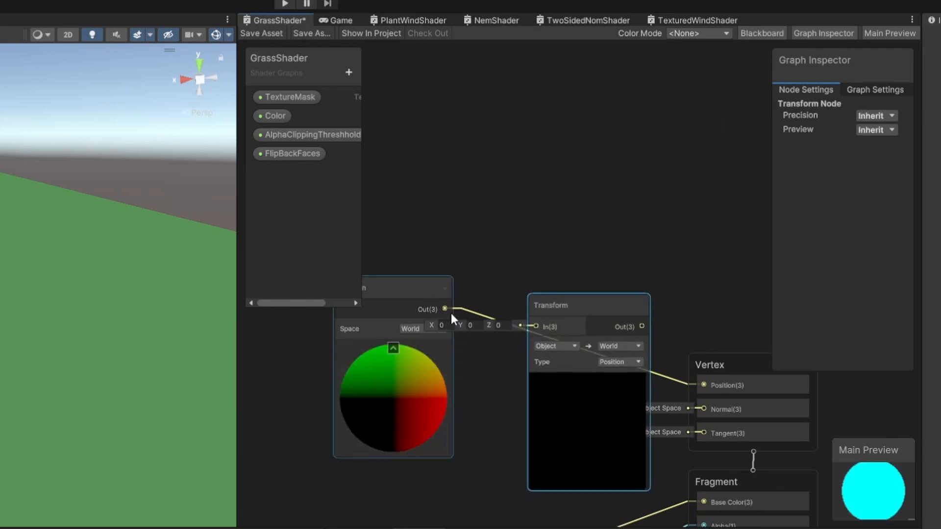
left_click_drag(451, 314, 545, 329)
left_click_drag(642, 326, 705, 386)
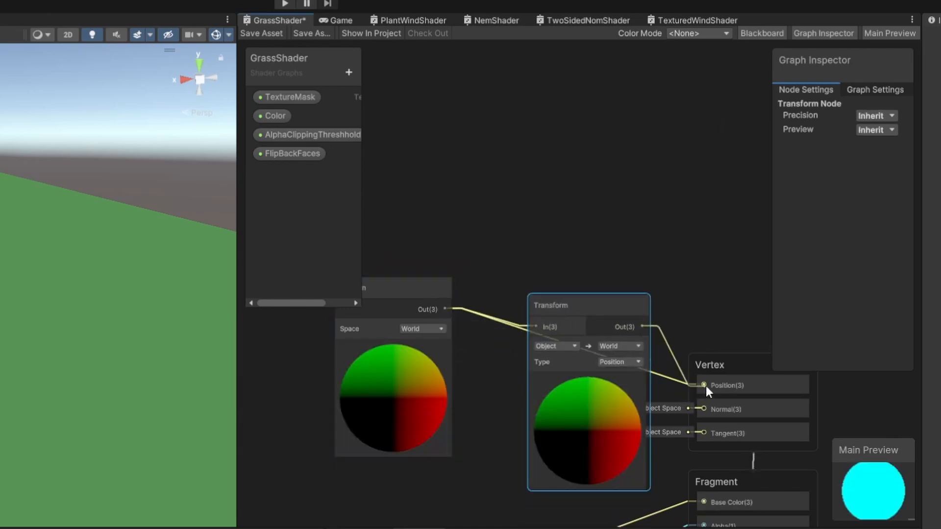
Set the Transform node to convert from World to Object space
left_click(552, 346)
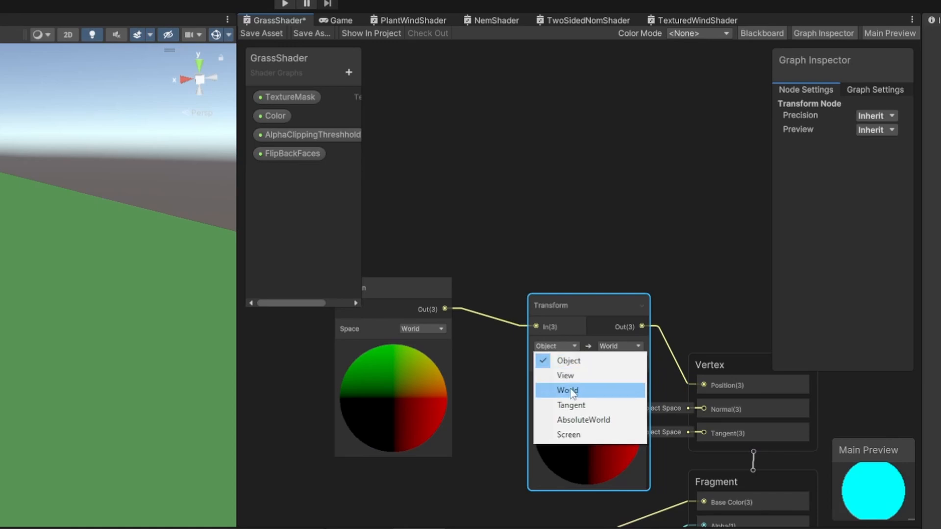
left_click(564, 388)
left_click(628, 346)
left_click(632, 361)
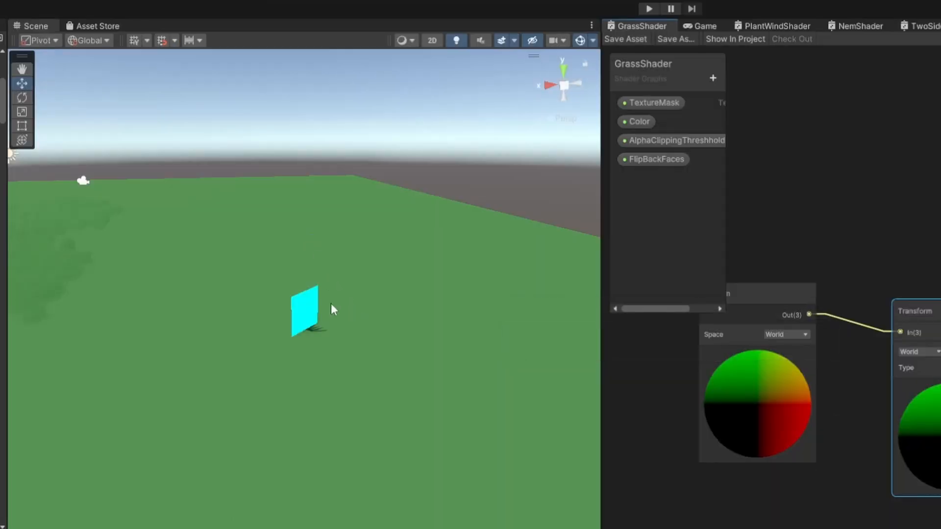
Insert an Add node between the world-space Position node and the Transform node, feeding Position into its A input
right_click_drag(332, 307, 283, 317)
key("w")
middle_click_drag(838, 338, 940, 318)
scroll(940, 319, "down", 3)
left_click_drag(921, 279, 787, 237)
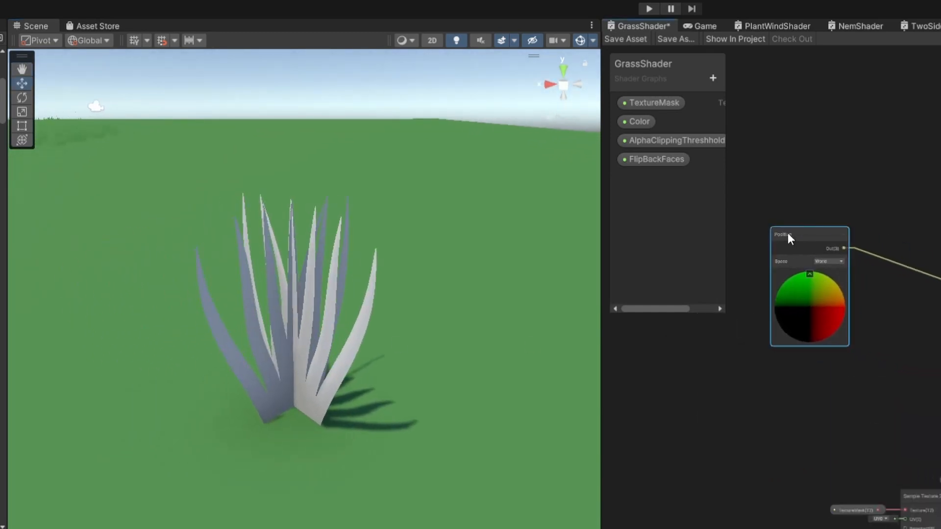
left_click_drag(844, 248, 877, 275)
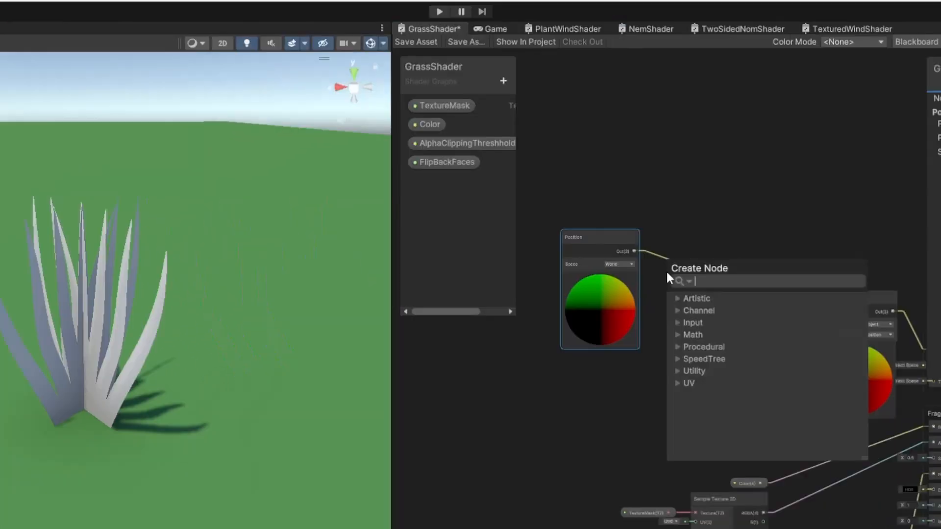
type("add")
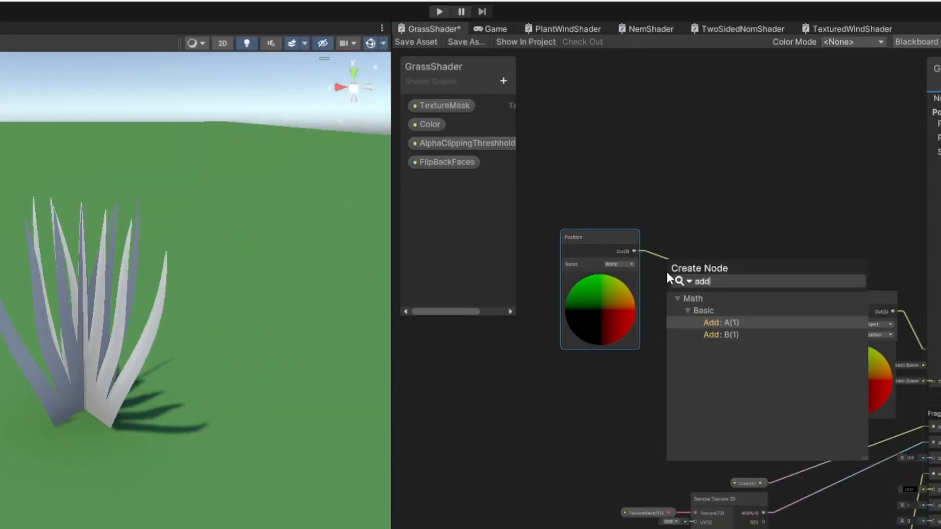
key("Return")
left_click_drag(733, 285, 835, 318)
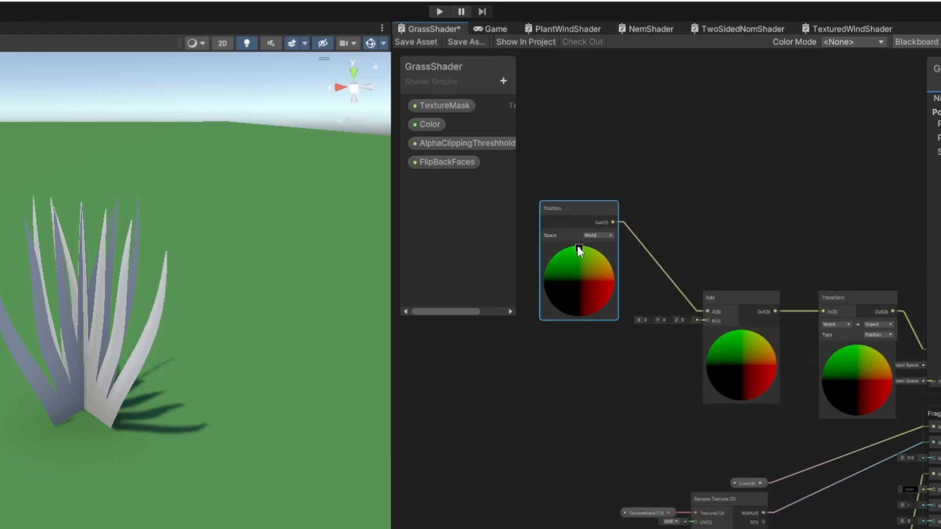
Collapse the previews of the Position, Add and Transform nodes and arrange the three nodes compactly beside the vertex block
left_click(577, 246)
left_click_drag(578, 218, 620, 263)
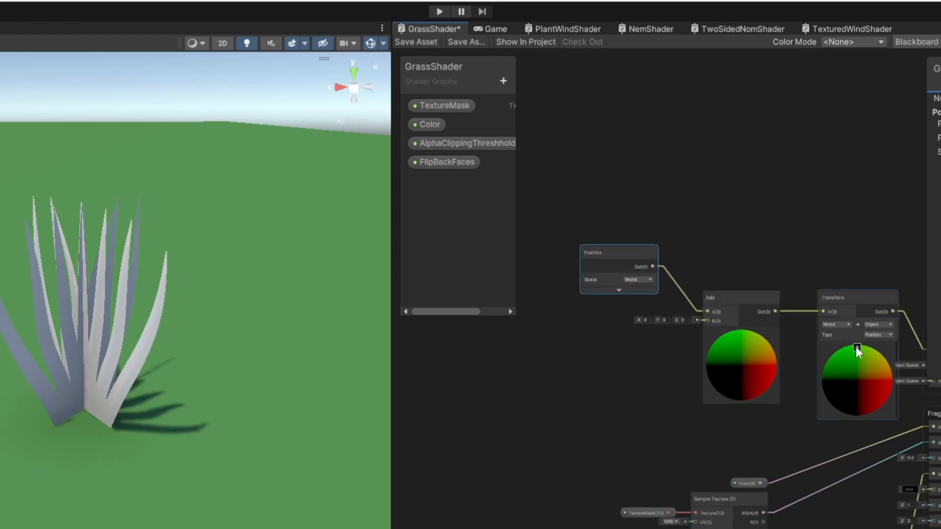
left_click(856, 346)
left_click(743, 332)
left_click_drag(846, 297, 836, 337)
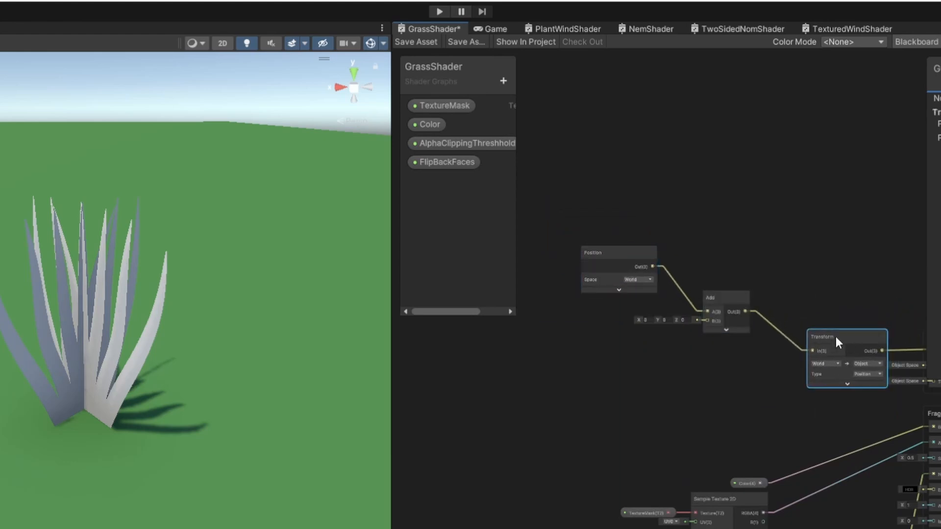
left_click_drag(724, 296, 766, 336)
left_click_drag(631, 267, 699, 305)
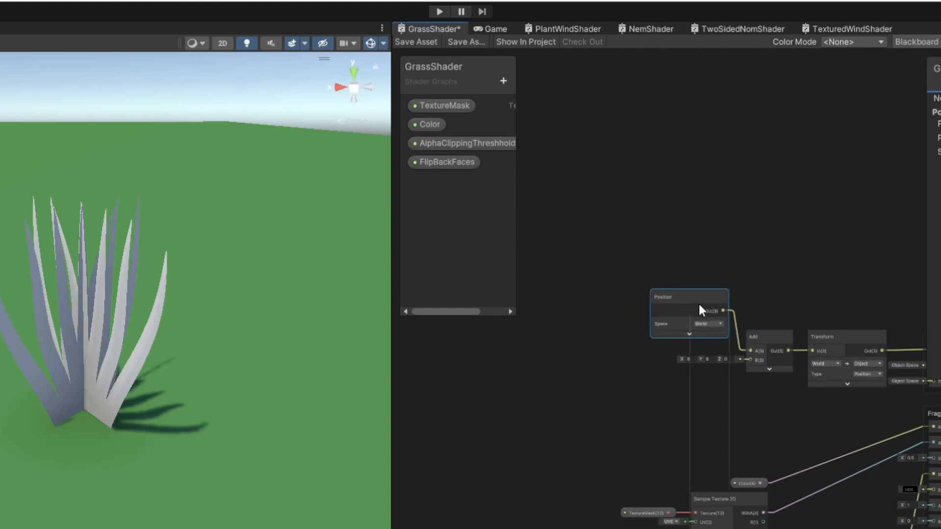
Create a Simple Noise node and place it to the left of the Position and Add nodes
scroll(647, 341, "up", 5)
key("space")
type("noi")
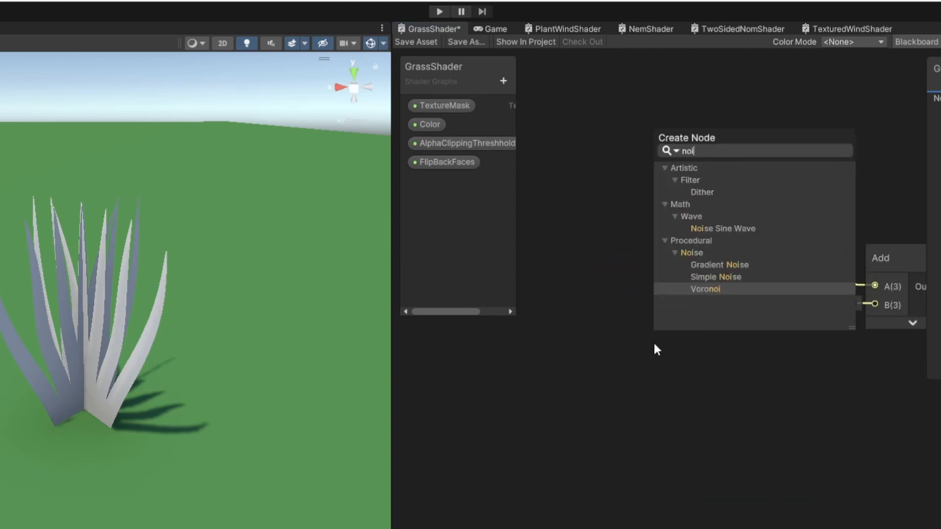
type("se")
key("Return")
left_click_drag(579, 309, 515, 310)
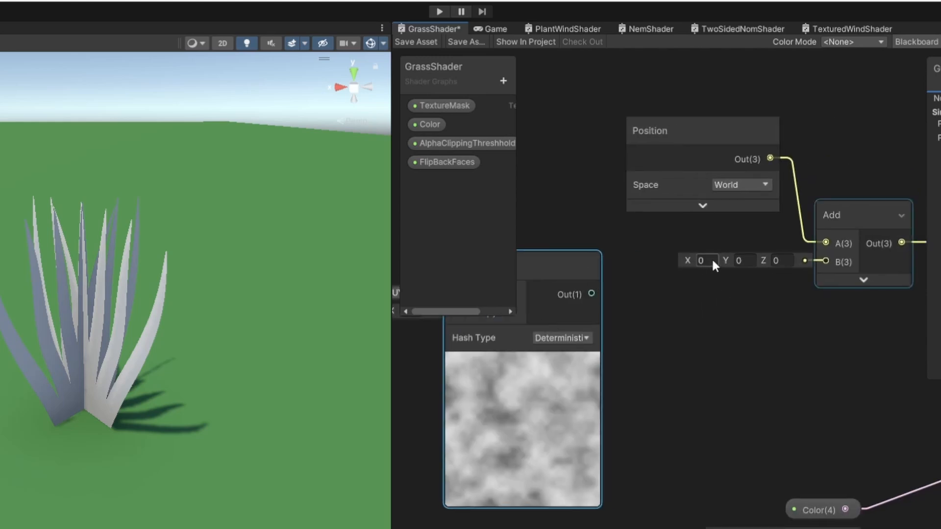
Create a Combine node, wire its RGB output into the Add node's B input and collapse its preview
left_click(724, 313)
key("space")
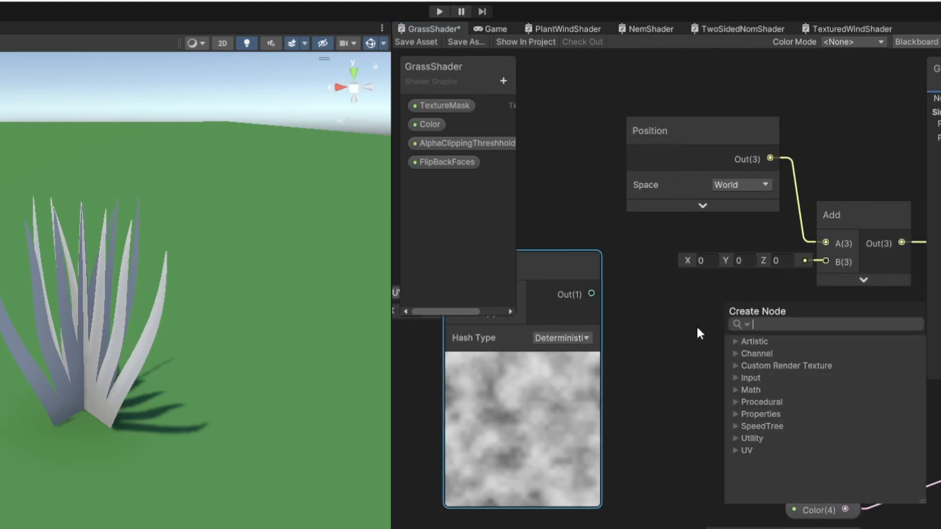
type("combine")
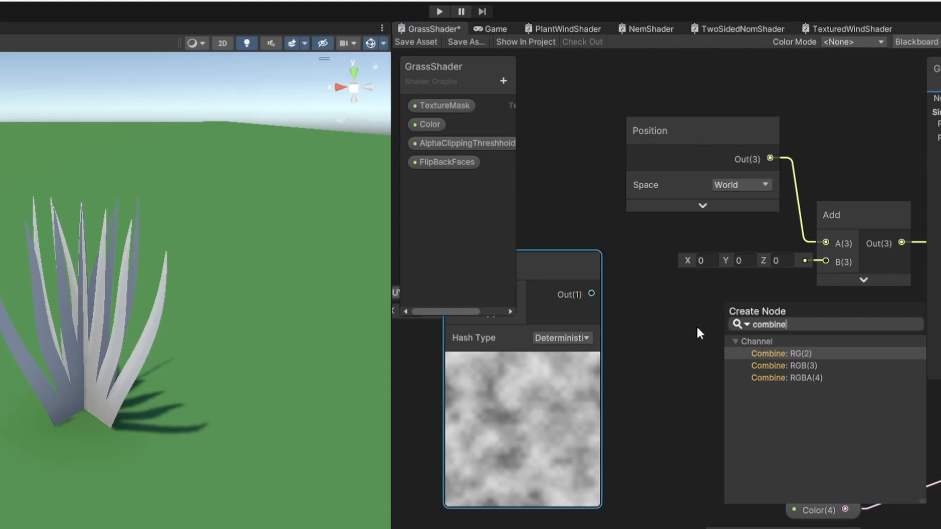
key("Down")
key("Down")
key("Return")
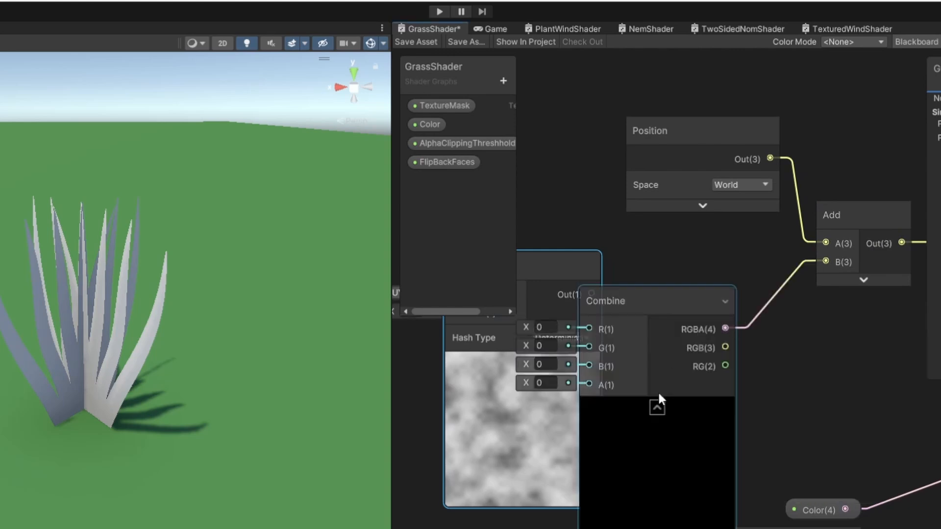
left_click(657, 408)
left_click_drag(624, 302, 707, 256)
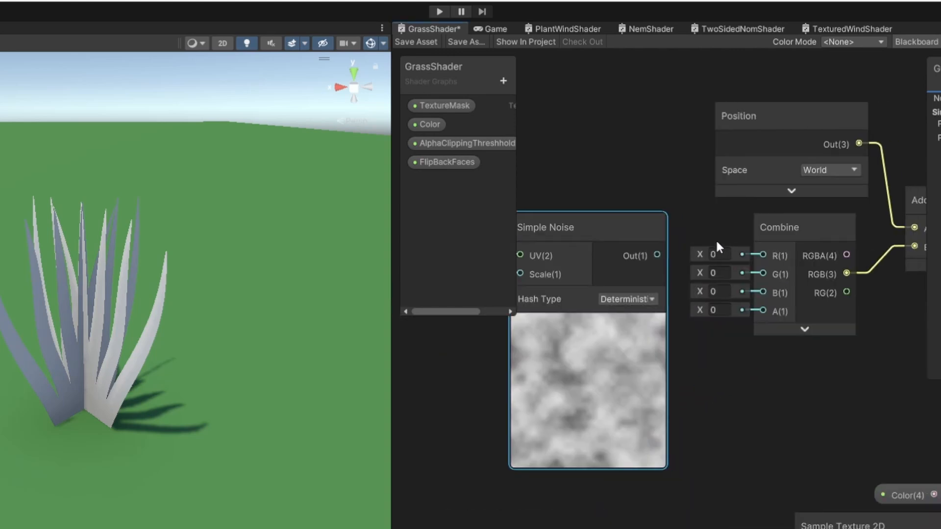
middle_click_drag(715, 240, 681, 244)
Wire the Simple Noise output into the Combine node's R input, save the shader and inspect the displaced clump
left_click_drag(624, 260, 719, 253)
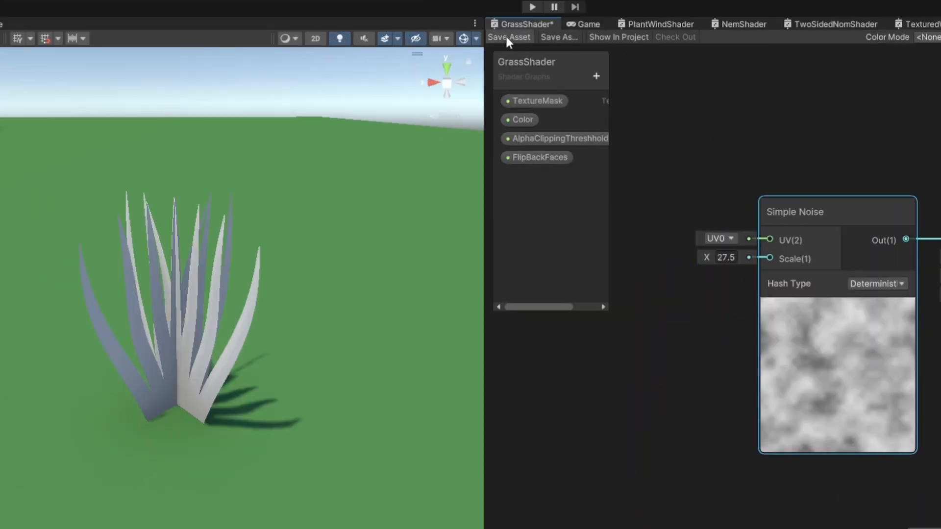
left_click(508, 37)
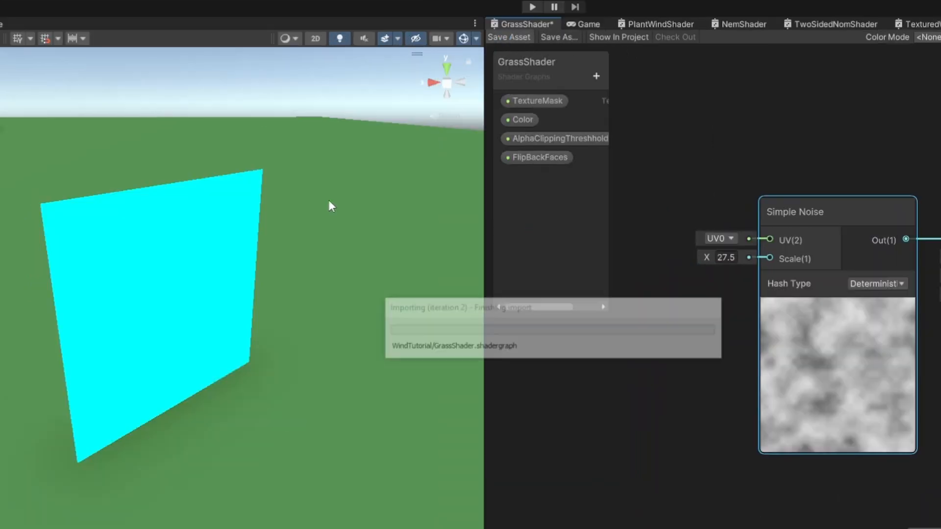
right_click_drag(169, 310, 120, 266)
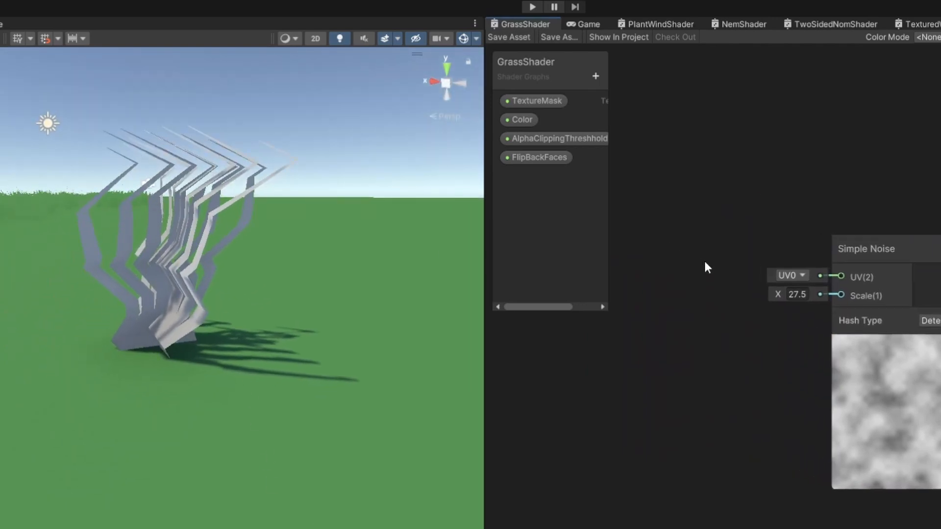
Add a Tiling And Offset node feeding the Simple Noise UV input and collapse its preview
key("space")
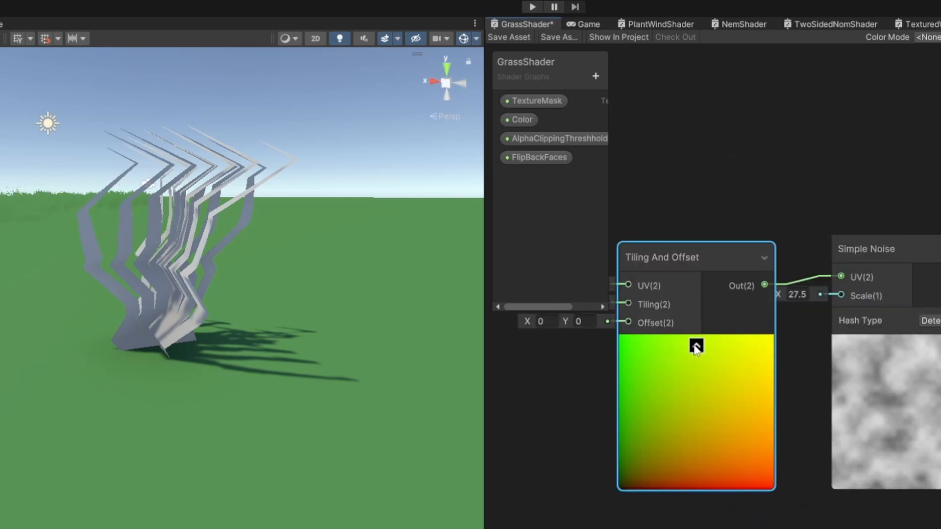
left_click(695, 346)
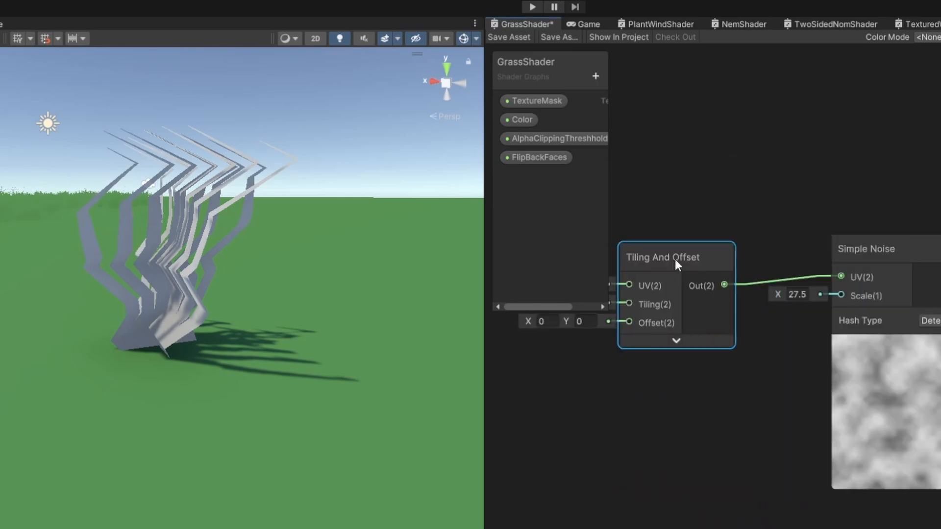
left_click_drag(675, 260, 690, 251)
Create a Time node, wire its Time output into the Tiling And Offset node's Offset, save and view the clump from above
middle_click_drag(702, 256, 910, 264)
key("space")
type("time")
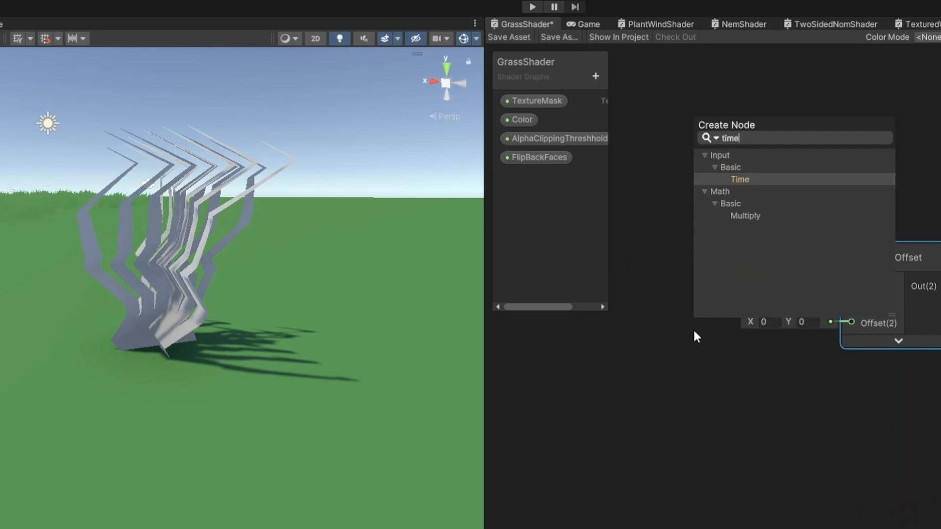
key("Return")
left_click_drag(722, 379, 632, 251)
left_click_drag(686, 261, 843, 322)
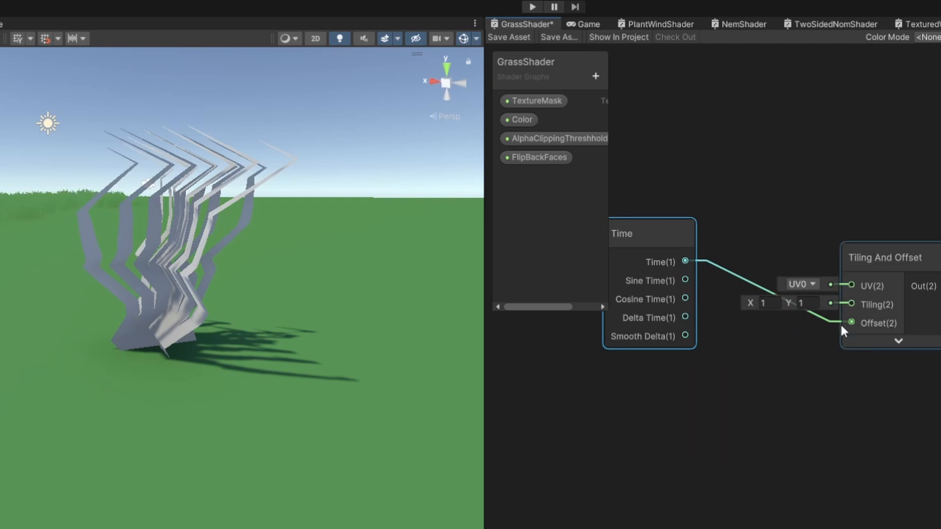
left_click(515, 38)
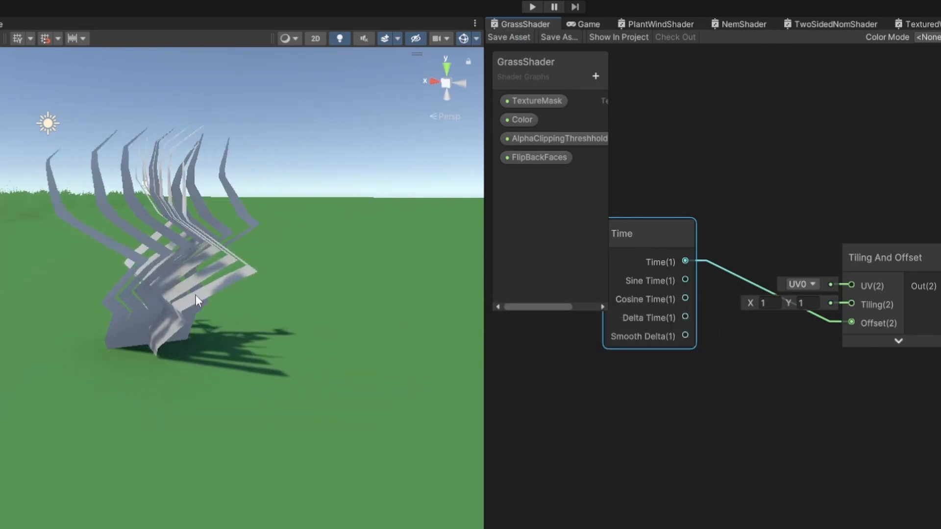
left_click_drag(196, 295, 212, 451, "alt")
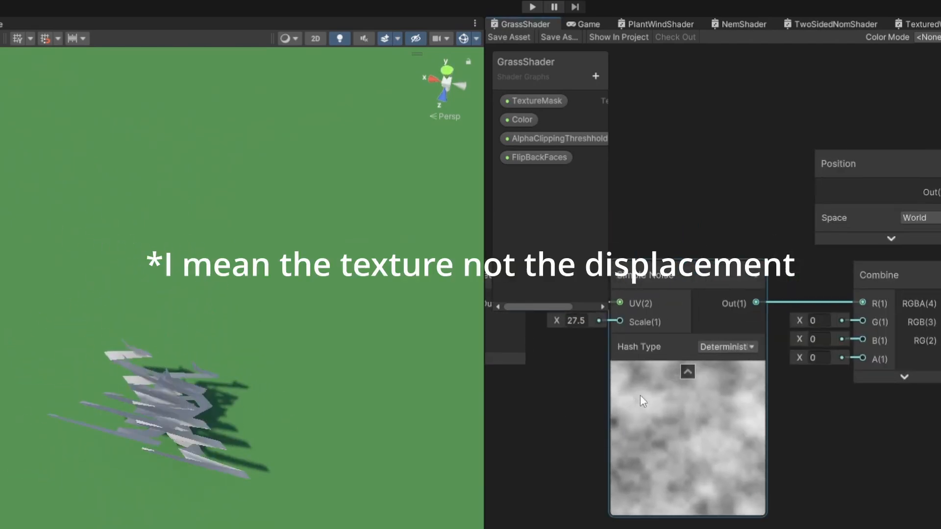
Insert a Combine node between Time and Tiling And Offset, feeding Time into R and RGBA into Offset, and save the shader
middle_click_drag(639, 395, 656, 355)
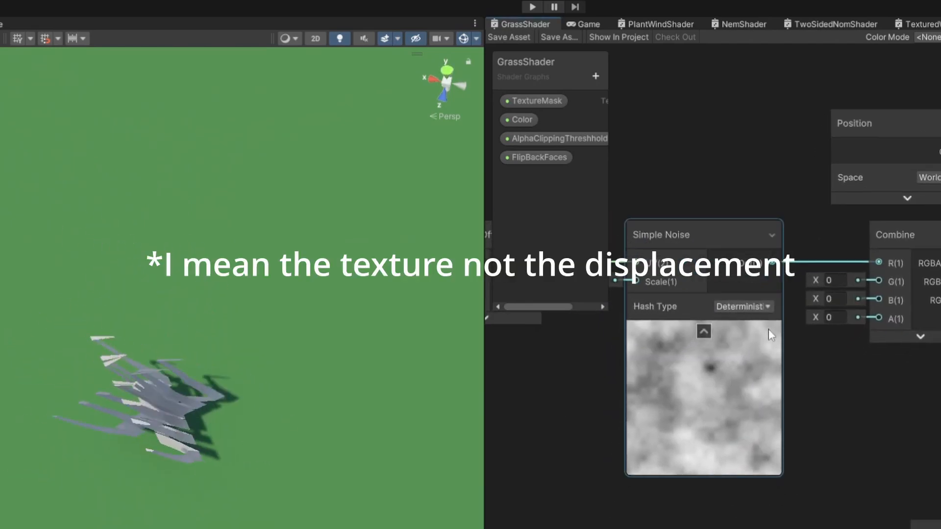
middle_click_drag(598, 377, 940, 375)
middle_click_drag(684, 300, 806, 287)
left_click_drag(714, 193, 623, 247)
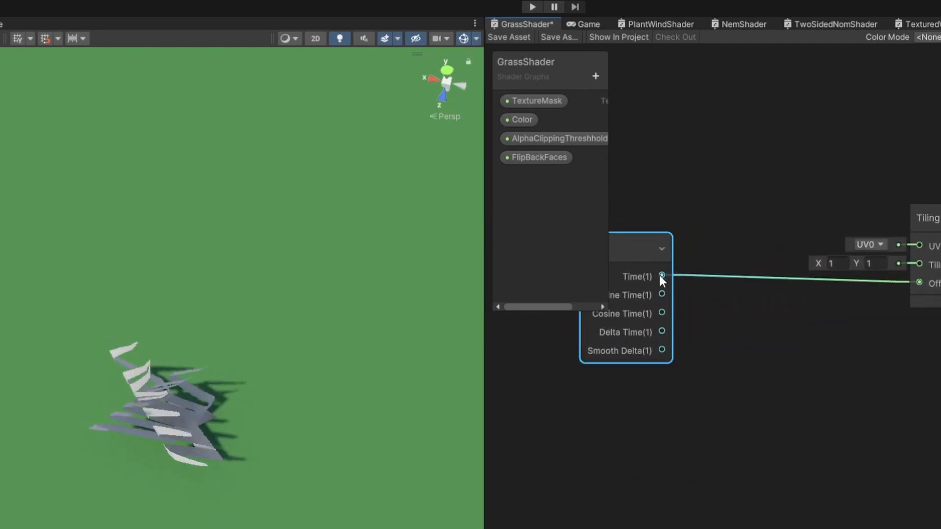
left_click_drag(661, 276, 729, 294)
type("comb")
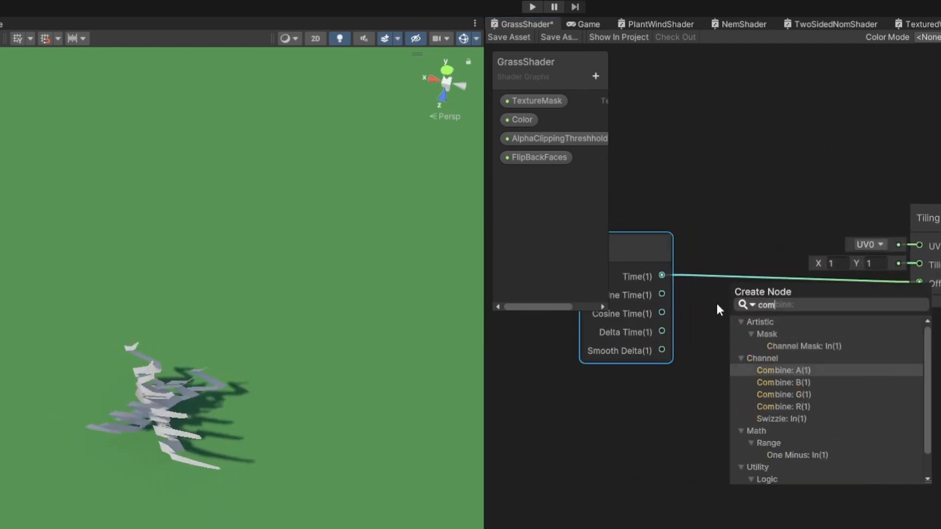
key("Return")
left_click(798, 333)
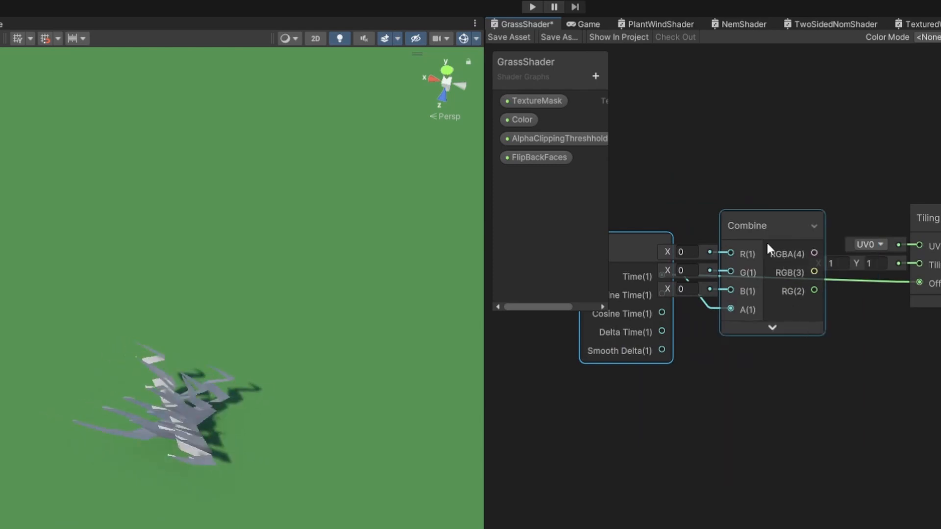
left_click_drag(766, 238, 805, 290)
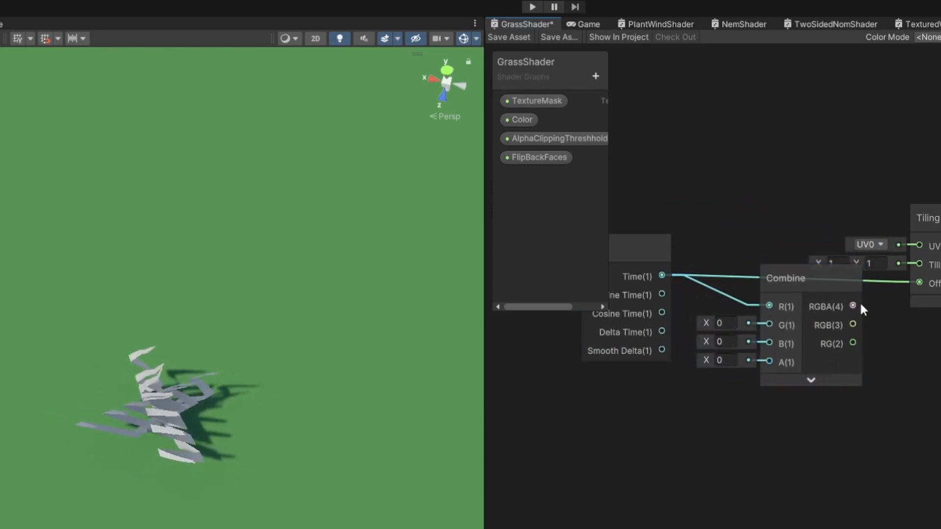
left_click_drag(922, 288, 920, 286)
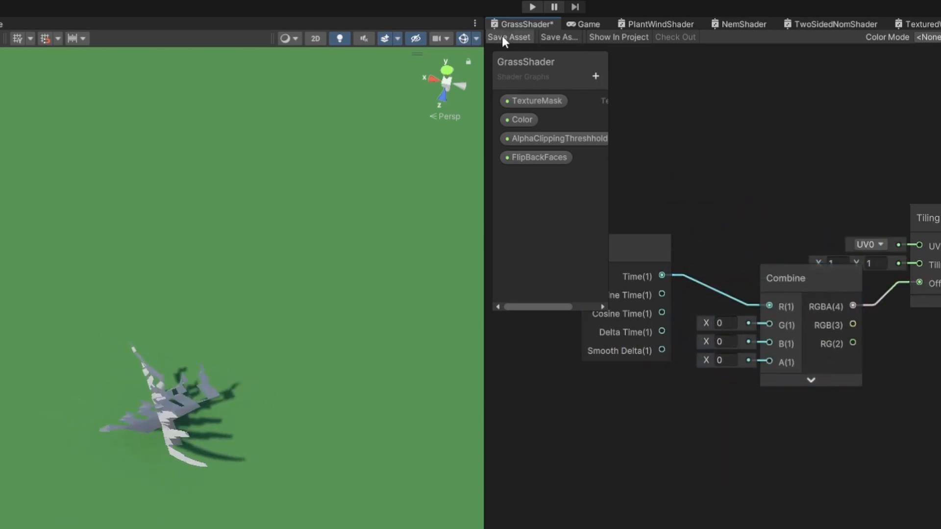
key("ctrl+s")
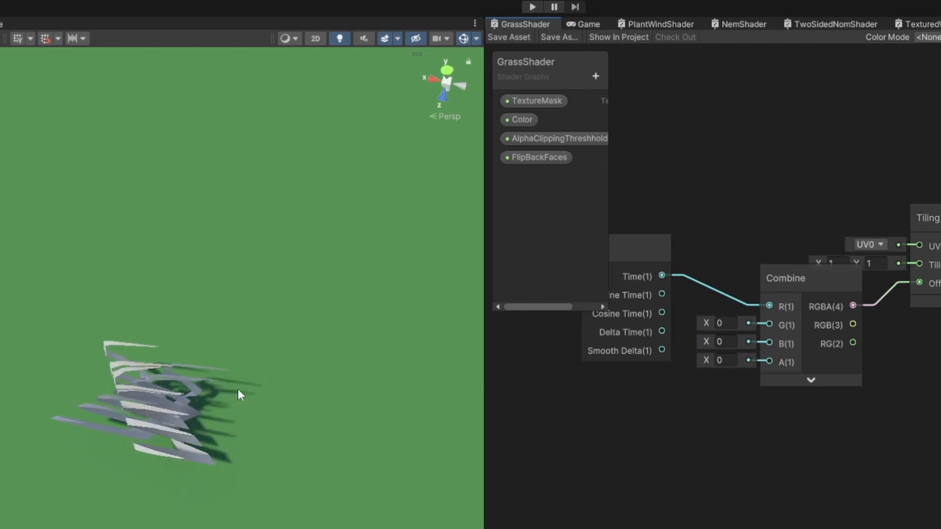
Move the Combine and Time nodes closer to the Tiling And Offset node to tidy the graph
middle_click_drag(861, 429, 557, 424)
middle_click_drag(686, 364, 910, 368)
left_click(732, 382)
left_click(757, 384)
middle_click_drag(937, 398, 865, 402)
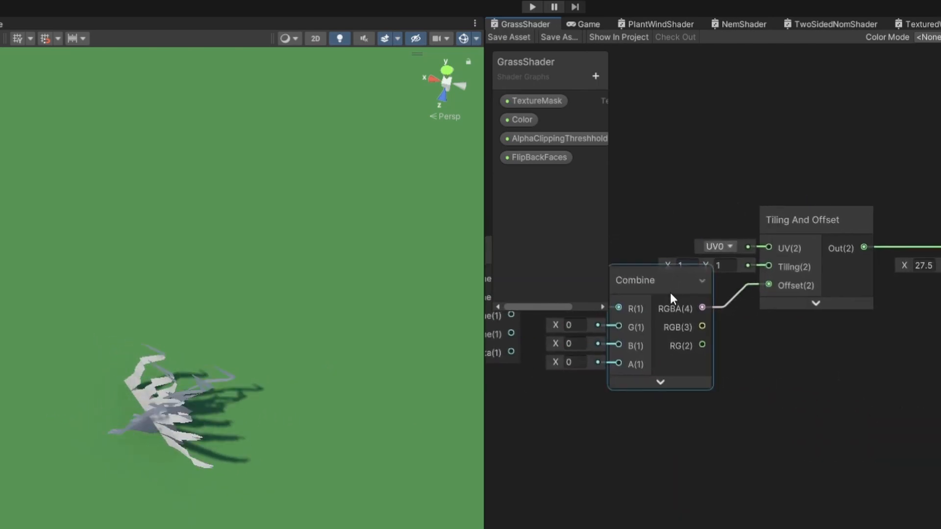
left_click_drag(671, 293, 710, 301)
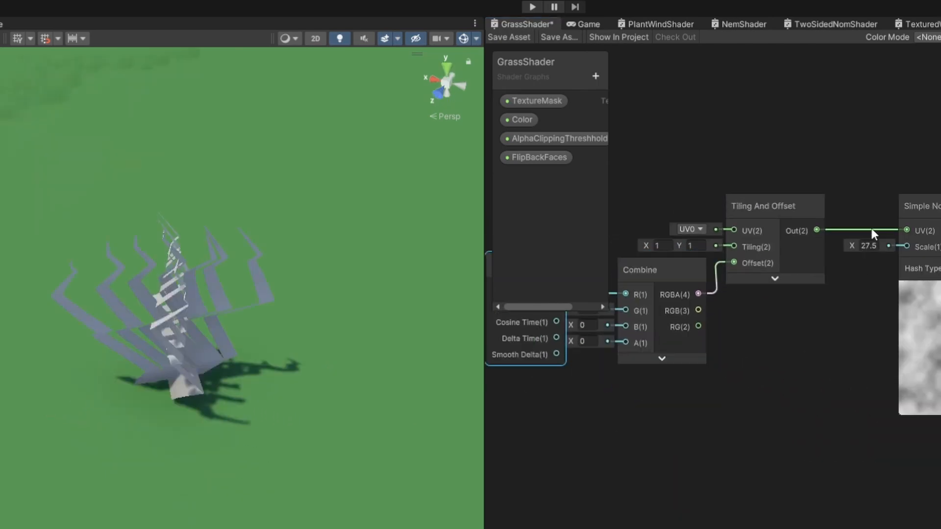
Set the Simple Noise scale to 5 after trying 10, and save the shader
left_click(874, 246)
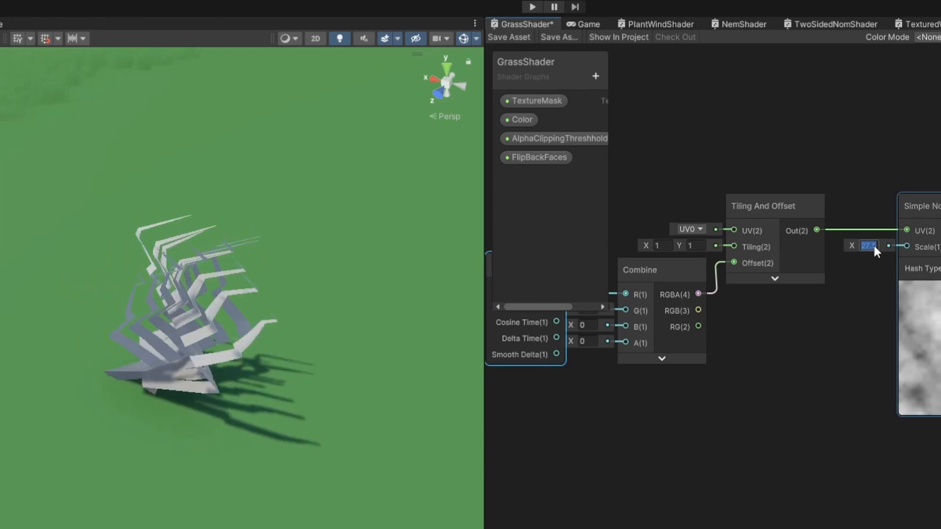
type("10")
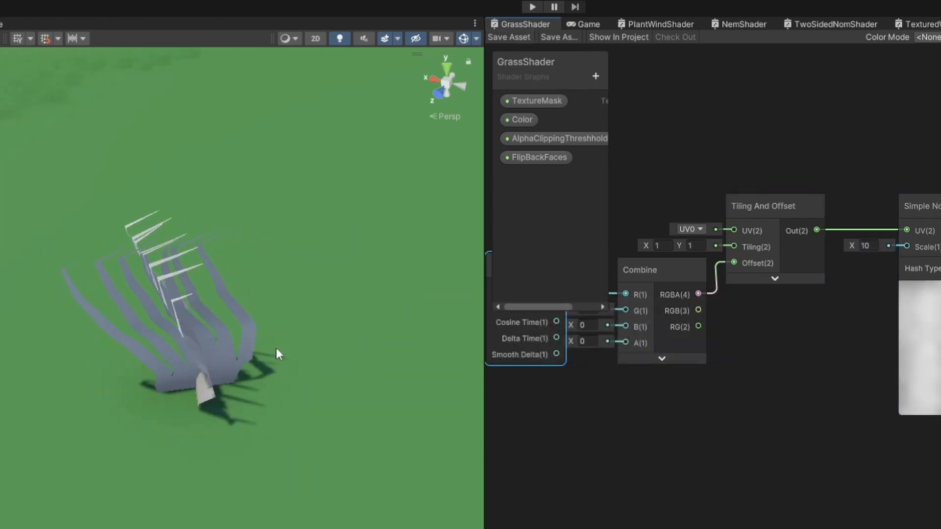
left_click(869, 245)
type("5")
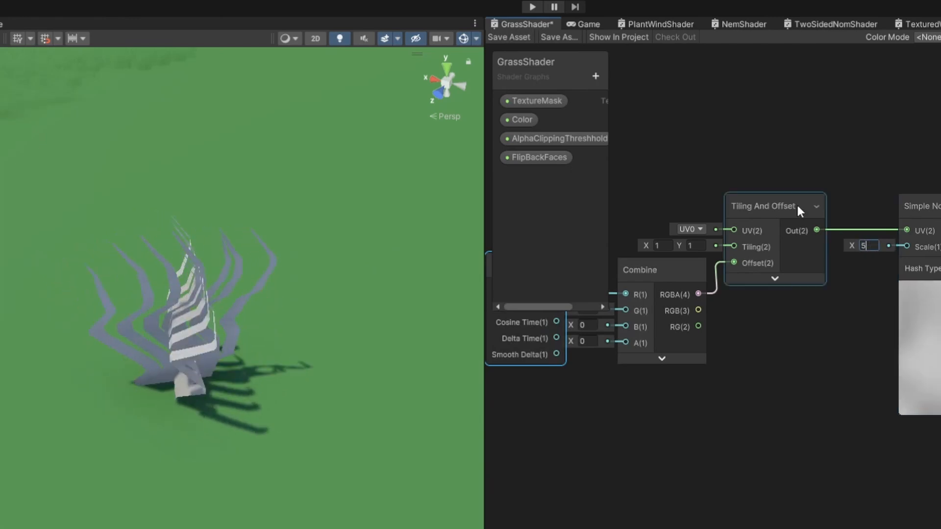
left_click(505, 40)
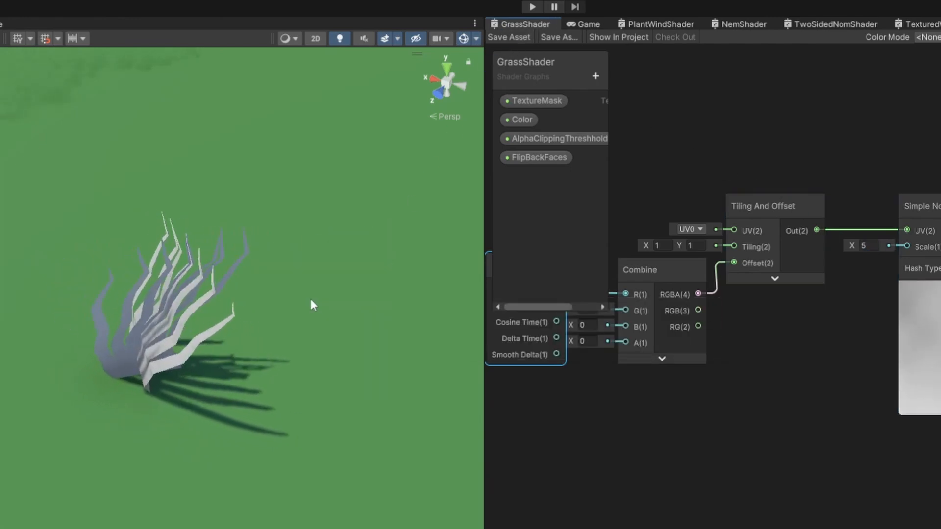
Select the grass clump and examine how its displaced blades sit relative to its pivot and the noise preview
left_click(172, 362)
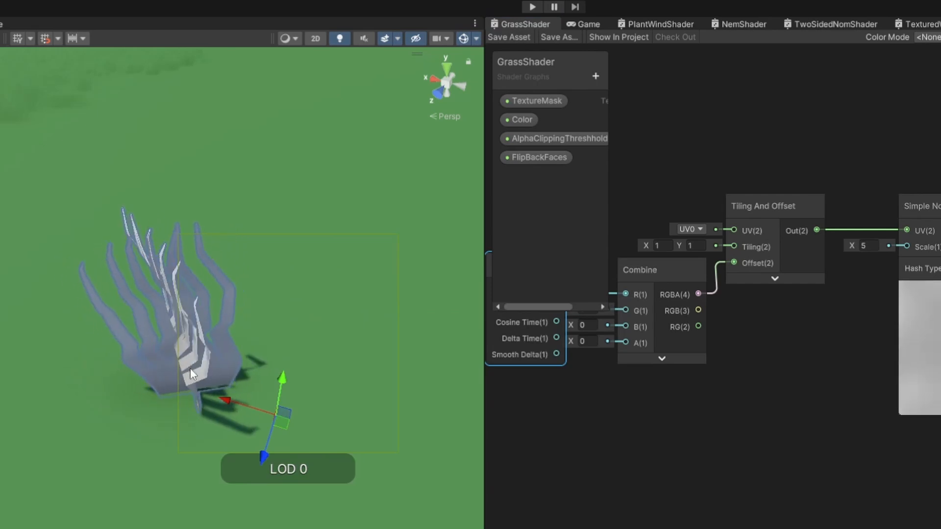
left_click_drag(190, 369, 234, 363, "alt")
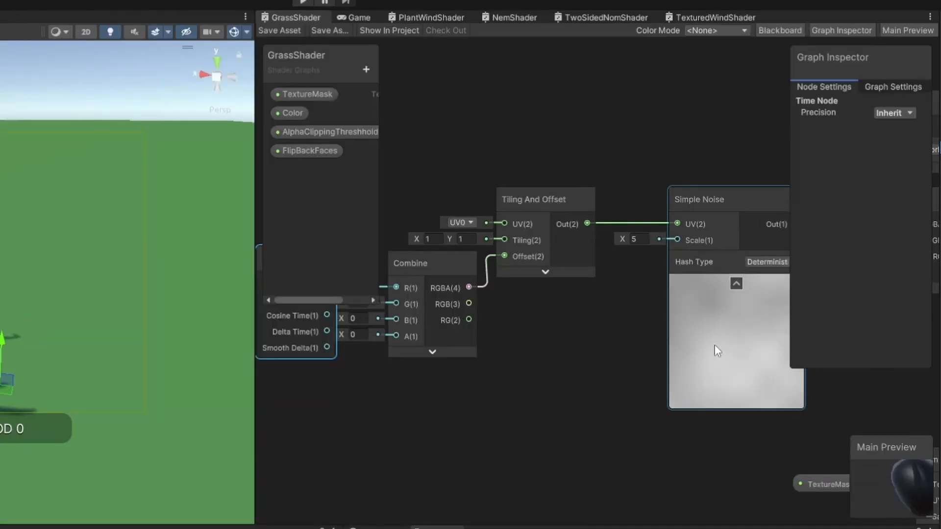
scroll(715, 346, "down", 1)
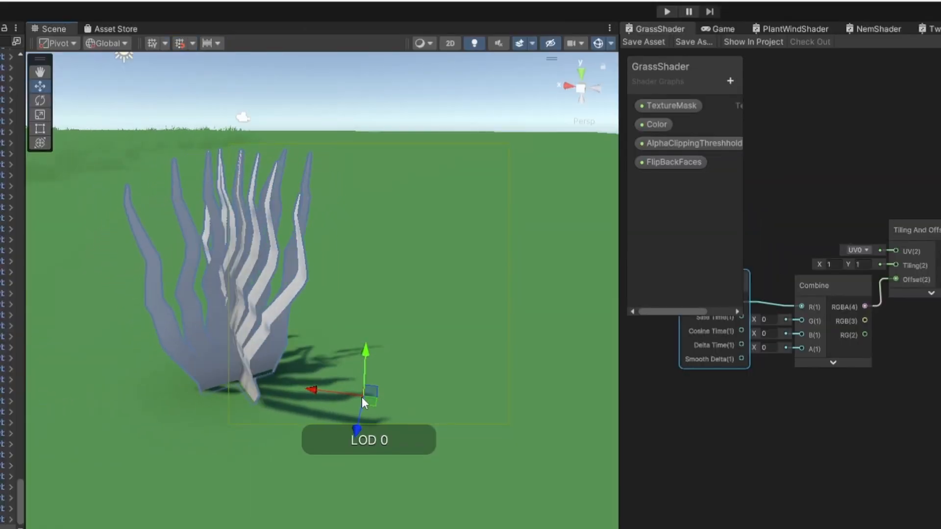
scroll(808, 399, "down", 2)
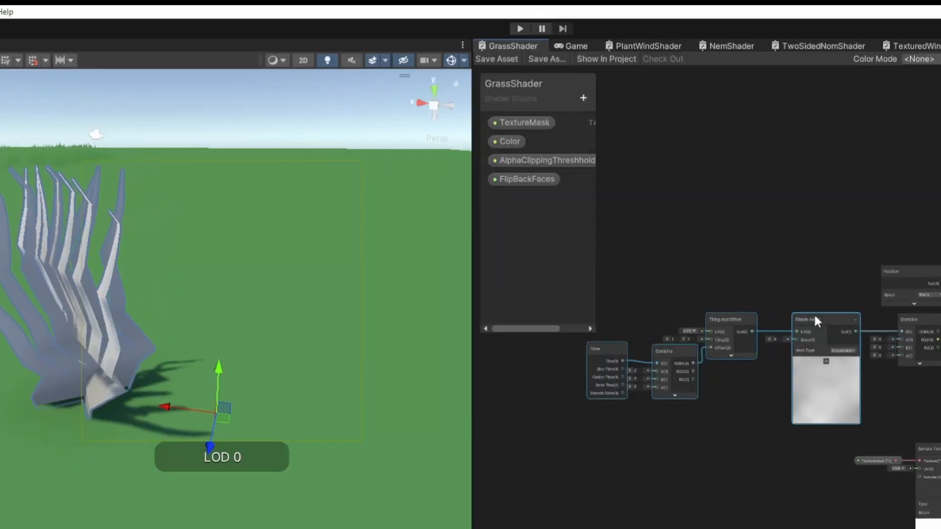
Add a Subtract node fed by the Simple Noise output and set its B value to 0.5
left_click_drag(804, 315, 751, 347)
scroll(653, 324, "up", 3)
type("subtract")
key("Return")
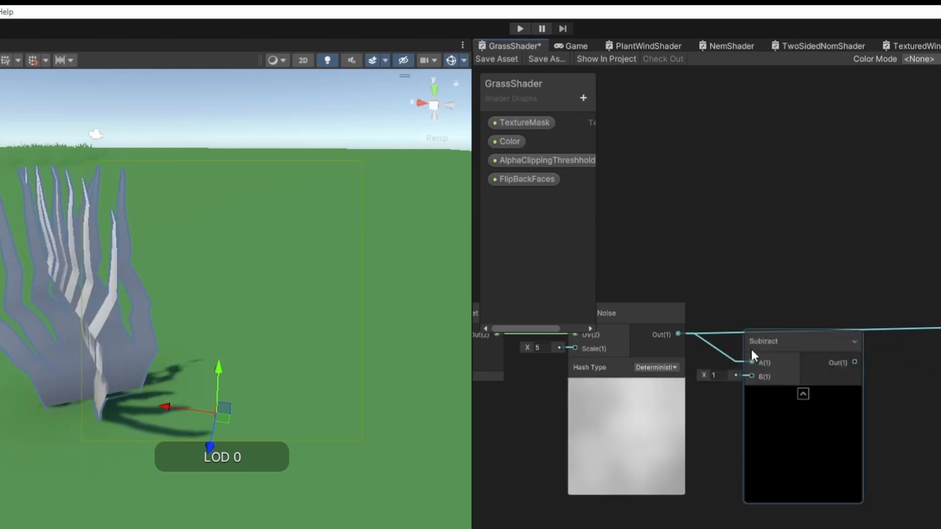
left_click(714, 375)
type("0.5")
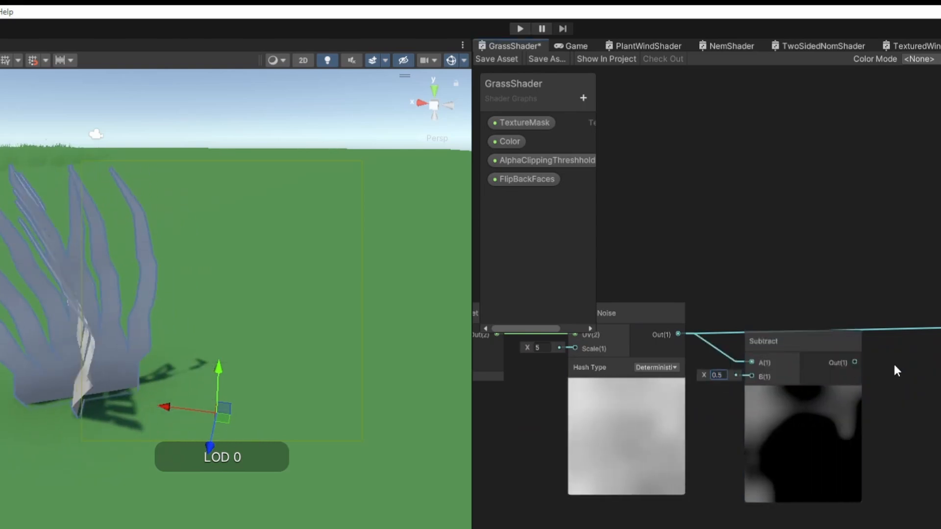
Connect the Subtract output to the Combine node's R input, then collapse the Subtract preview and place the node beside the noise
middle_click_drag(893, 371, 753, 380)
left_click_drag(739, 386, 924, 349)
left_click(687, 415)
left_click_drag(647, 368, 615, 344)
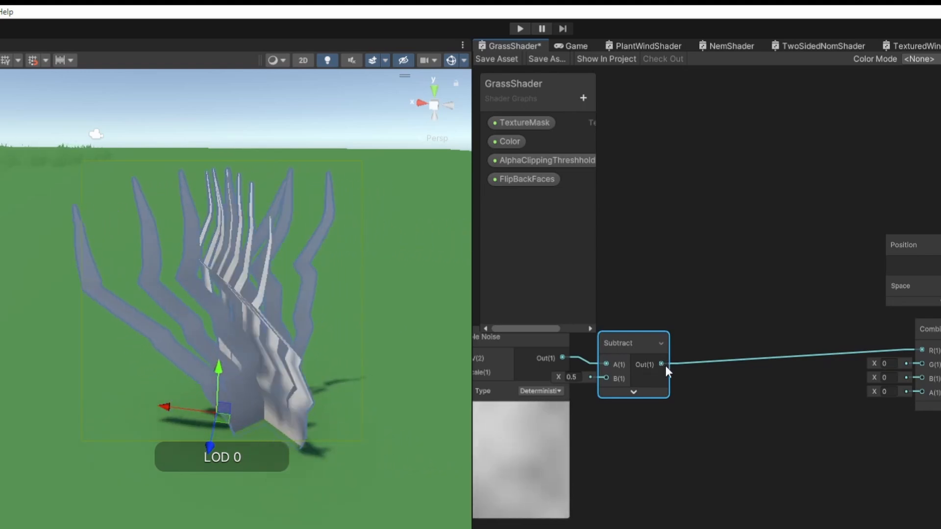
Insert a Multiply node with B at 2 between Subtract and the Combine node's R input, and save the shader
left_click_drag(663, 365, 697, 371)
type("mul")
key("Return")
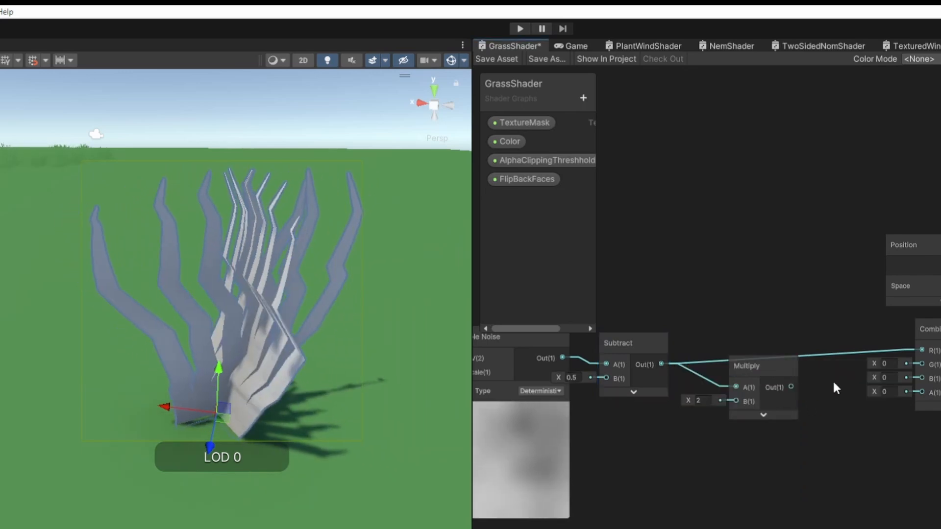
left_click_drag(791, 386, 922, 350)
left_click(510, 59)
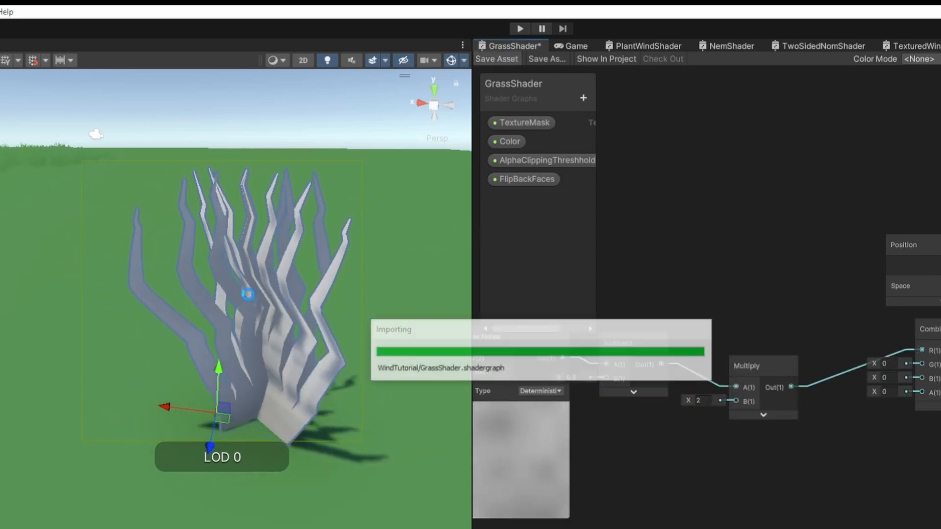
left_click_drag(269, 304, 361, 330, "alt")
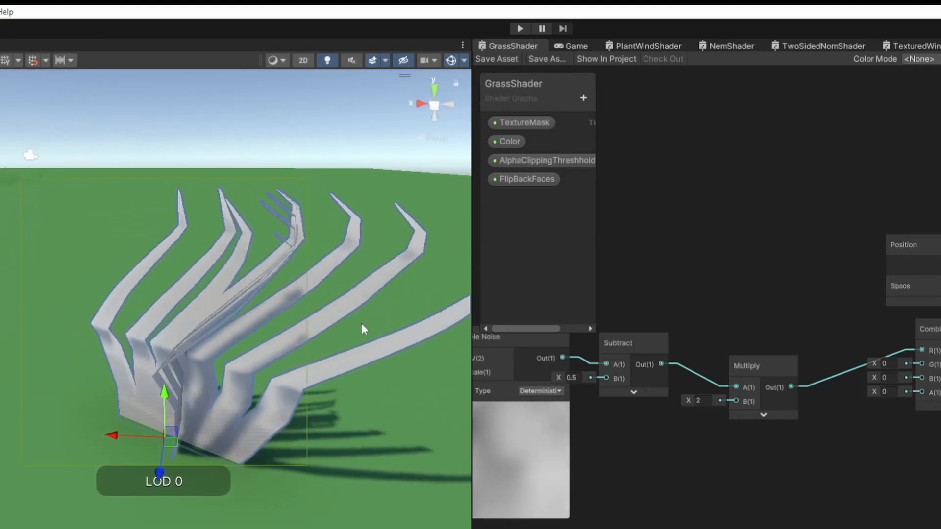
Set the Simple Noise node's Scale to 1 and check the grass movement in the scene
middle_click_drag(584, 388, 789, 387)
left_click(636, 369)
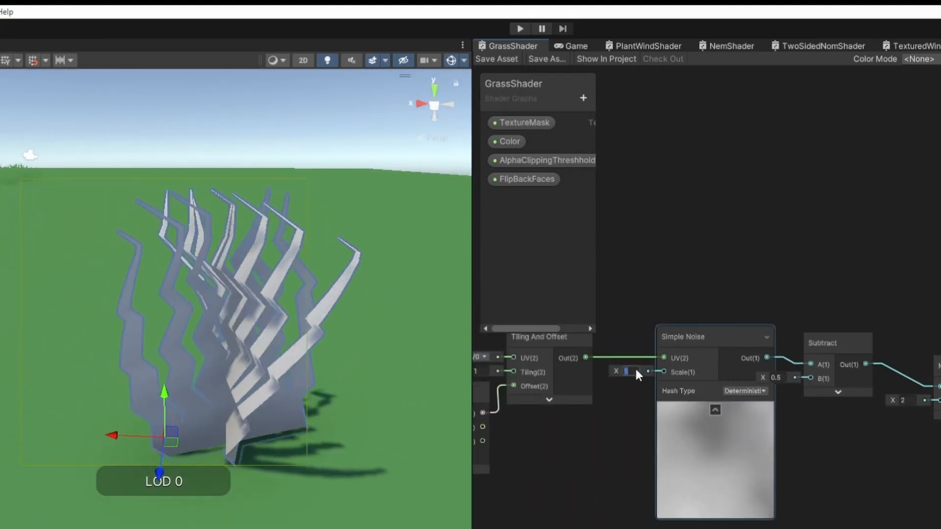
type("1")
key("Return")
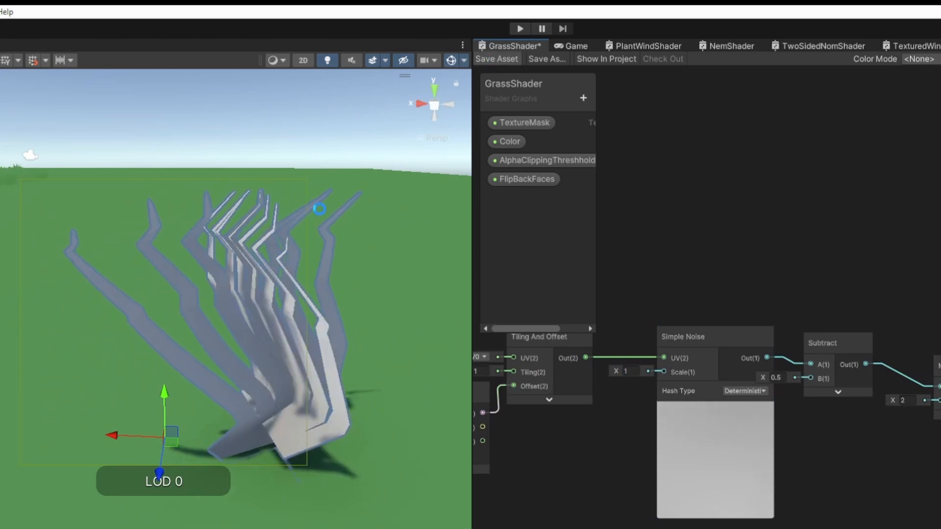
left_click_drag(320, 209, 121, 329, "alt")
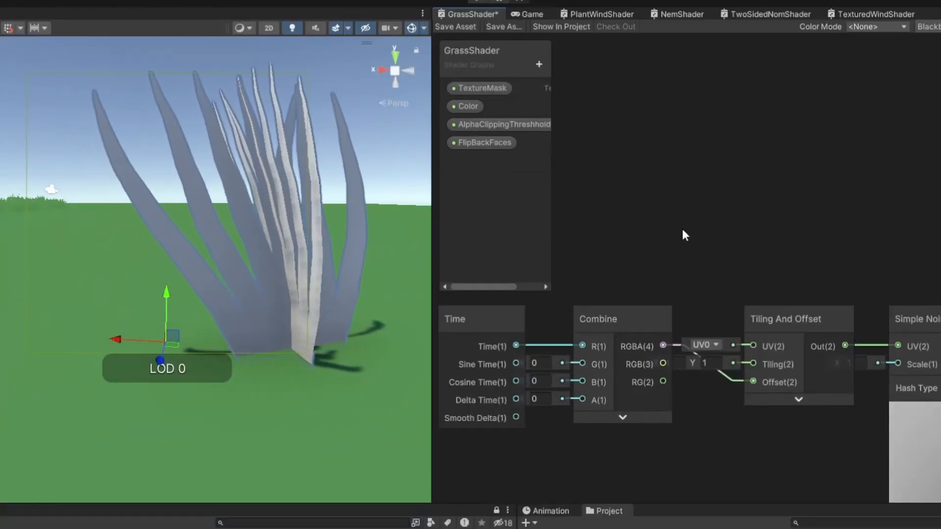
Add a UV node above the Subtract and Multiply nodes
scroll(754, 321, "down", 4)
middle_click_drag(853, 358, 651, 362)
scroll(651, 362, "up", 3)
middle_click_drag(747, 257, 710, 300)
right_click(750, 230)
left_click(750, 231)
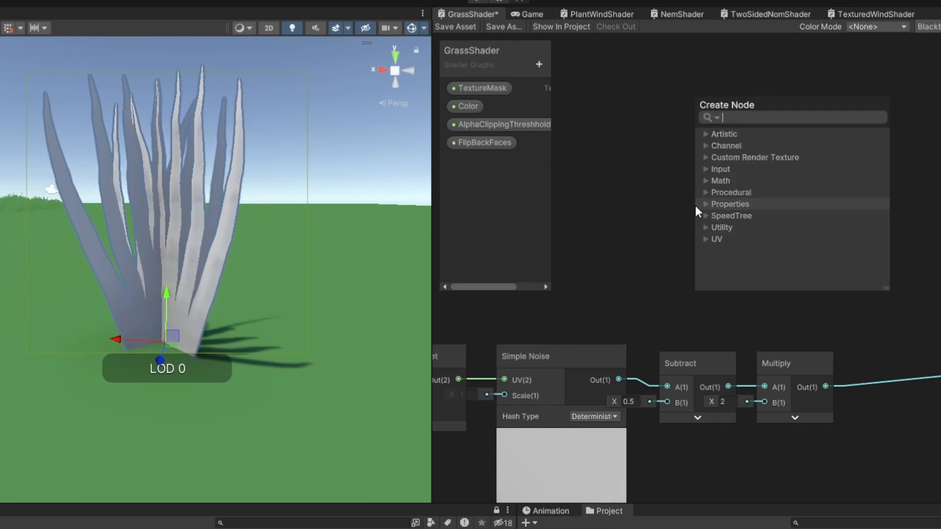
type("uv")
key("Return")
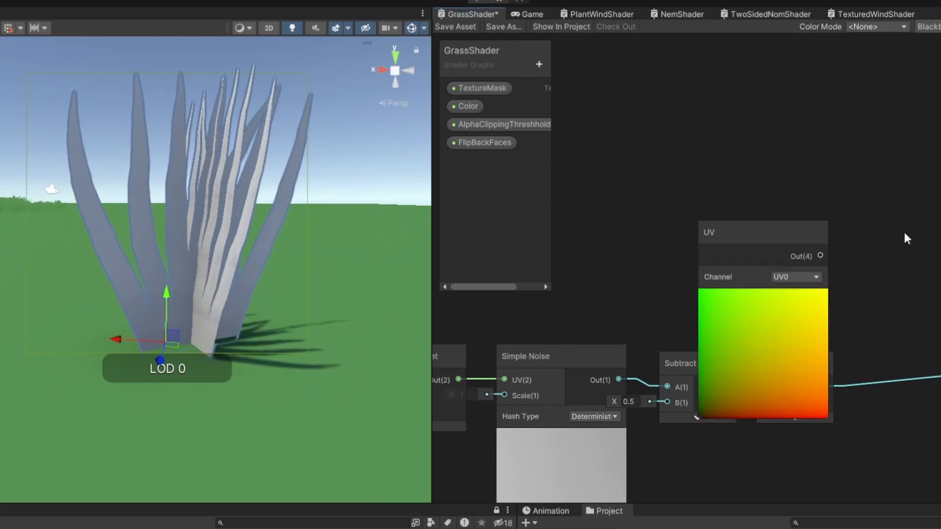
Set the UV node's channel to UV1 and collapse its preview
left_click_drag(770, 227, 679, 137)
left_click(696, 190)
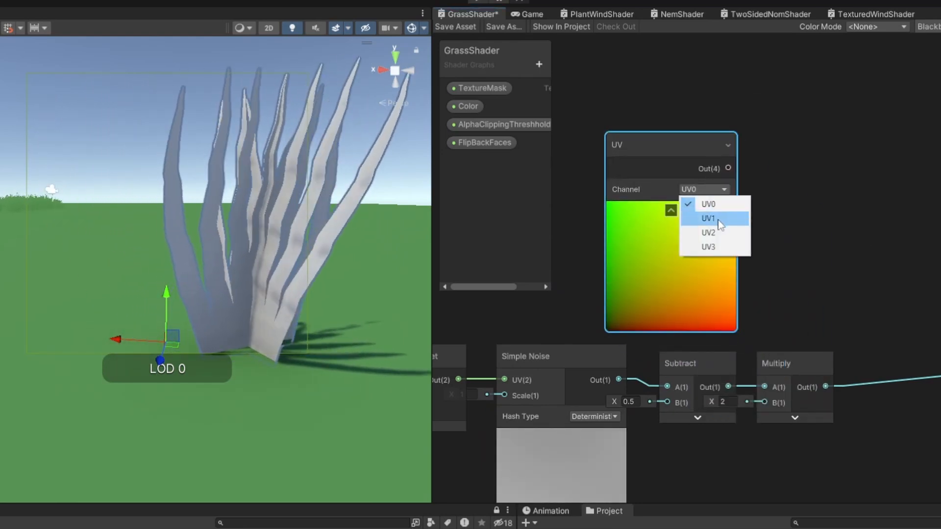
left_click(684, 205)
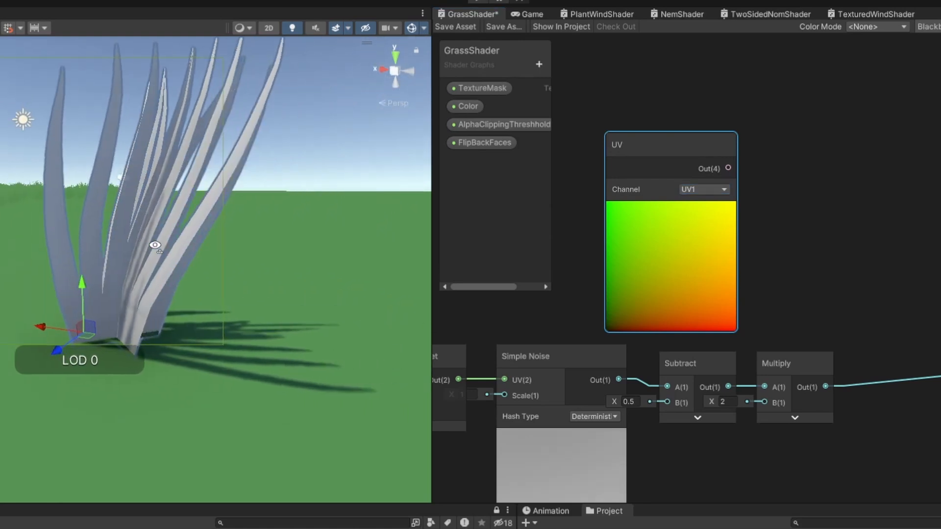
left_click(699, 190)
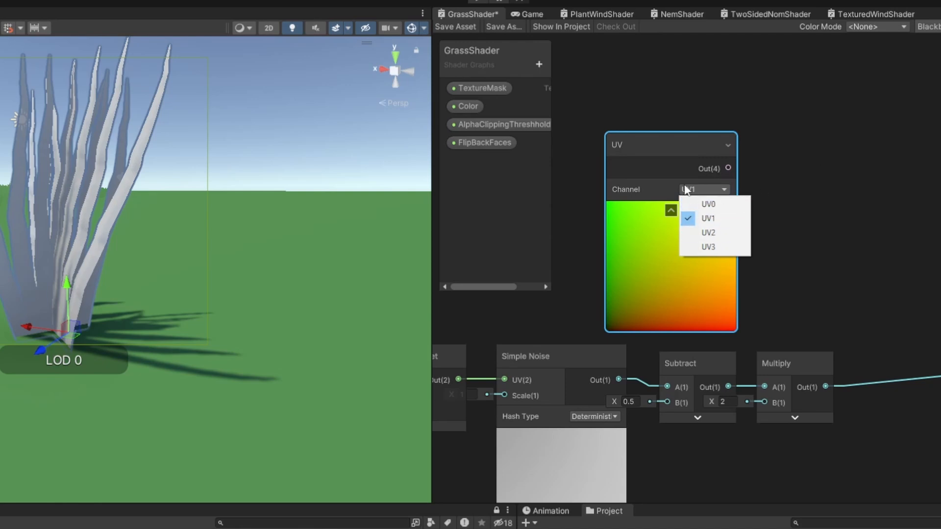
left_click(686, 204)
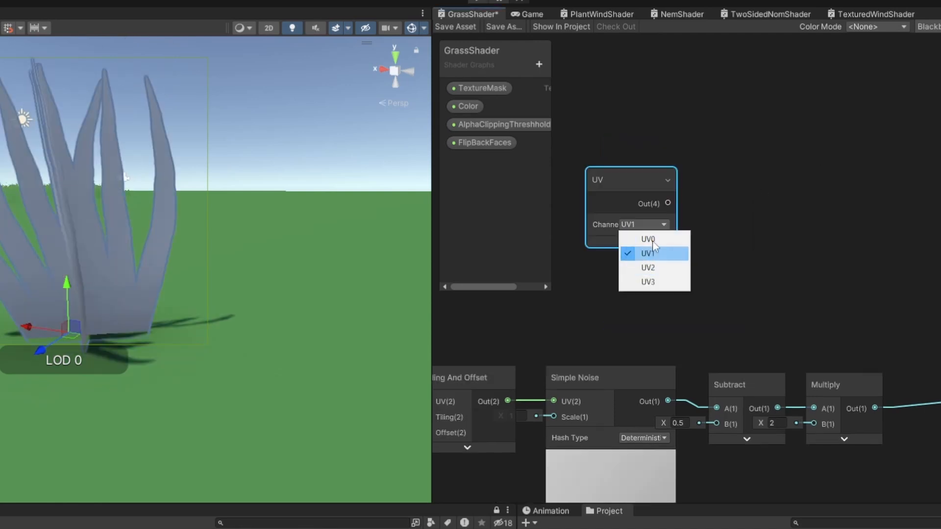
left_click(707, 227)
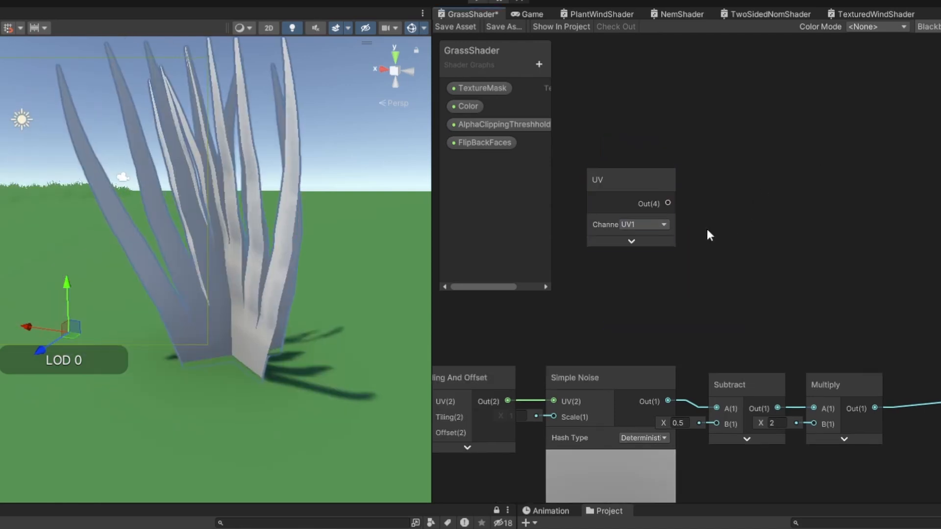
left_click(643, 226)
left_click(670, 254)
Move the UV node closer to the noise chain and add a Split node fed by its output
left_click_drag(637, 174, 637, 236)
middle_click_drag(682, 259, 668, 284)
left_click_drag(659, 291, 716, 275)
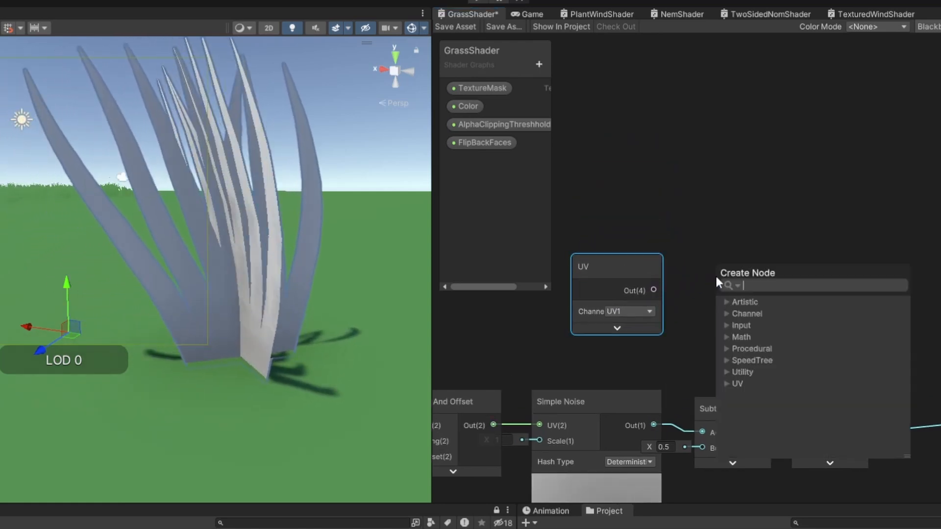
type("sepa")
key("Return")
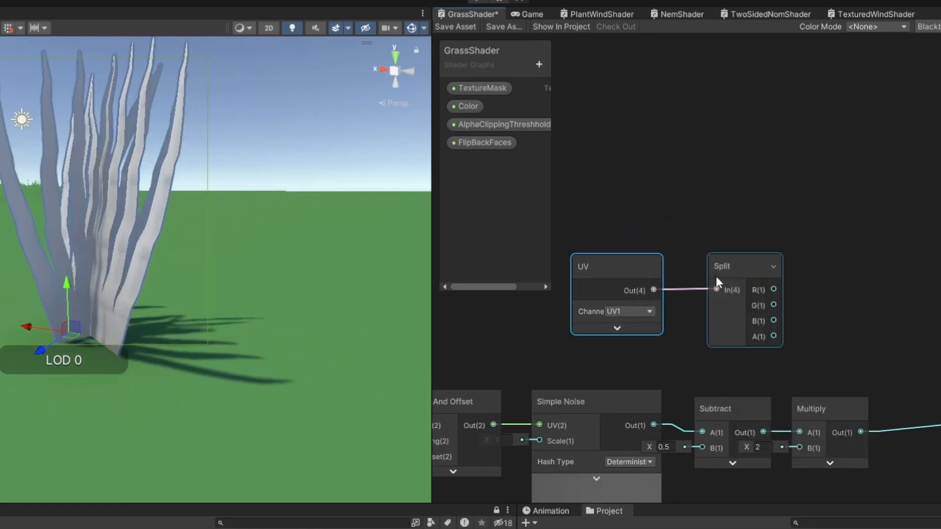
middle_click_drag(795, 321, 641, 304)
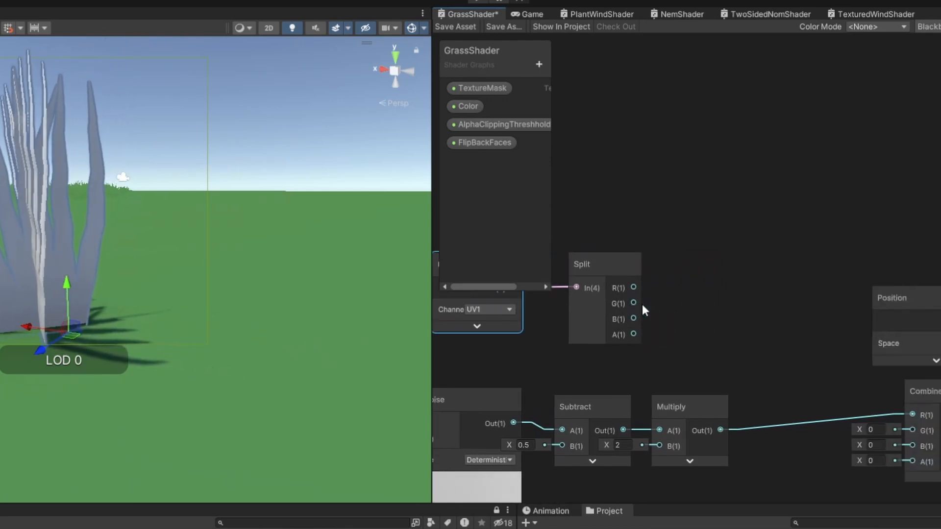
left_click_drag(634, 303, 810, 326)
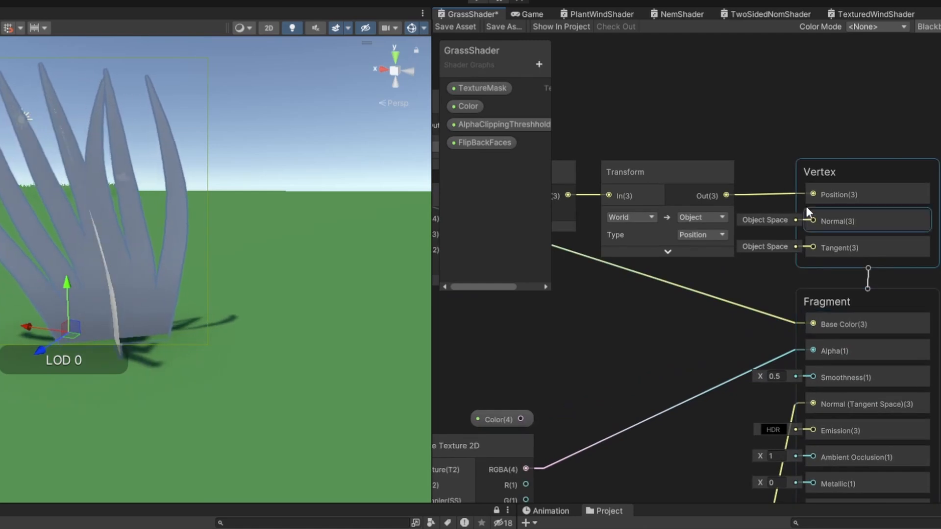
Disconnect the Transform output from the vertex Position and save the shader to inspect the grass without wind
left_click_drag(795, 192, 783, 182)
left_click(741, 107)
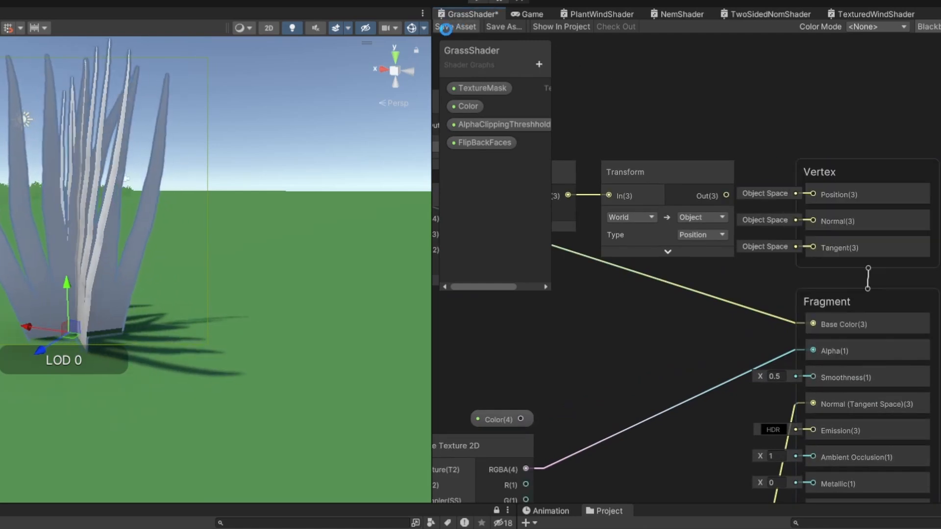
key("ctrl+s")
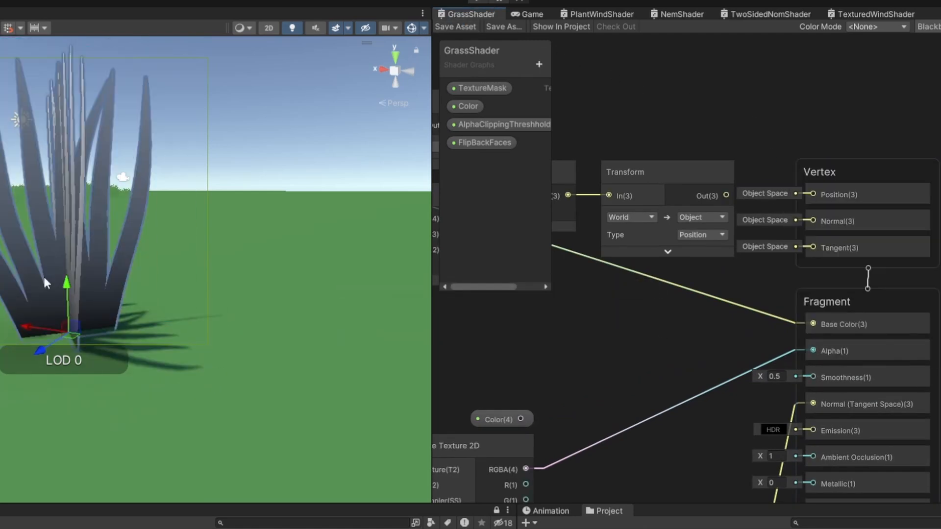
scroll(125, 375, "up", 5)
right_click_drag(124, 370, 118, 335)
key("e")
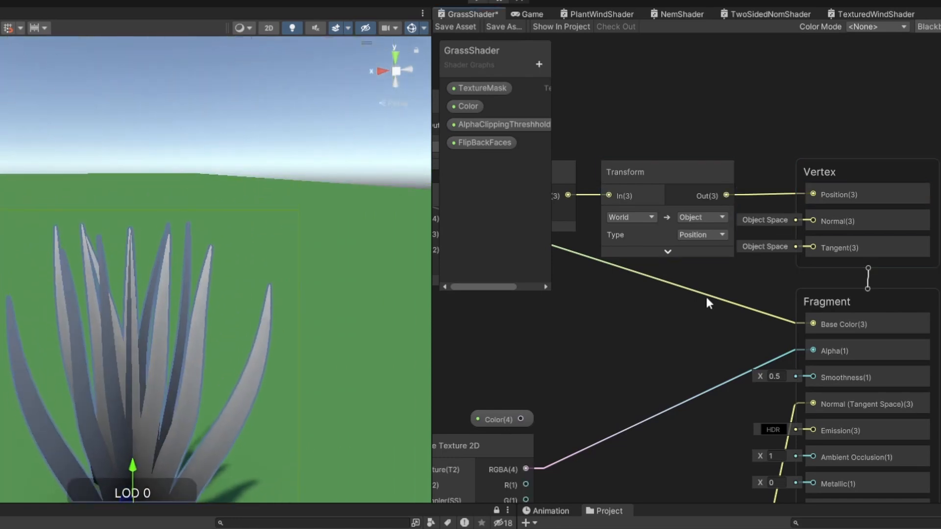
Add a second Multiply node combining the first Multiply with the Split's G output, and feed it into the Combine's R input
scroll(823, 339, "down", 3)
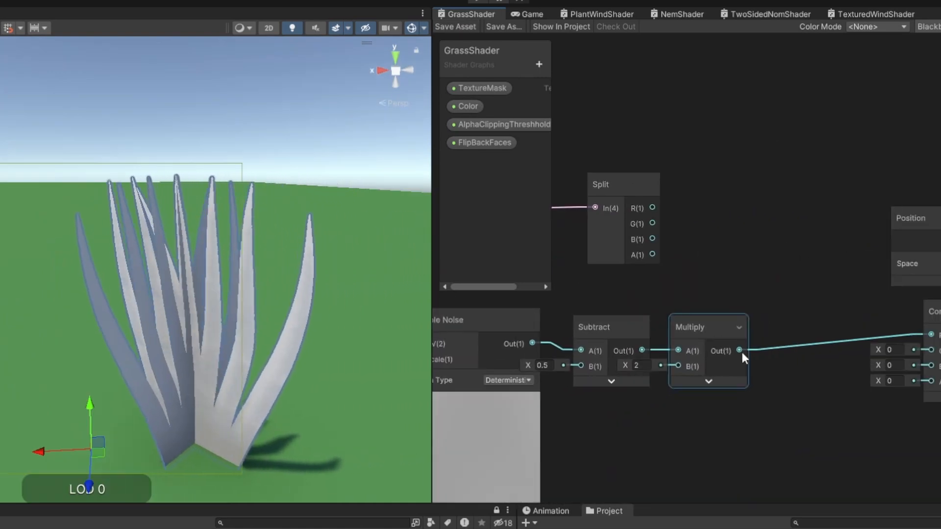
left_click_drag(741, 350, 815, 384)
type("mul")
double_click(877, 500)
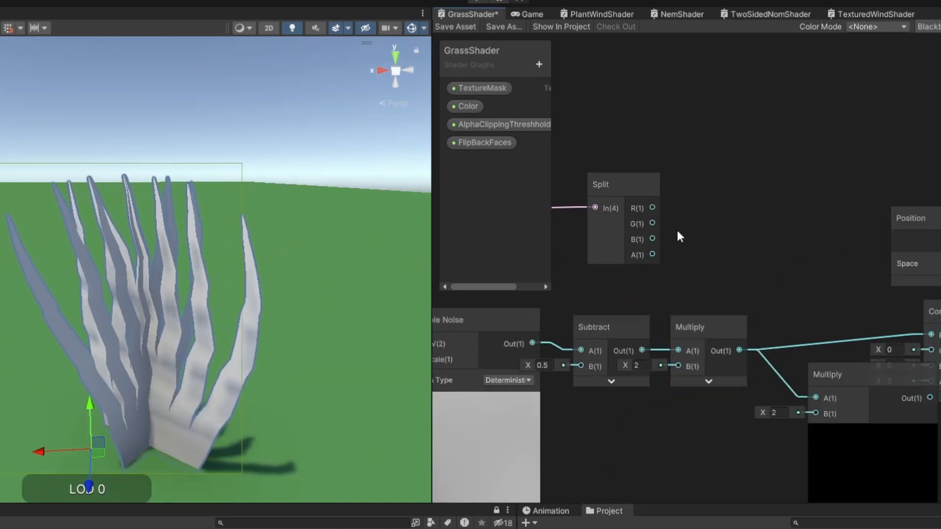
left_click_drag(652, 208, 815, 413)
left_click(665, 220)
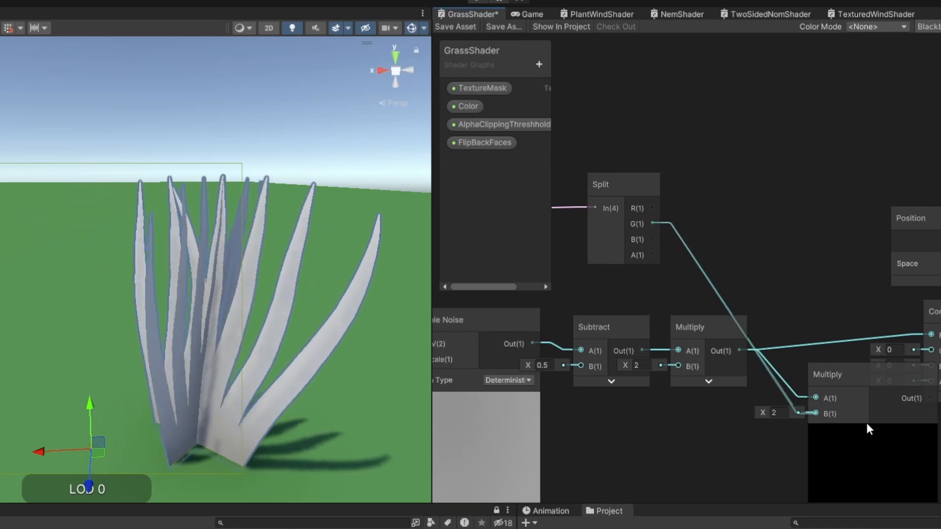
left_click_drag(879, 399, 932, 336)
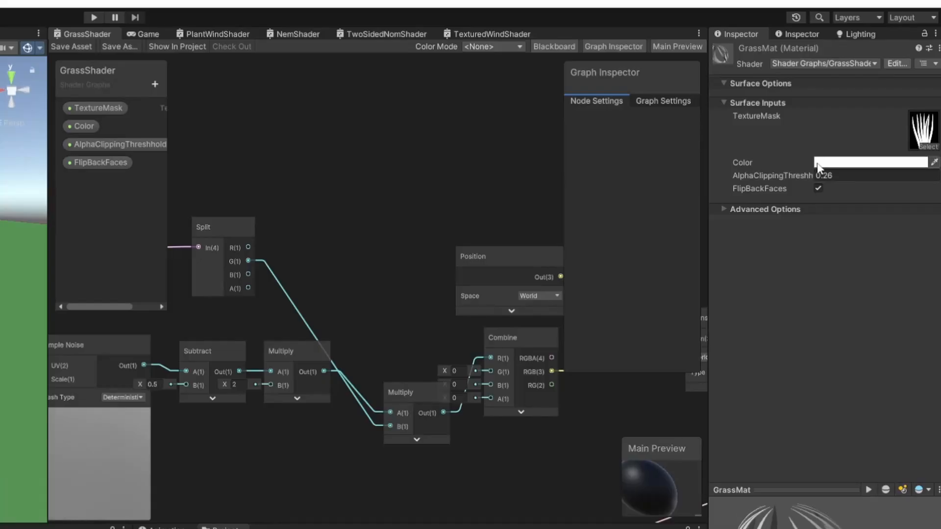
Set the GrassMat material's Color to green and view the grass in the scene
left_click(817, 164)
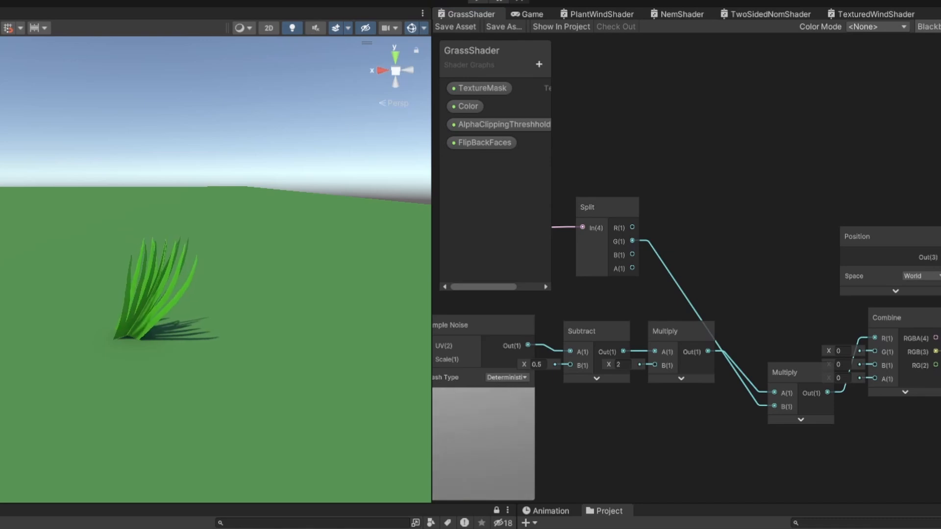
right_click_drag(285, 216, 273, 208)
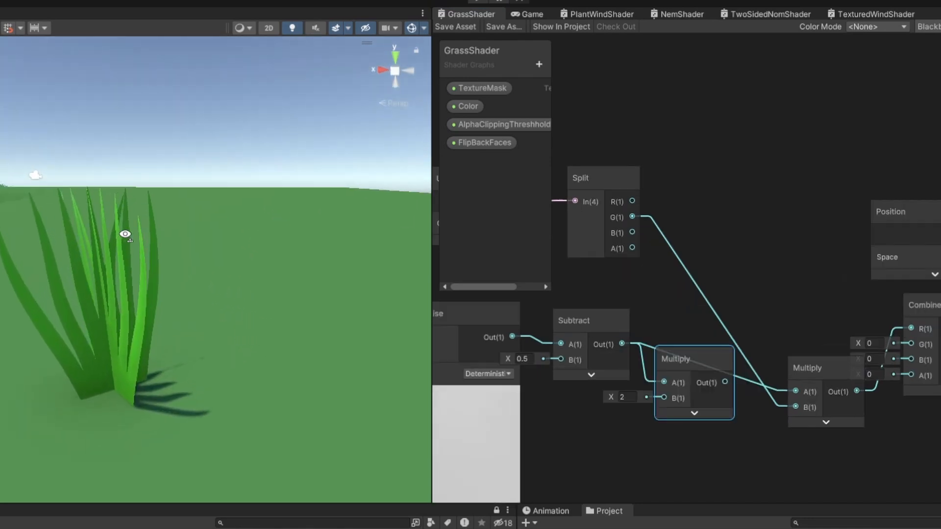
right_click_drag(125, 234, 162, 229)
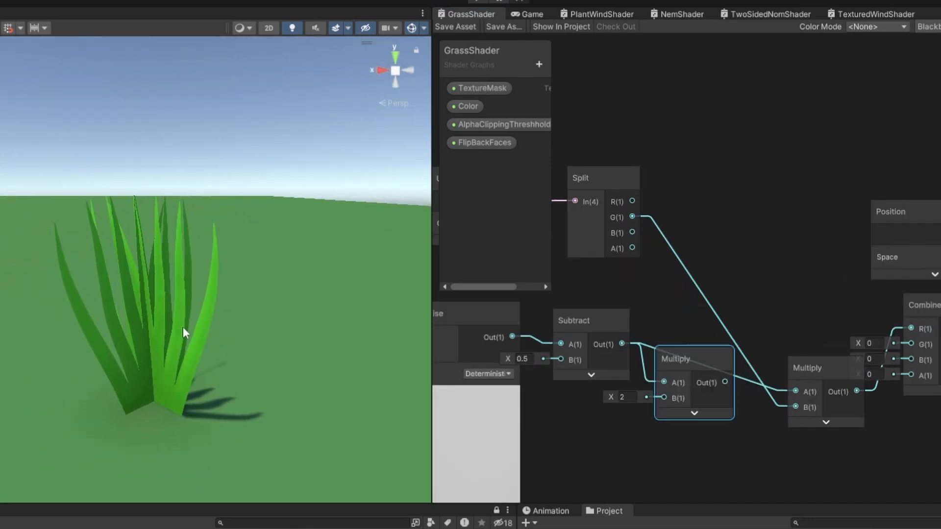
Insert a new Multiply node between the Subtract output and the A input of the Multiply that uses the Split's G channel
middle_click_drag(580, 328, 884, 294)
scroll(556, 364, "down", 2)
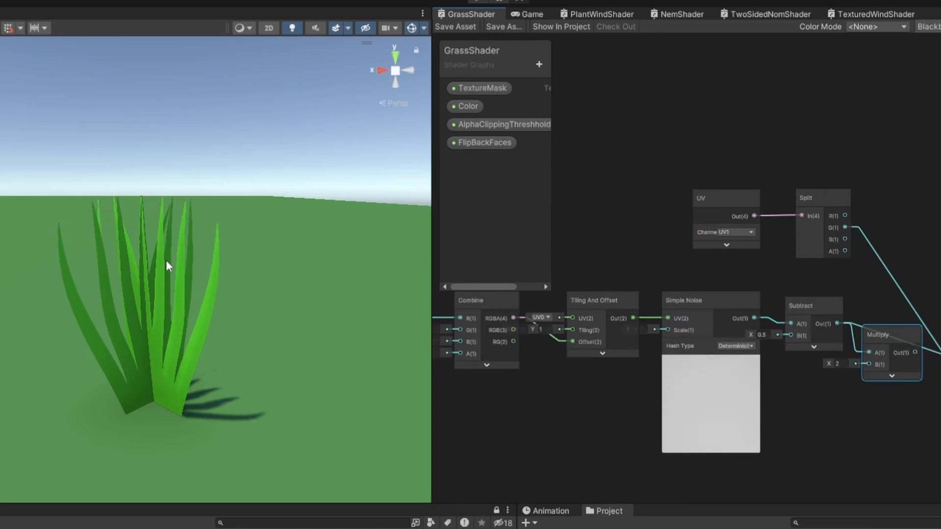
right_click_drag(181, 298, 181, 303)
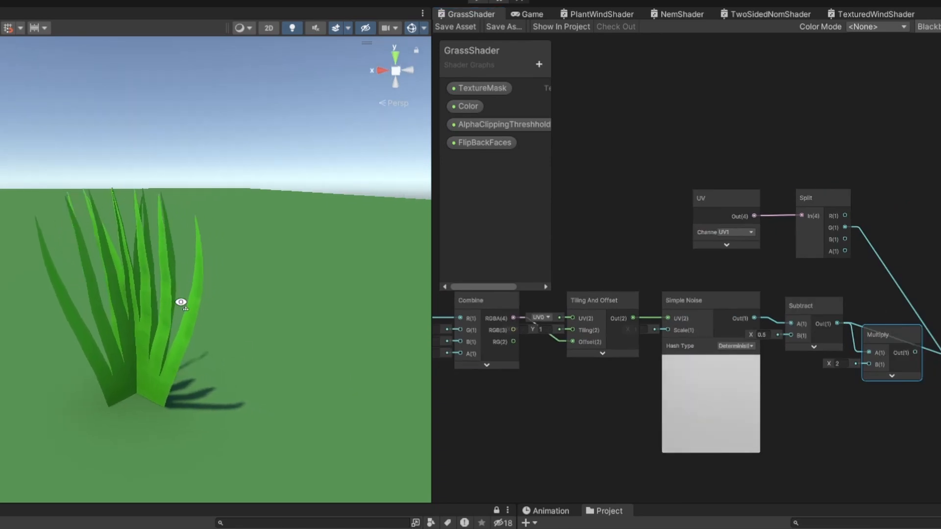
scroll(182, 343, "up", 3)
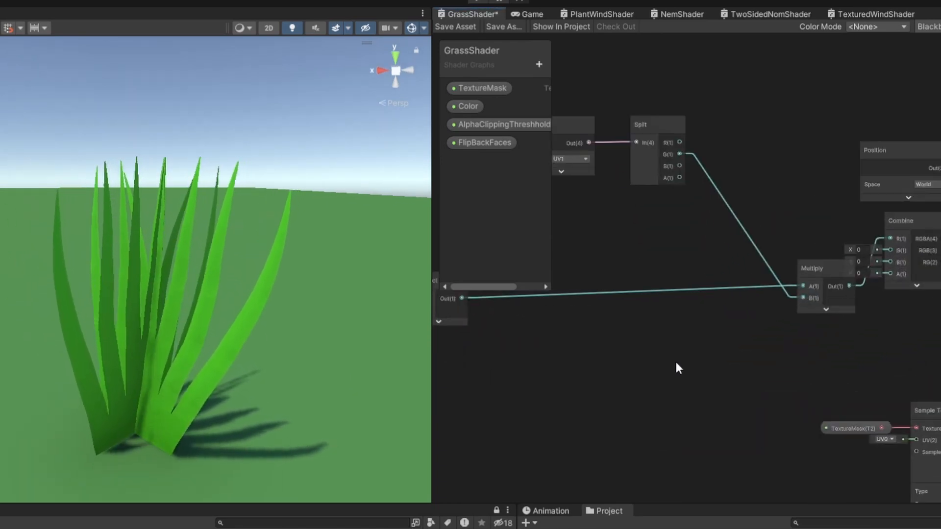
scroll(696, 350, "up", 3)
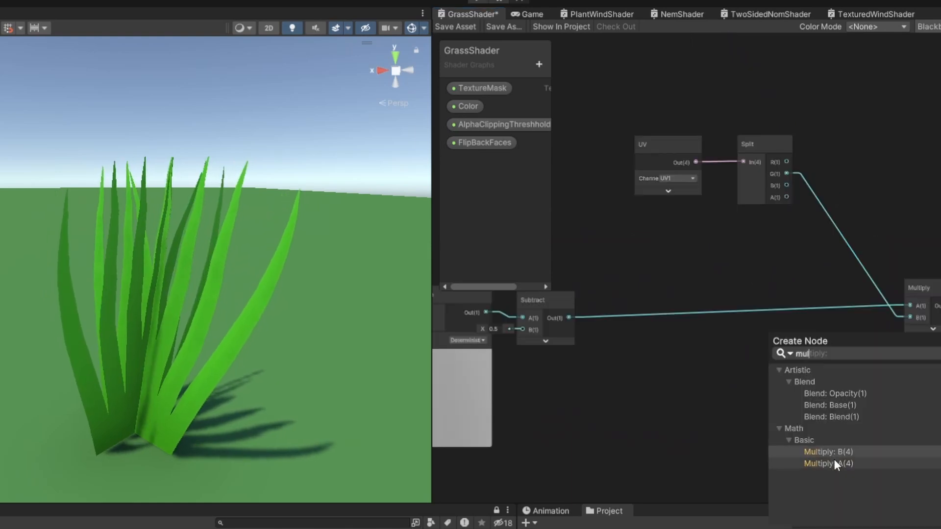
left_click(835, 462)
left_click_drag(854, 357, 910, 305)
Add a Float property named BendStrngth and connect it to the B input of the new Multiply node
left_click(536, 65)
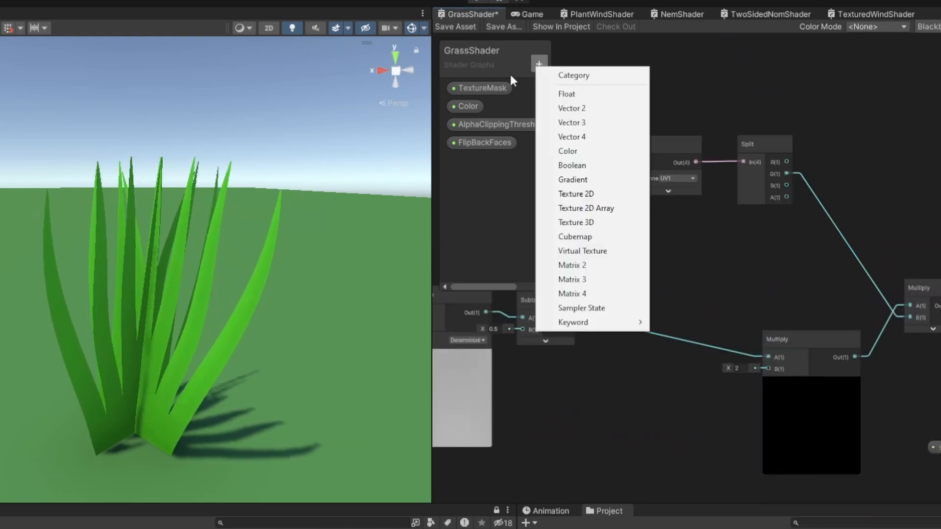
left_click(567, 94)
type("Bend")
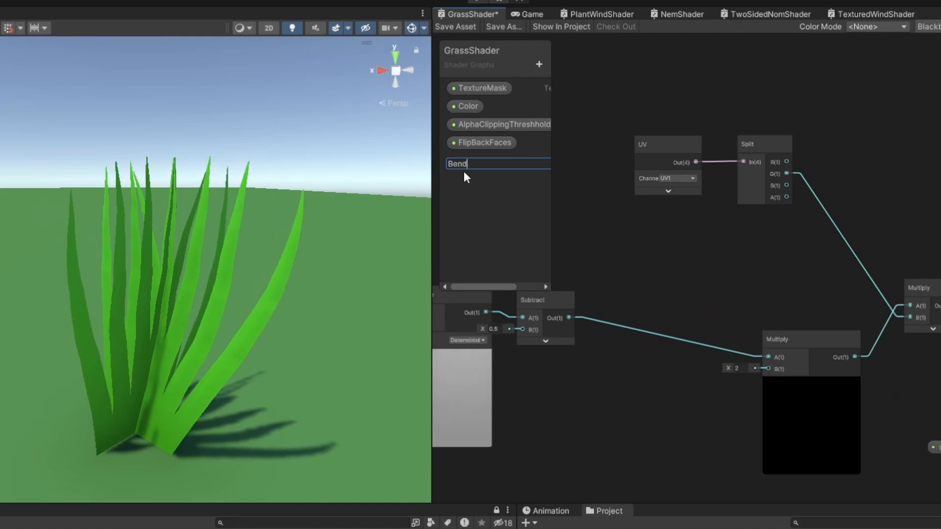
type("Strngth")
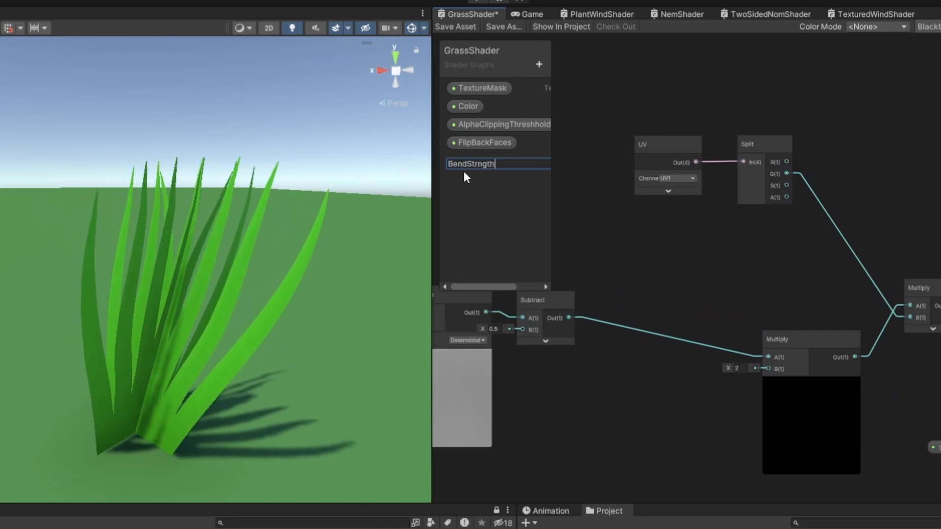
key("Return")
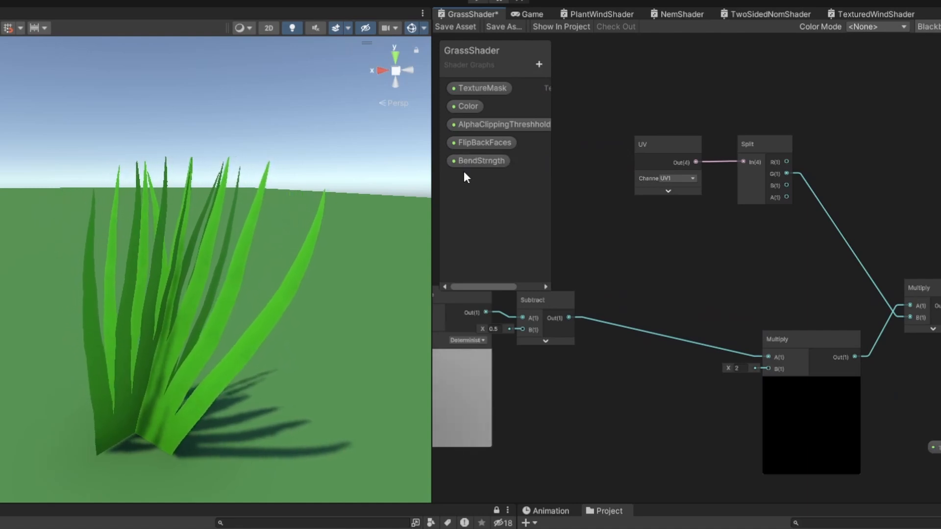
left_click_drag(464, 172, 772, 366)
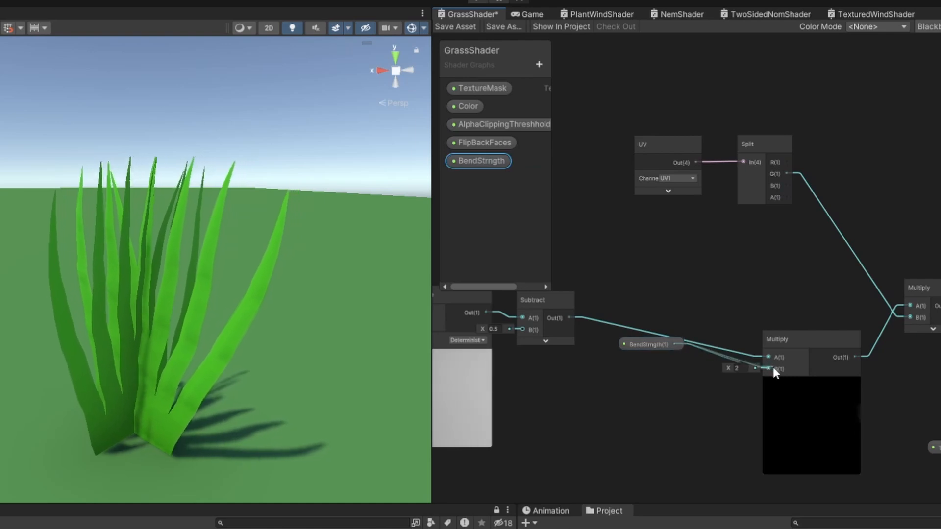
left_click_drag(645, 345, 649, 365)
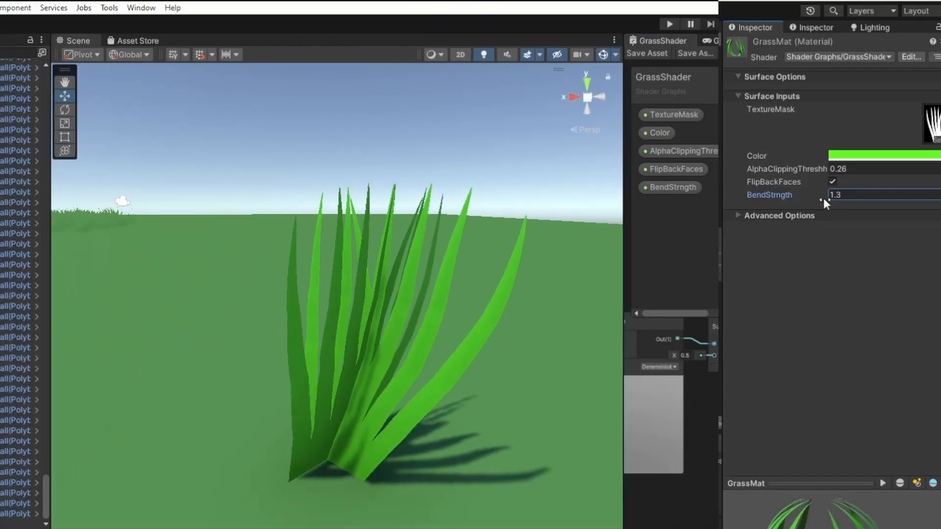
Test the GrassMat material's BendStrngth at 2.86 and finish with it set to 1
type("2.86")
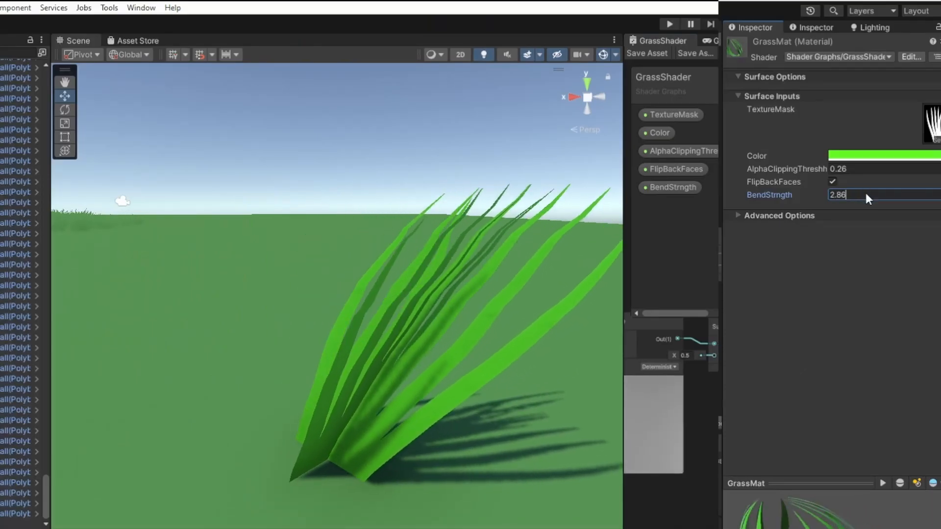
left_click_drag(865, 195, 784, 205)
type("1")
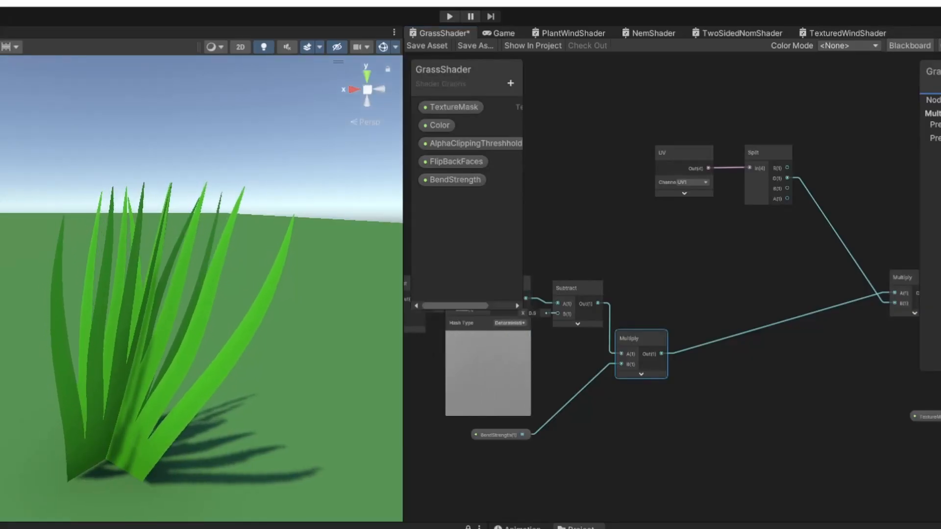
Insert a Multiply node between the Time output and the R input of the Combine that drives Tiling And Offset
middle_click_drag(515, 354, 804, 366)
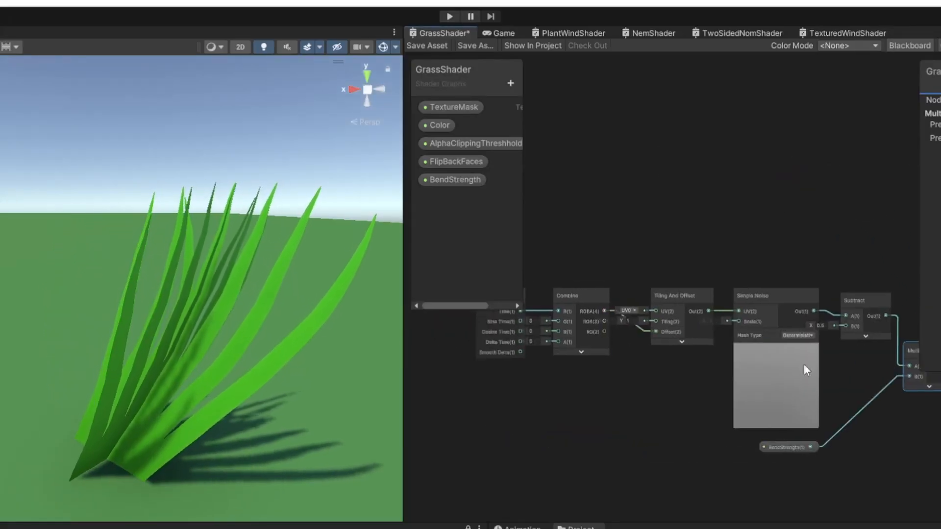
scroll(534, 380, "up", 1)
middle_click_drag(534, 392, 714, 389)
scroll(713, 386, "up", 1)
left_click_drag(663, 257, 620, 275)
type("mul")
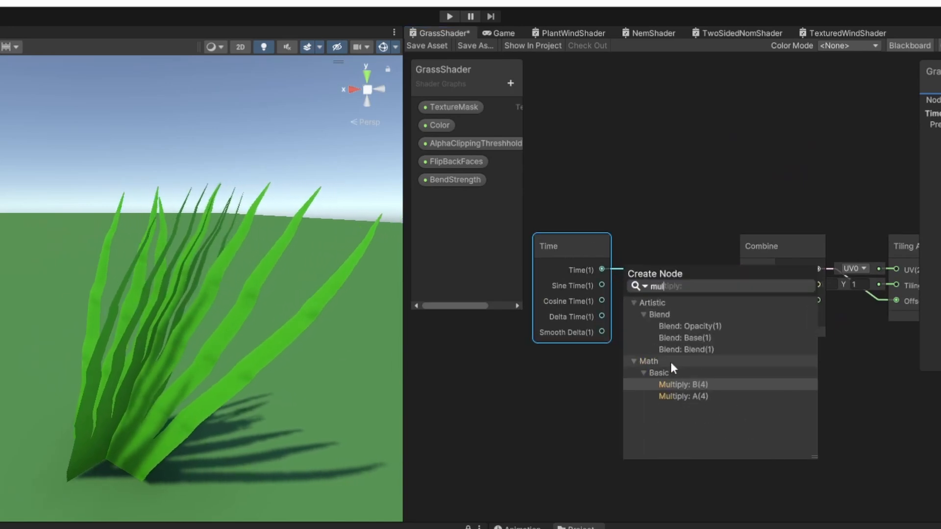
double_click(671, 395)
left_click(680, 324)
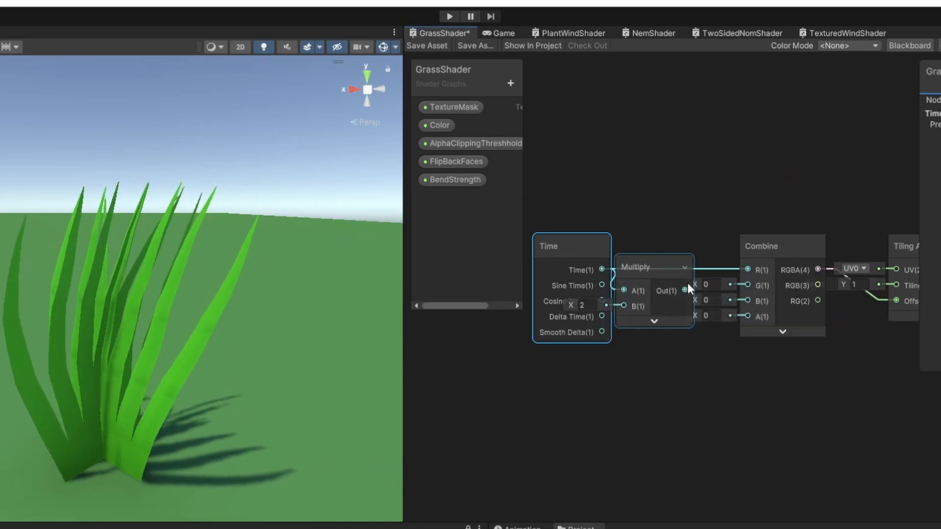
left_click_drag(685, 289, 747, 269)
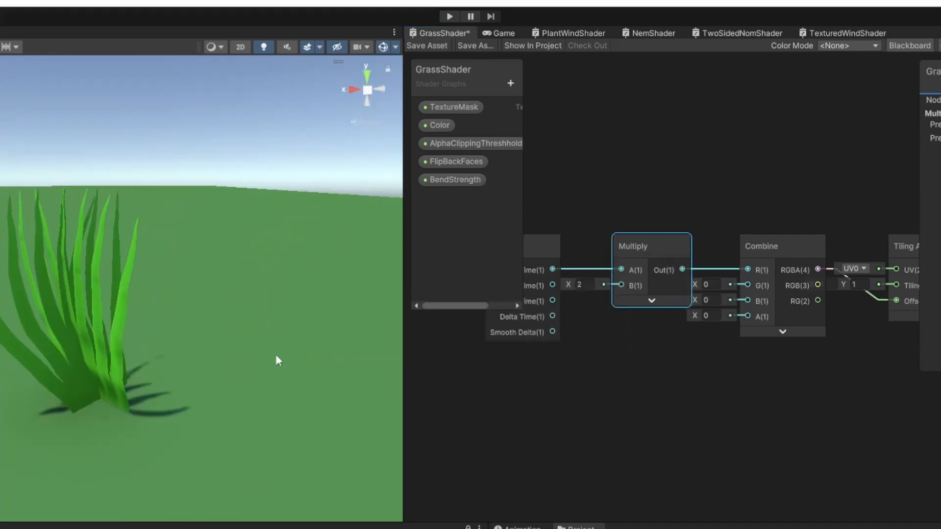
Duplicate the grass clump several times side by side to form a row in the scene
scroll(850, 398, "down", 3)
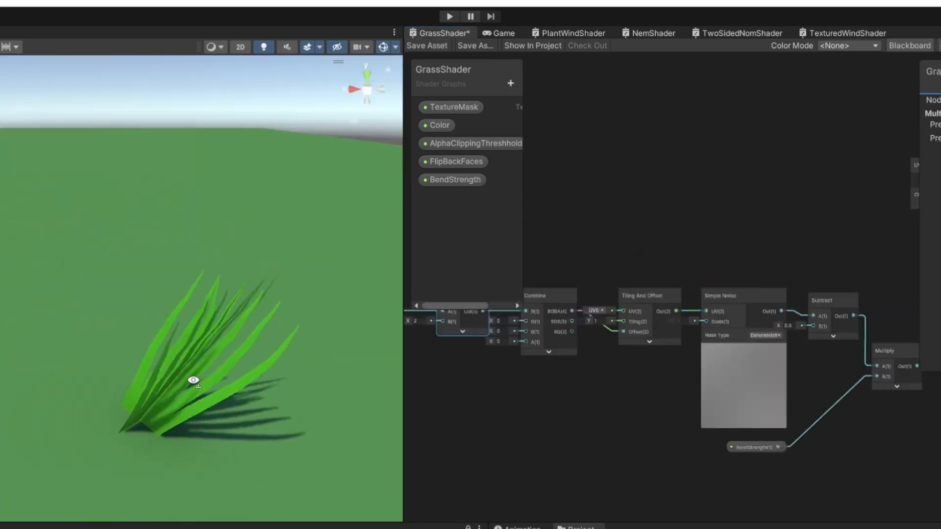
right_click_drag(193, 380, 365, 369)
middle_click_drag(553, 350, 626, 378)
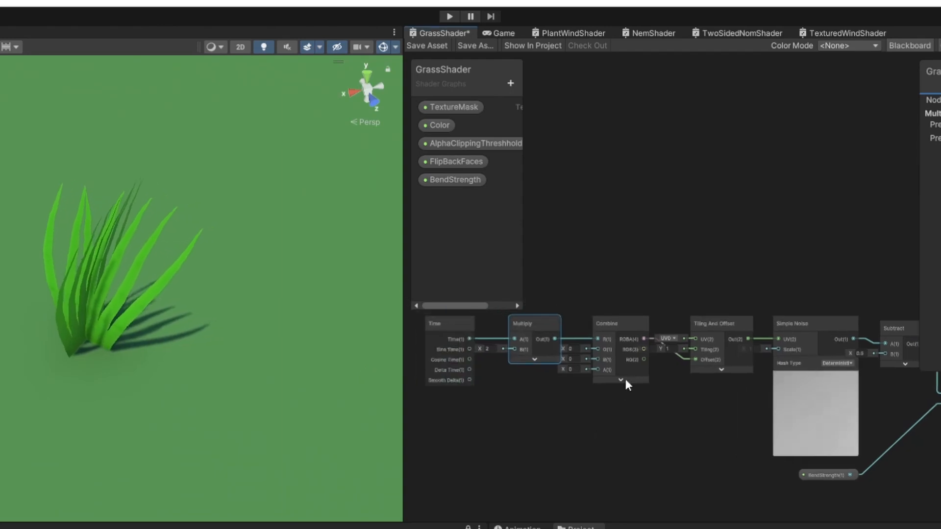
left_click(88, 309)
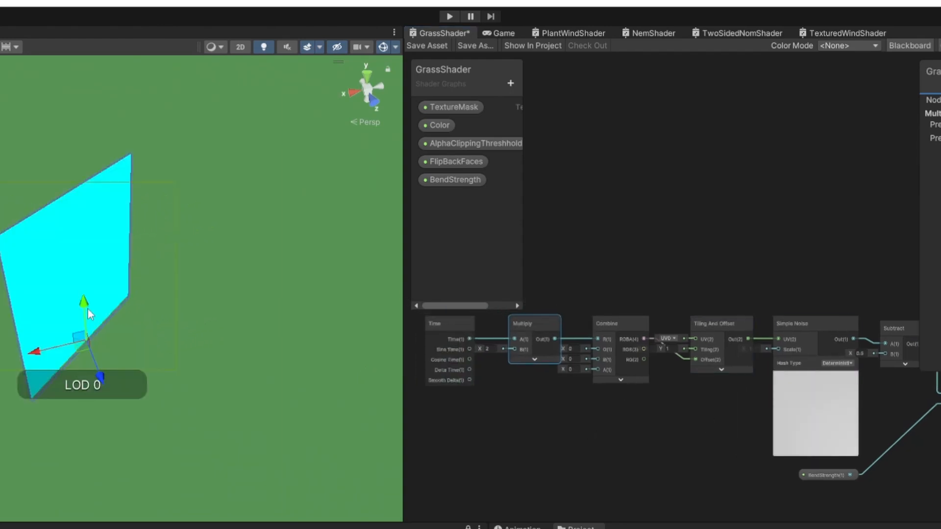
left_click_drag(149, 345, 221, 350)
key("ctrl+d")
key("ctrl+d")
left_click_drag(220, 350, 319, 323)
key("ctrl+d")
left_click_drag(250, 399, 98, 231)
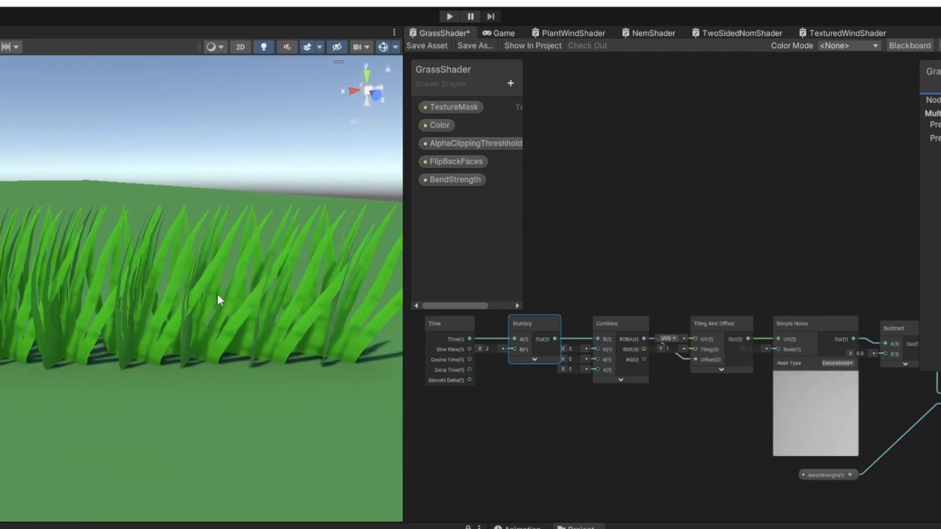
left_click_drag(219, 299, 183, 280, "alt")
scroll(183, 294, "down", 3)
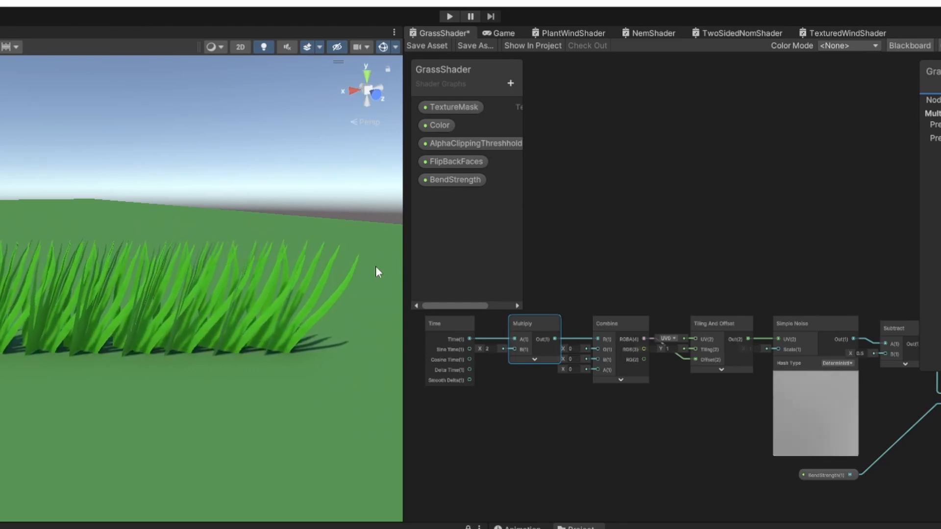
Move the Time, Multiply and Combine nodes aside, and add a Position node in Absolute World space feeding a new Split node
left_click_drag(479, 437, 546, 388)
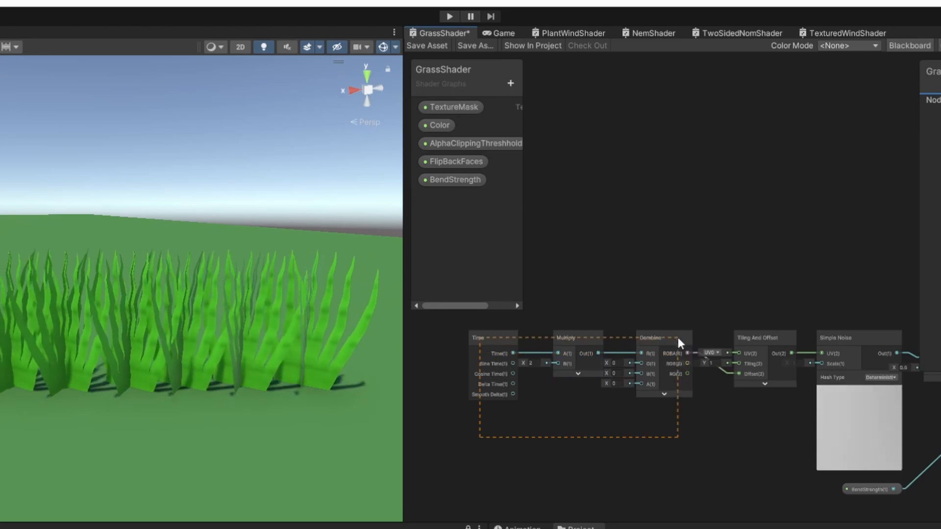
middle_click_drag(545, 384, 632, 378)
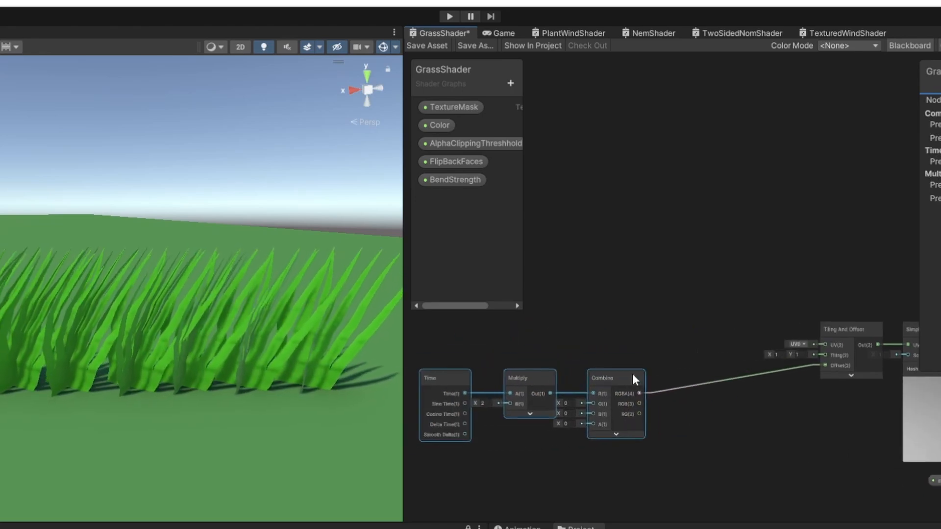
key("space")
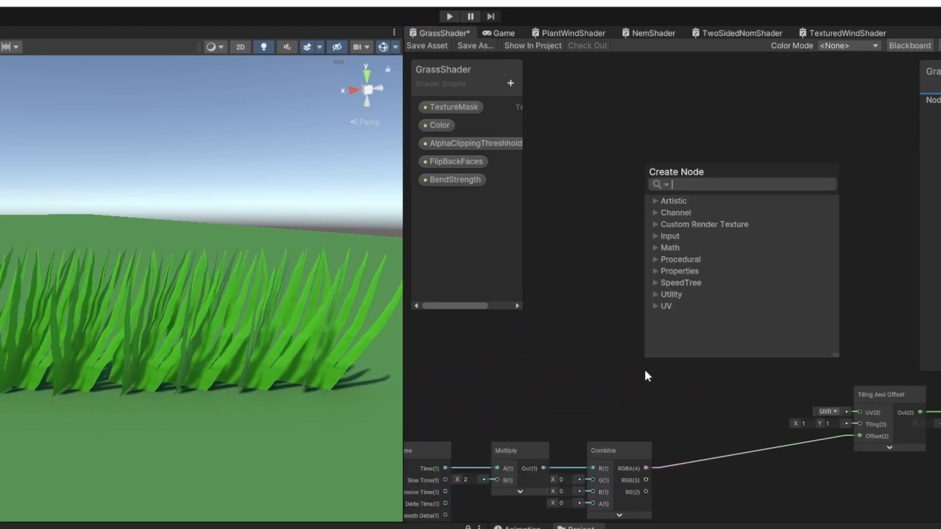
type("pos")
key("Return")
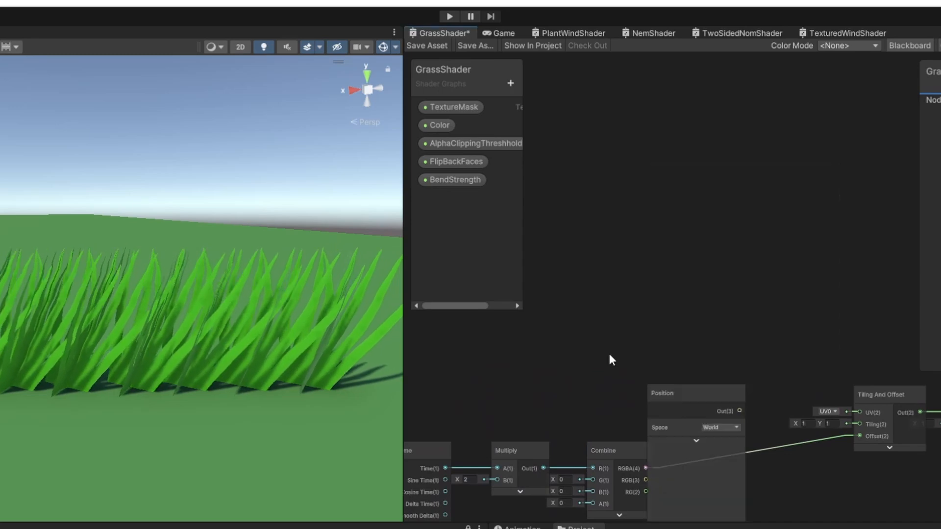
left_click(720, 428)
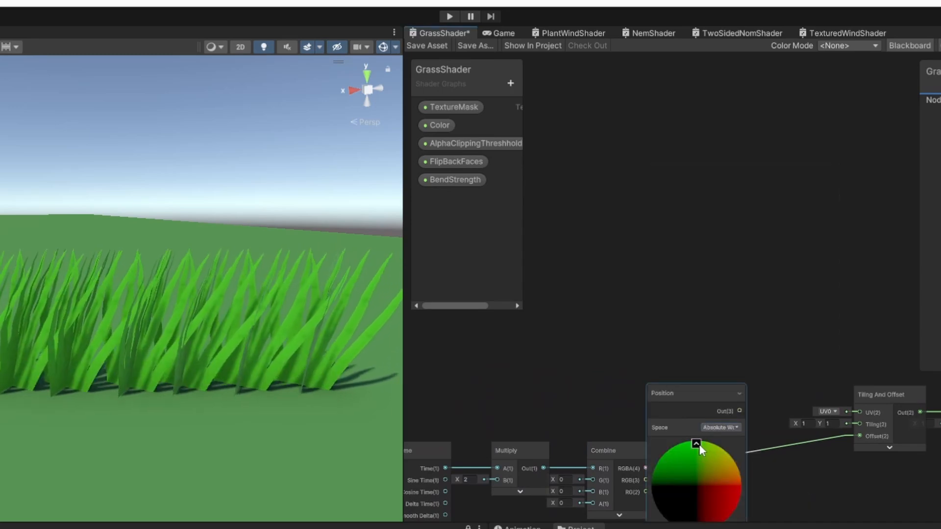
left_click(697, 444)
left_click_drag(690, 407, 459, 377)
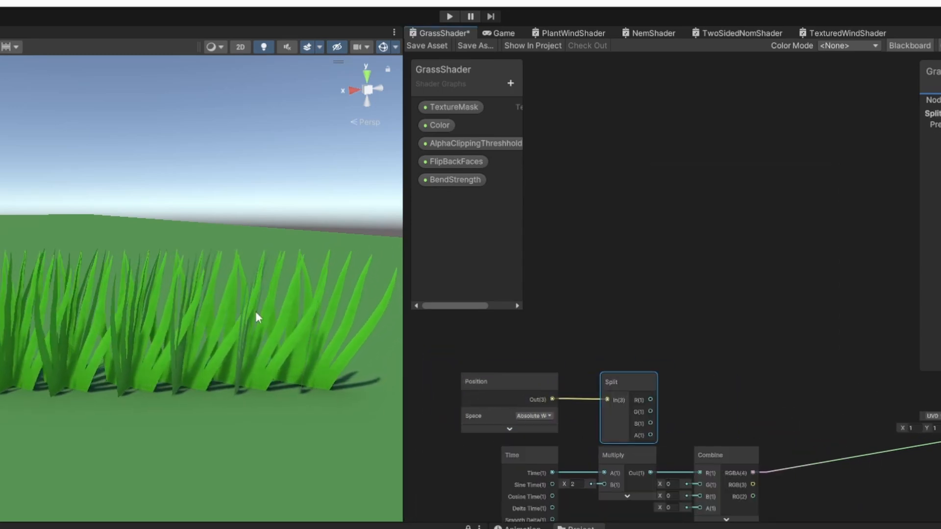
Create a Combine node that takes the position Split's R output in R and its B output in G
key("e")
right_click_drag(240, 319, 245, 357)
key("q")
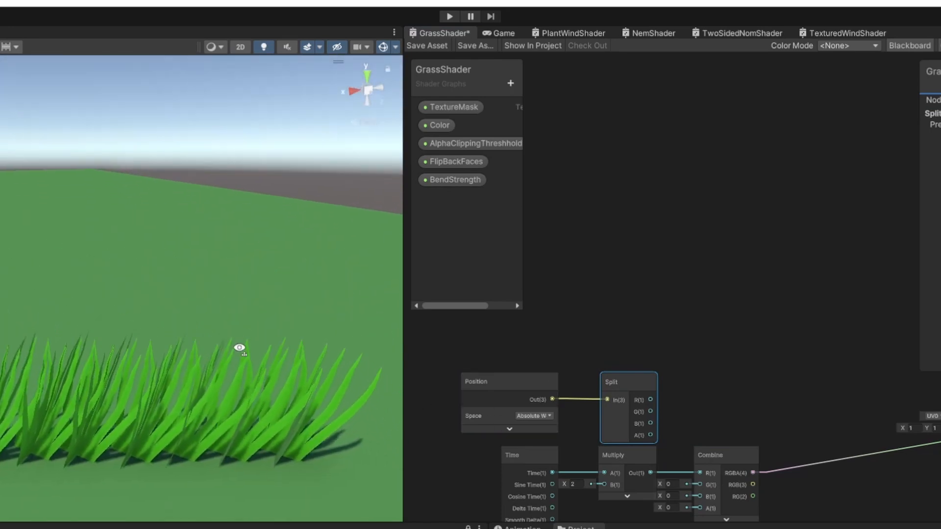
scroll(676, 414, "up", 2)
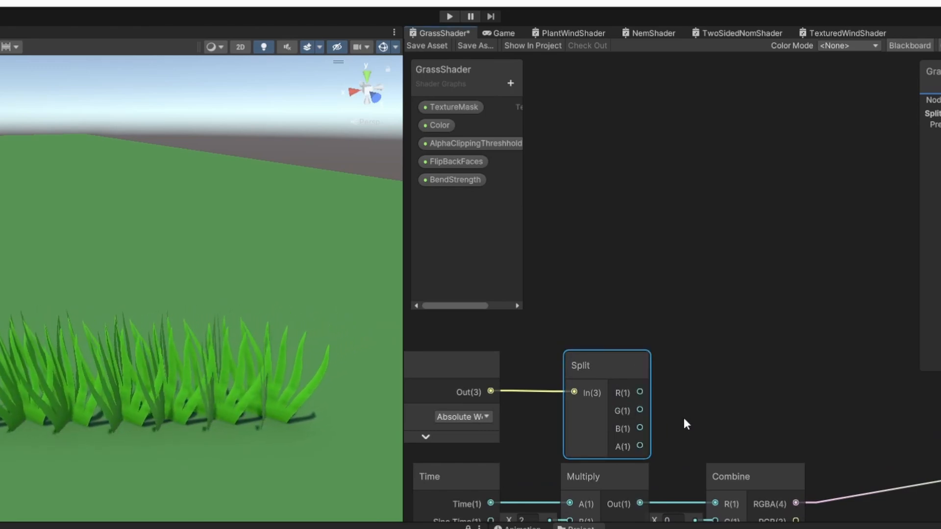
scroll(647, 382, "down", 2)
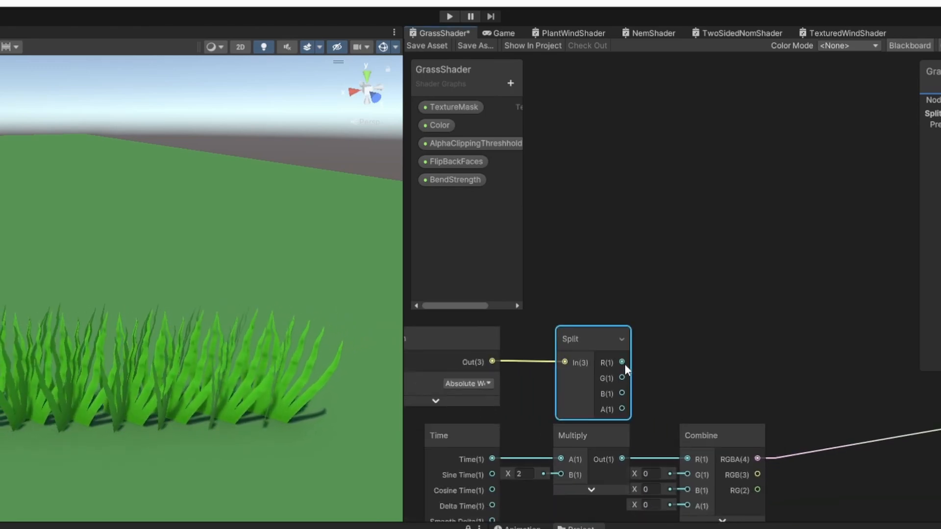
left_click_drag(622, 377, 701, 358)
type("combine")
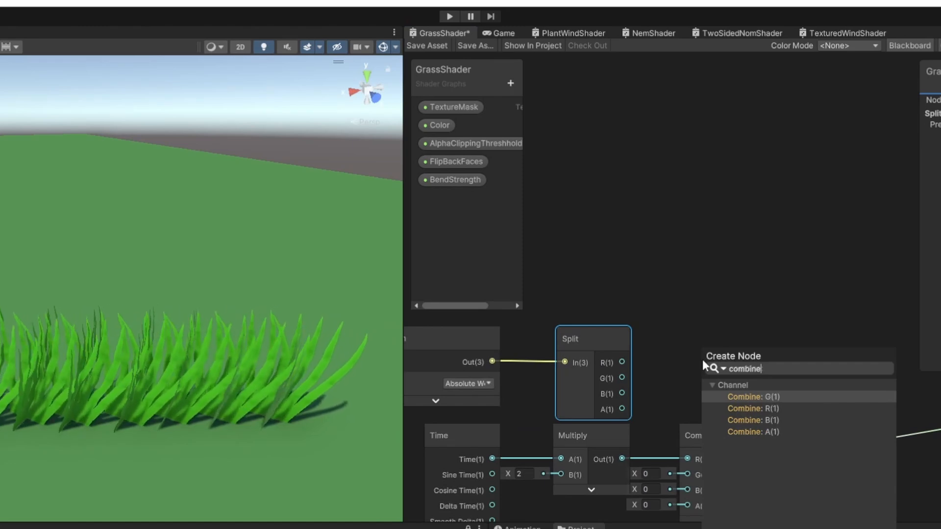
key("Return")
left_click(760, 421)
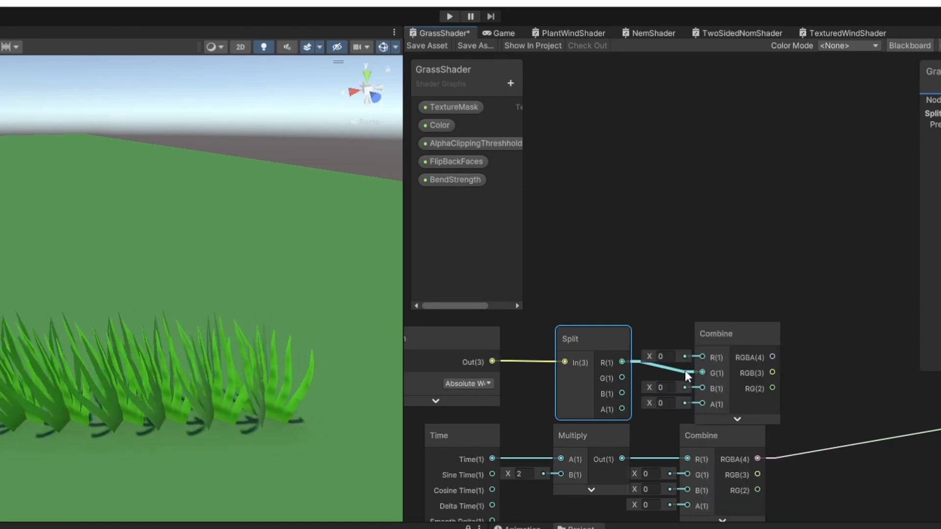
left_click_drag(684, 370, 700, 356)
left_click_drag(621, 393, 696, 371)
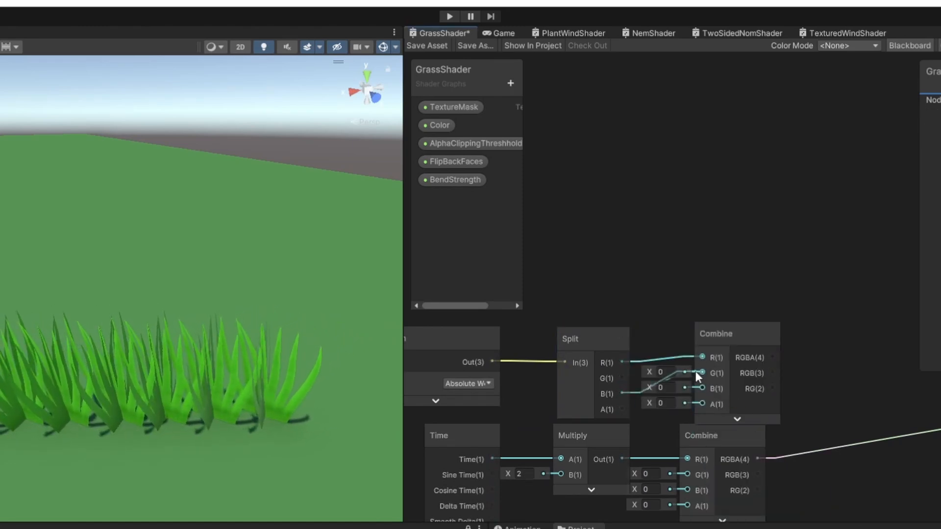
left_click(610, 393)
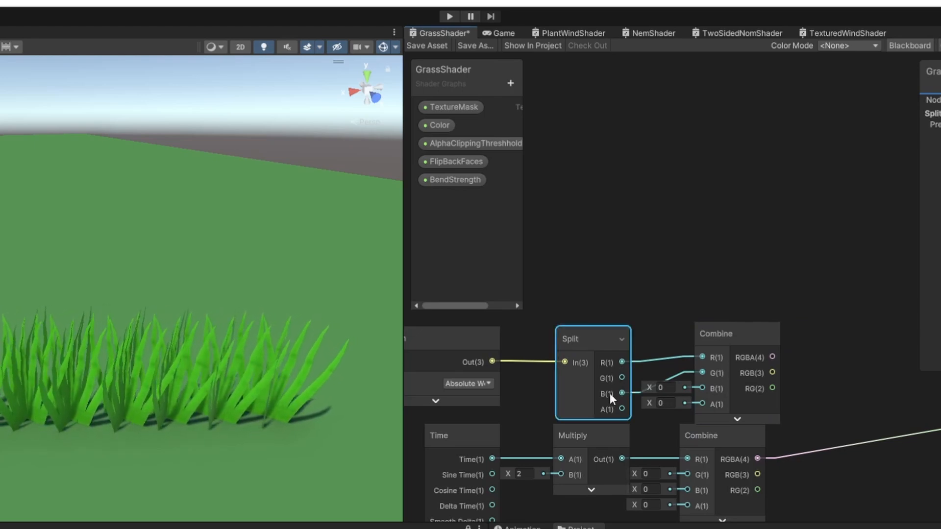
right_click_drag(182, 313, 156, 281)
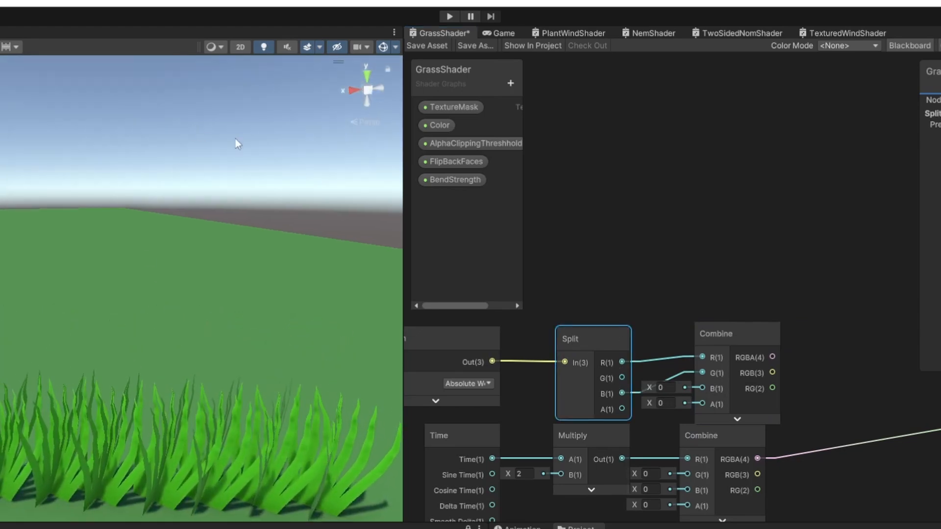
right_click_drag(263, 176, 296, 294)
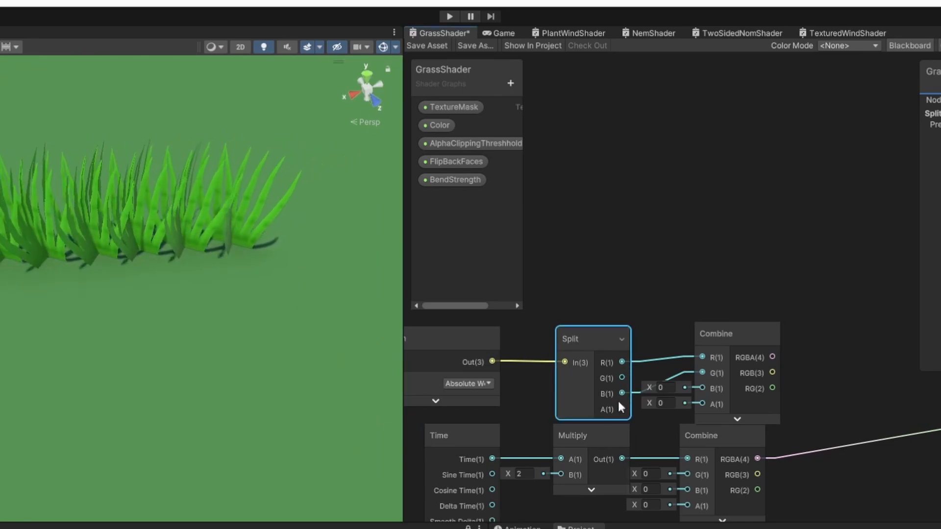
right_click_drag(120, 241, 164, 388)
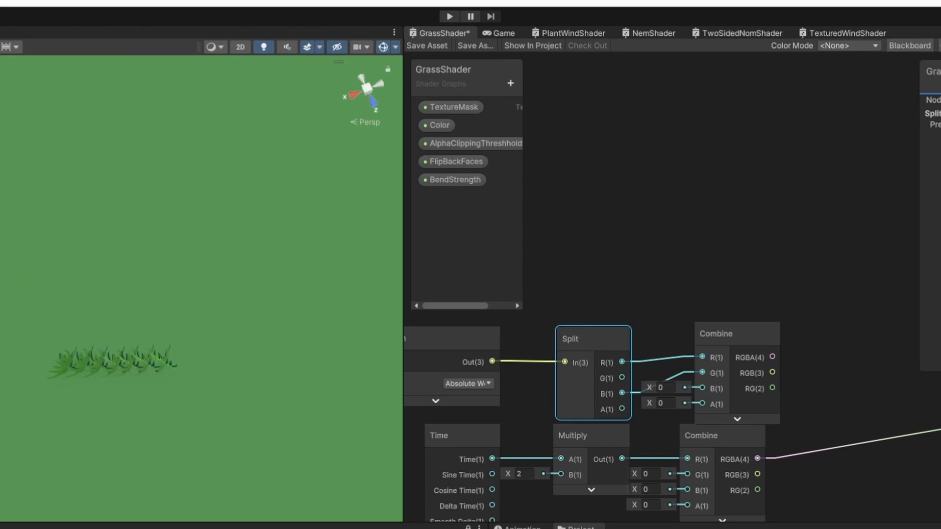
right_click_drag(43, 308, 87, 311)
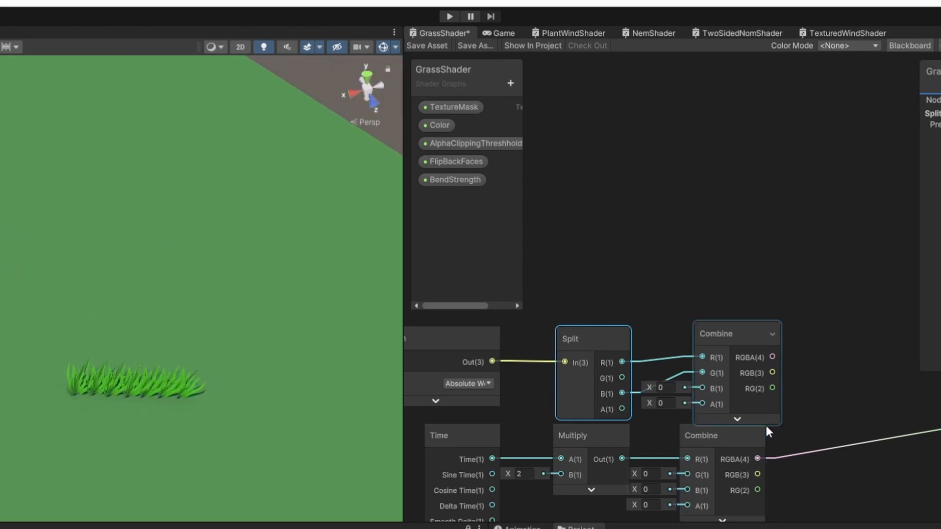
Connect the RGBA output of the position Combine node to the UV input of Tiling And Offset and save the graph
middle_click_drag(767, 431, 617, 433)
left_click_drag(624, 369, 783, 387)
left_click(828, 331)
middle_click_drag(848, 400, 607, 378)
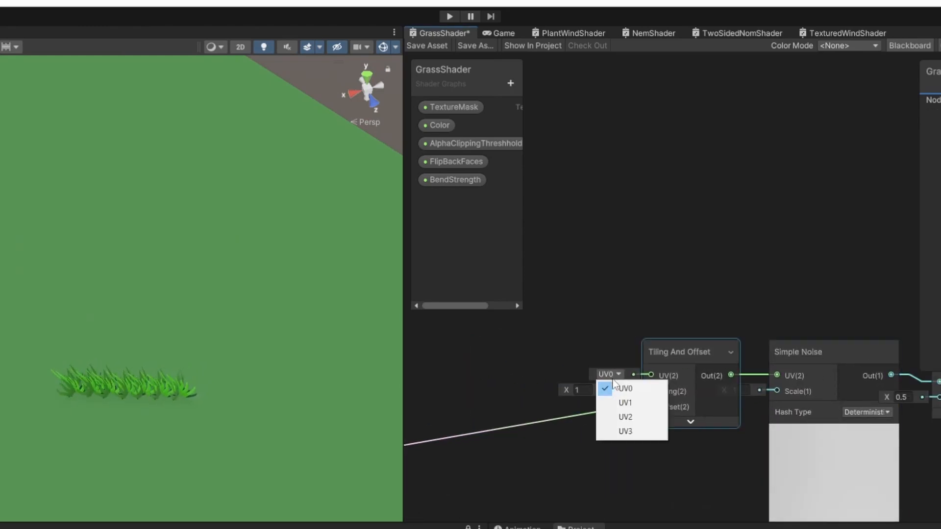
left_click(665, 356)
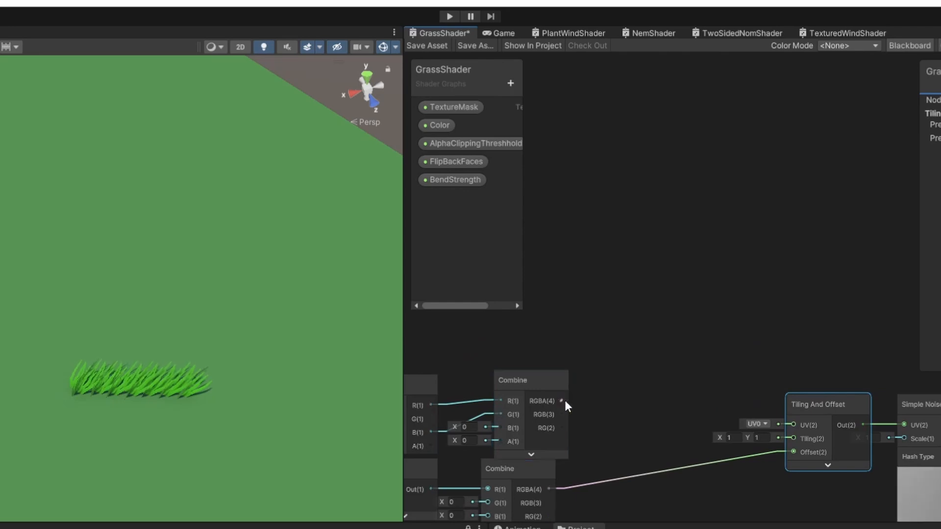
left_click_drag(763, 428, 791, 425)
right_click_drag(175, 331, 224, 200)
key("ctrl+s")
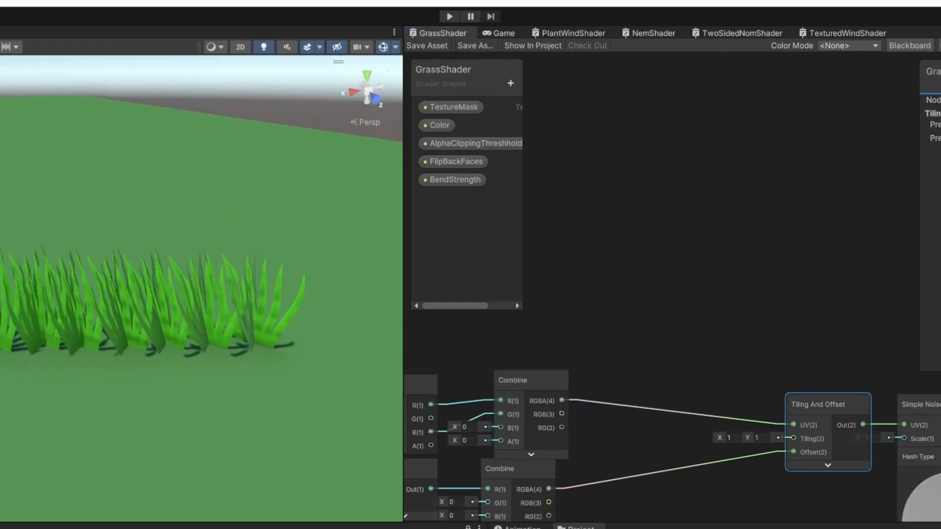
Create a 3D Plane object in the scene near the grass row
right_click_drag(254, 293, 215, 387)
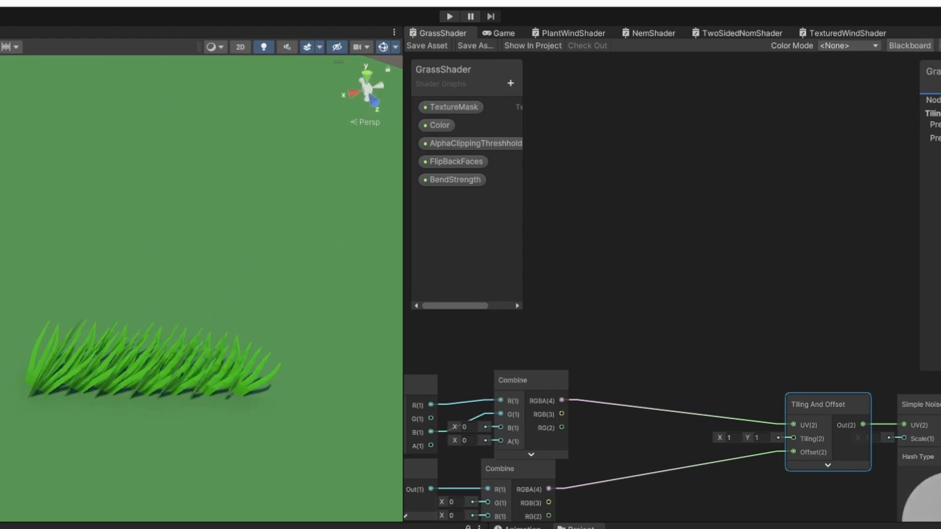
left_click(2, 85)
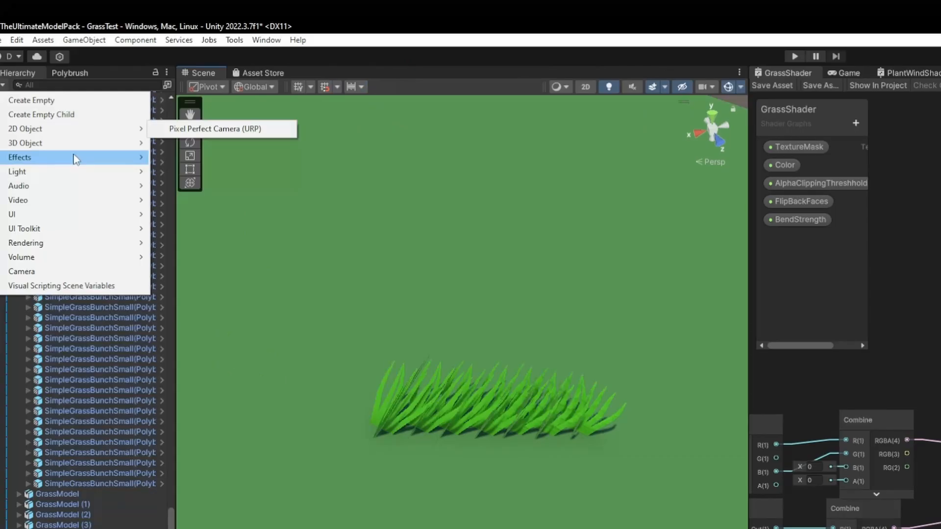
mouse_move(77, 141)
left_click(201, 200)
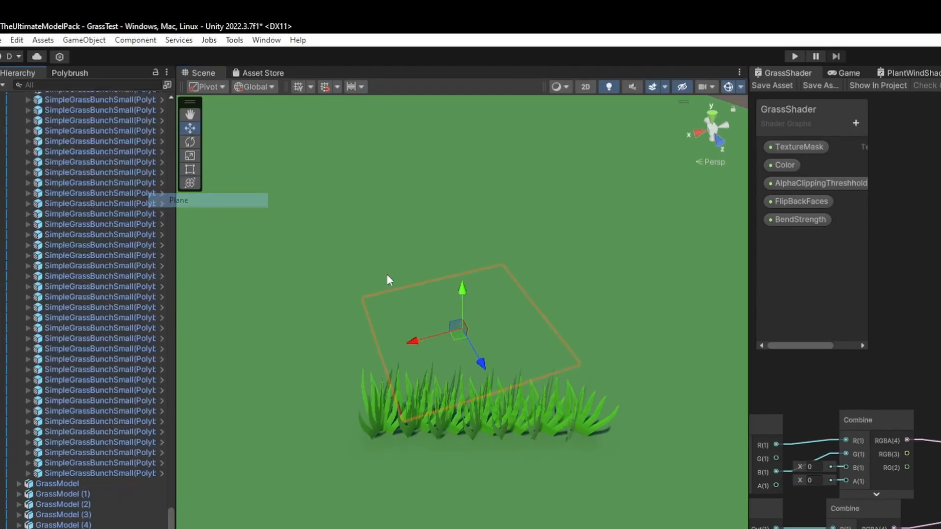
Move the plane up above the ground behind the grass row and apply the grass material to it
left_click_drag(467, 334, 496, 178)
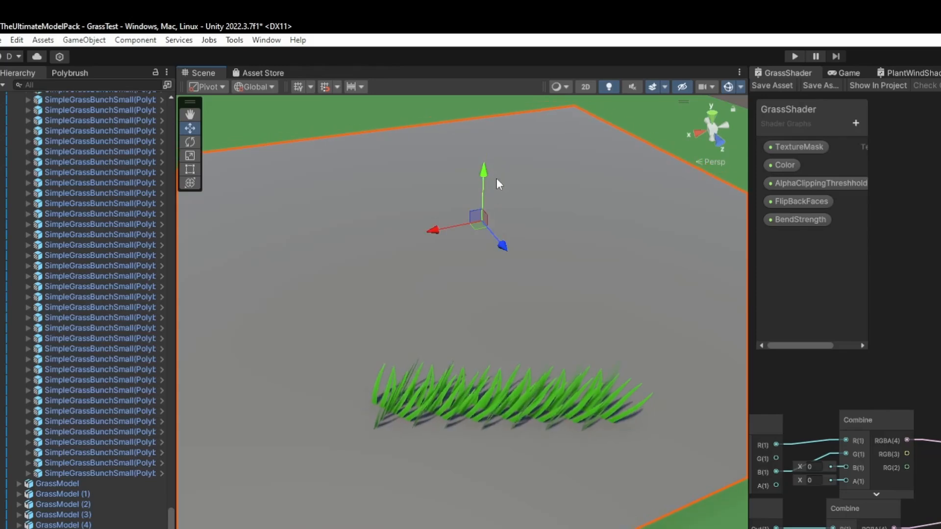
right_click_drag(496, 178, 486, 260)
left_click_drag(486, 259, 484, 181)
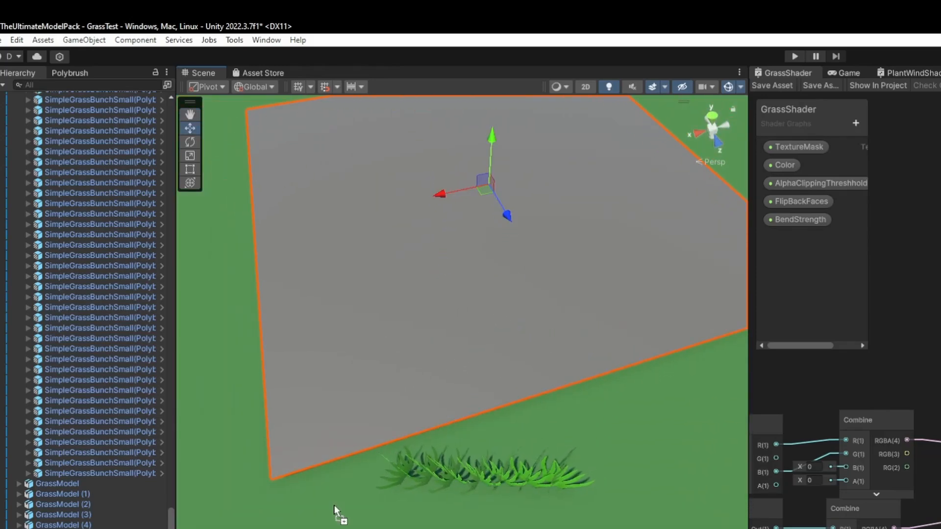
left_click_drag(333, 505, 393, 376)
left_click_drag(524, 343, 505, 308)
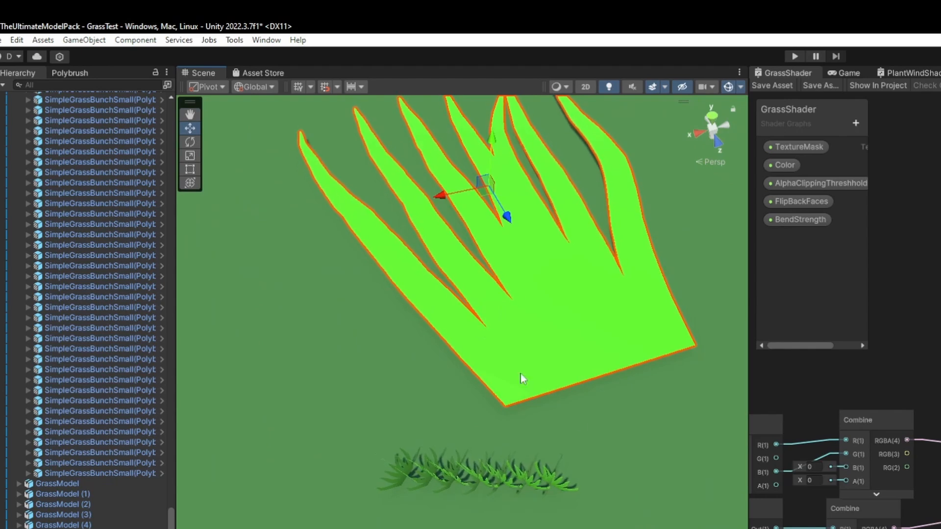
Preview the noise on the meshes by connecting the output of the BendStrength Multiply node to the fragment Base Color
middle_click_drag(923, 494, 582, 413)
scroll(582, 413, "up", 1)
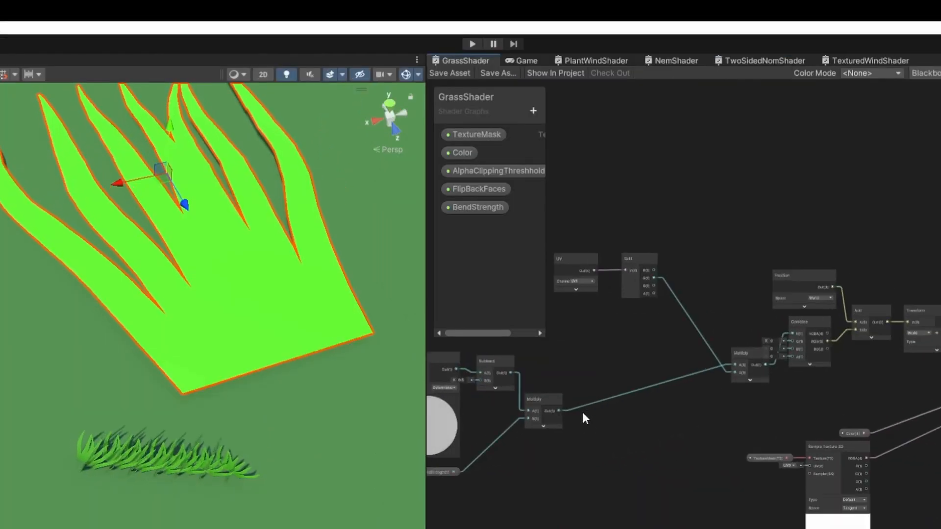
middle_click_drag(703, 406, 610, 419)
middle_click_drag(483, 426, 729, 438)
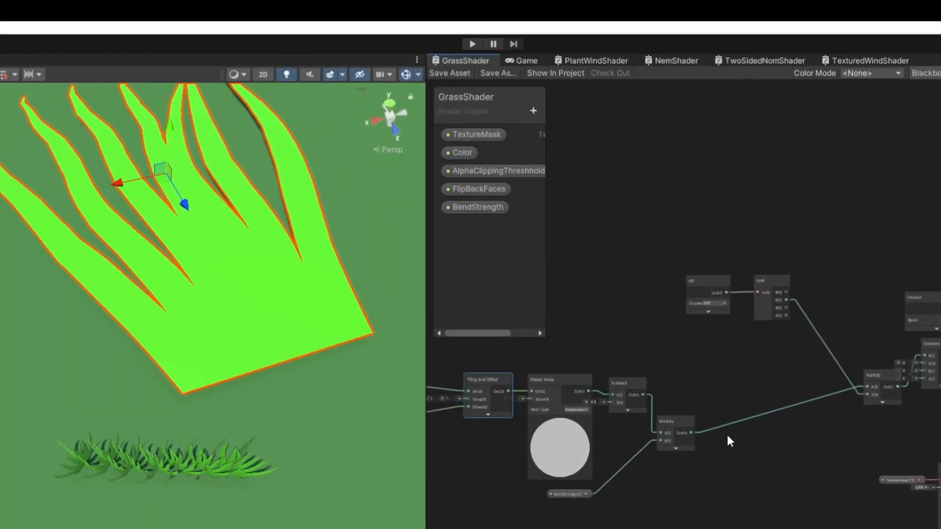
left_click(519, 399)
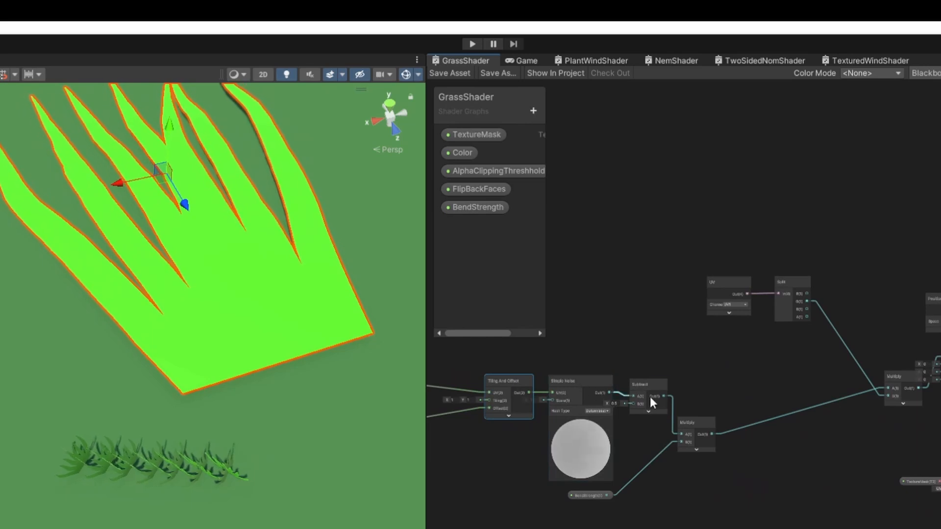
middle_click_drag(650, 396, 560, 408)
left_click_drag(565, 439, 832, 410)
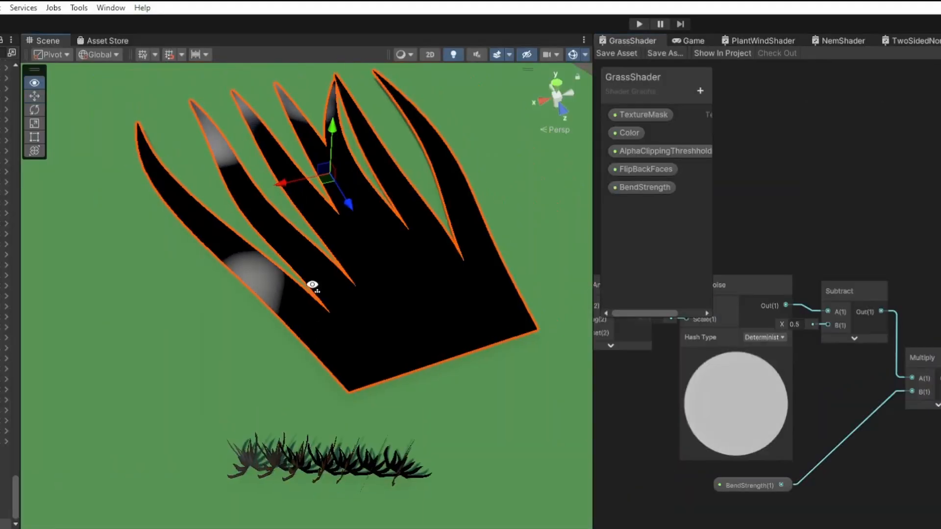
Move the plane horizontally around the scene and examine how the noise pattern falls on it
left_click_drag(312, 285, 328, 328, "alt")
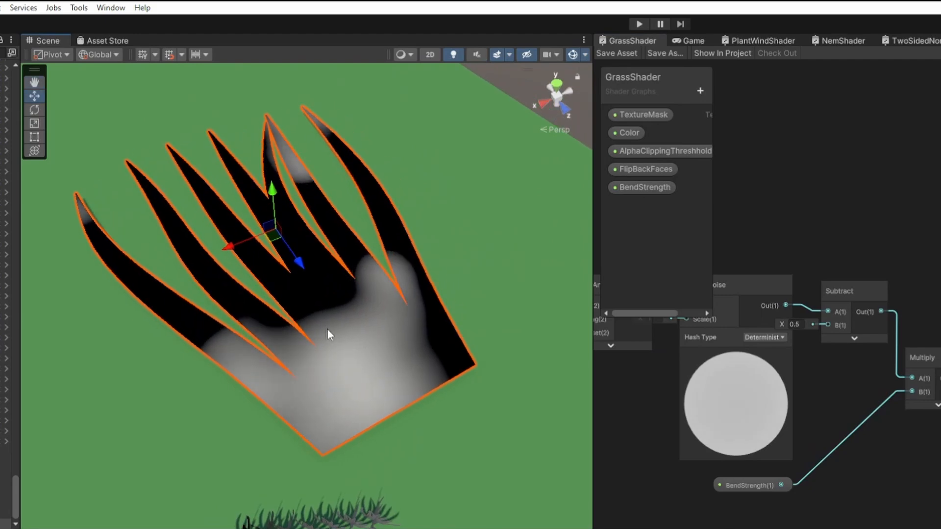
left_click_drag(272, 231, 226, 243)
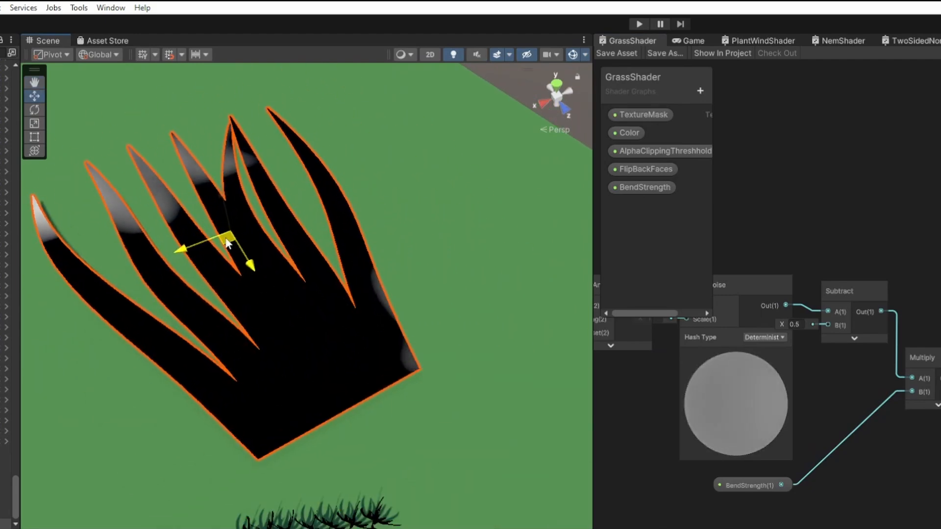
right_click_drag(227, 238, 184, 239)
left_click_drag(287, 242, 228, 389)
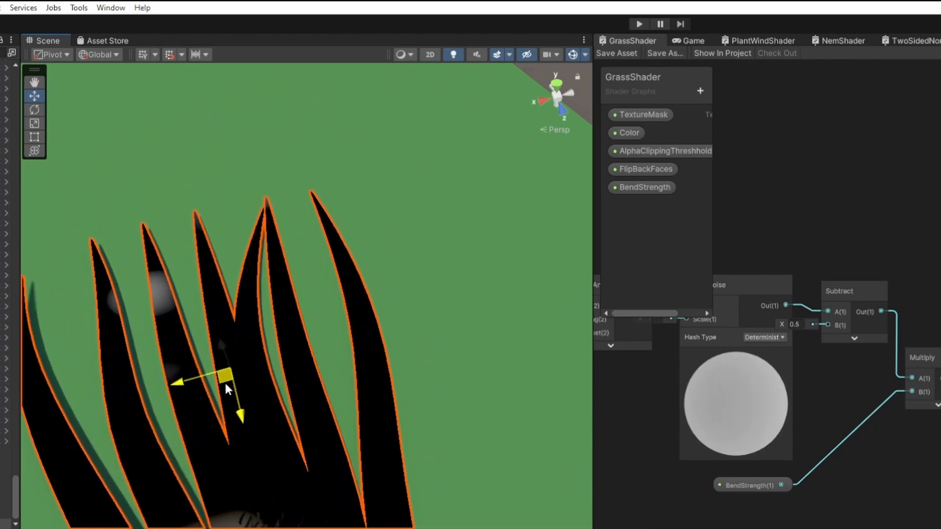
right_click_drag(225, 385, 263, 463)
scroll(238, 444, "up", 3)
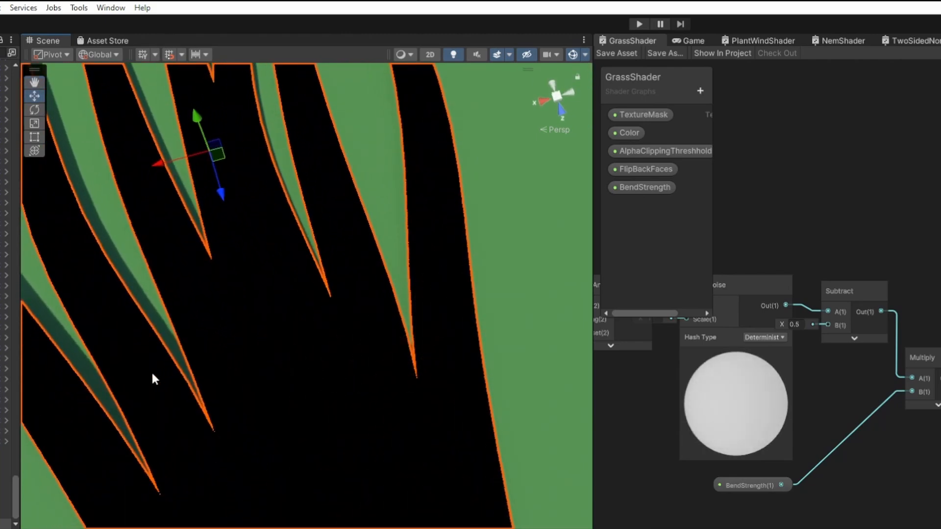
right_click_drag(151, 371, 115, 322)
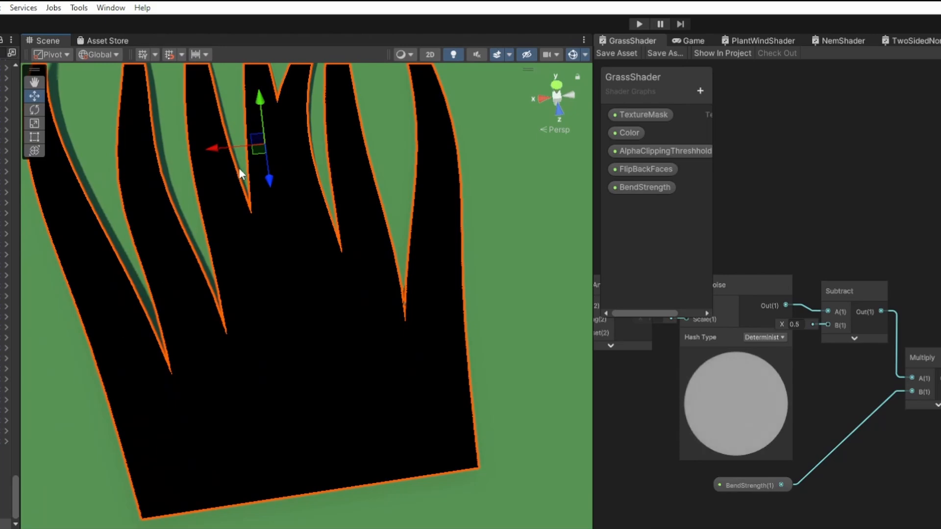
left_click_drag(257, 152, 331, 178)
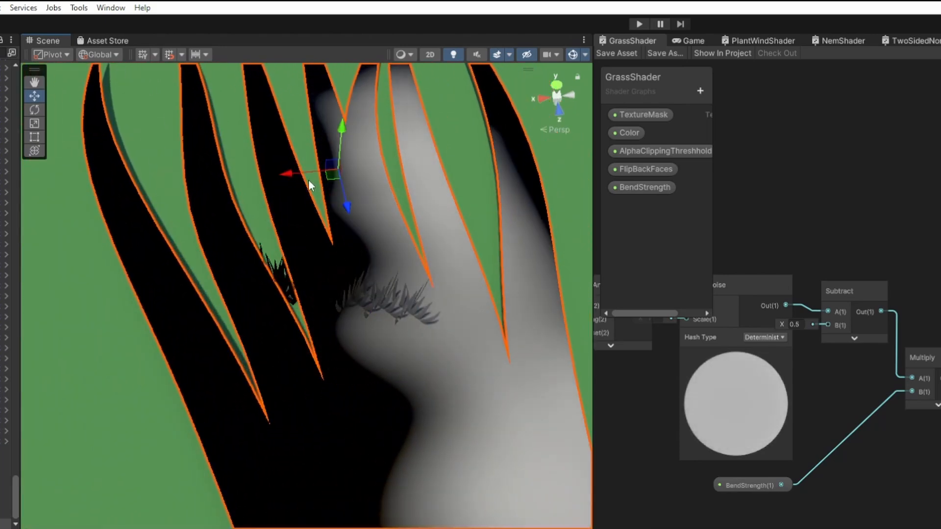
Rotate the plane upright, raise it above the grass row and examine the noise on its blades
right_click_drag(317, 238, 288, 196)
key("s")
key("e")
left_click_drag(288, 196, 300, 274)
right_click_drag(284, 313, 264, 284)
key("w")
mouse_move(257, 294)
left_mouse_down()
mouse_move(246, 299)
mouse_move(257, 126)
left_mouse_up()
right_click_drag(221, 304, 186, 257)
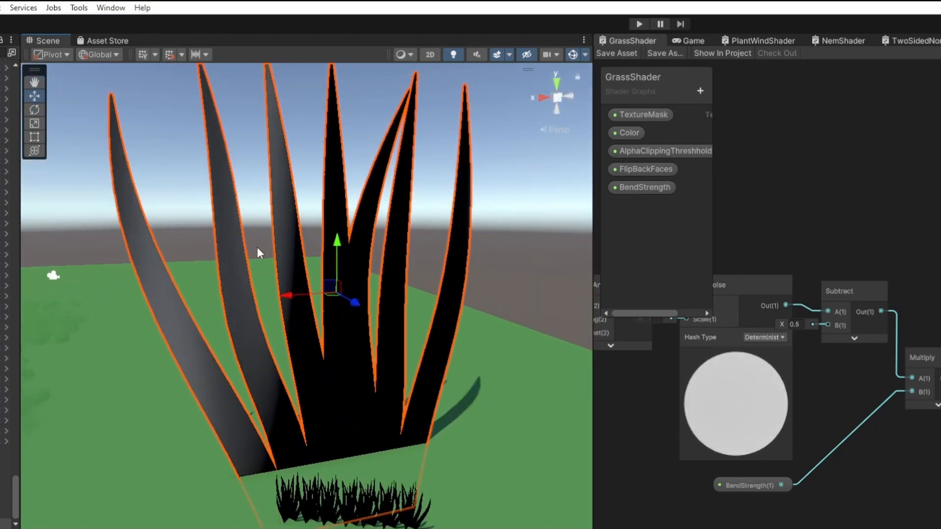
mouse_move(228, 409)
right_mouse_down()
mouse_move(235, 414)
mouse_move(220, 415)
right_mouse_up()
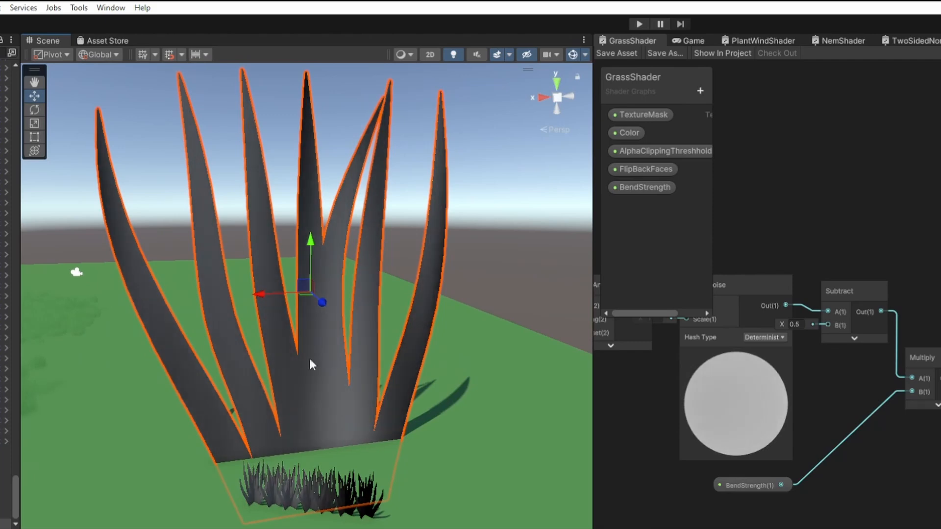
key("e")
left_click_drag(307, 238, 258, 169)
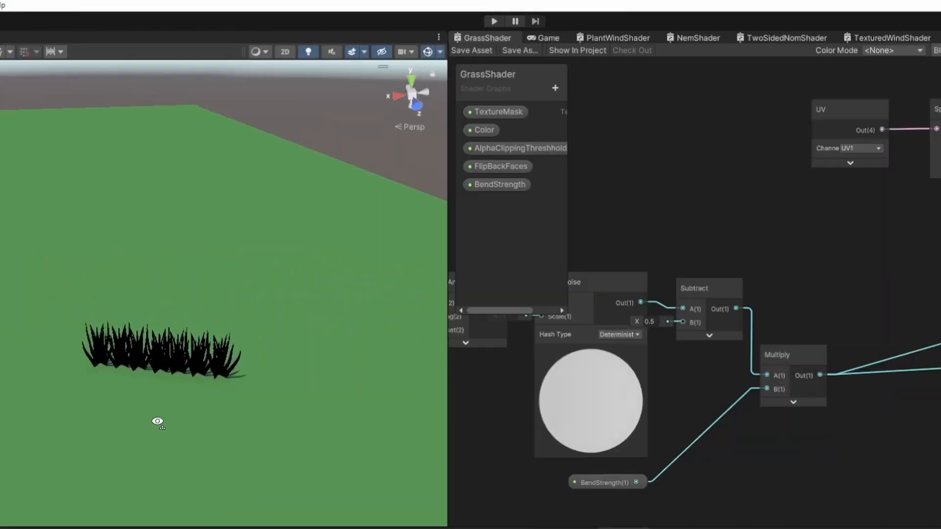
Restore the shader outputs by reconnecting Color to the fragment Base Color and the Transform output to the vertex Position
scroll(780, 485, "down", 3)
scroll(777, 387, "up", 5)
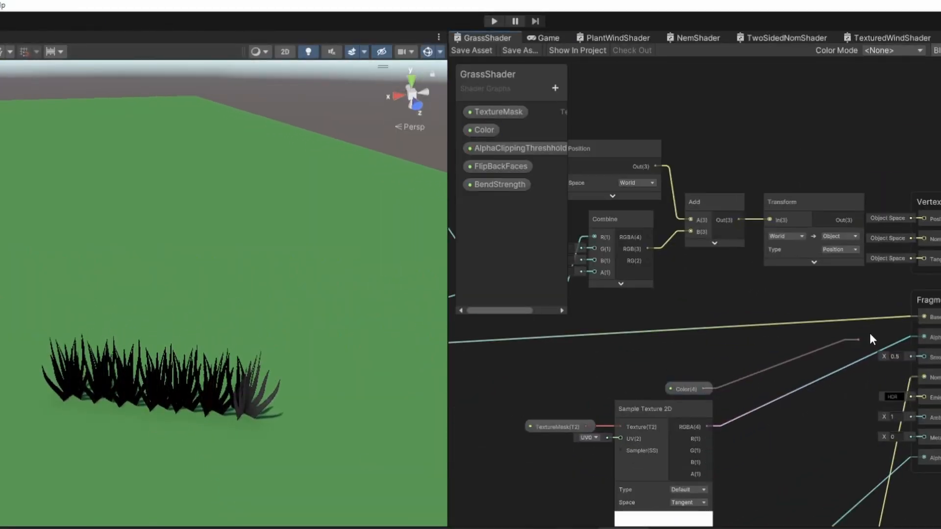
mouse_move(875, 221)
left_mouse_down()
mouse_move(844, 219)
mouse_move(917, 221)
left_mouse_up()
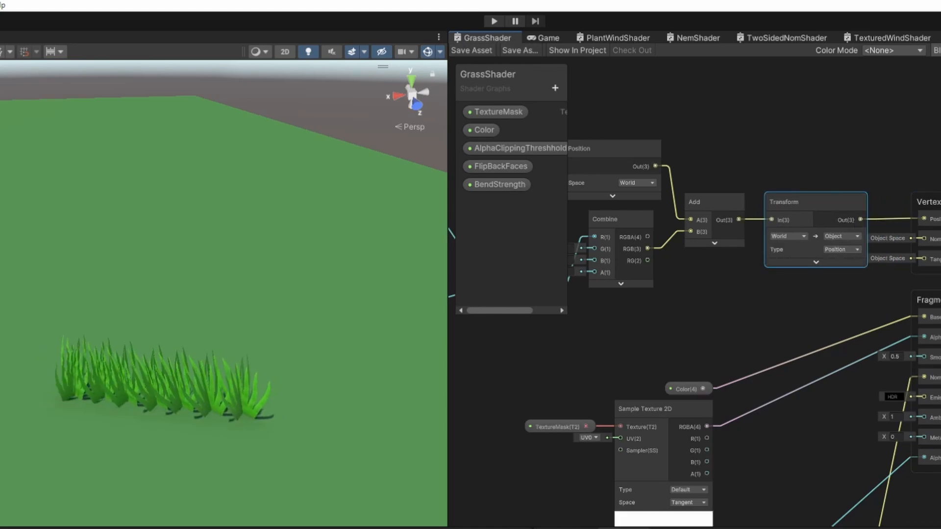
Try a Tiling of 0.1 in both X and Y on the Tiling And Offset node and save the graph
middle_click_drag(555, 427, 913, 434)
scroll(549, 395, "down", 3)
middle_click_drag(500, 389, 745, 402)
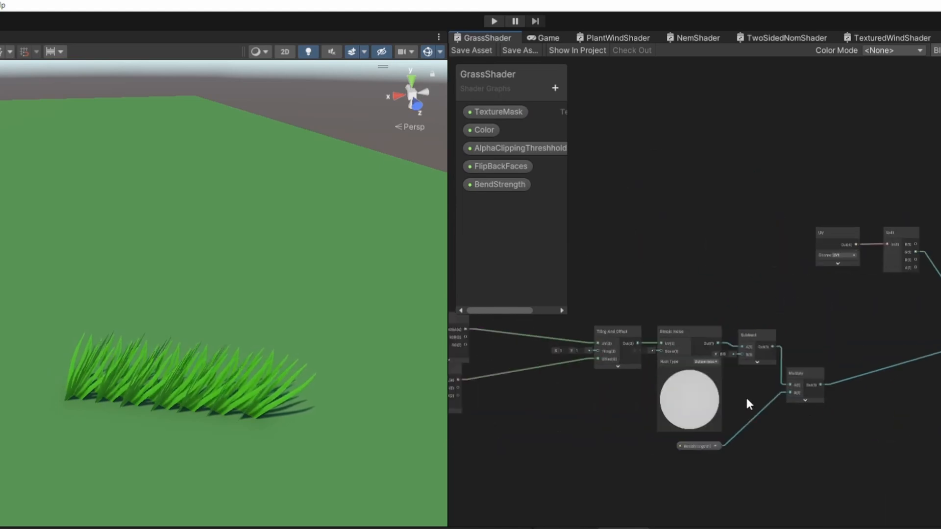
scroll(569, 394, "up", 5)
middle_click_drag(558, 391, 616, 406)
scroll(616, 405, "up", 3)
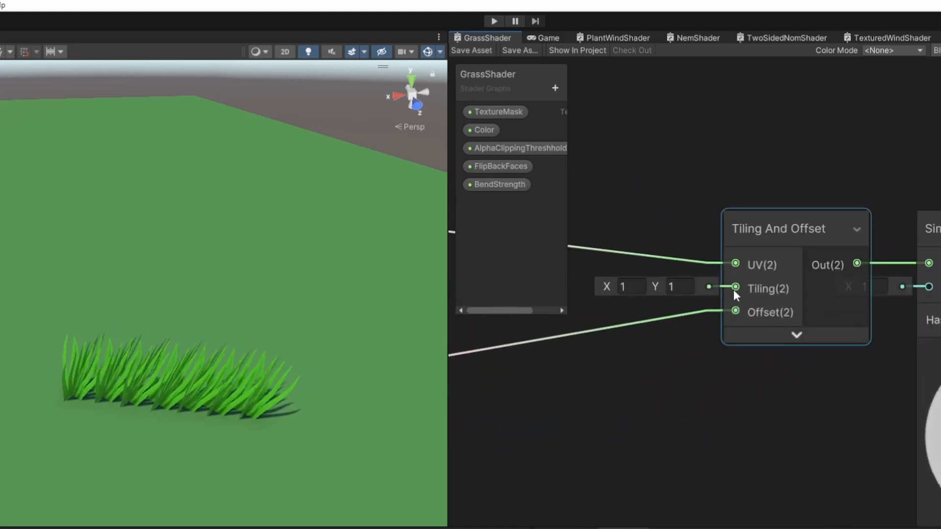
left_click(624, 287)
type("0.1")
left_click(679, 287)
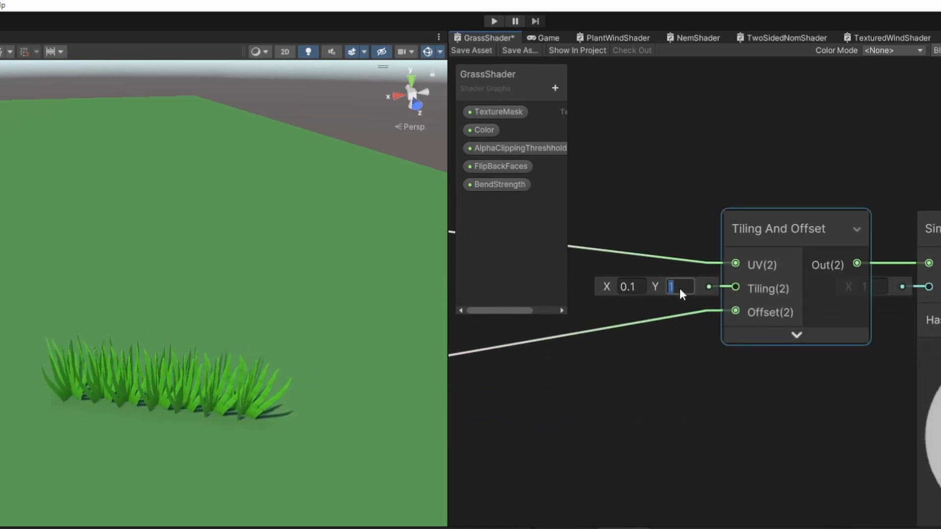
type("0.1")
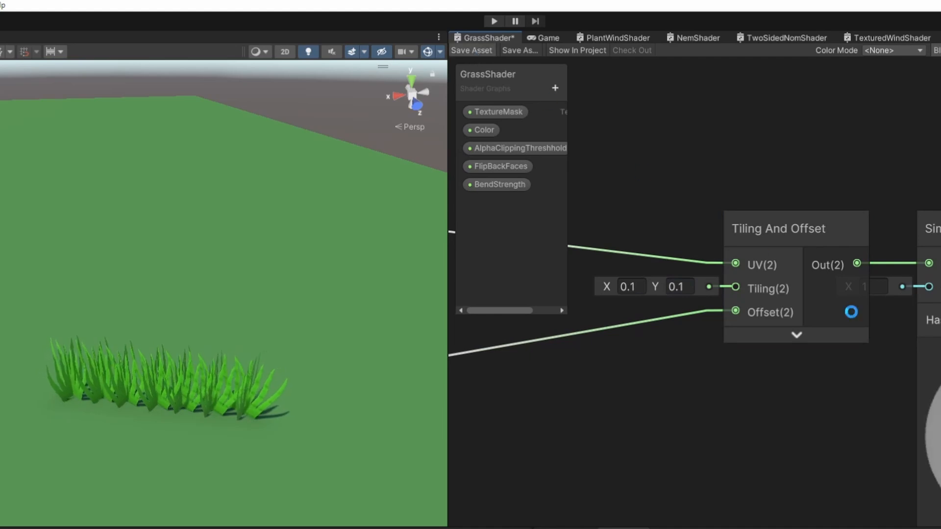
left_click(852, 312)
key("ctrl+s")
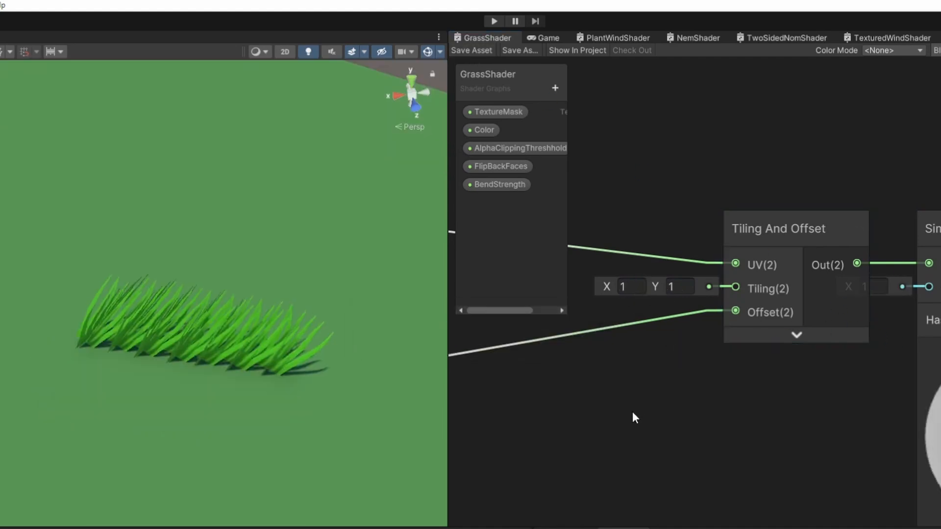
Examine the Simple Noise nodes, the swaying grass row up close and the enlarged WindMap.png image
middle_click_drag(721, 339, 613, 360)
scroll(615, 367, "down", 1)
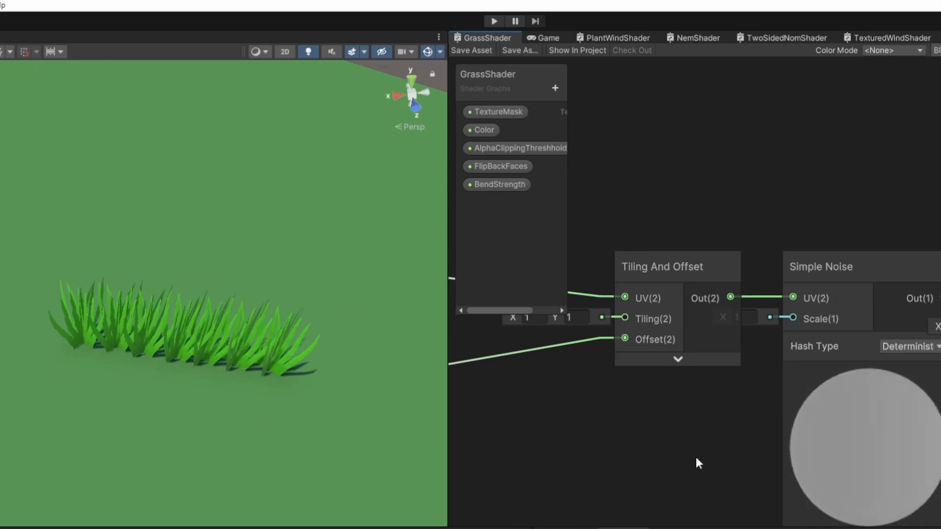
middle_click_drag(695, 454, 551, 410)
scroll(551, 411, "down", 4)
scroll(637, 363, "up", 5)
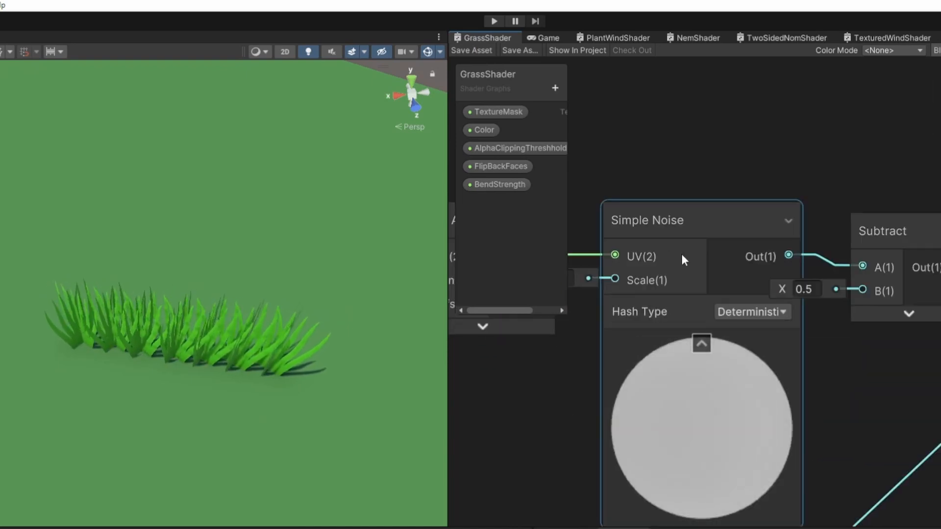
left_click_drag(395, 302, 248, 315, "alt")
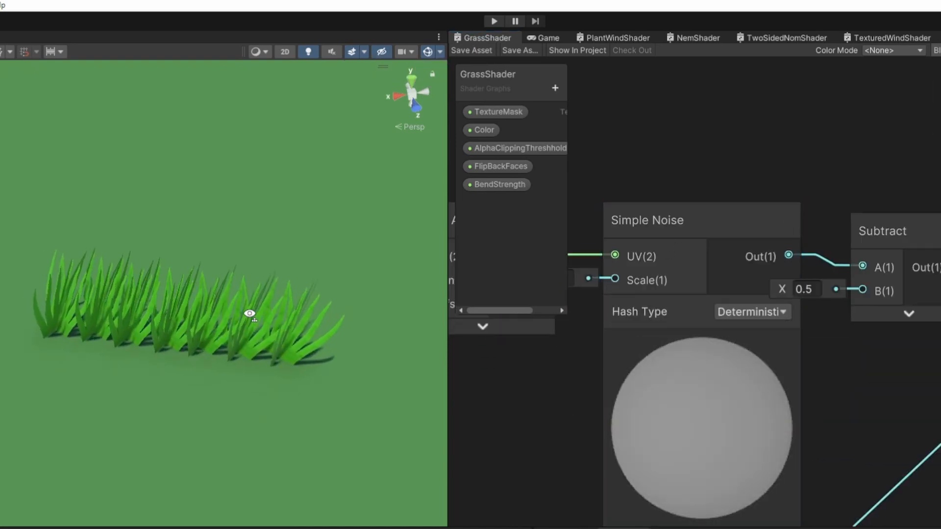
right_click_drag(249, 313, 260, 312)
key("w")
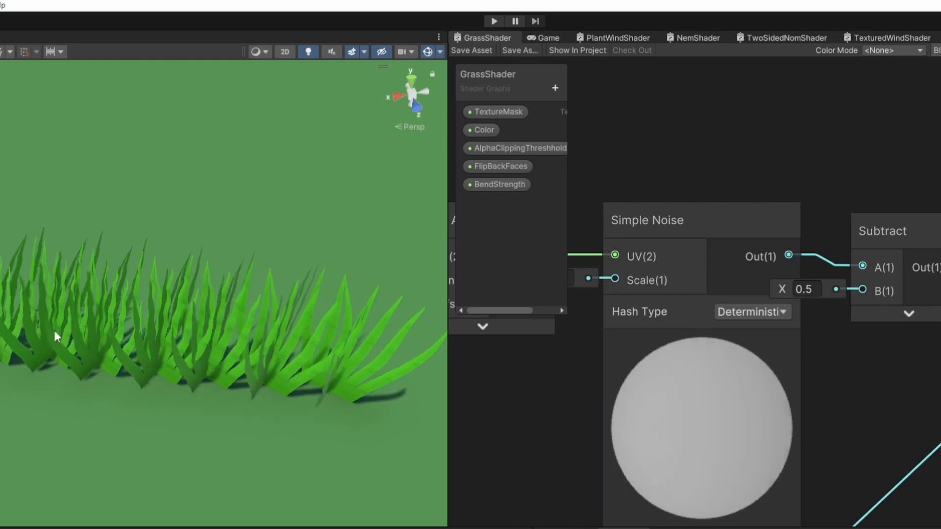
right_click_drag(56, 336, 44, 311)
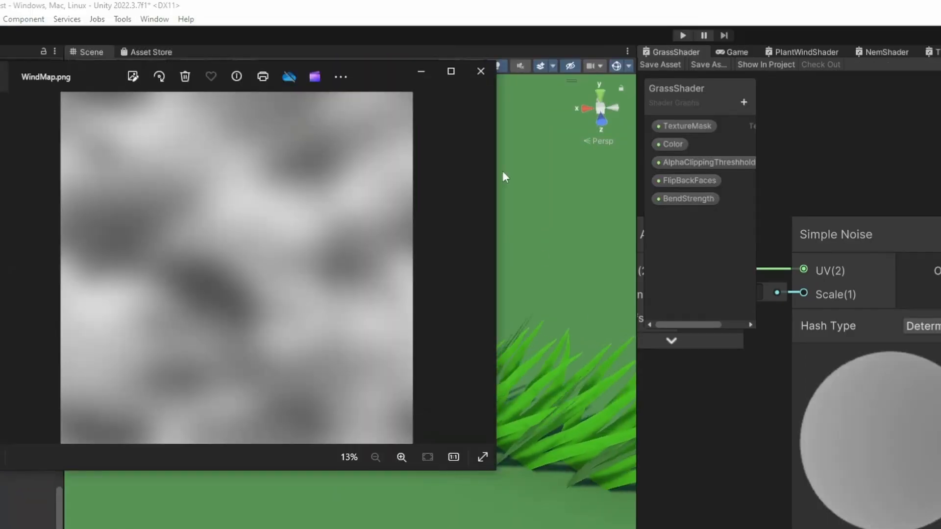
left_click(450, 71)
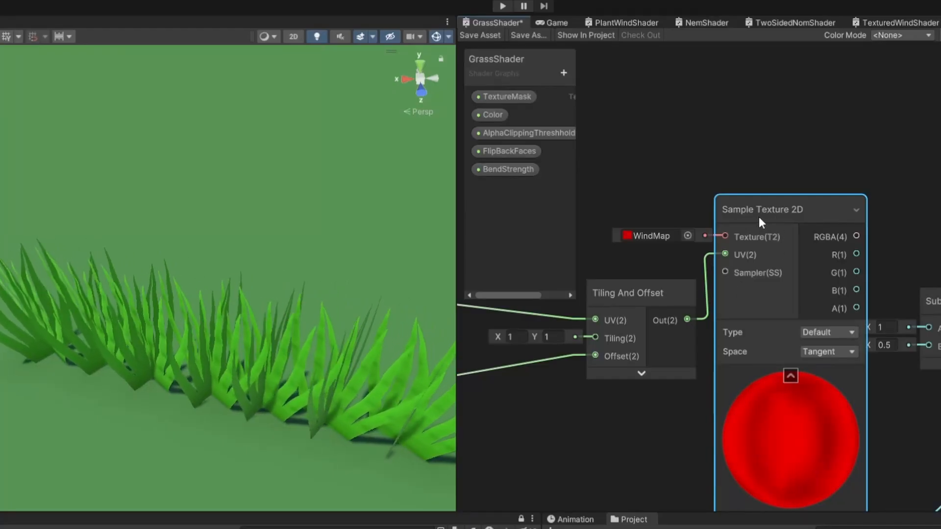
Delete the Sample Texture 2D node and review the rest of the graph up to the Vertex outputs
key("Delete")
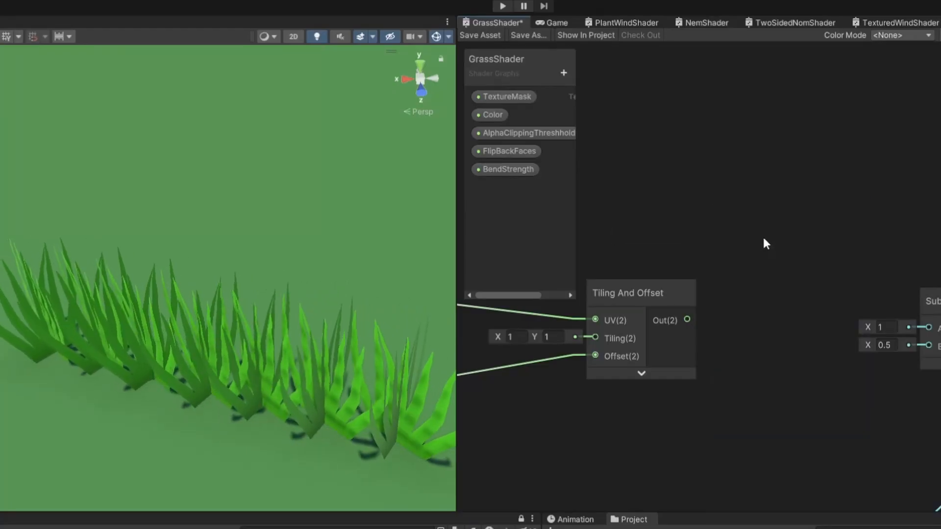
key("a")
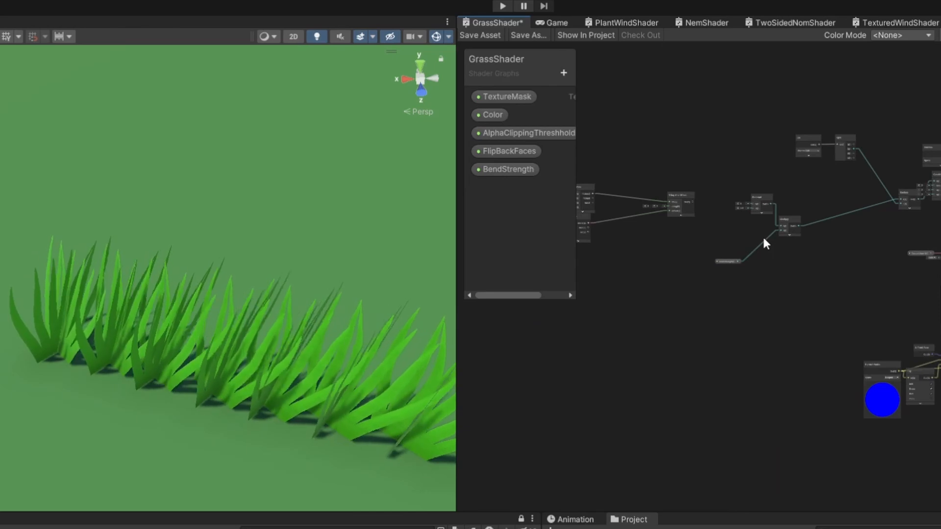
middle_click_drag(847, 246, 645, 395)
scroll(824, 341, "up", 4)
scroll(901, 317, "up", 4)
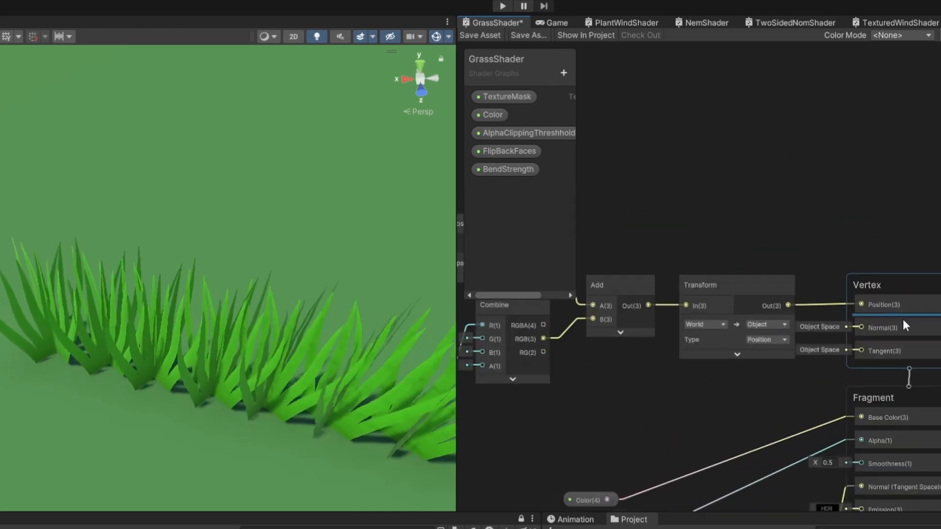
scroll(840, 333, "down", 9)
scroll(658, 347, "up", 6)
scroll(658, 347, "down", 7)
scroll(614, 348, "up", 10)
Add a Sample Texture 2D LOD node using WindMap between Tiling And Offset and Subtract, save the graph and examine the grass
middle_click_drag(613, 349, 783, 330)
key("space")
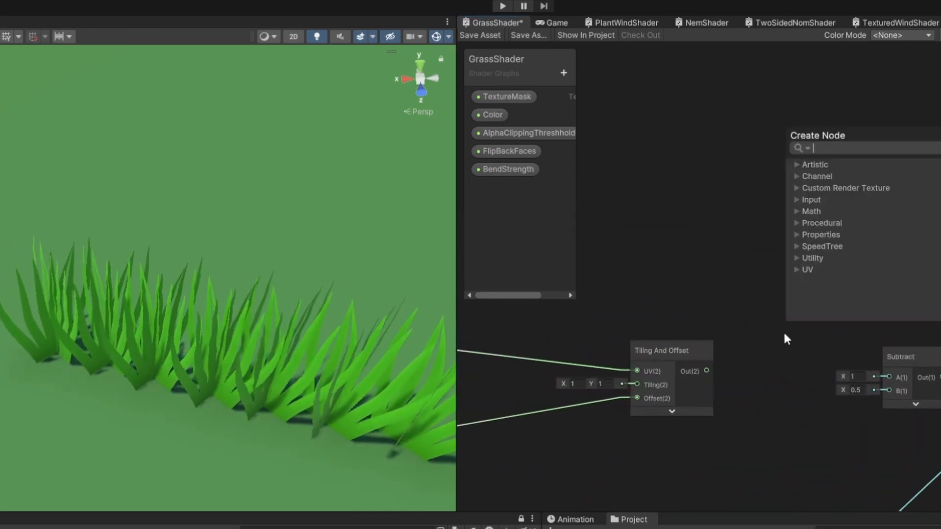
type("sample text")
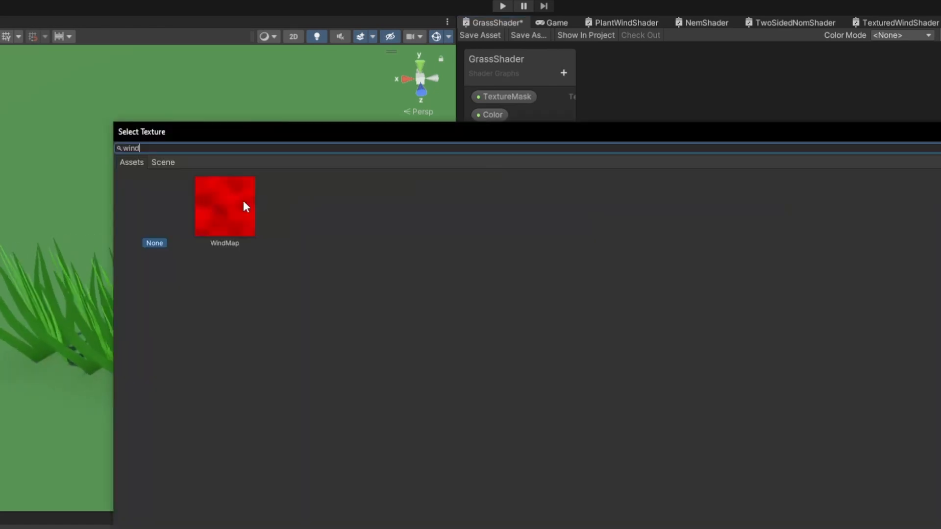
double_click(244, 203)
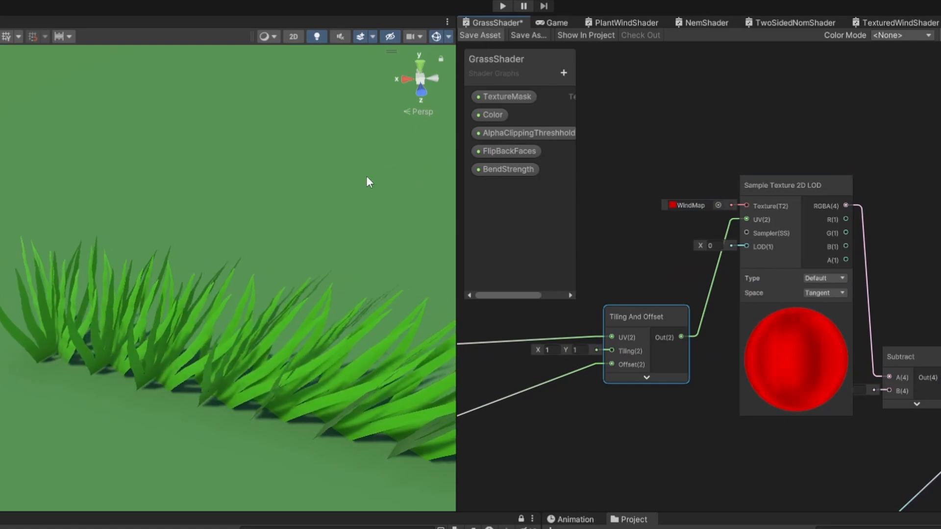
key("ctrl+s")
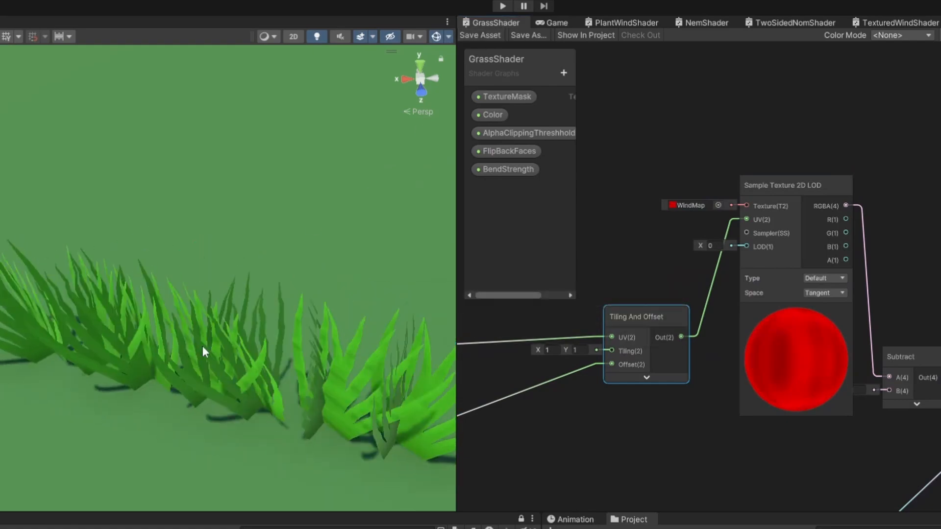
right_click_drag(205, 352, 219, 315)
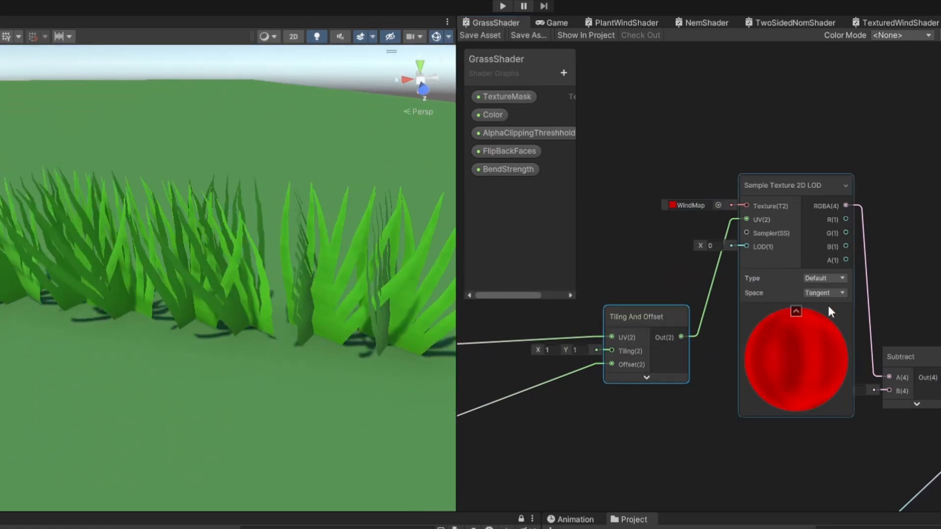
Replace the Sample Texture 2D LOD node with a Simple Noise node whose UV comes from Tiling And Offset
left_click(810, 195)
key("Delete")
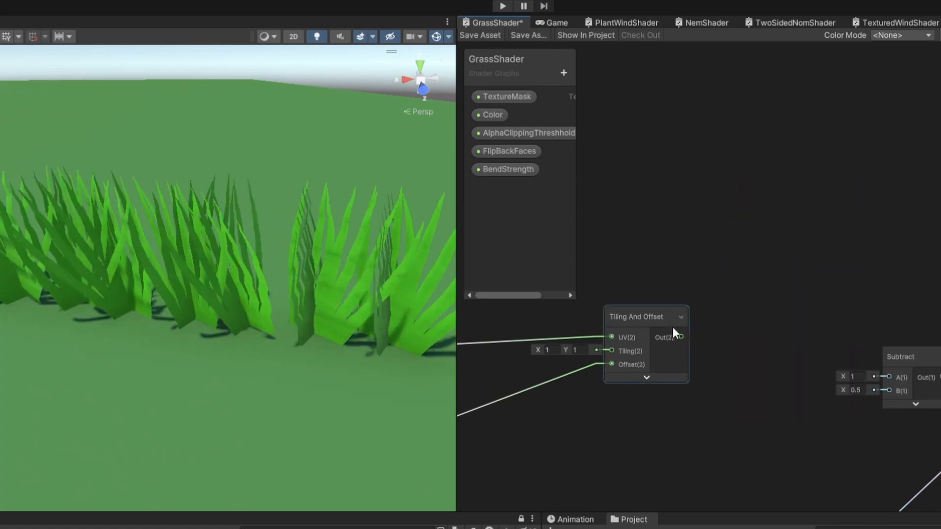
left_click_drag(690, 338, 737, 341)
type("simpl")
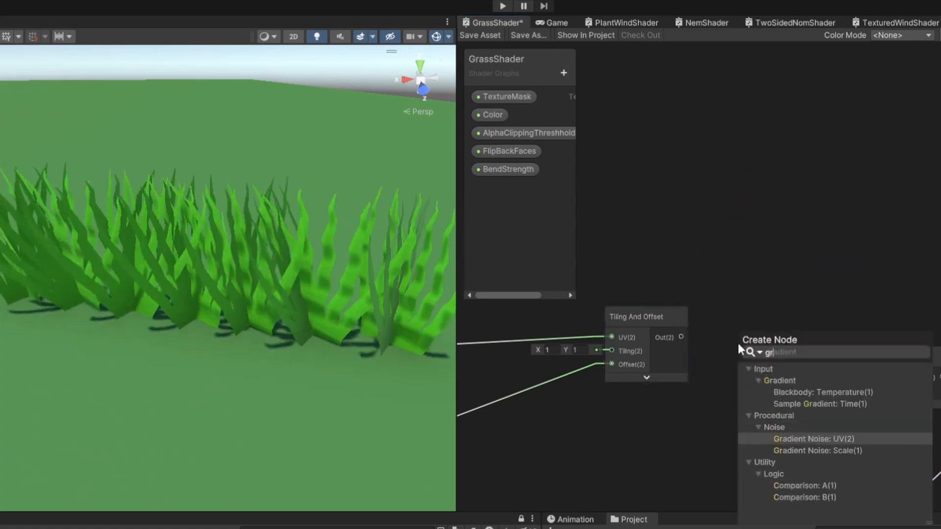
key("Return")
scroll(719, 334, "up", 1)
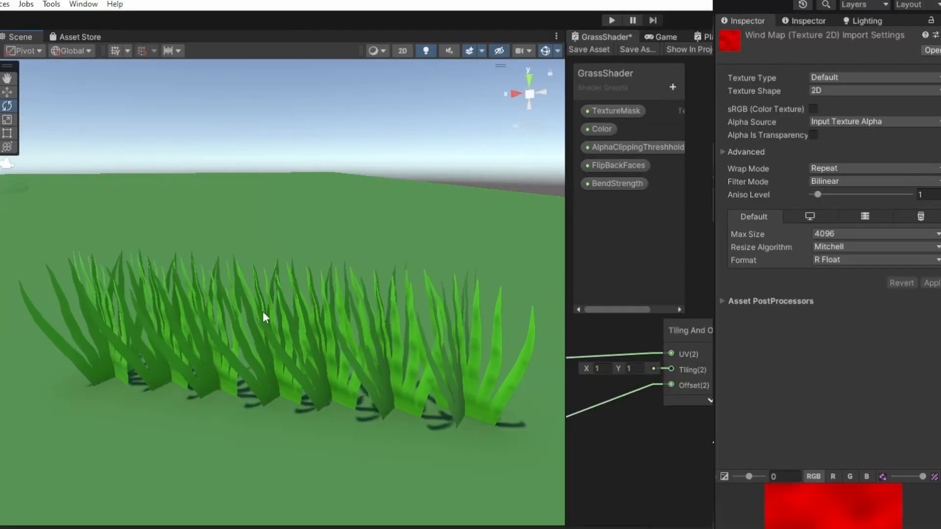
Set BendStrength to 10 on the GrassMat material
middle_click_drag(706, 382, 569, 348)
scroll(640, 382, "down", 2)
middle_click_drag(686, 417, 696, 328)
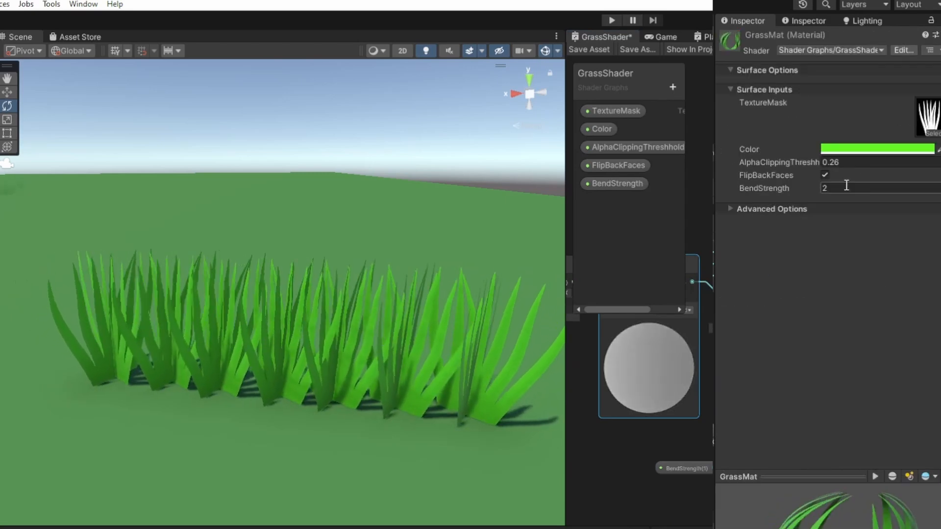
left_click(846, 185)
type("10")
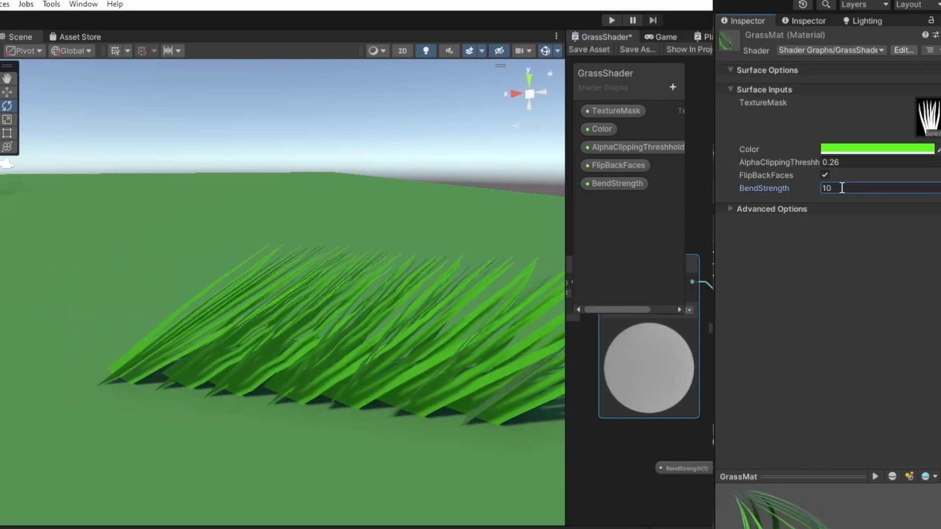
Examine how the grass row bends in the wind from several angles
right_click_drag(392, 224, 390, 244)
right_click_drag(520, 226, 550, 226)
scroll(470, 294, "up", 2)
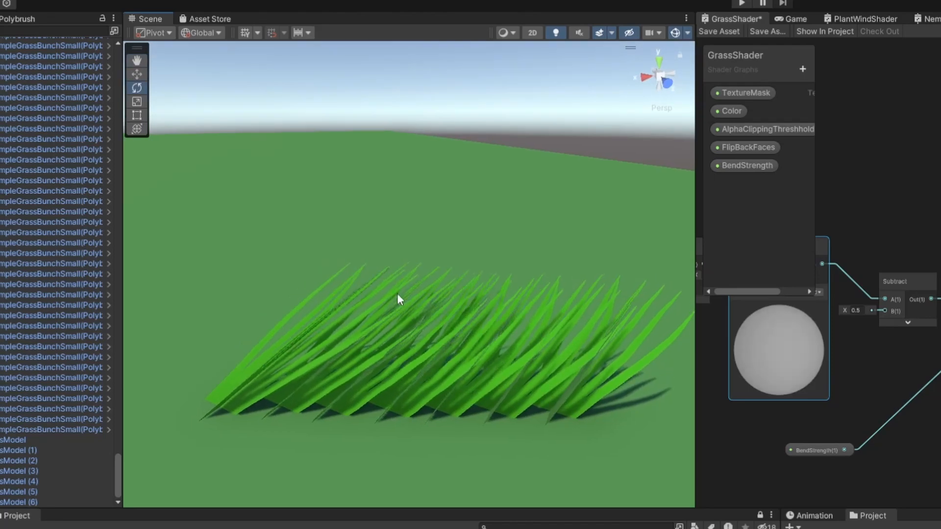
scroll(367, 338, "up", 3)
right_click_drag(393, 330, 284, 343)
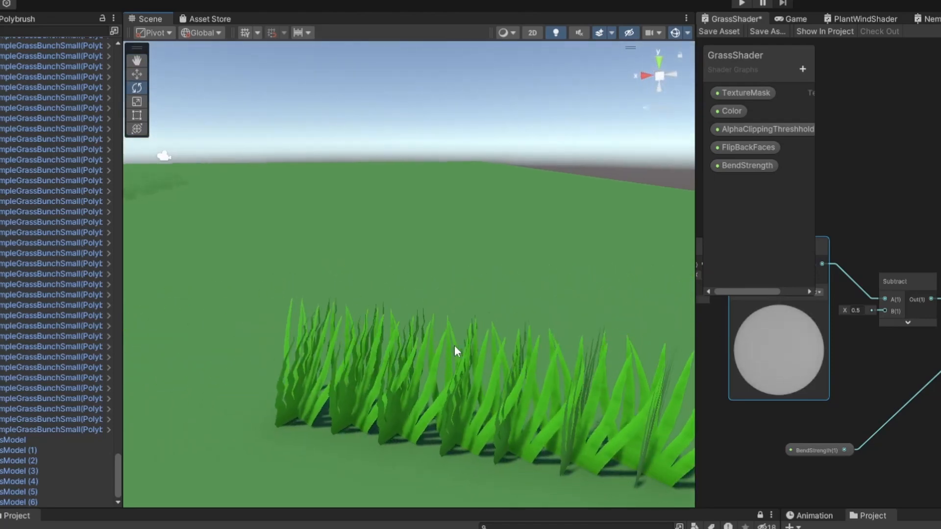
right_click_drag(454, 345, 476, 282)
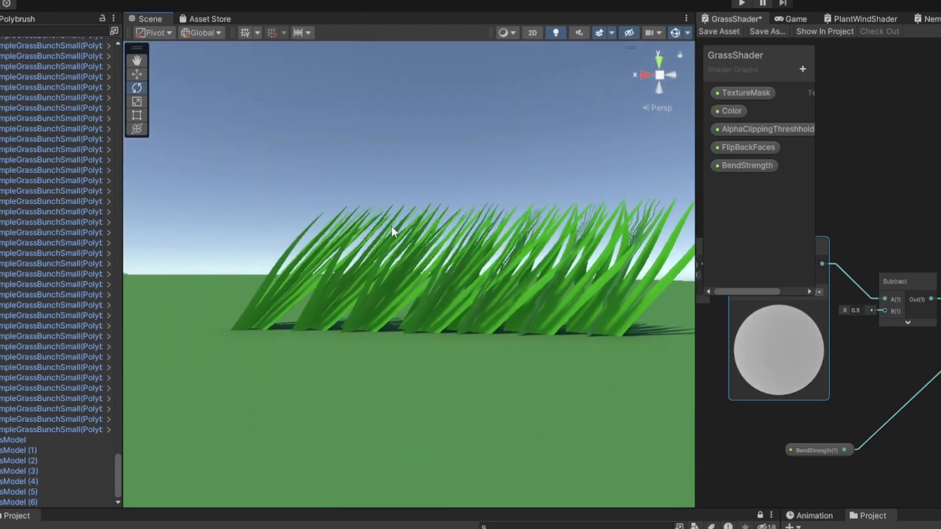
Move one grass clump sideways, away from the rest of the row
right_click_drag(336, 258, 321, 257)
left_click(326, 319)
right_click_drag(327, 318, 314, 382)
key("w")
left_click_drag(458, 354, 248, 346)
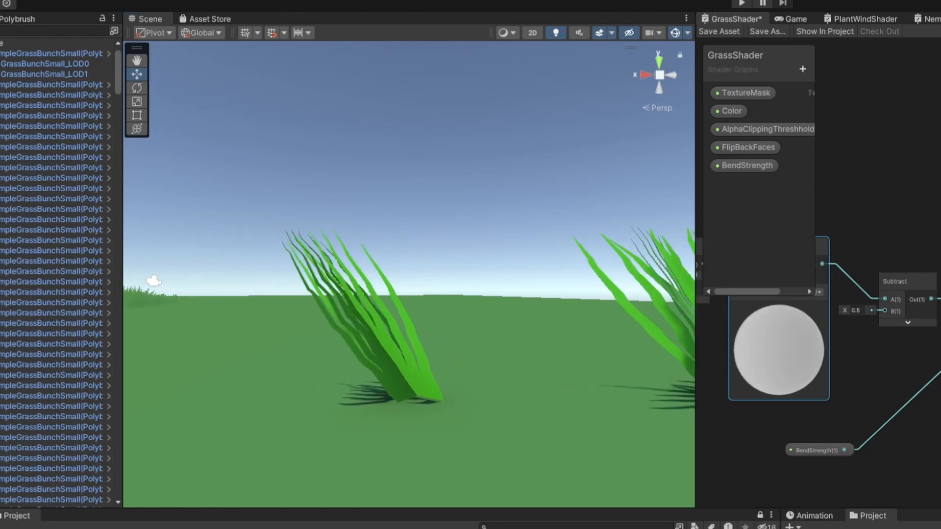
Add a second Multiply node fed by the BendStrength Multiply output, with B set to 1 and its preview collapsed
left_click_drag(771, 305, 735, 307)
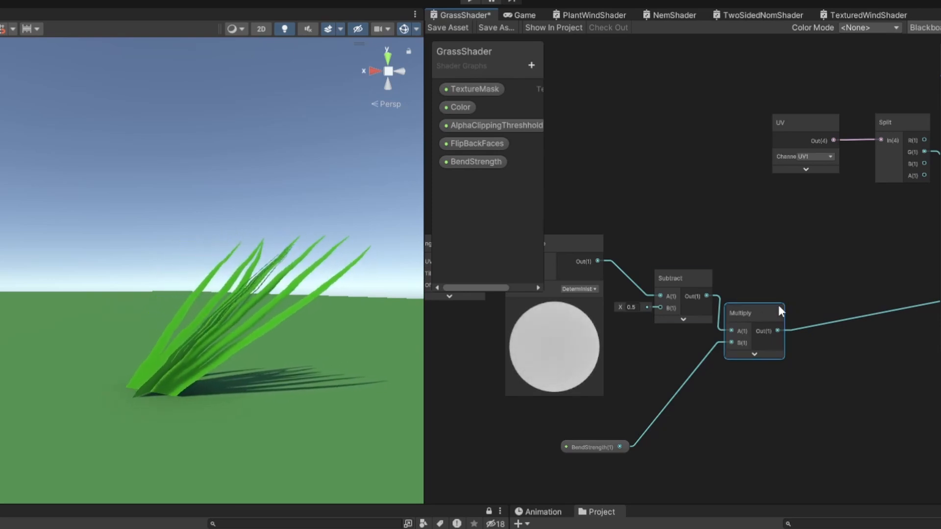
middle_click_drag(758, 349, 678, 333)
key("space")
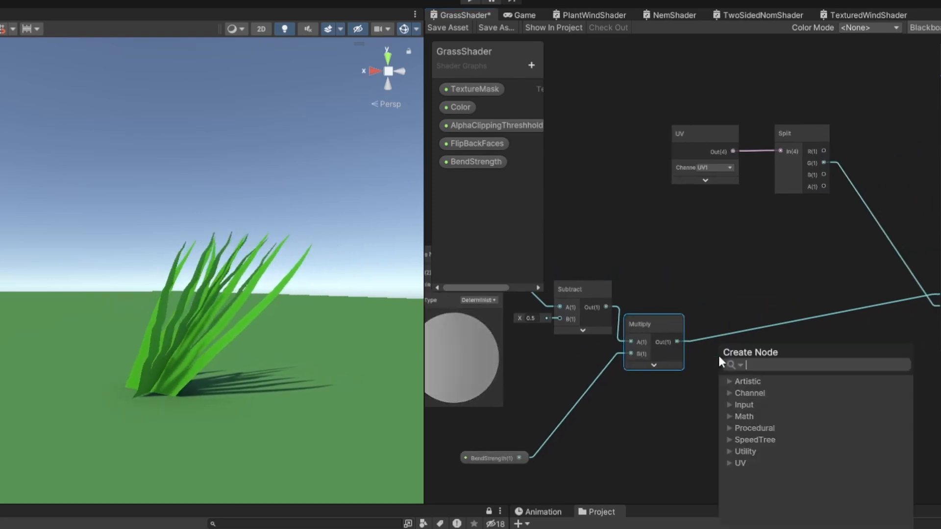
type("mul")
left_click(783, 474)
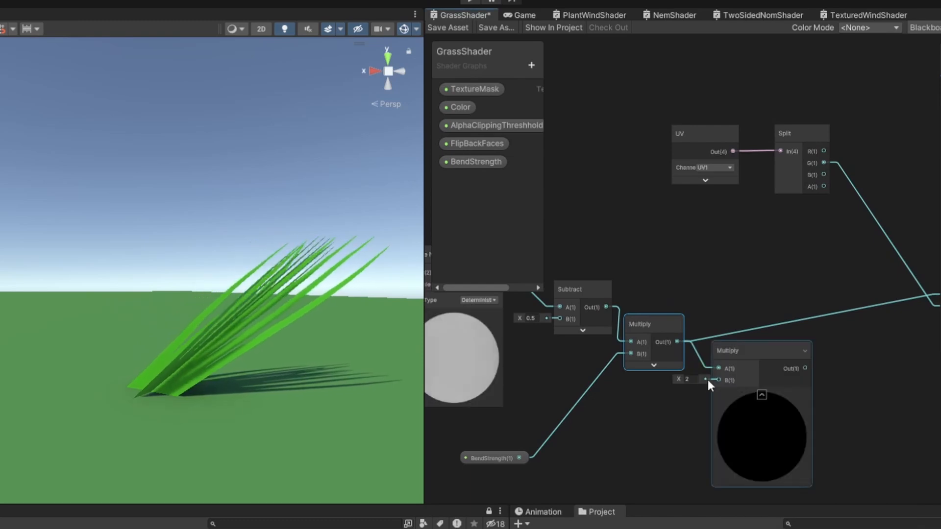
left_click(762, 395)
scroll(665, 399, "up", 2)
Add a Cosine node fed by the new Multiply output and collapse its preview
left_click_drag(731, 348, 731, 349)
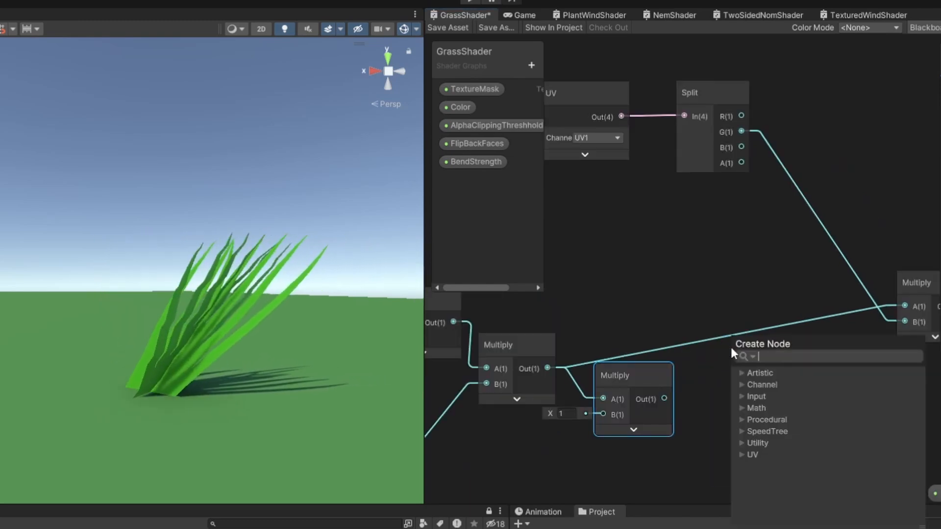
type("cosi")
key("Return")
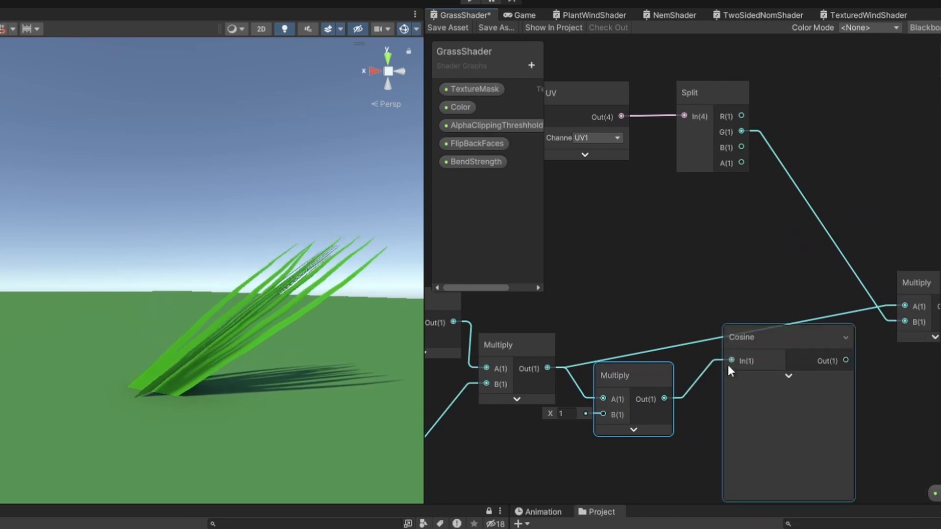
left_click(787, 378)
Add a Sine node fed by the same Multiply output, collapse its preview and place it below Cosine
left_click_drag(665, 399, 721, 424)
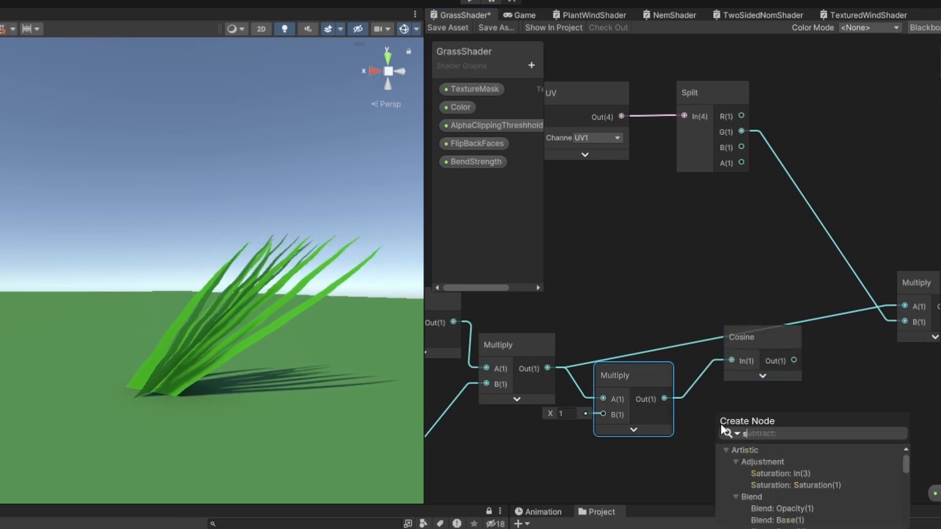
type("sine")
key("Return")
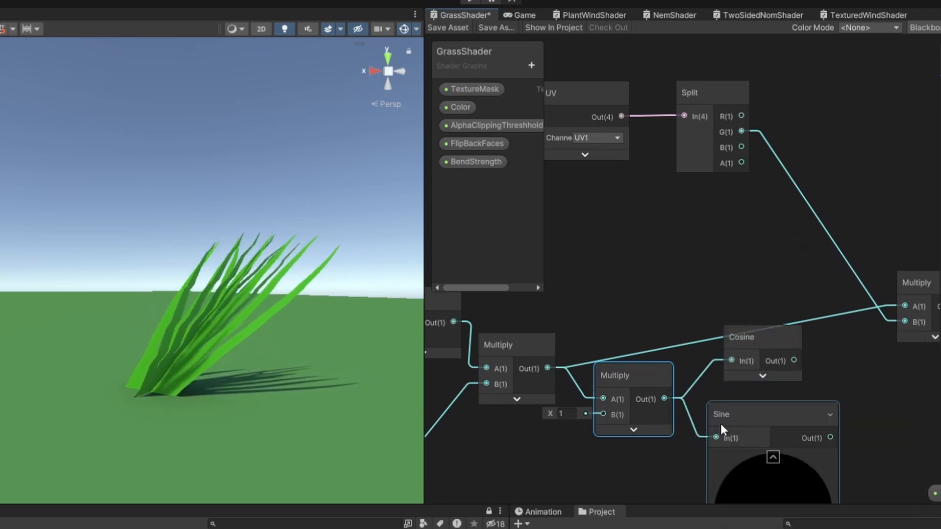
left_click(773, 457)
left_click_drag(757, 409, 759, 405)
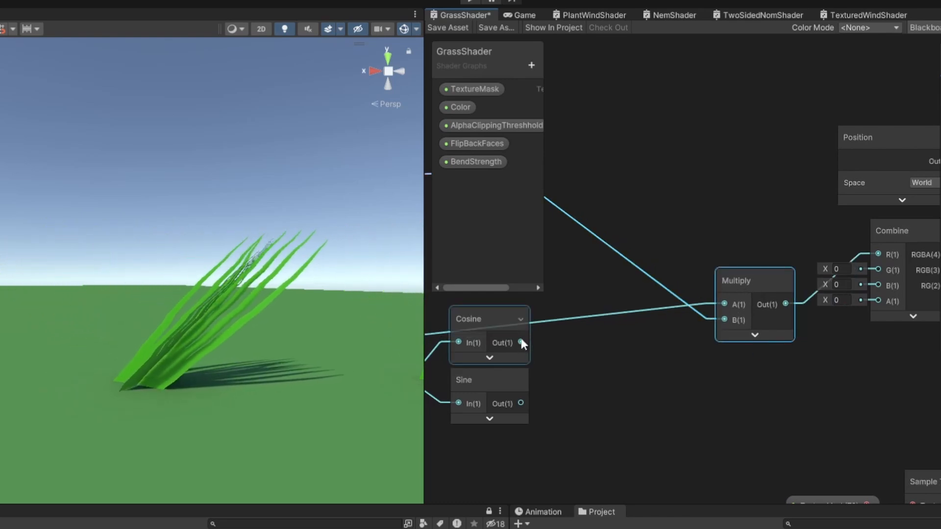
Connect the Sine output to the Combine node's R input and the Cosine output to its G input
left_click_drag(521, 343, 877, 253)
middle_click_drag(557, 321, 568, 326)
left_click_drag(513, 328, 511, 317)
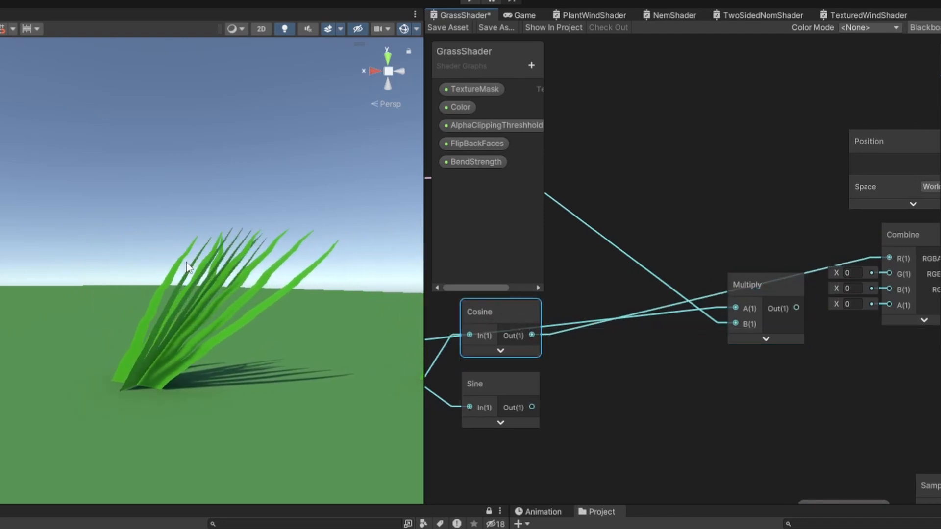
left_click_drag(591, 428, 735, 324)
left_click_drag(796, 307, 890, 258)
left_click_drag(532, 335, 888, 273)
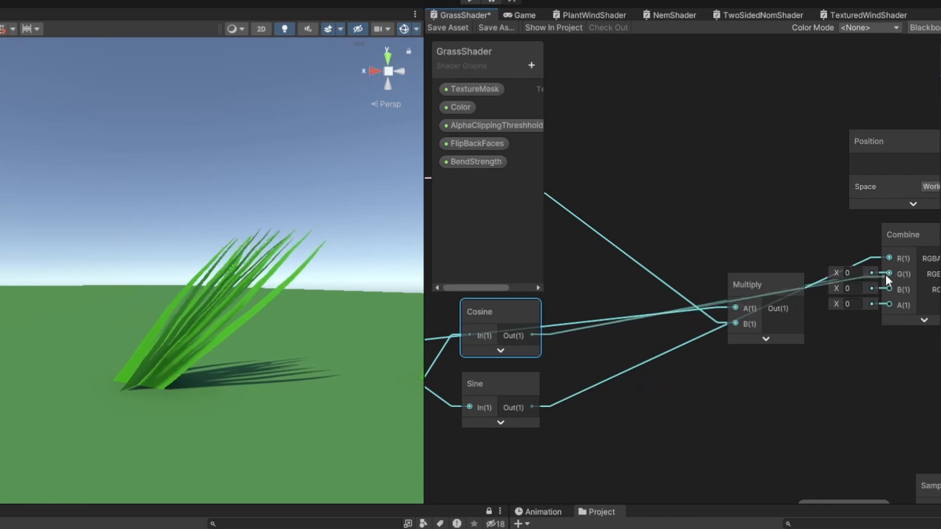
Move the disconnected height-mask Multiply node up clear of the new wires and examine the updated grass in the scene
scroll(686, 299, "down", 2)
left_click_drag(749, 285, 686, 195)
middle_click_drag(703, 208, 801, 255)
scroll(589, 223, "down", 3)
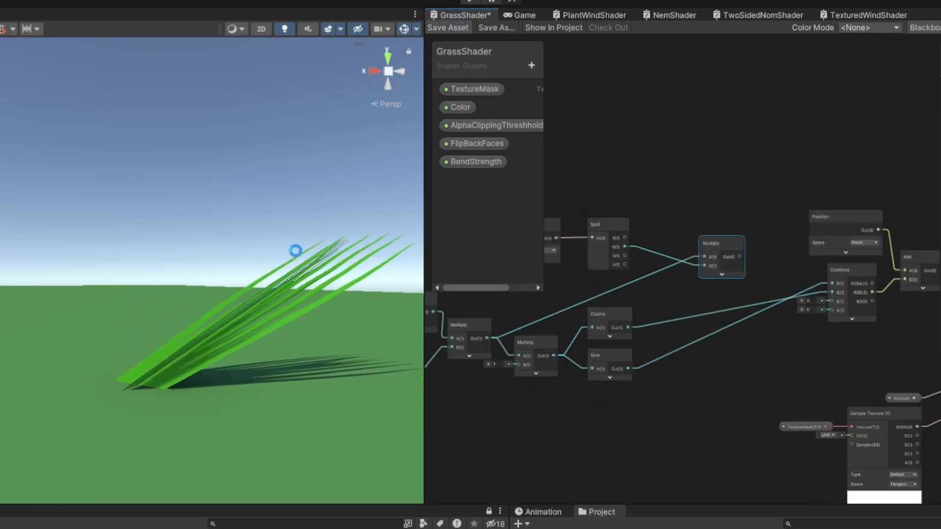
left_click_drag(182, 180, 189, 222, "alt")
left_click_drag(87, 270, 279, 290, "alt")
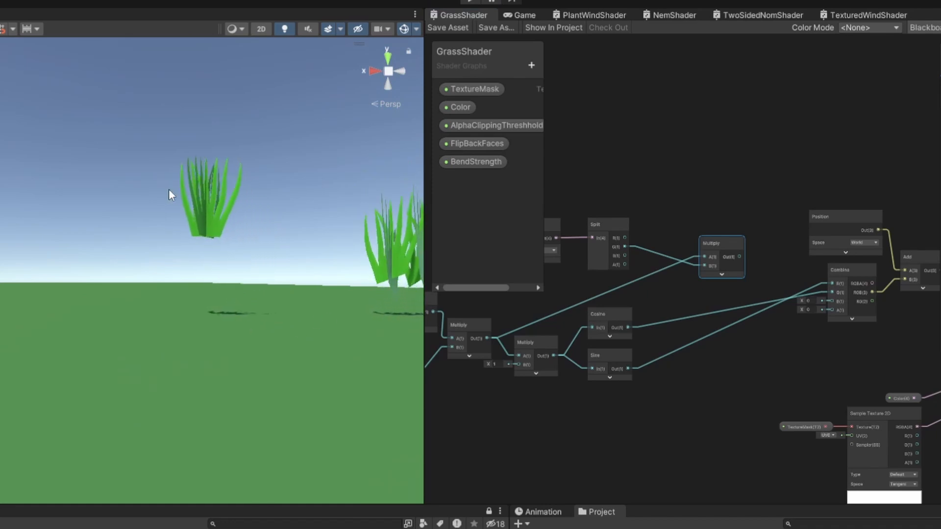
Set the B value of the Multiply feeding Cosine and Sine to -6.28, save the shader and inspect the grass in the scene
middle_click_drag(540, 368, 728, 360)
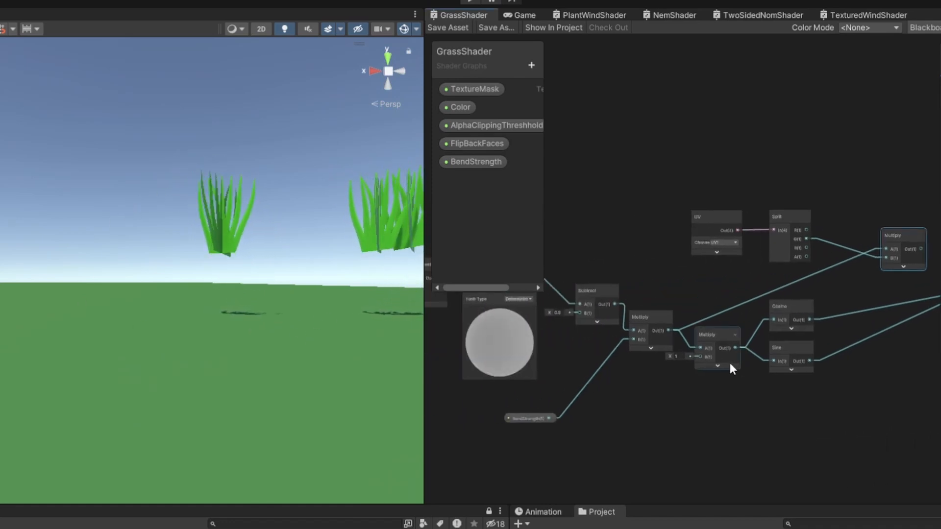
scroll(728, 361, "up", 3)
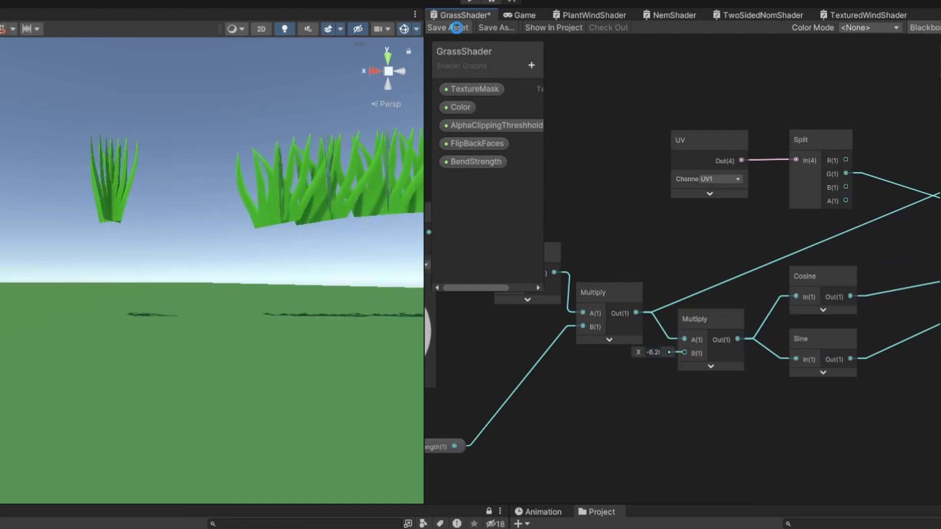
left_click(456, 27)
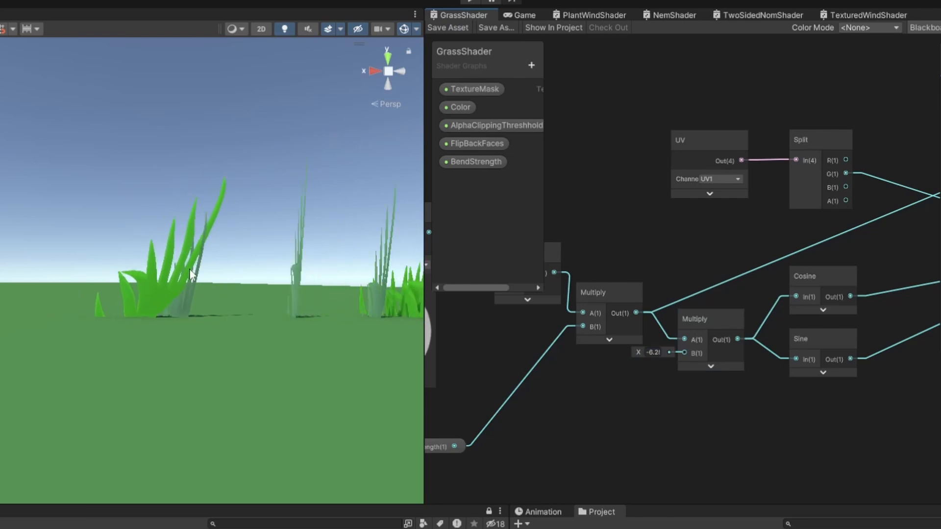
right_click_drag(204, 231, 148, 266)
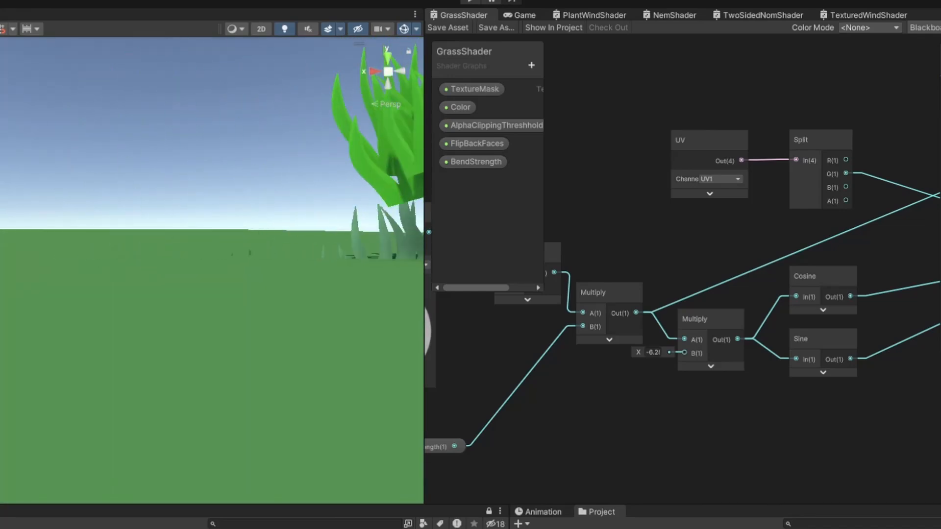
middle_click_drag(753, 323, 561, 374)
right_click_drag(209, 232, 242, 227)
Add a Multiply node fed by the Cosine output
middle_click_drag(649, 293, 665, 331)
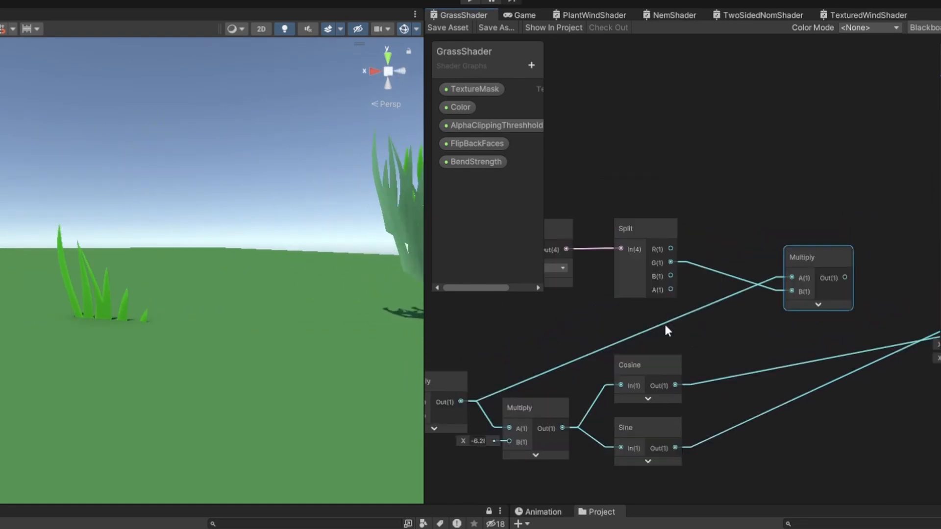
middle_click_drag(559, 256, 610, 266)
middle_click_drag(702, 436, 655, 429)
middle_click_drag(657, 370, 705, 385)
scroll(754, 400, "up", 1)
left_click_drag(696, 417, 766, 366)
type("mul")
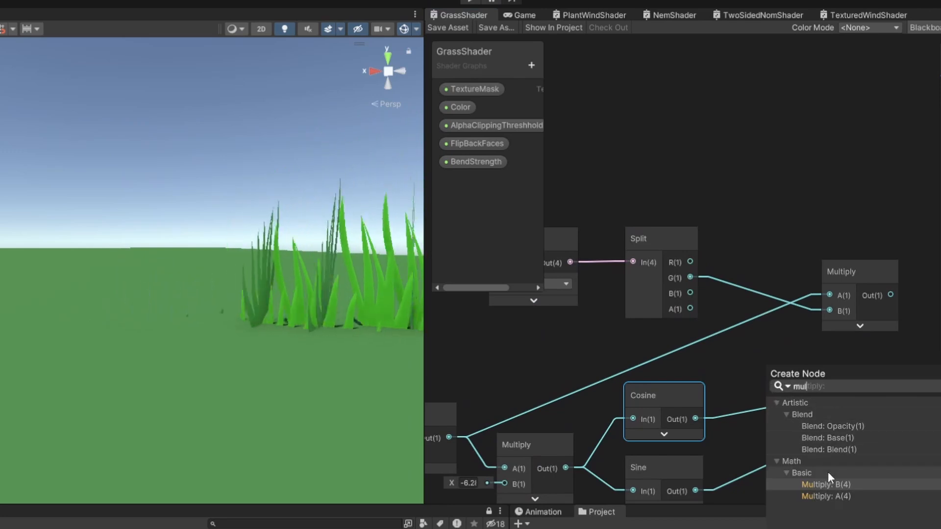
left_click(831, 492)
Add a Multiply node fed by the Sine output, place it below the cosine Multiply and collapse its preview
left_click_drag(695, 490, 735, 485)
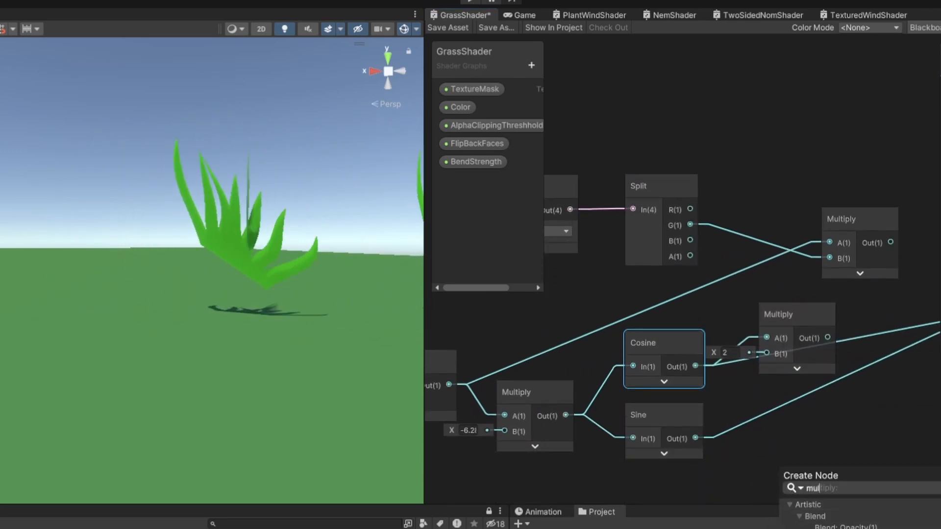
left_click(826, 527)
left_click_drag(828, 487, 817, 404)
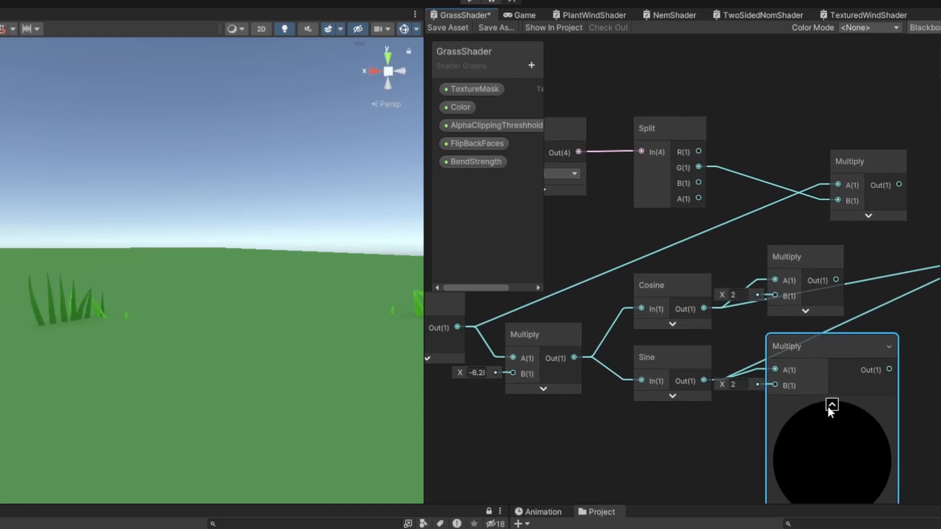
left_click(831, 404)
Feed Split's G output into B of both new Multiply nodes, route cosine to Combine's G and sine to R, and save the shader
left_click_drag(699, 168, 770, 278)
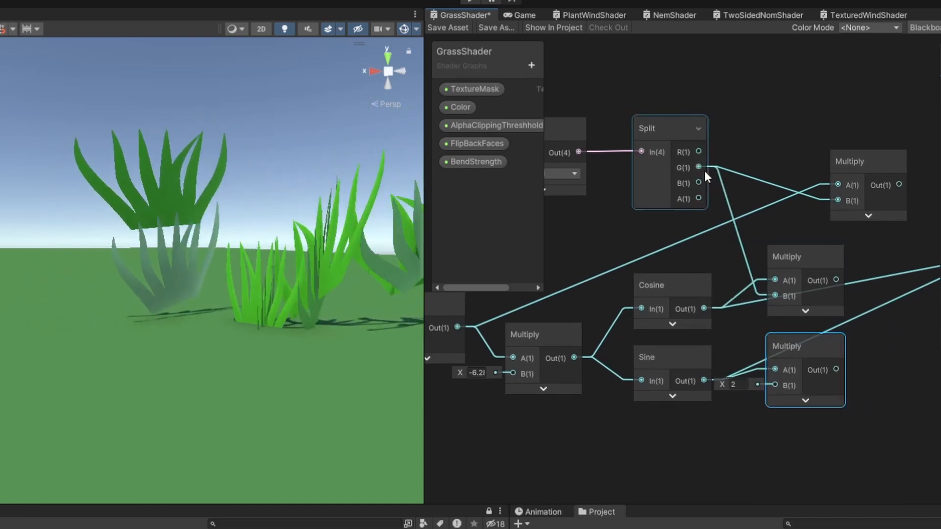
left_click_drag(700, 167, 775, 385)
middle_click_drag(842, 276, 695, 314)
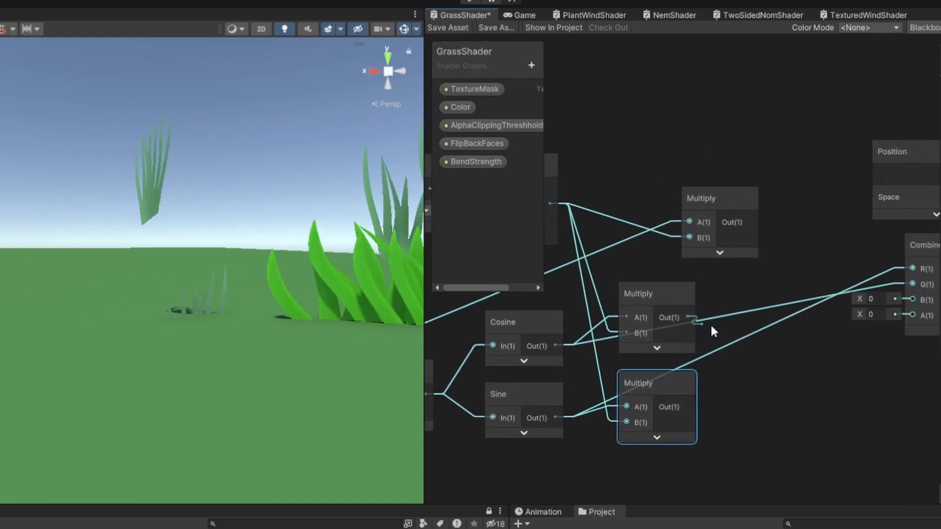
left_click_drag(688, 406, 794, 356)
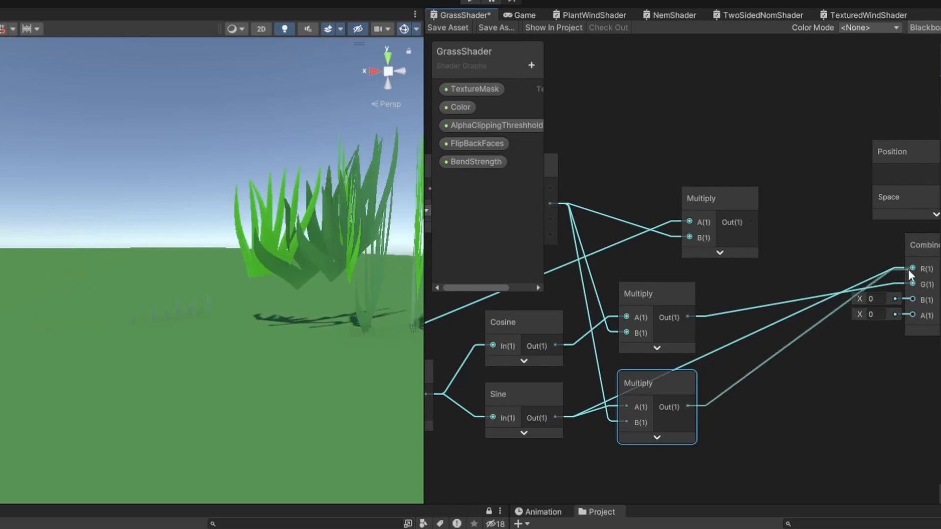
left_click(442, 29)
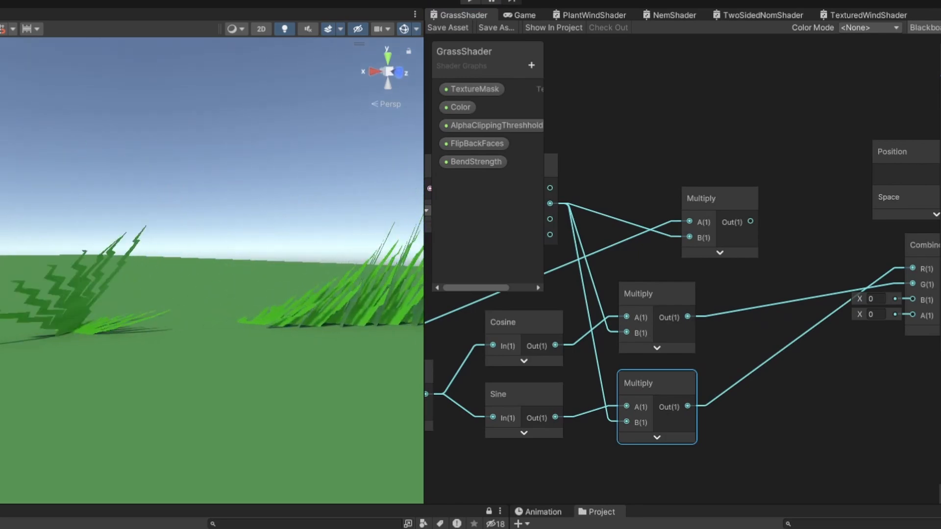
Delete the disconnected Multiply node beside the Split node
scroll(746, 282, "down", 3)
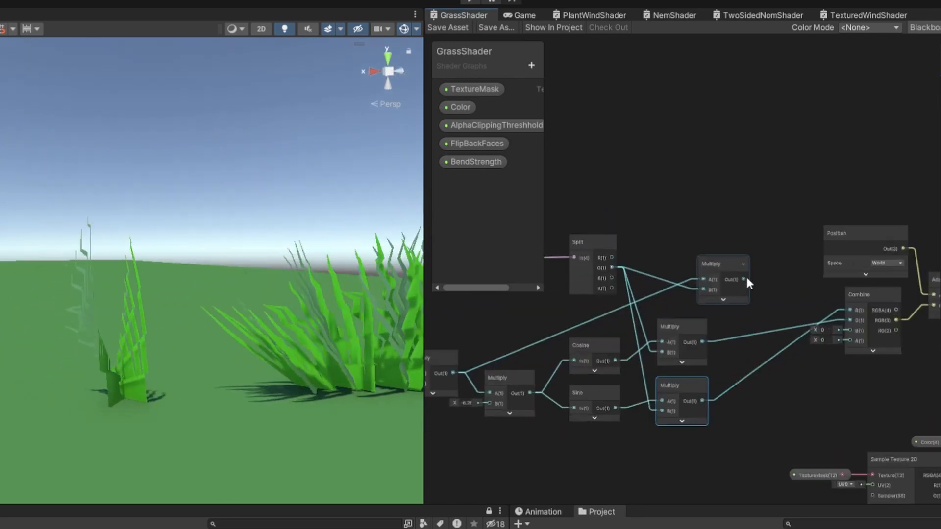
left_click(719, 264)
key("Delete")
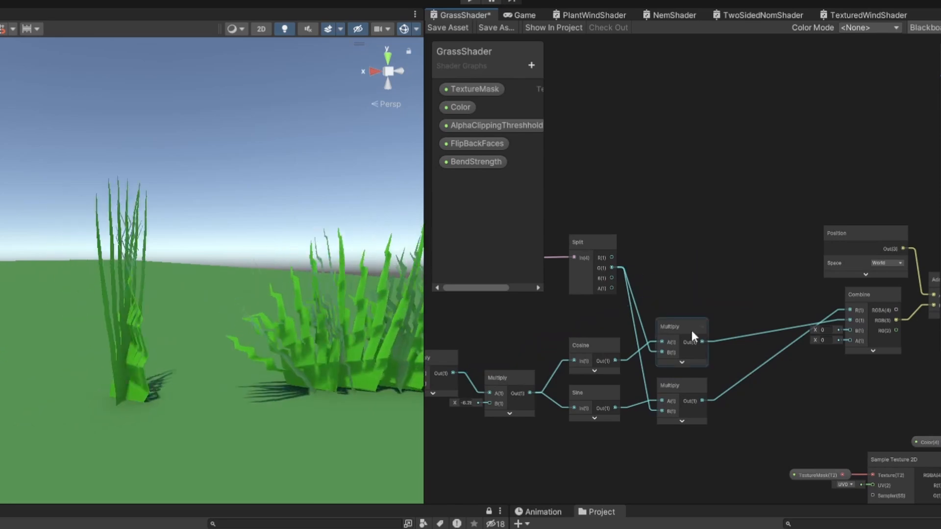
Add a Subtract node with Split's G output as A and the cosine Multiply output as B
scroll(687, 303, "up", 1)
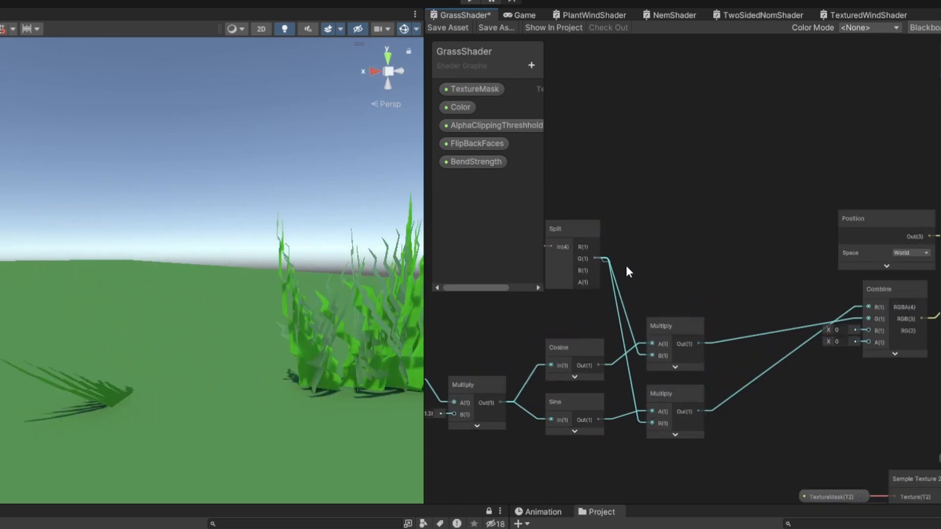
key("space")
type("subtr")
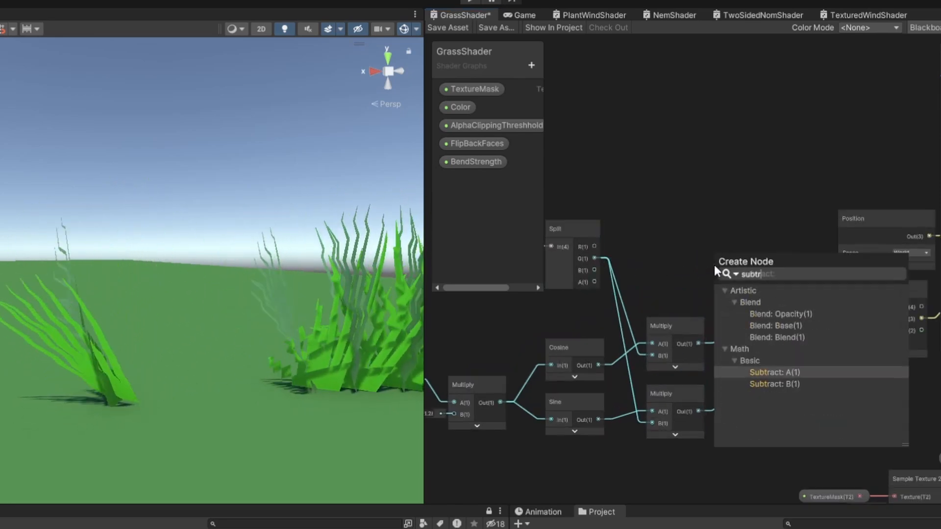
key("Return")
left_click_drag(715, 309, 714, 289)
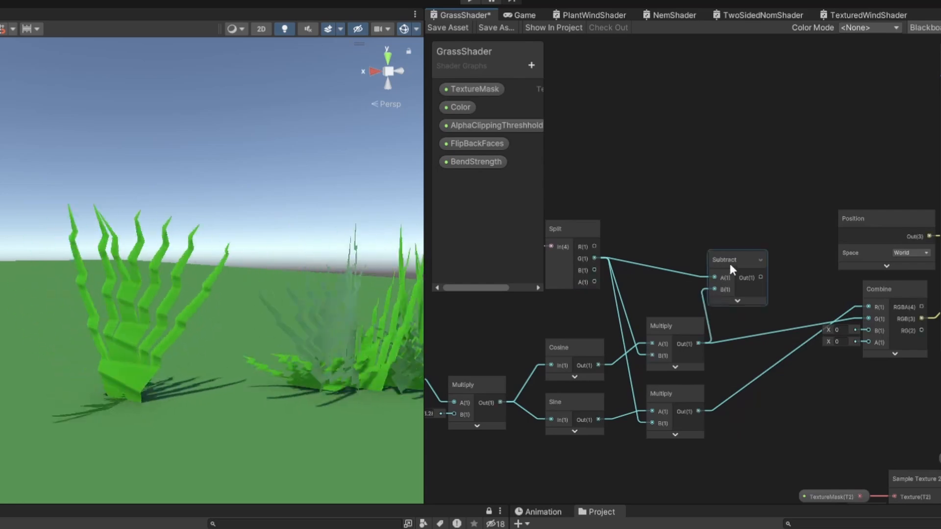
Add a Multiply node fed by the Subtract output and set its B value to 1
left_click_drag(735, 288, 751, 287)
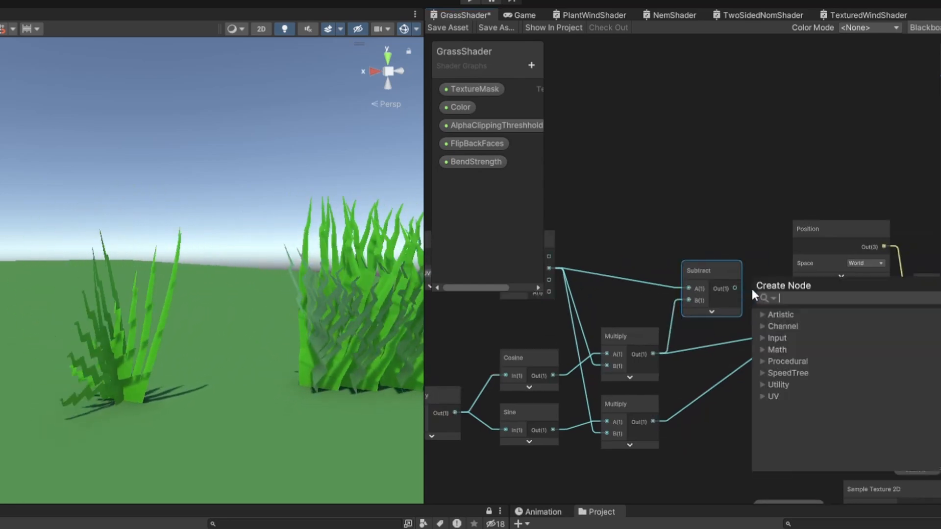
type("mul")
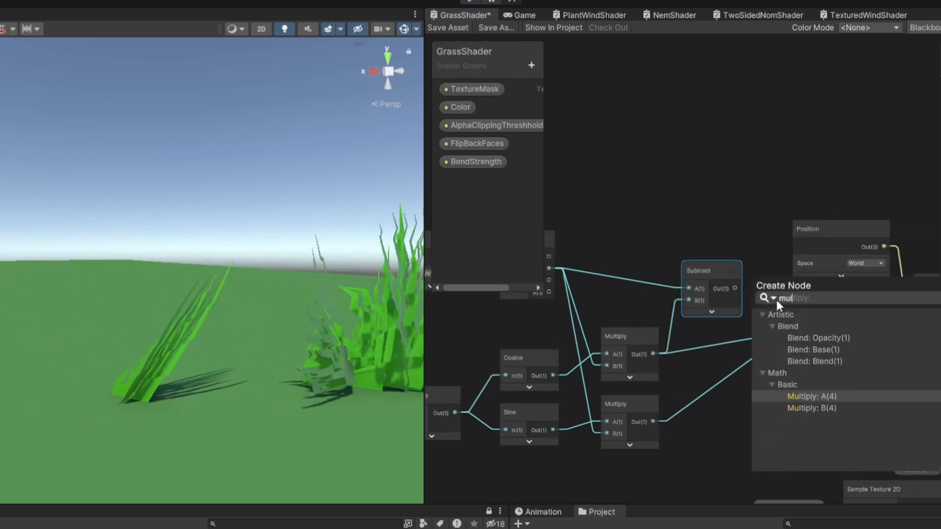
double_click(814, 395)
scroll(793, 328, "down", 8)
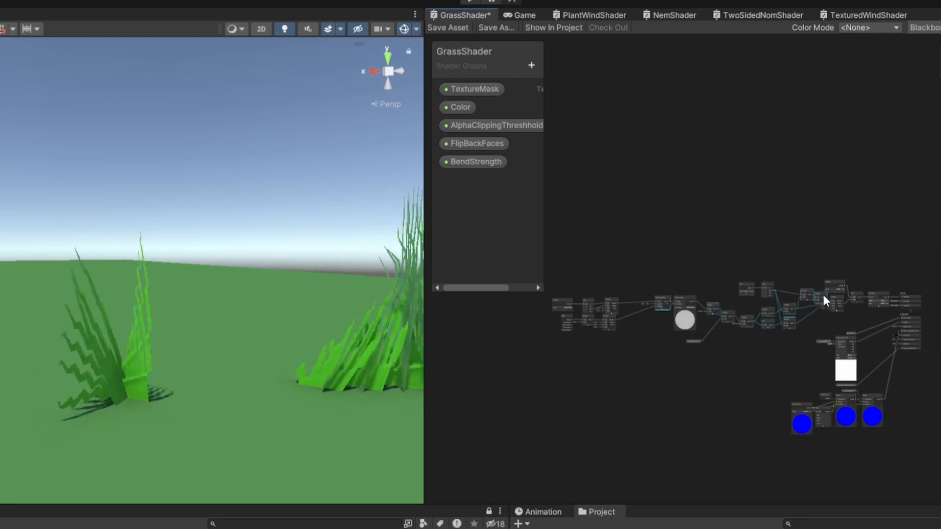
scroll(613, 303, "up", 8)
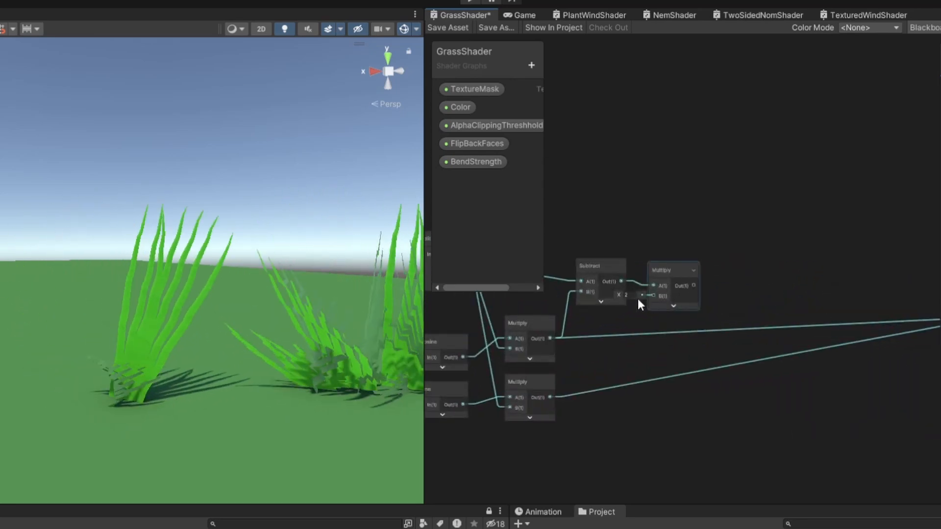
type("1")
Add another Multiply node that takes the previous Multiply output as its B input and collapse its preview
left_click_drag(692, 271, 742, 261)
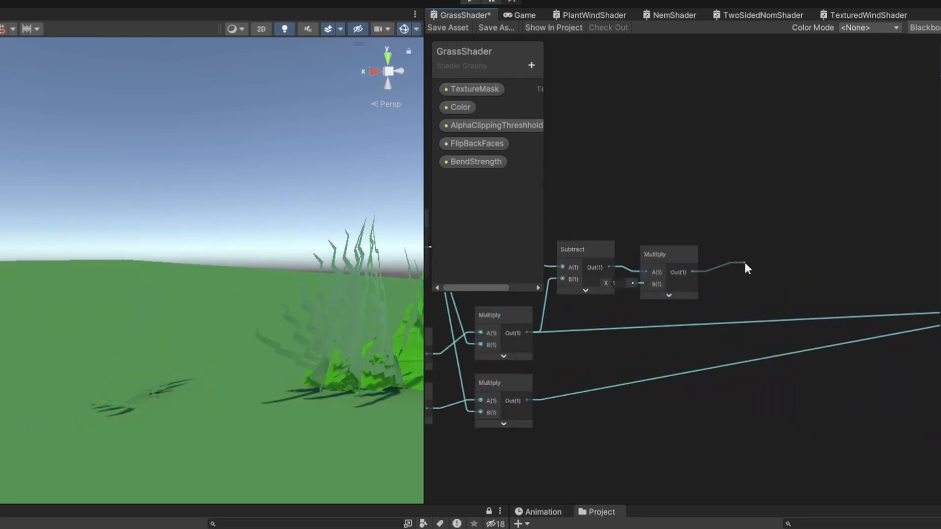
type("mul")
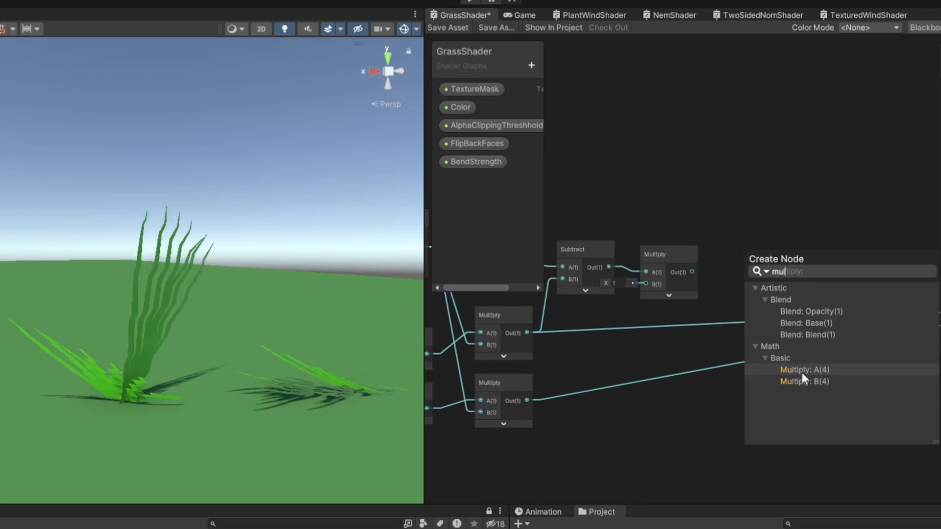
left_click(804, 381)
left_click(788, 290)
Connect Split's G output to the last Multiply's A input and route its result to Combine in place of the cosine Multiply
key("a")
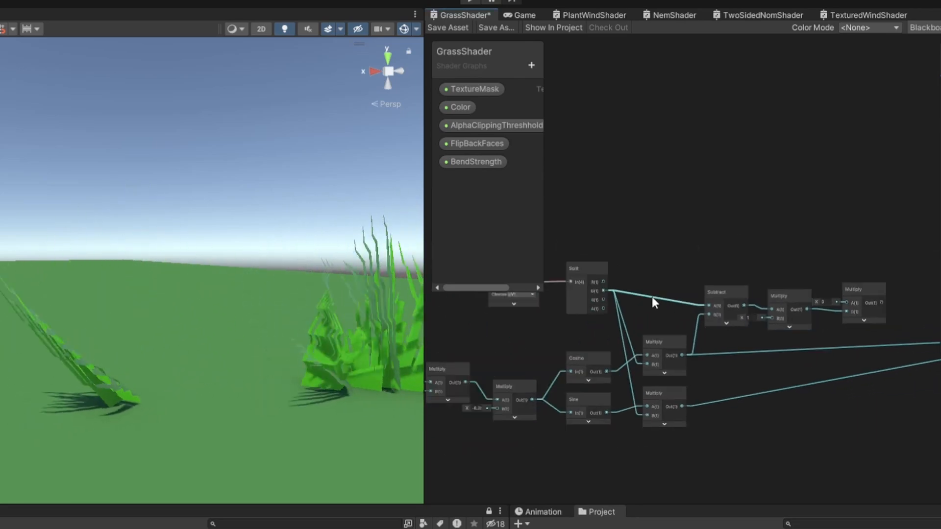
left_click_drag(849, 303, 850, 302)
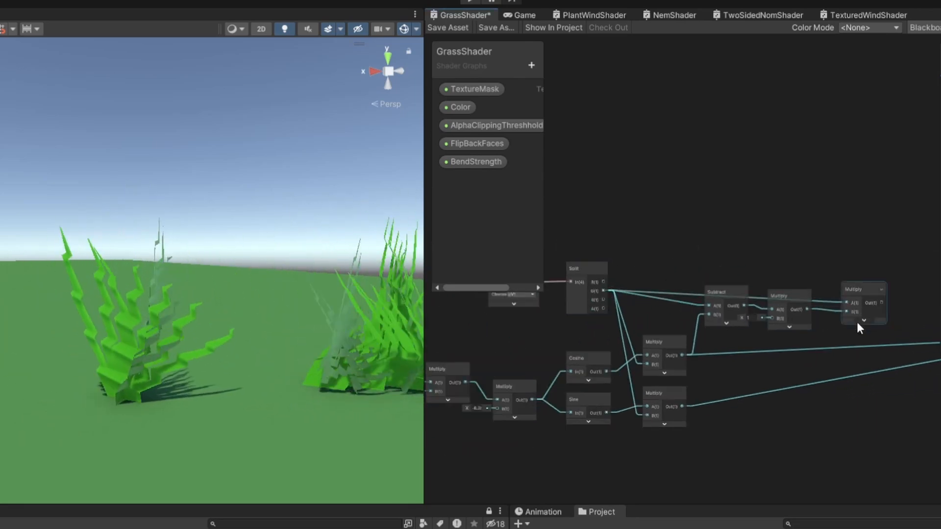
middle_click_drag(857, 324, 614, 355)
left_click_drag(639, 334, 691, 381)
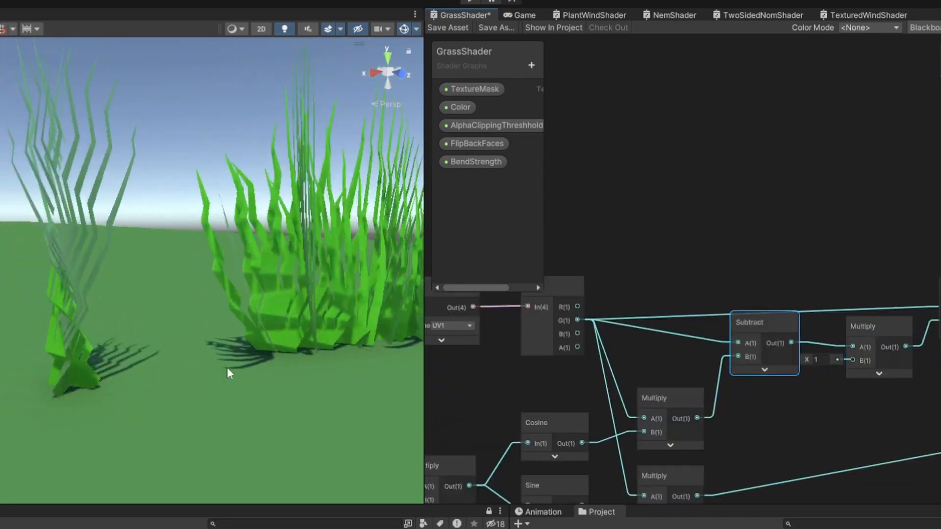
Select a grass clump in the scene and examine how its blades bend relative to their base
right_click_drag(227, 372, 147, 337)
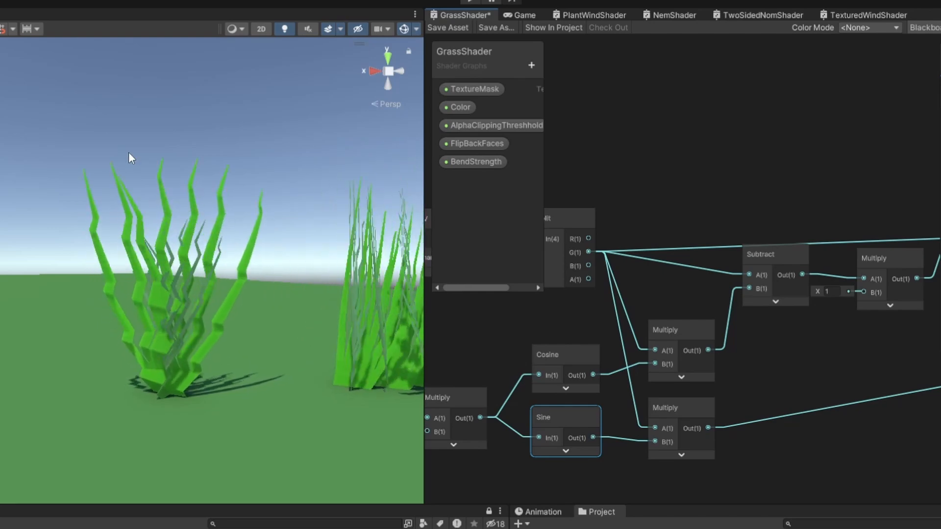
left_click(170, 387)
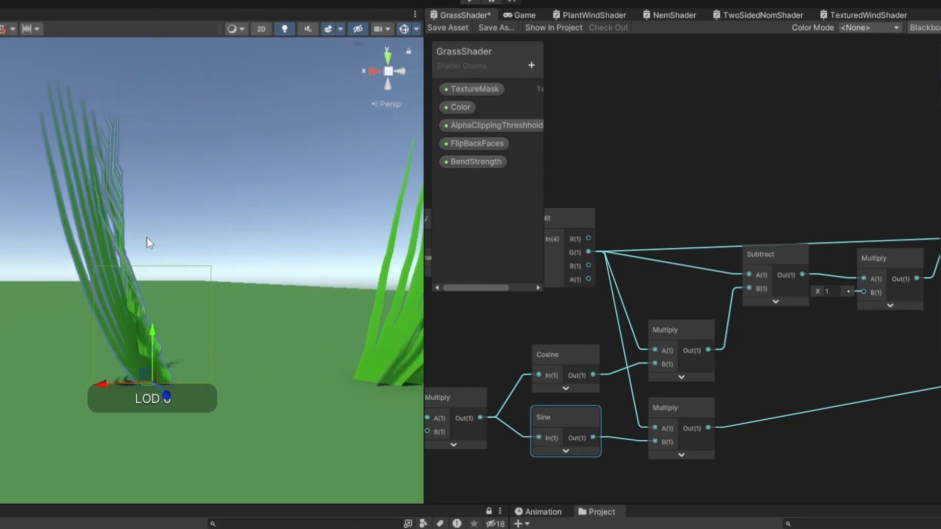
middle_click_drag(584, 269, 620, 275)
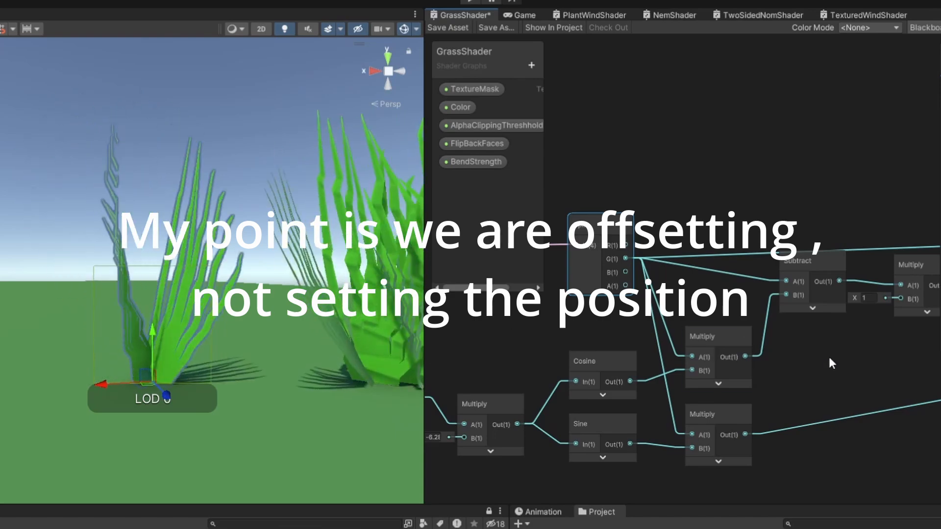
Add a Float property named VerticleBendStrength to the shader for the Multiply after Subtract
middle_click_drag(828, 355, 716, 372)
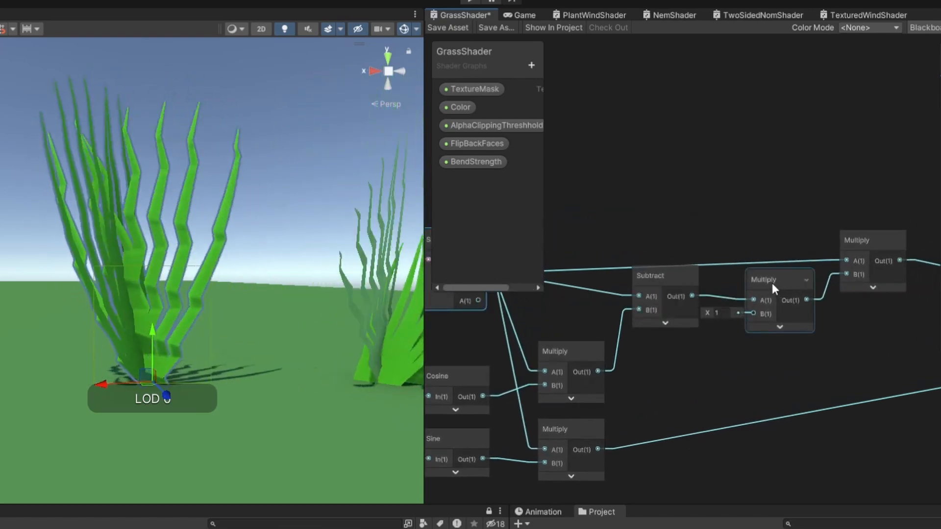
left_click(771, 281)
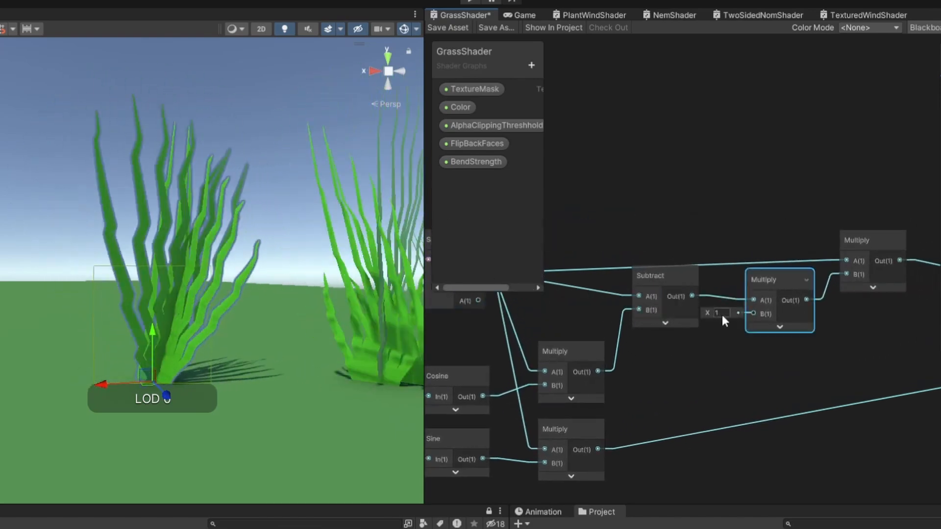
left_click(533, 64)
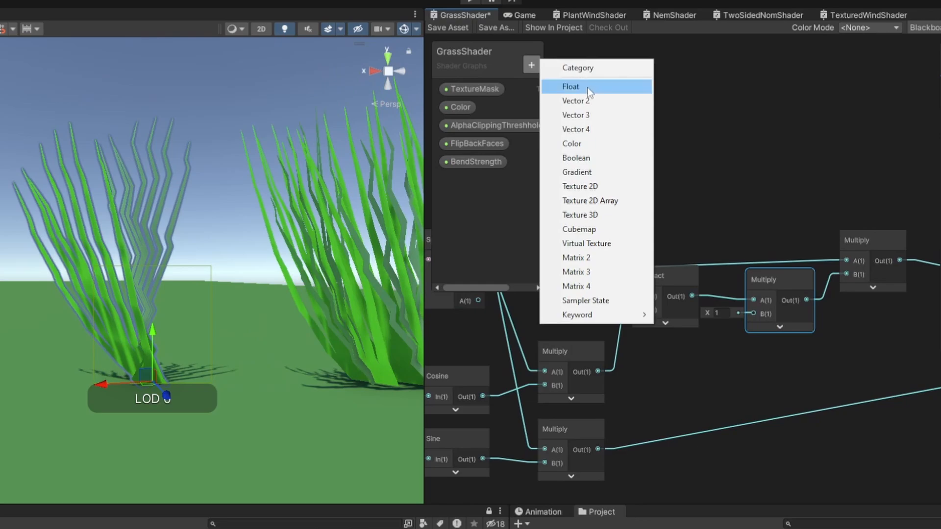
left_click(587, 87)
type("V")
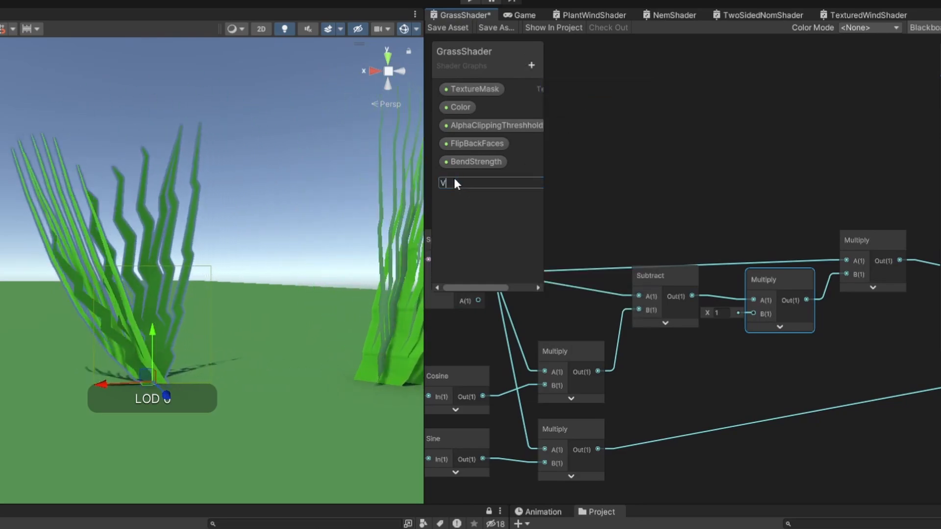
type("erticleBendStr")
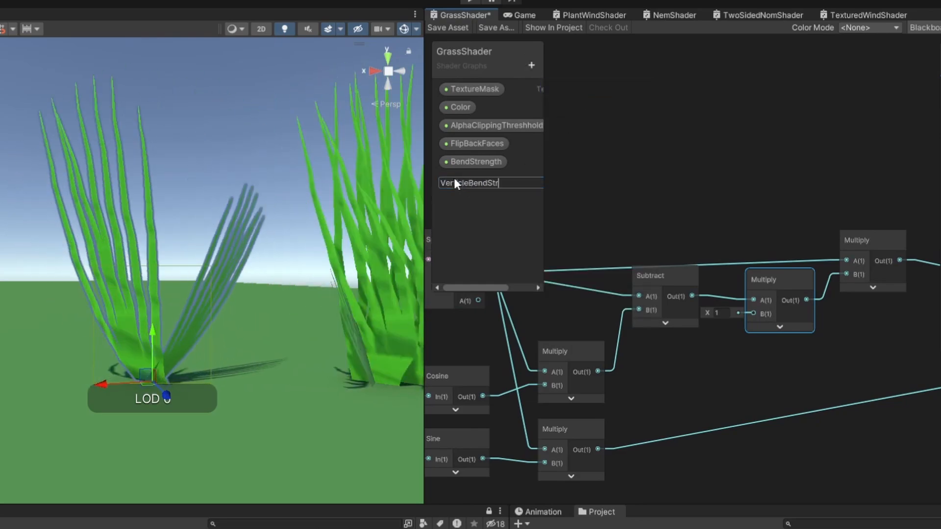
type("ength")
key("Return")
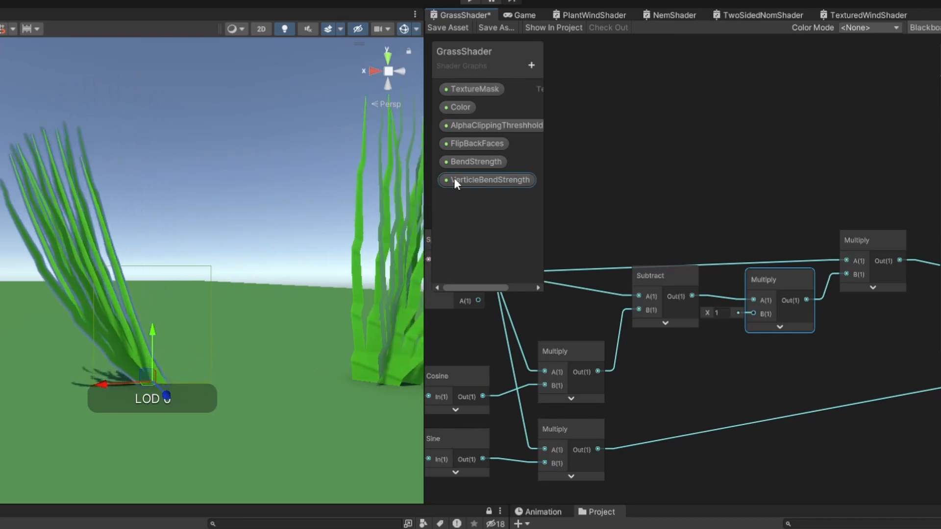
Feed the VerticleBendStrength property into the B input of the Multiply after Subtract, space out the neighbouring nodes, and save the shader
left_click_drag(454, 179, 639, 342)
left_click_drag(730, 352, 753, 313)
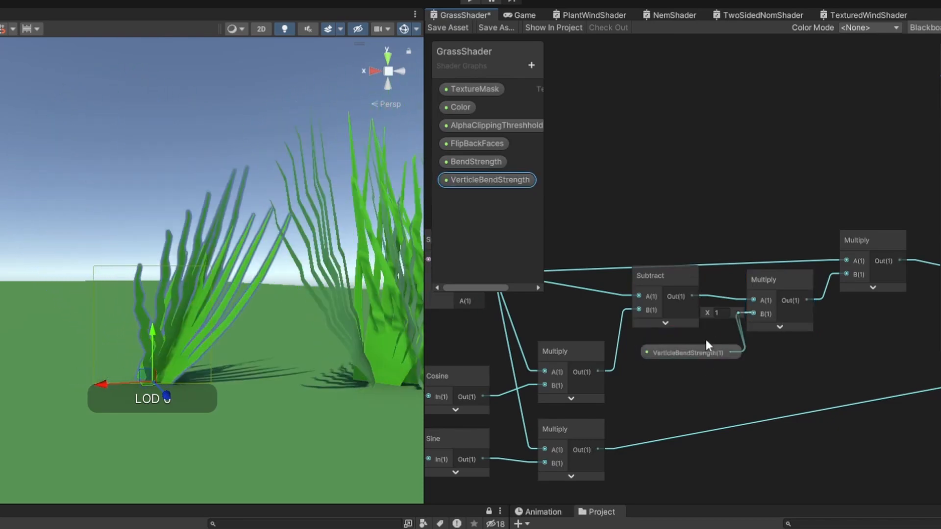
left_click_drag(638, 225, 848, 309)
left_click_drag(781, 282, 818, 287)
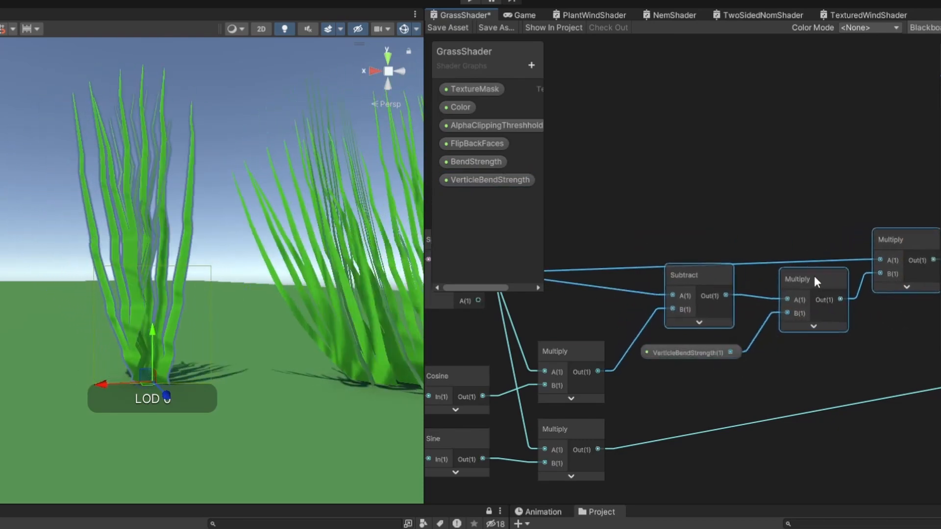
left_click(739, 366)
left_click(684, 351)
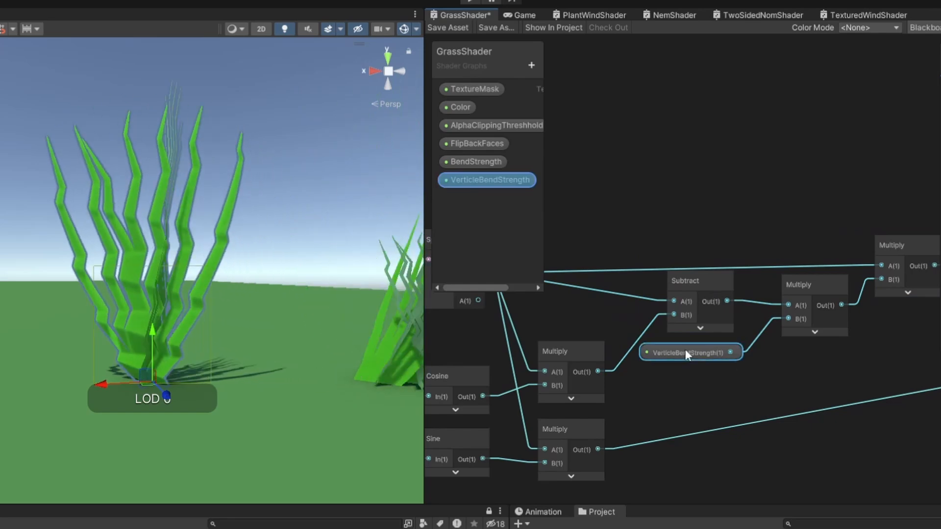
left_click(448, 28)
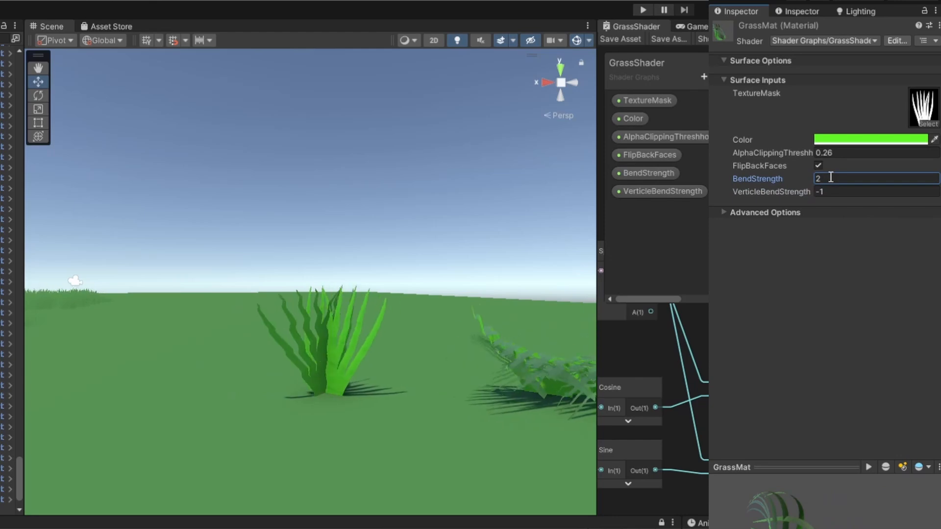
Set GrassMat's BendStrength to 2 and move the BendStrength node up, directly below the noise preview
type("2")
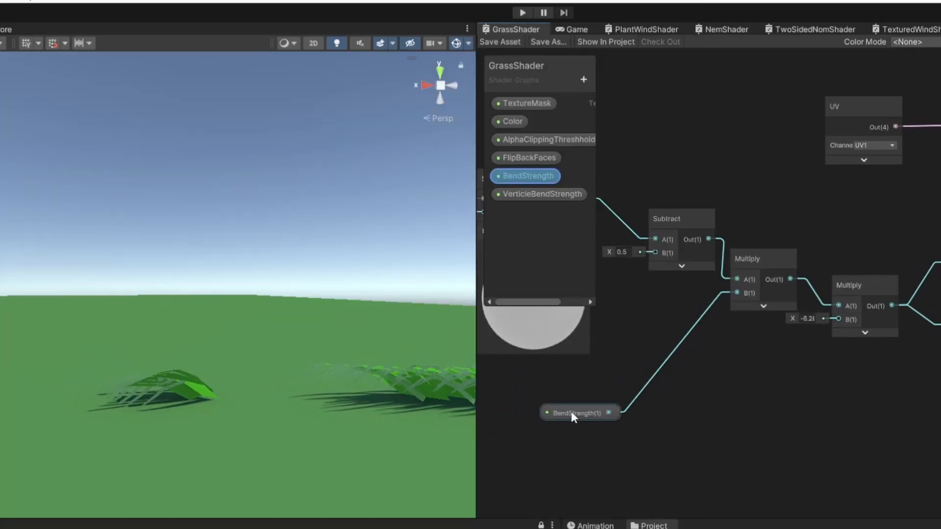
left_click_drag(573, 416, 579, 369)
scroll(875, 325, "up", 2)
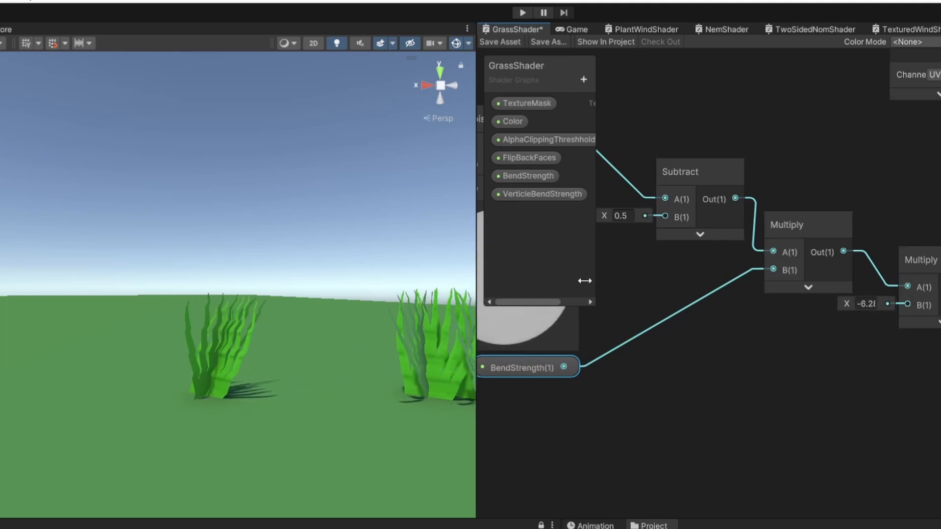
middle_click_drag(681, 332, 725, 339)
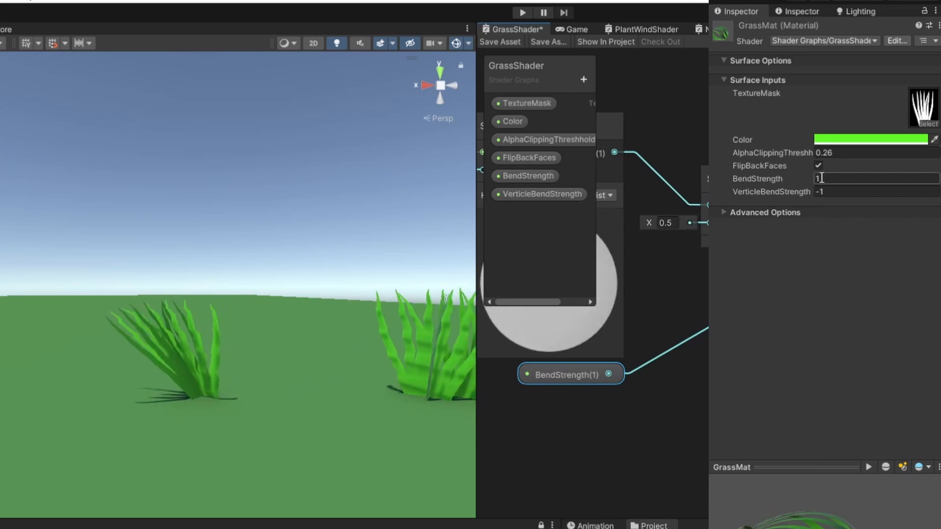
View the grass clumps from a lower angle and try a BendStrength of 2 on GrassMat again
right_click_drag(296, 339, 265, 299)
key("q")
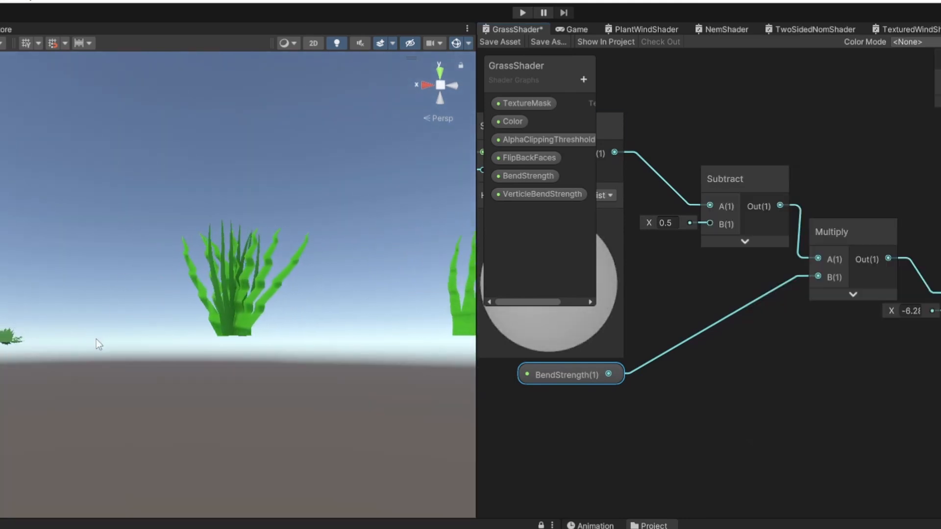
left_click(909, 310)
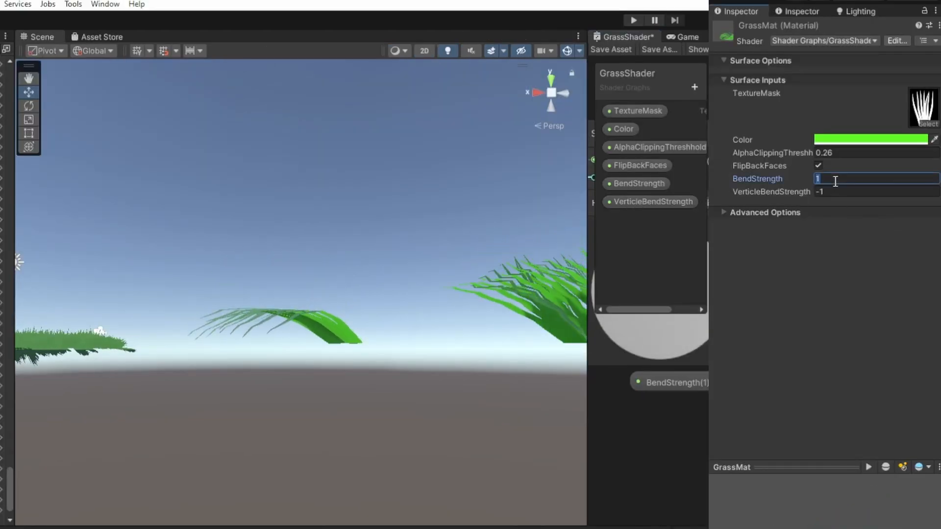
type("2")
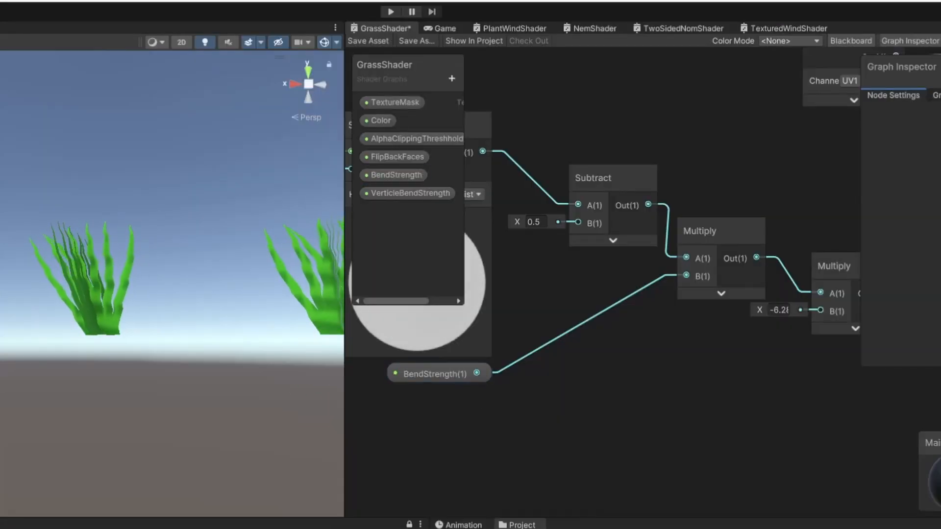
Route BendStrength through a Clamp node with Min -1 and Max 1 into the Multiply's B input, and collapse the Clamp preview
left_click_drag(492, 377, 555, 380)
type("clamp")
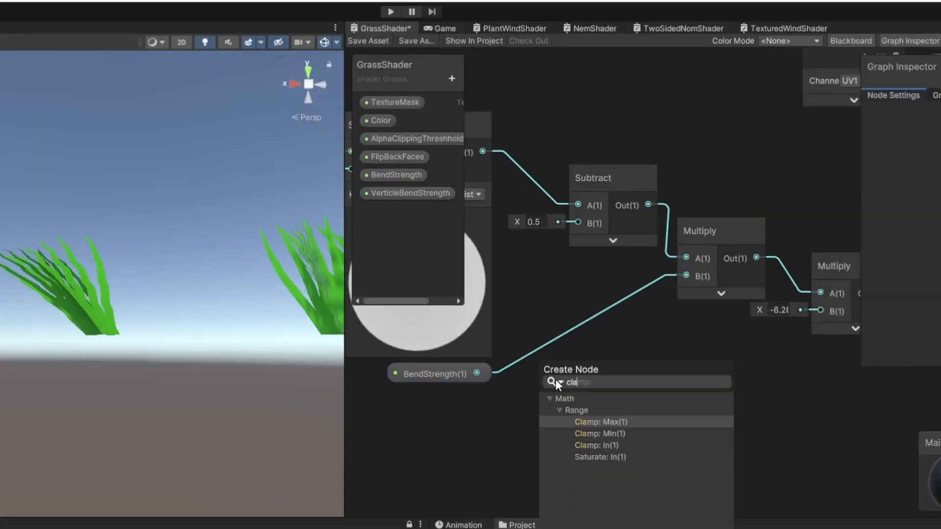
key("Return")
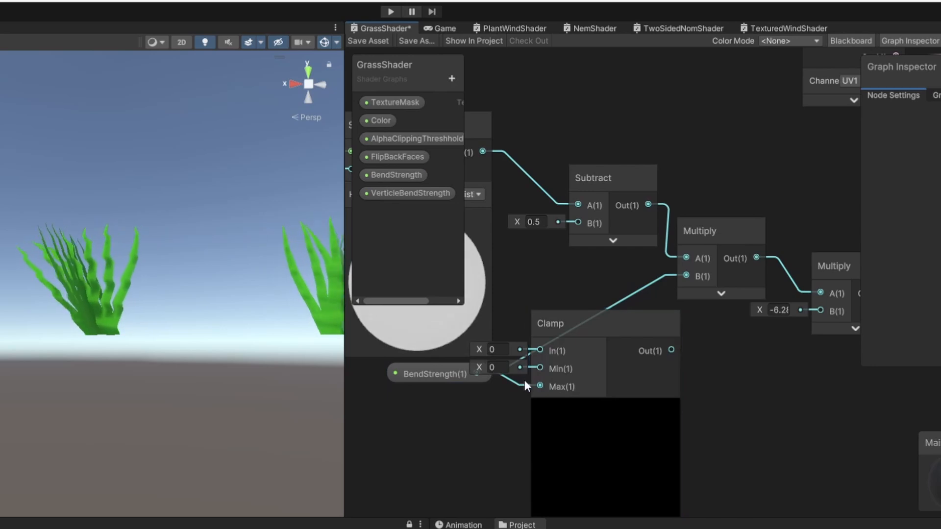
left_click(500, 367)
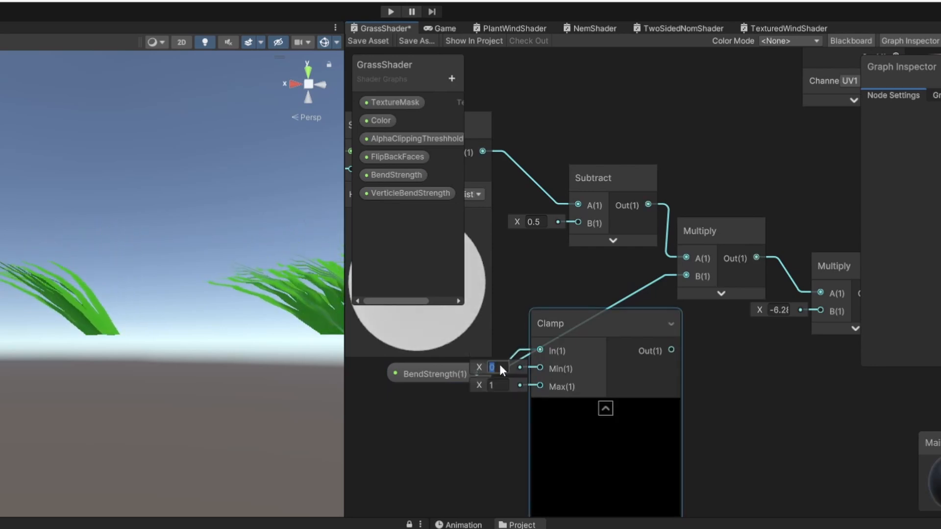
type("-1")
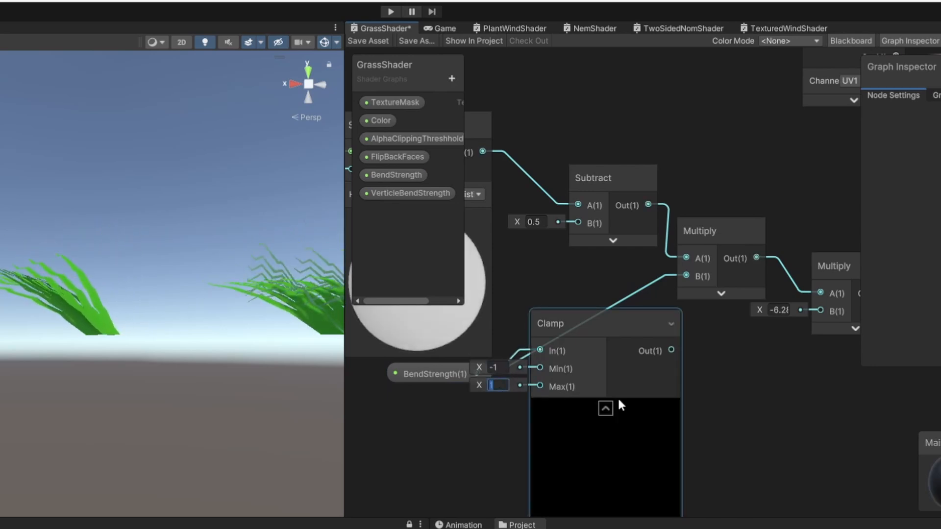
left_click(606, 408)
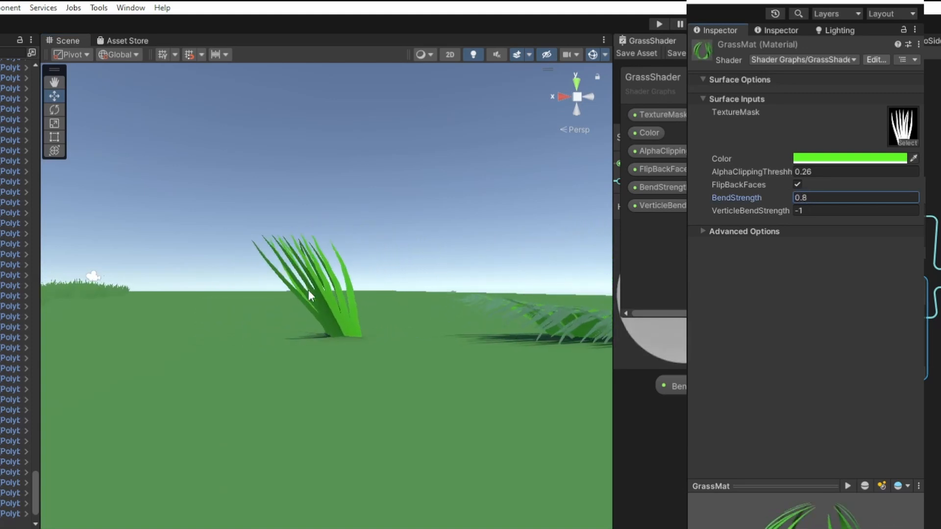
Duplicate the row of grass clumps repeatedly and place the copies beside one another to form a dense patch
right_click_drag(364, 302, 394, 313)
key("e")
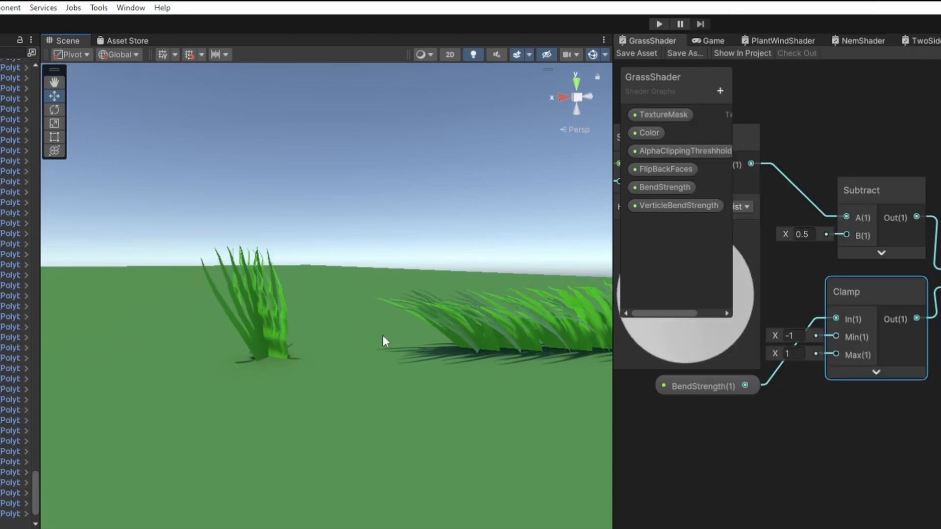
scroll(759, 343, "down", 3)
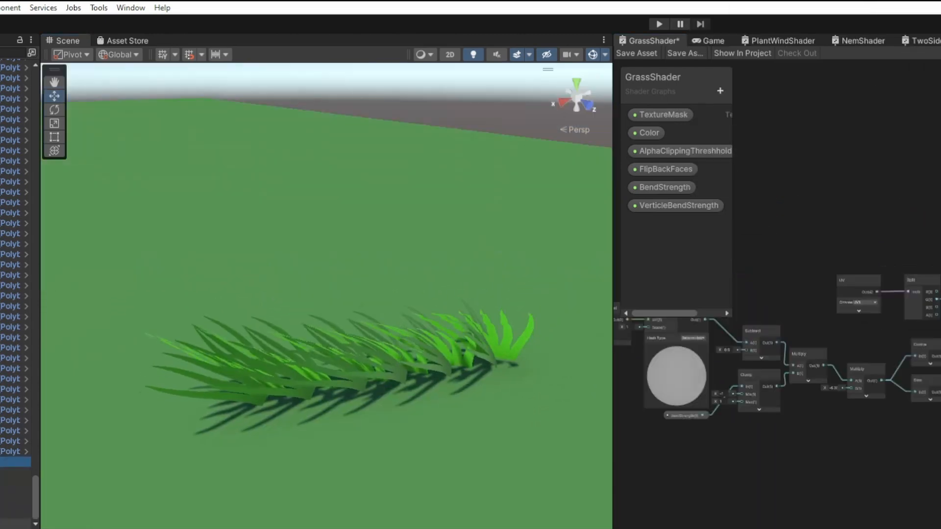
right_click_drag(347, 382, 518, 307)
key("ctrl+d")
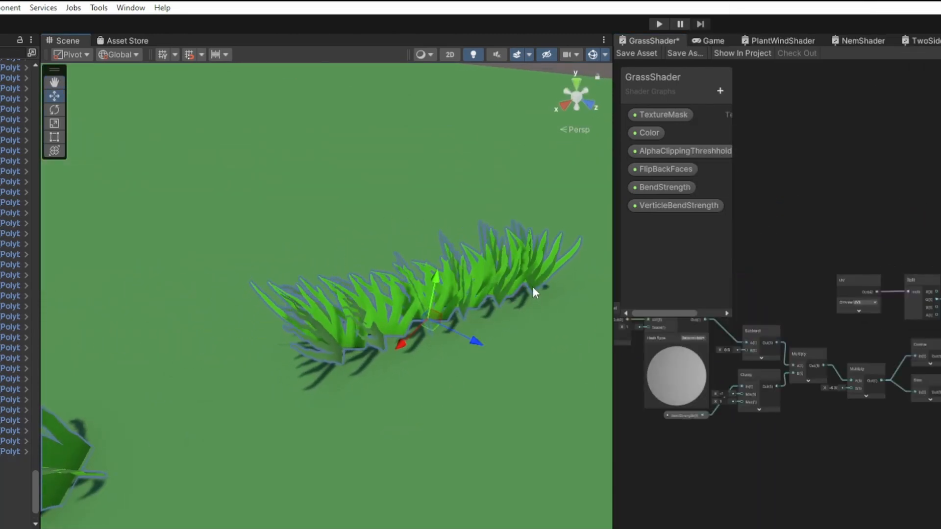
left_click_drag(432, 329, 445, 354)
left_click(410, 298)
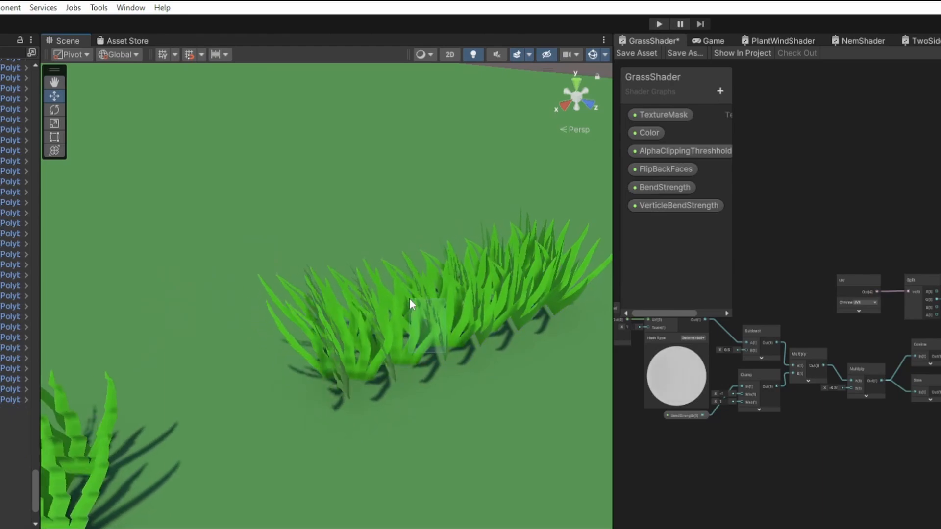
left_click(337, 404)
left_click_drag(337, 404, 332, 223)
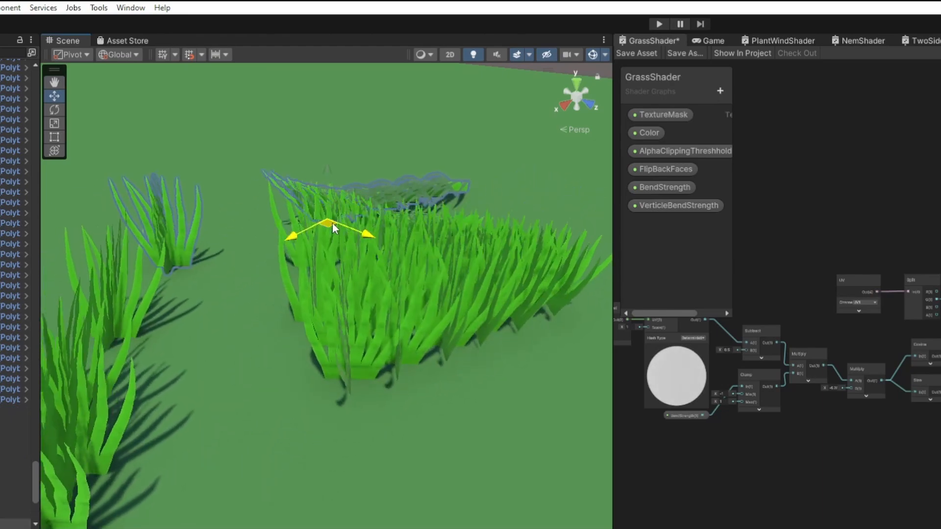
Save the shader and examine the wind motion across the dense grass patch from near ground level
right_click_drag(333, 222, 448, 151)
left_click(386, 211)
key("a")
right_click_drag(386, 211, 383, 216)
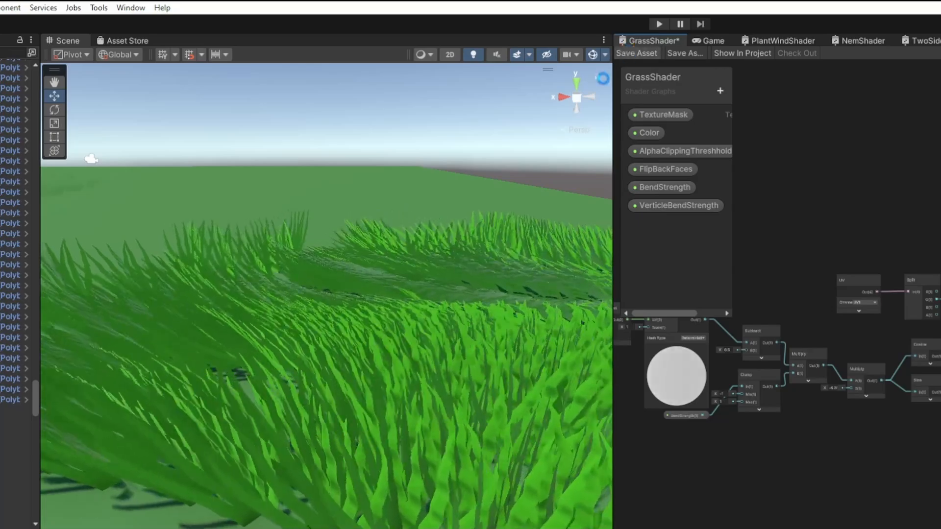
left_click(636, 53)
mouse_move(392, 315)
left_mouse_down("alt")
mouse_move(293, 351)
mouse_move(223, 351)
mouse_move(189, 327)
mouse_move(435, 326)
mouse_move(553, 307)
mouse_move(561, 392)
mouse_move(450, 287)
mouse_move(399, 315)
left_mouse_up("alt")
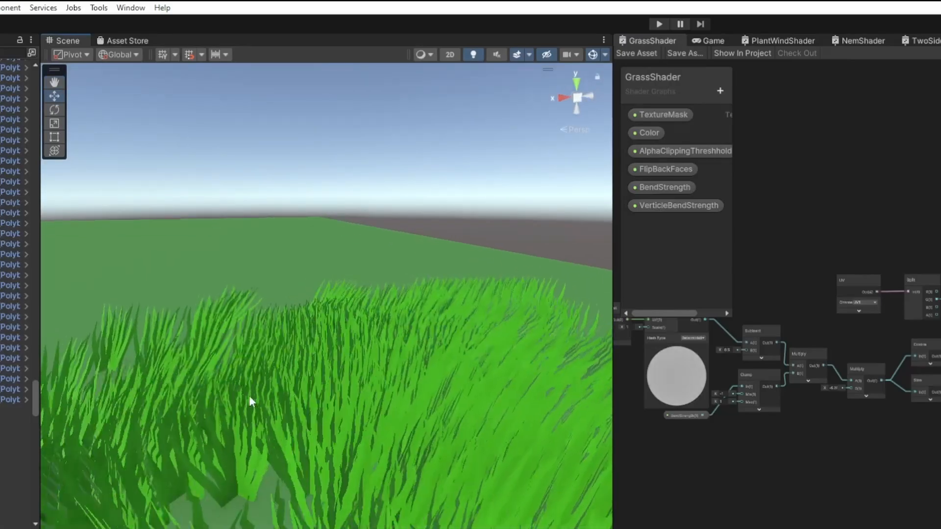
left_click_drag(248, 399, 324, 355, "alt")
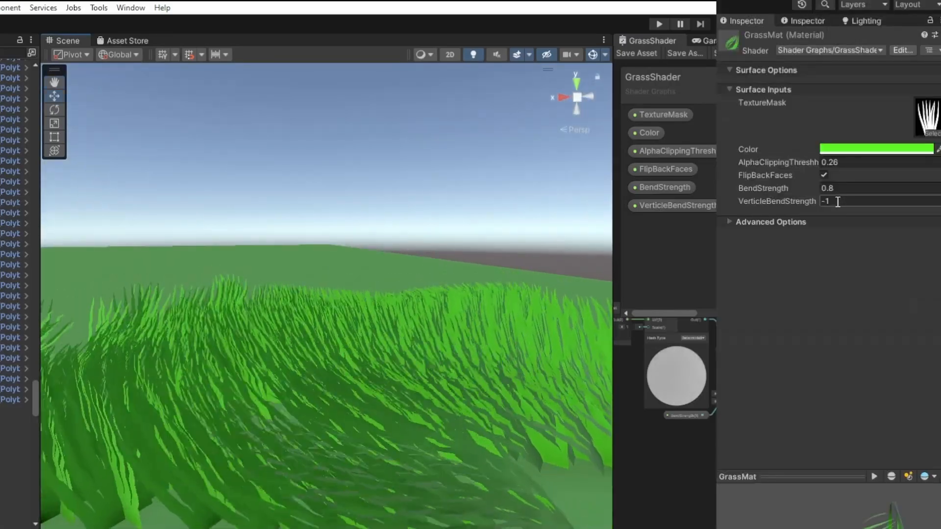
Try a VerticleBendStrength of -9.88 on GrassMat, set it back to -1, and inspect the grass patch
left_click_drag(809, 200, 196, 380)
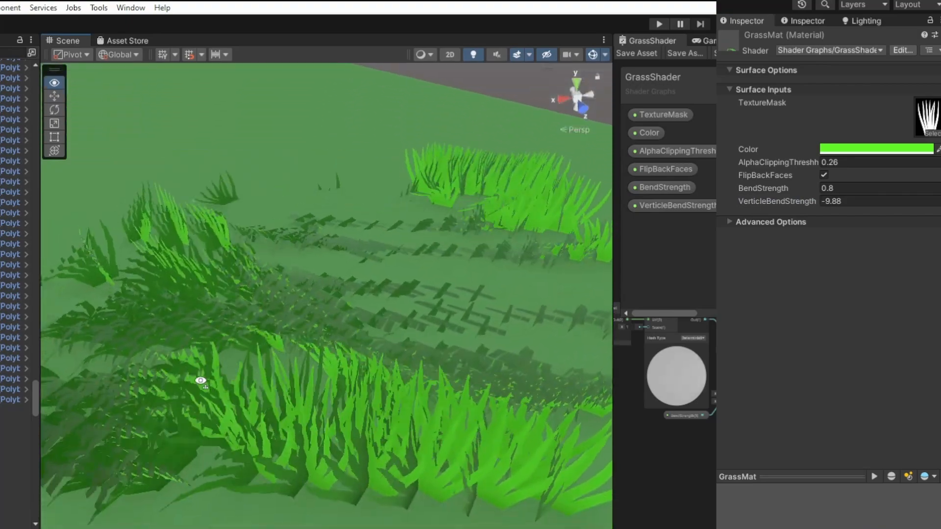
left_click(828, 201)
type("-1")
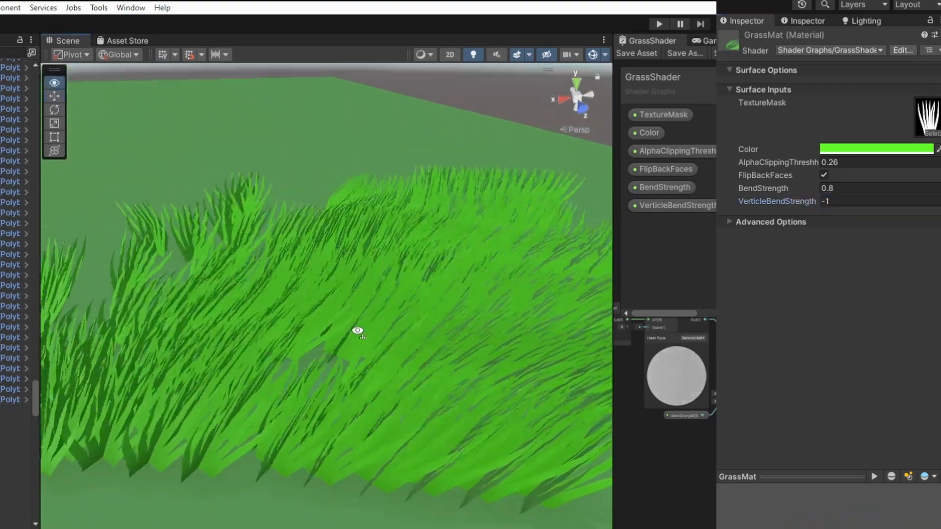
left_click_drag(357, 329, 351, 232, "alt")
Raise one grass clump above the field to Y 1.942 and rotate it upside down
left_click(336, 457)
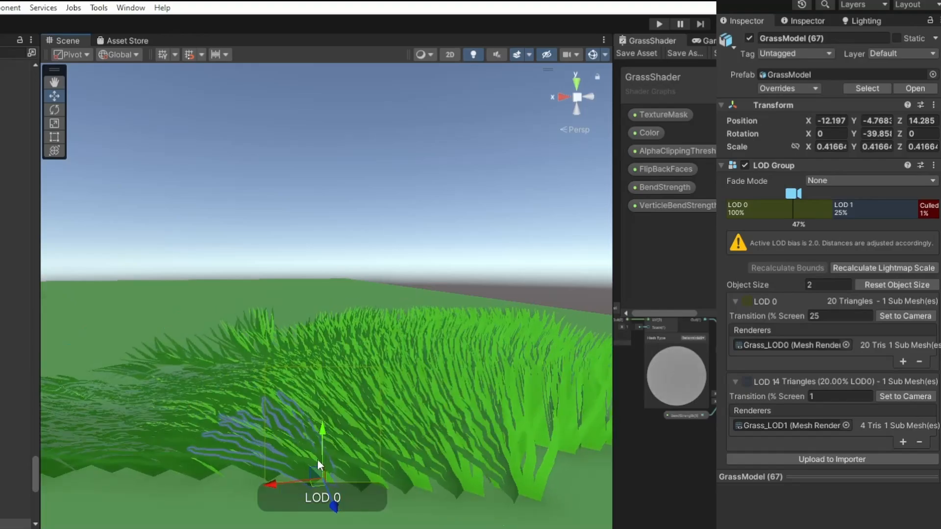
left_click_drag(325, 449, 299, 247)
key("e")
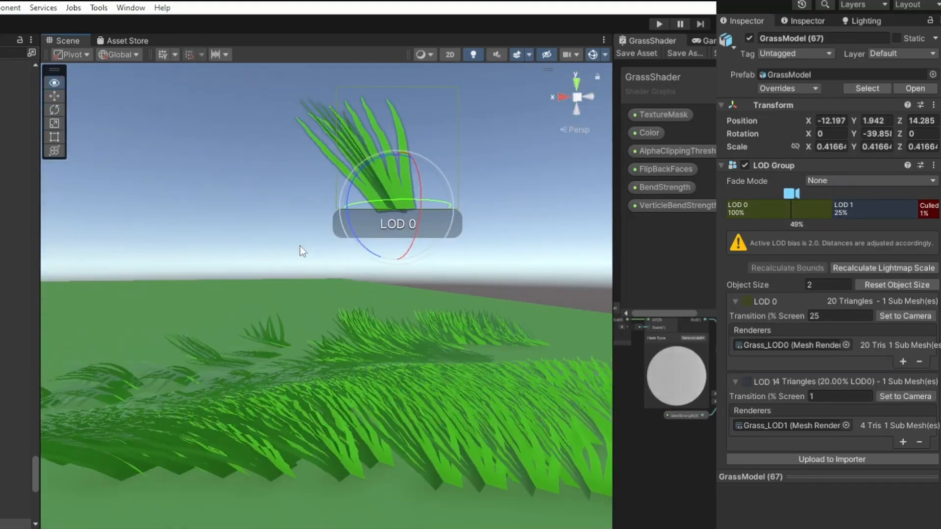
left_click_drag(360, 250, 659, 248)
right_click_drag(460, 235, 414, 242)
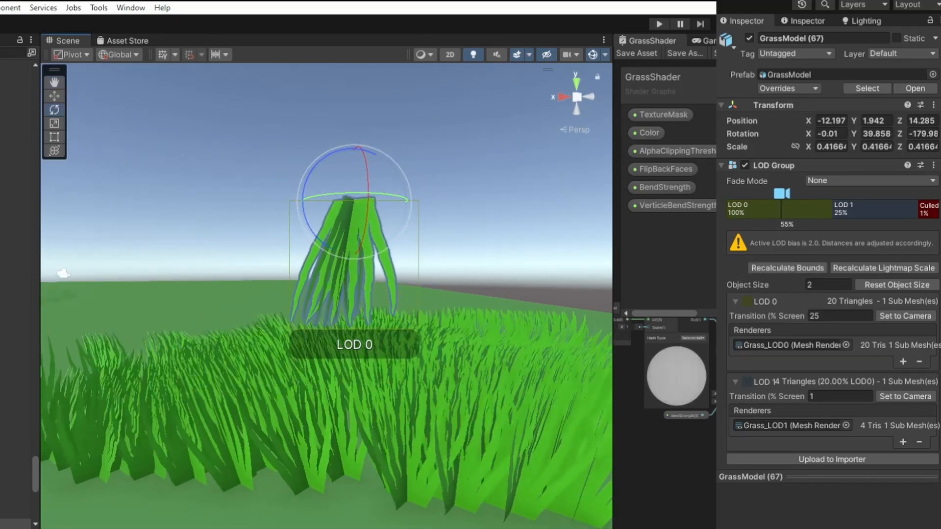
Set GrassMat's VerticleBendStrength to 1 and inspect how the upside-down clump bends
left_click(831, 202)
type("1")
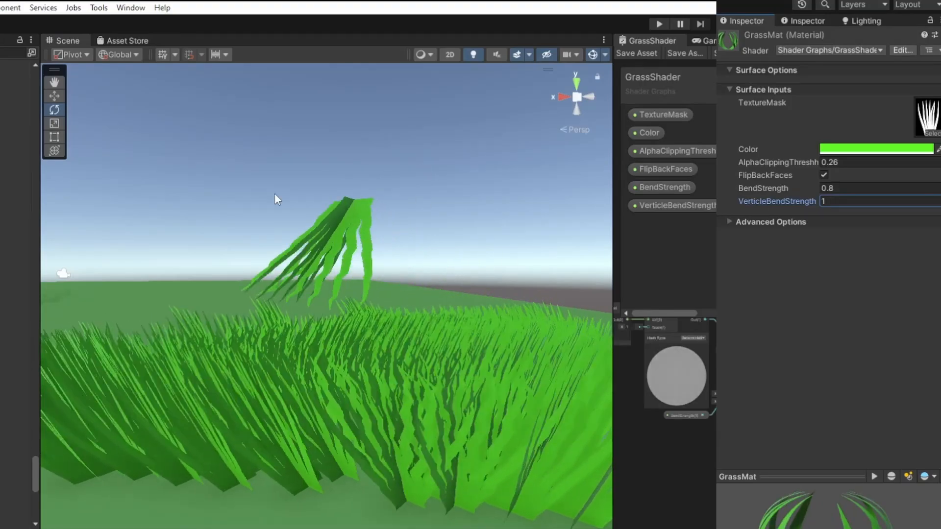
left_click(342, 228)
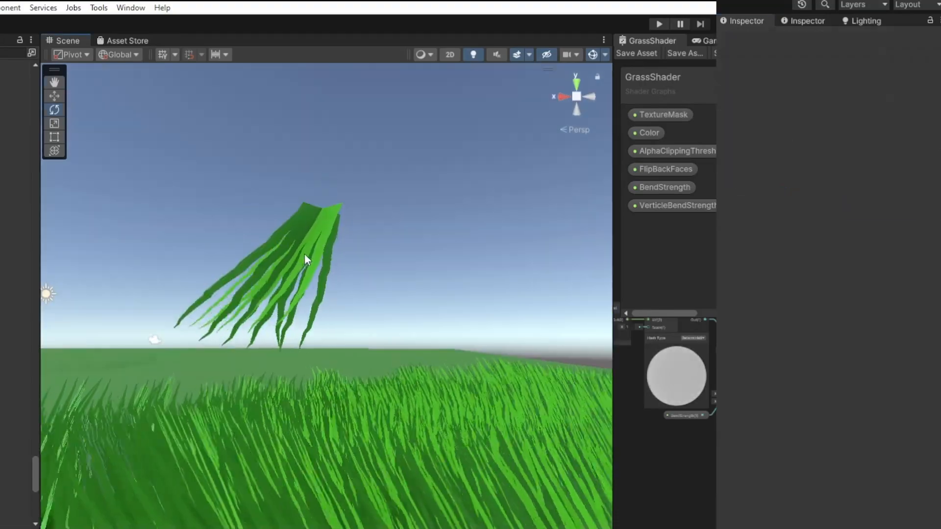
left_click(305, 255)
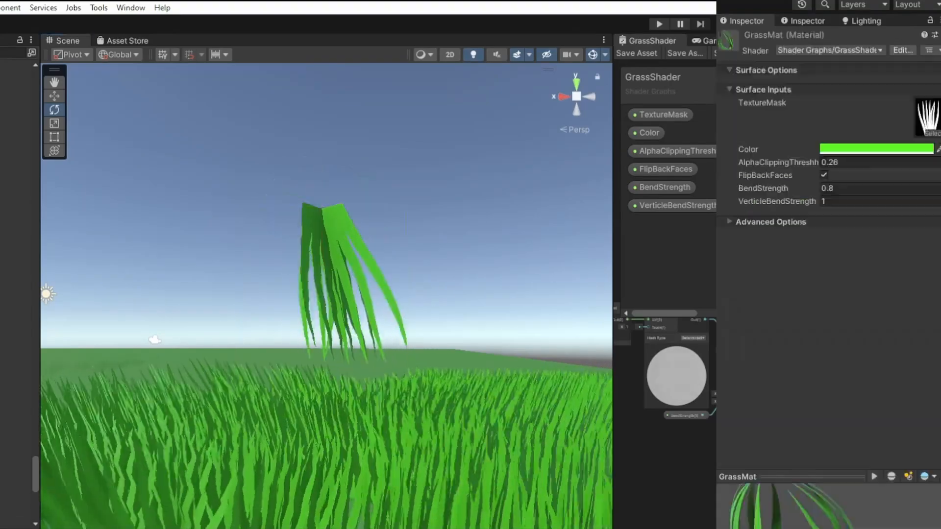
Set GrassMat's VerticleBendStrength to 10 and select the upside-down clump to examine its bending
left_click(828, 201)
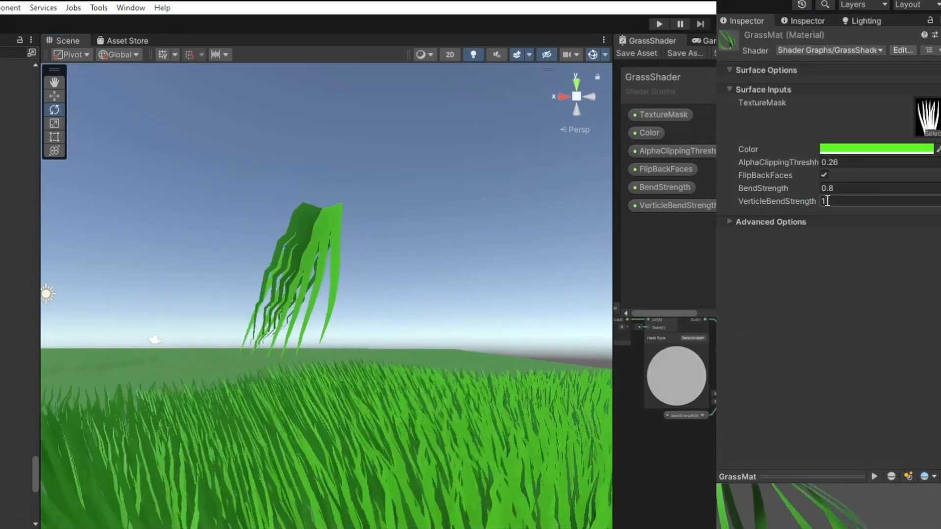
type("110")
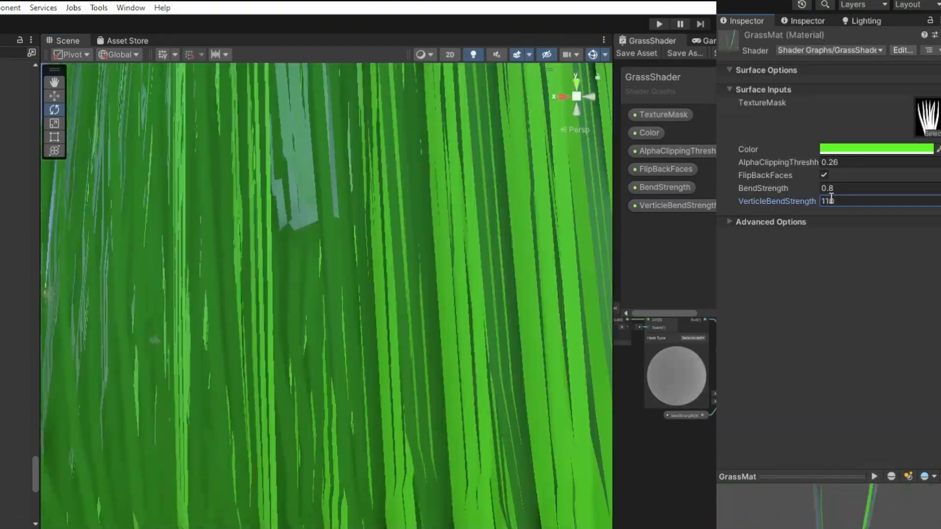
key("BackSpace")
key("BackSpace")
type("0")
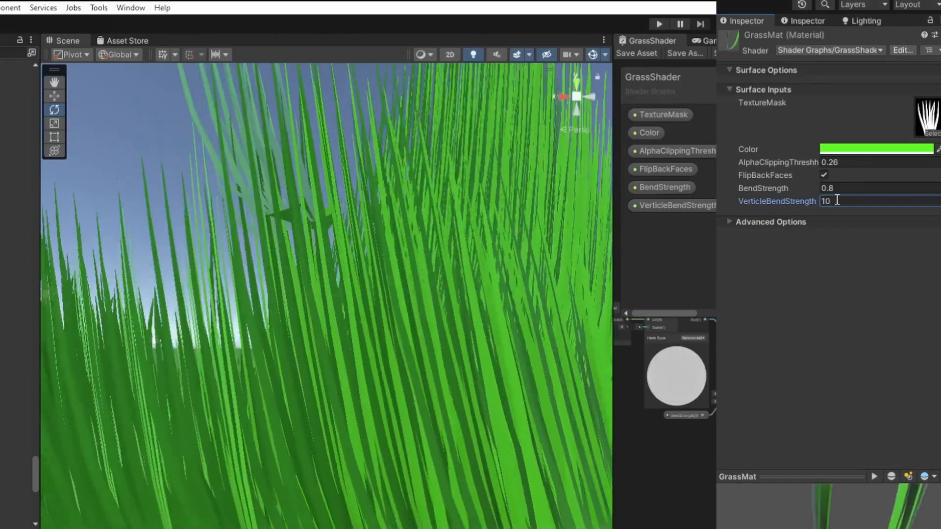
right_click_drag(307, 230, 318, 261)
left_click(303, 303)
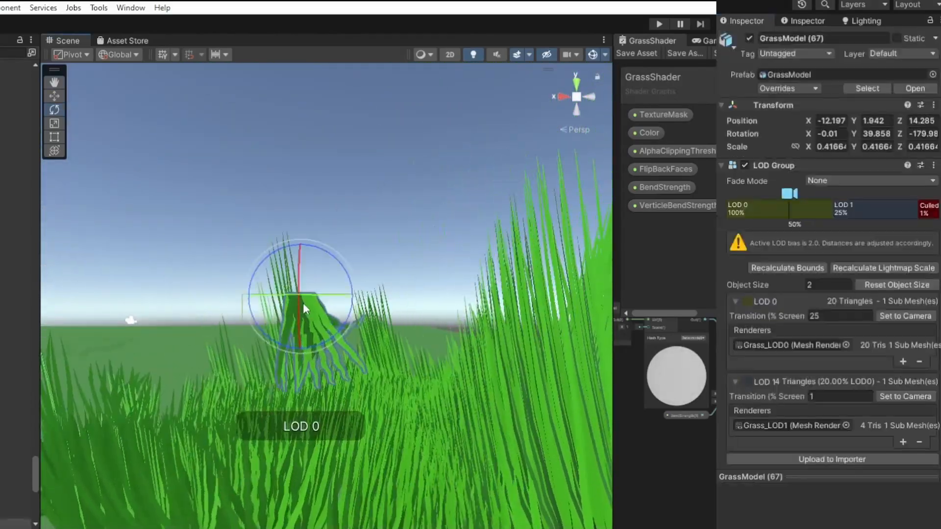
Lift the upside-down grass clump high above the field and examine how it bends
key("w")
left_click_drag(301, 281, 302, 114)
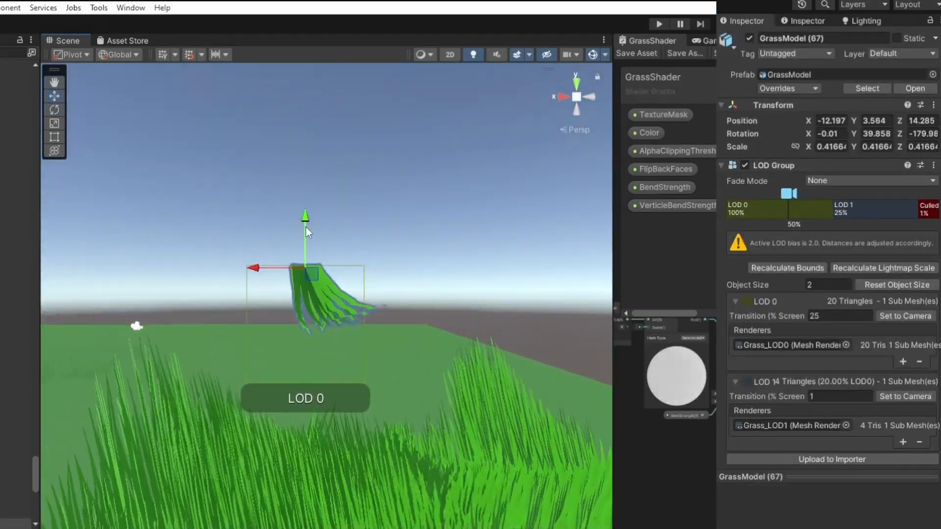
left_click_drag(305, 227, 327, 88)
left_click(402, 120)
right_click_drag(401, 120, 330, 136)
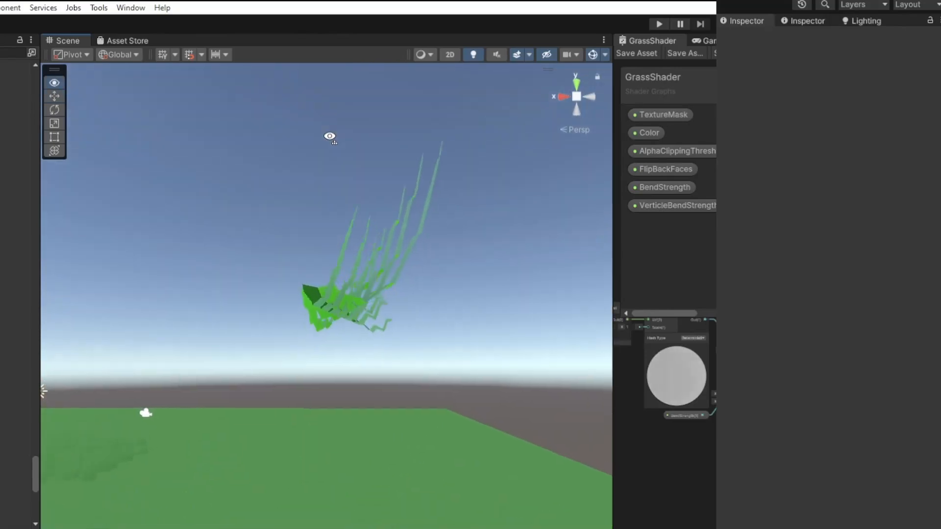
right_click_drag(323, 296, 299, 367)
left_click_drag(316, 382, 298, 414, "alt")
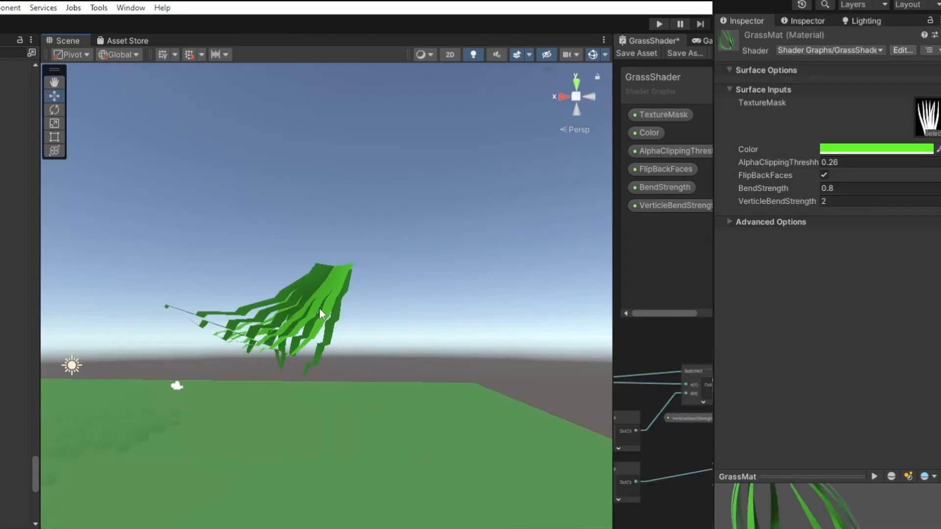
Set GrassMat's VerticleBendStrength to 3, delete the upside-down clump and inspect the remaining grass field
left_click(831, 200)
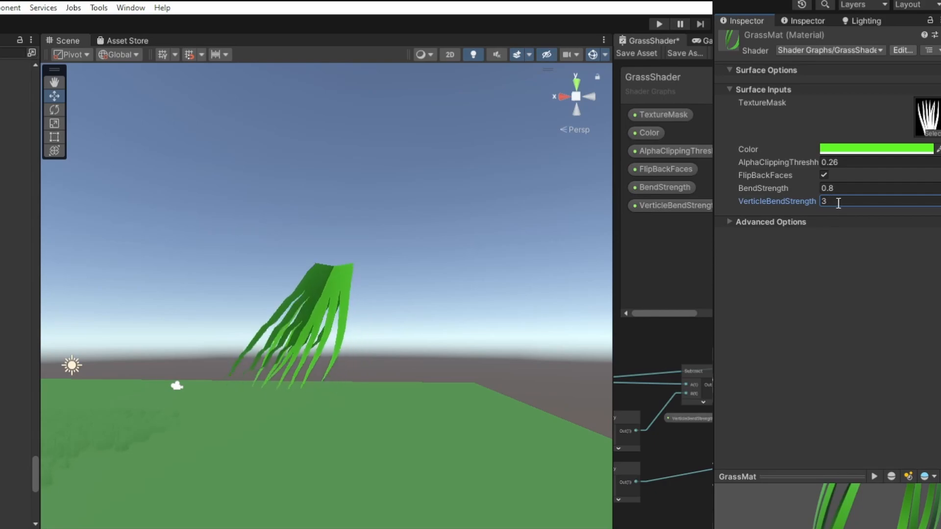
left_click(316, 280)
key("Delete")
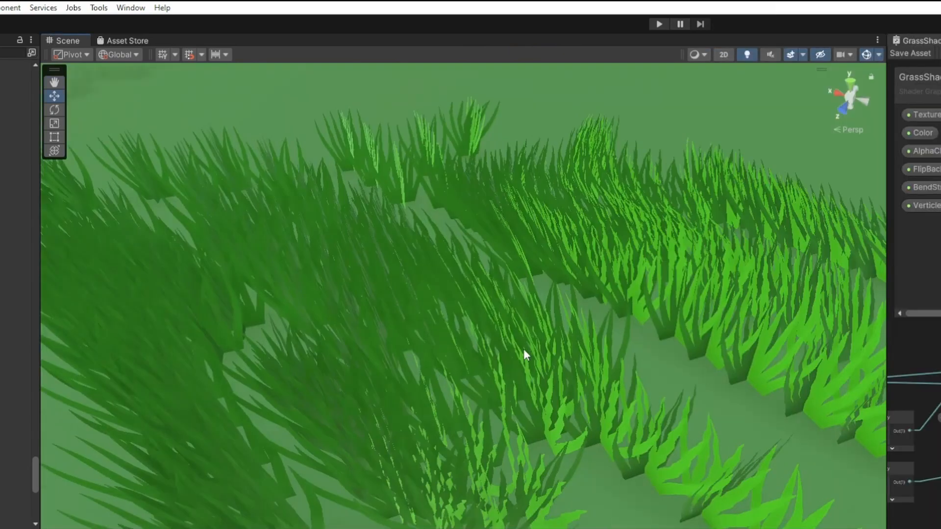
right_click_drag(523, 350, 500, 322)
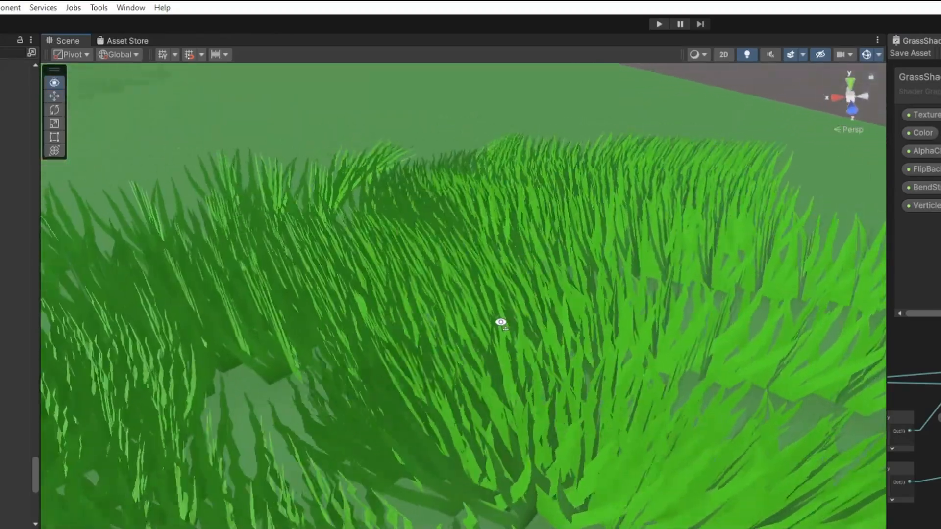
Switch to Blender, add a 2 m plane centred at X 0, Y 0 and raise it above the crossed grass planes
key("alt+Tab")
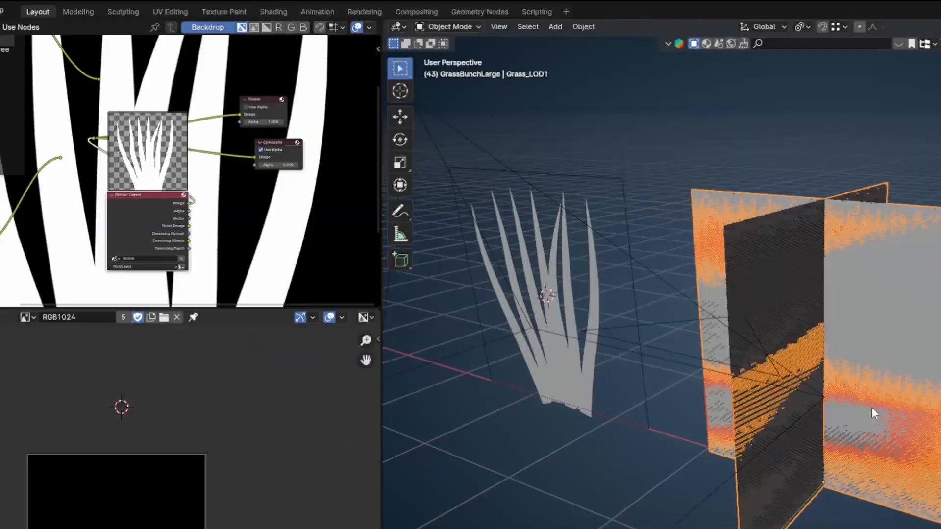
middle_click_drag(871, 408, 940, 304)
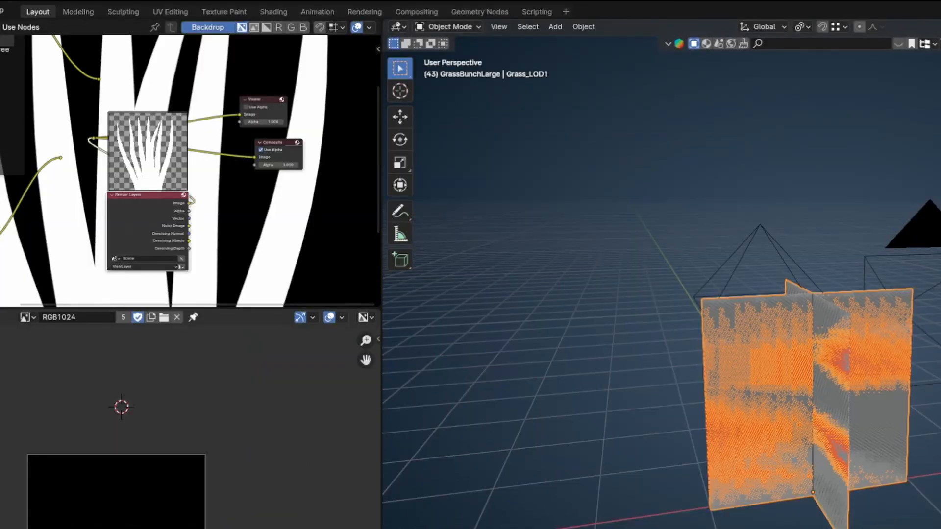
key("shift+a")
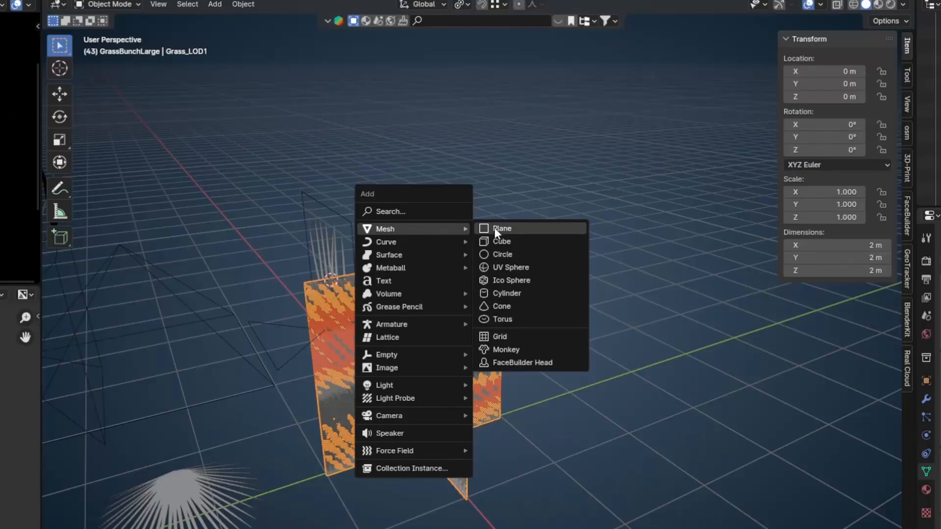
left_click(503, 233)
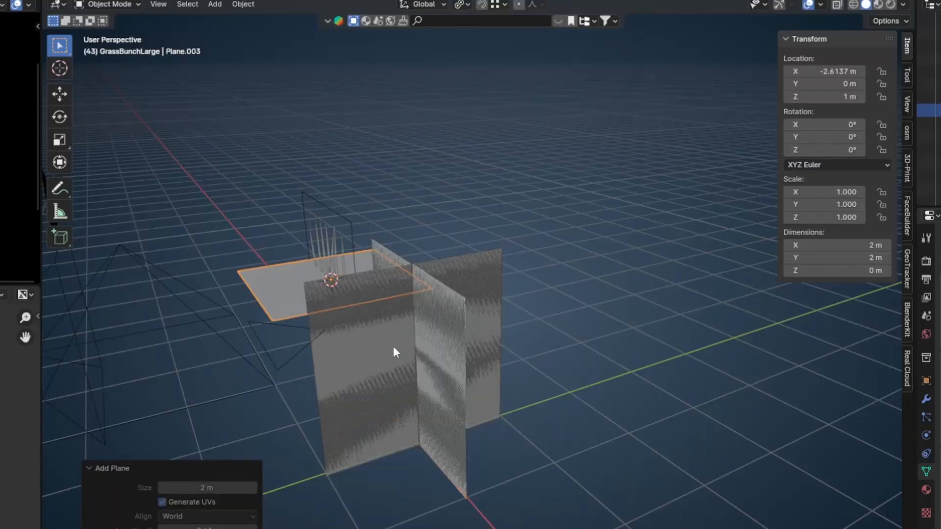
middle_click_drag(443, 389, 471, 441)
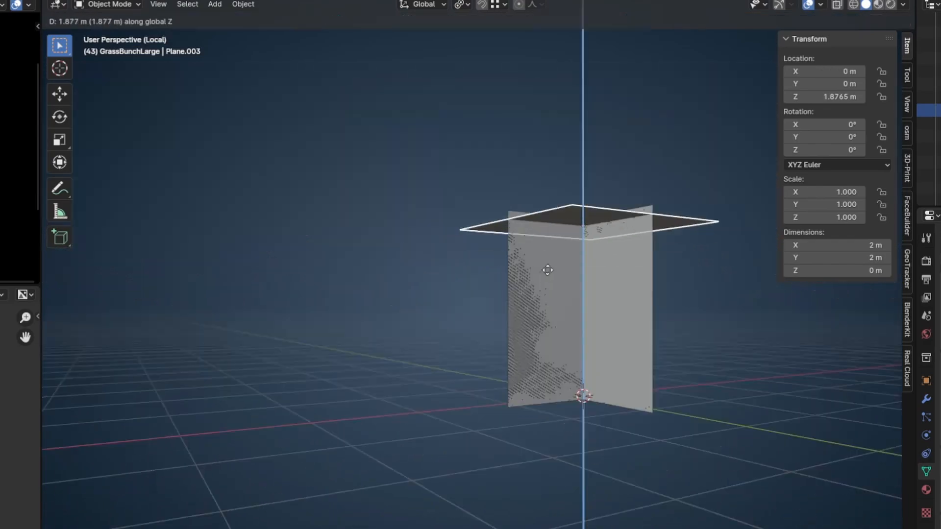
left_click(548, 251)
Hide Grass_LOD1 and turn on the split normals overlay while editing the Grass_LOD0 mesh
middle_click_drag(548, 251, 550, 402)
left_click(525, 380)
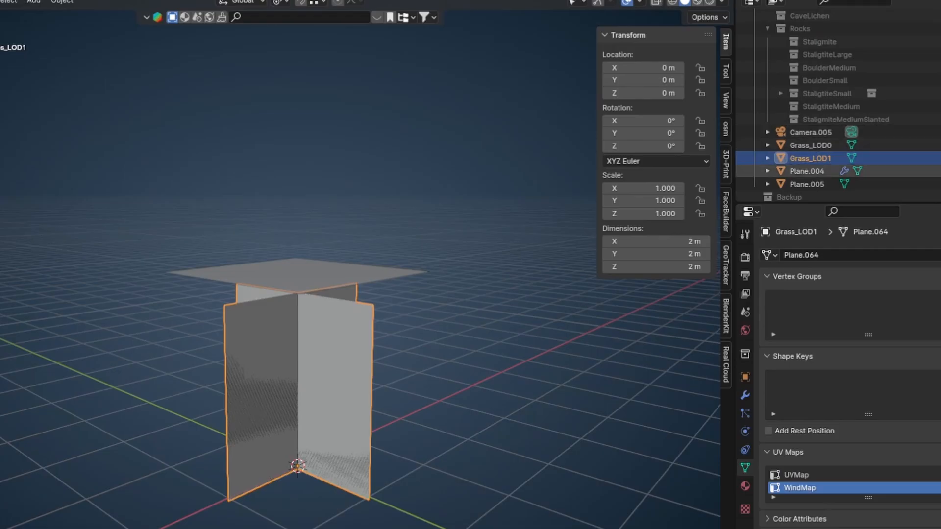
left_click(928, 156)
key("Tab")
scroll(583, 96, "up", 2)
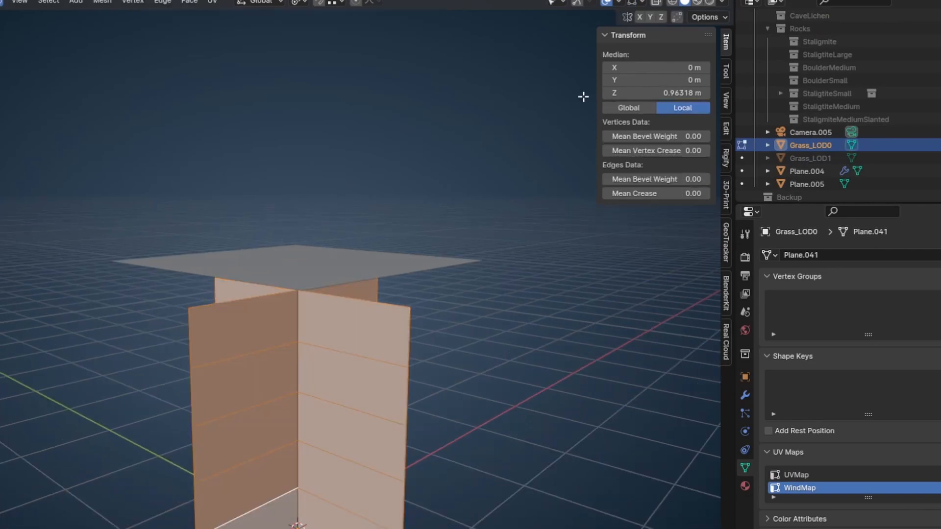
left_click(641, 3)
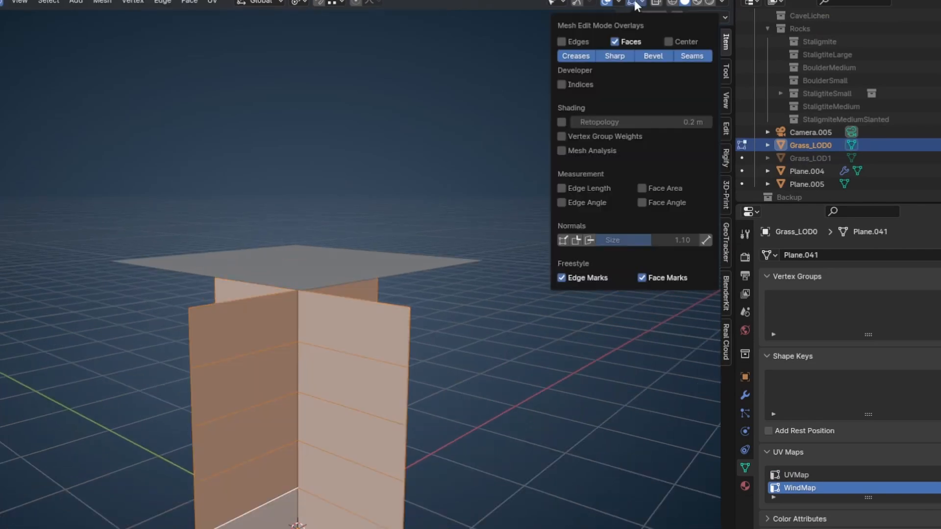
left_click(576, 240)
middle_click_drag(252, 374, 237, 426)
key("Tab")
Add a Data Transfer modifier to Grass_LOD0
left_click(745, 394)
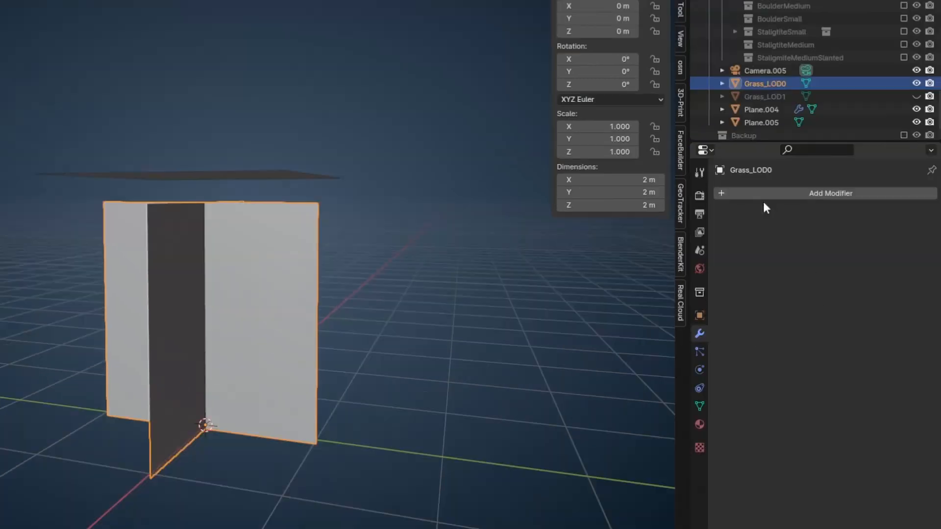
left_click(760, 198)
type("tra")
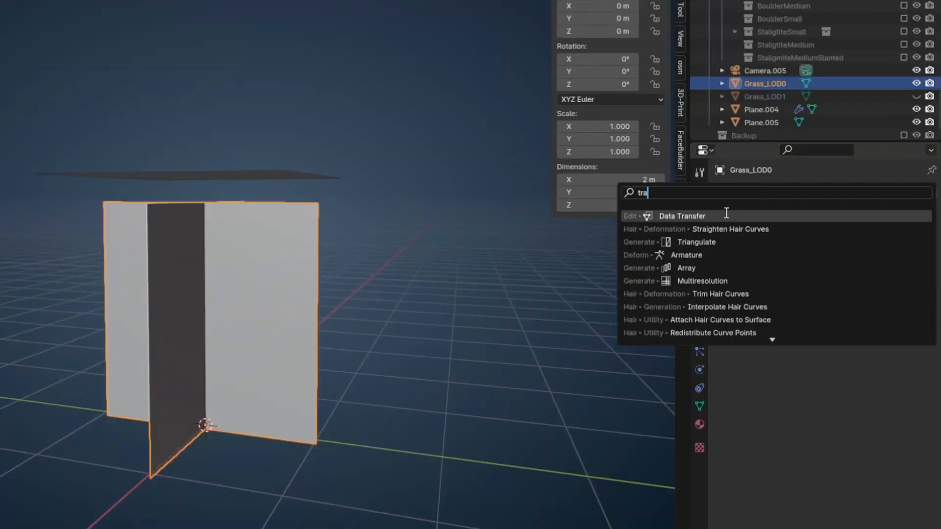
left_click(738, 217)
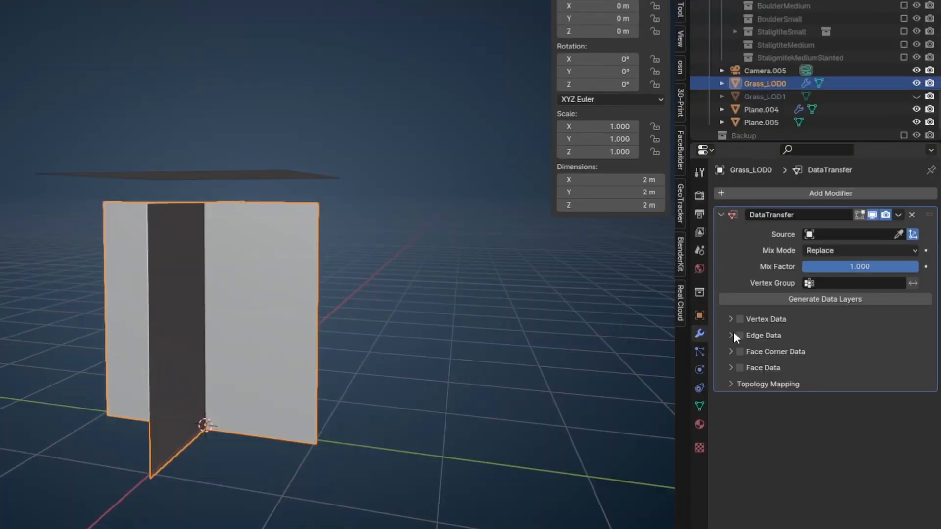
Configure the Data Transfer to copy face corner custom normals from the horizontal plane, using Nearest Corner of Nearest Face mapping
left_click(740, 351)
left_click(731, 353)
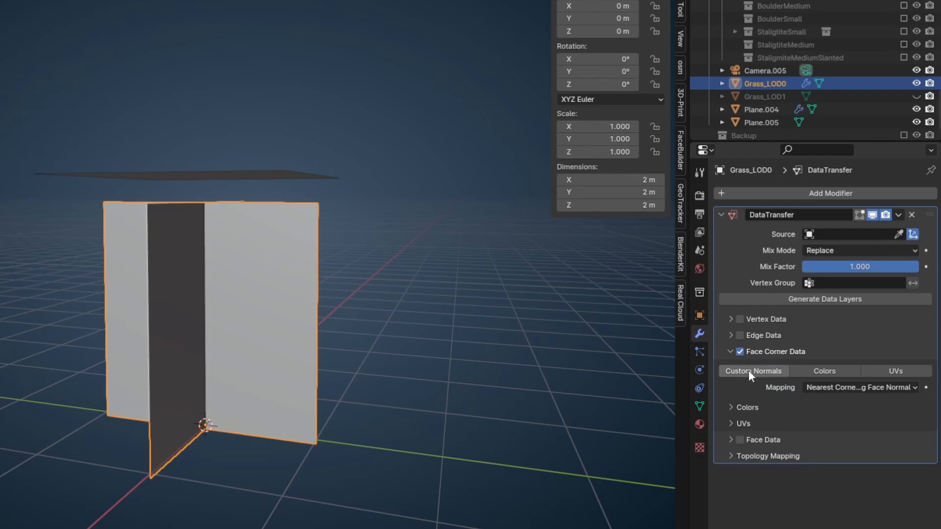
left_click(836, 388)
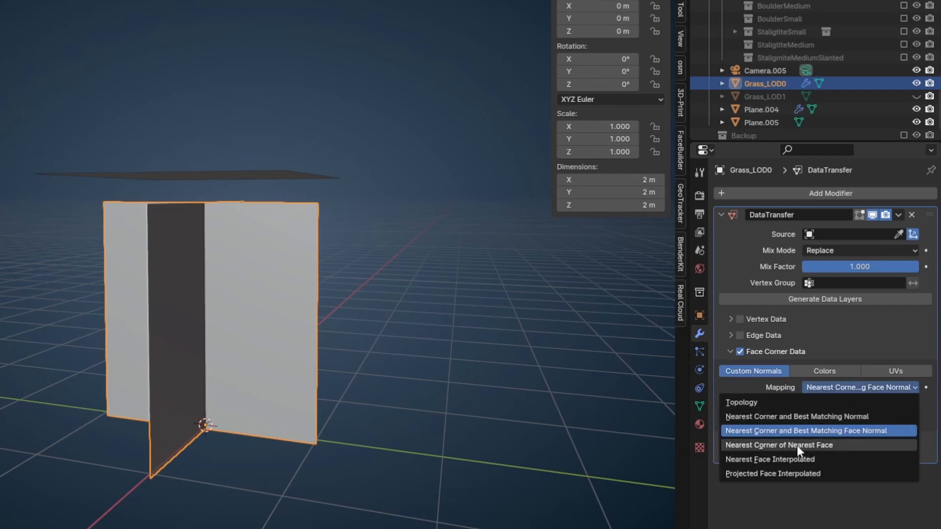
left_click(796, 446)
left_click(898, 234)
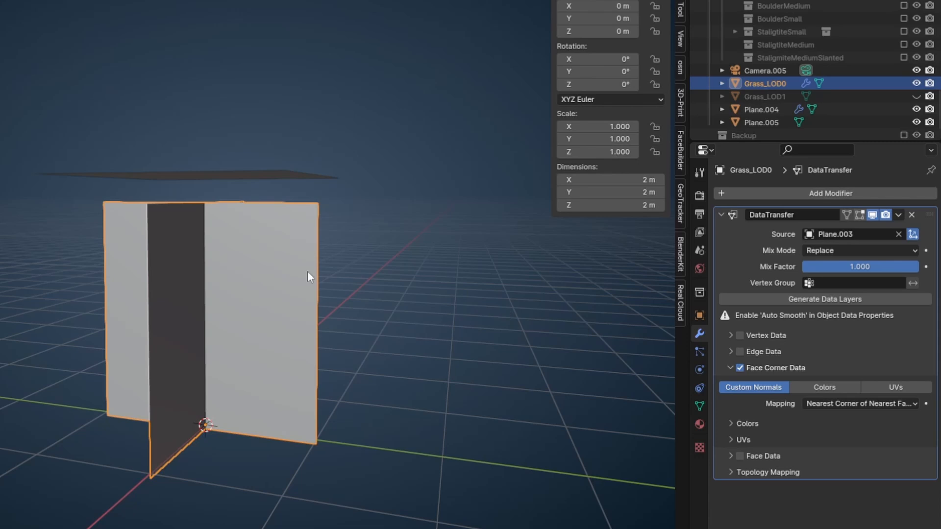
Enable Auto Smooth on Grass_LOD0's mesh, apply the Data Transfer modifier and check the normals
left_click(700, 405)
left_click(806, 512)
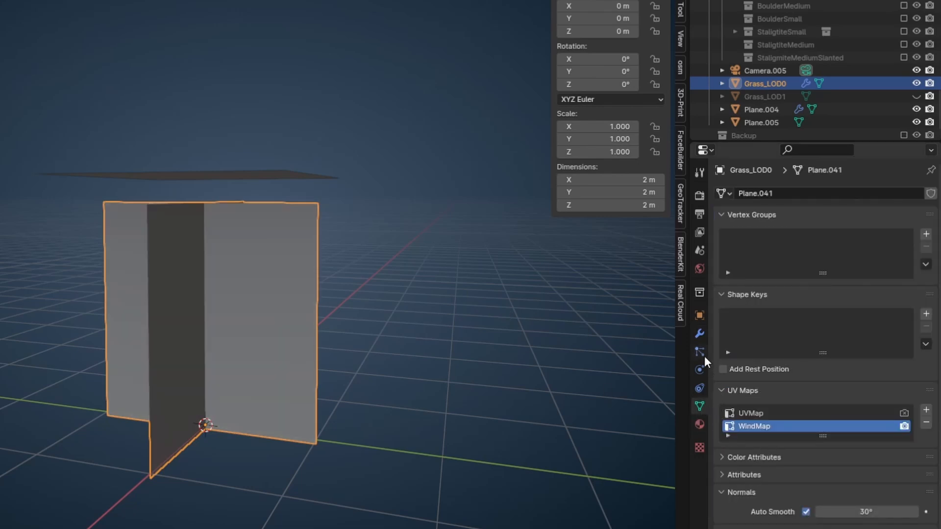
left_click(699, 334)
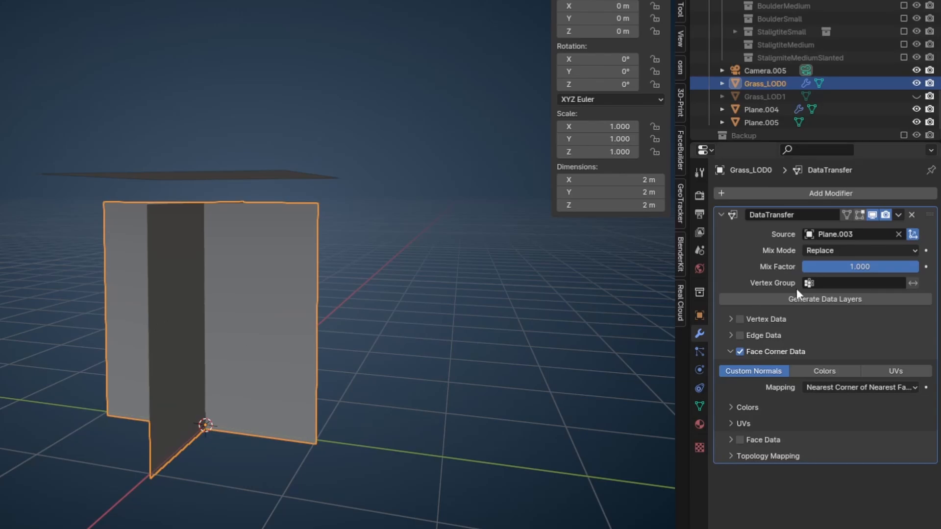
key("ctrl+a")
key("Tab")
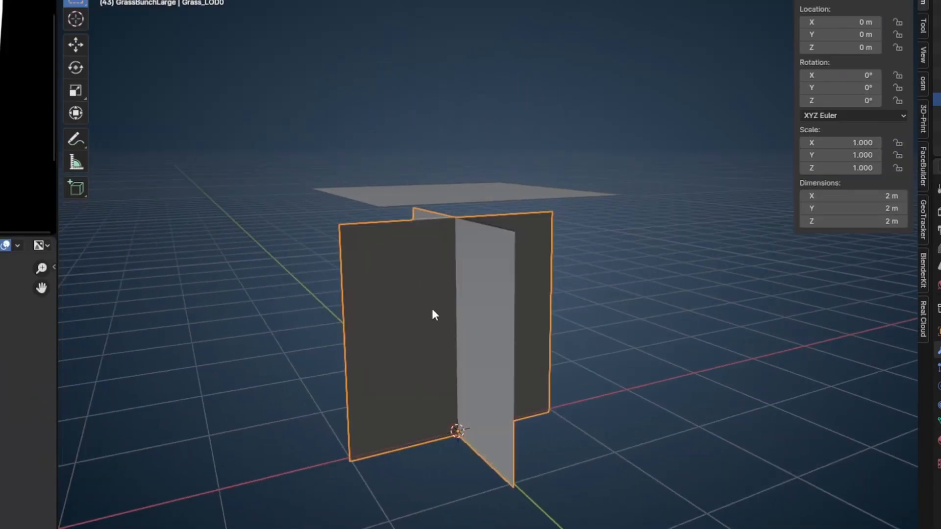
Export the selected grass meshes as FBX, overwriting GrassModel.fbx in the Downloads folder
middle_click_drag(433, 315, 483, 319)
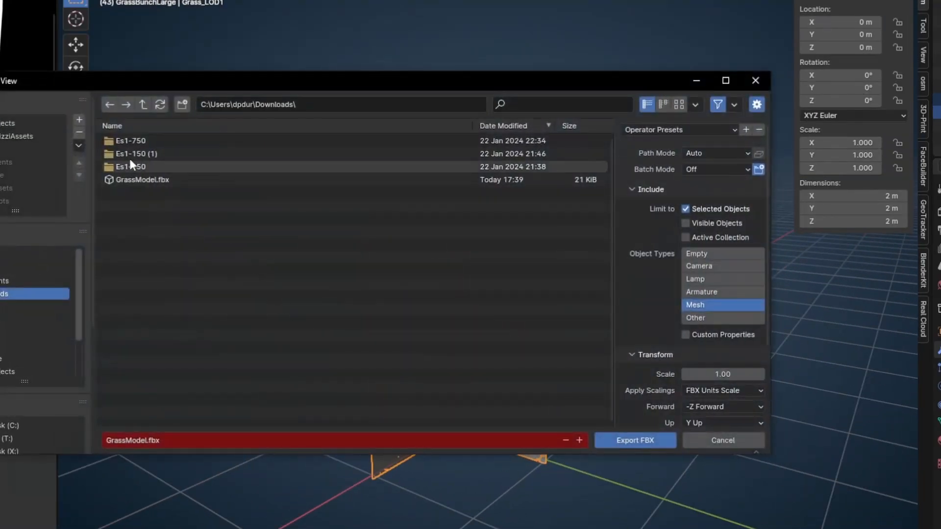
left_click(134, 180)
left_click(622, 441)
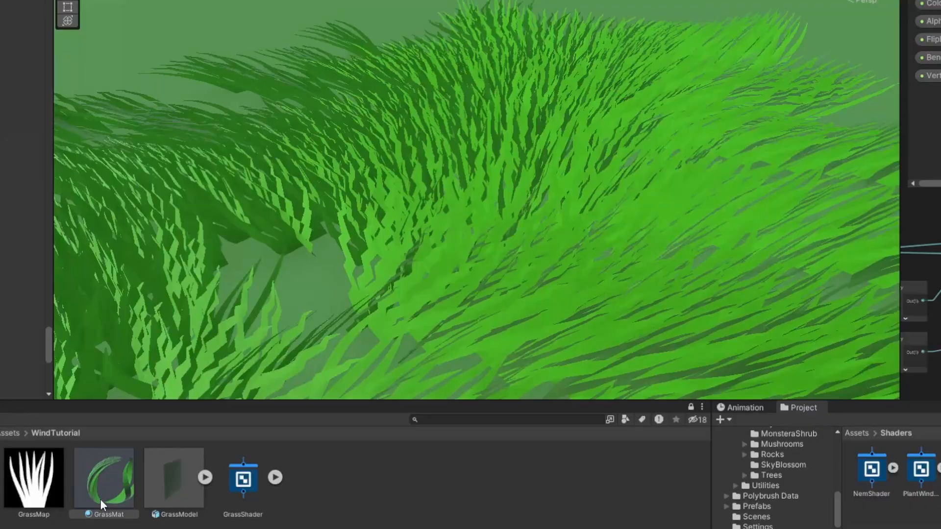
Switch to Unity, replace GrassModel in the WindTutorial folder with the re-exported model and inspect the grass shading
left_click(174, 487)
key("Delete")
left_click(730, 240)
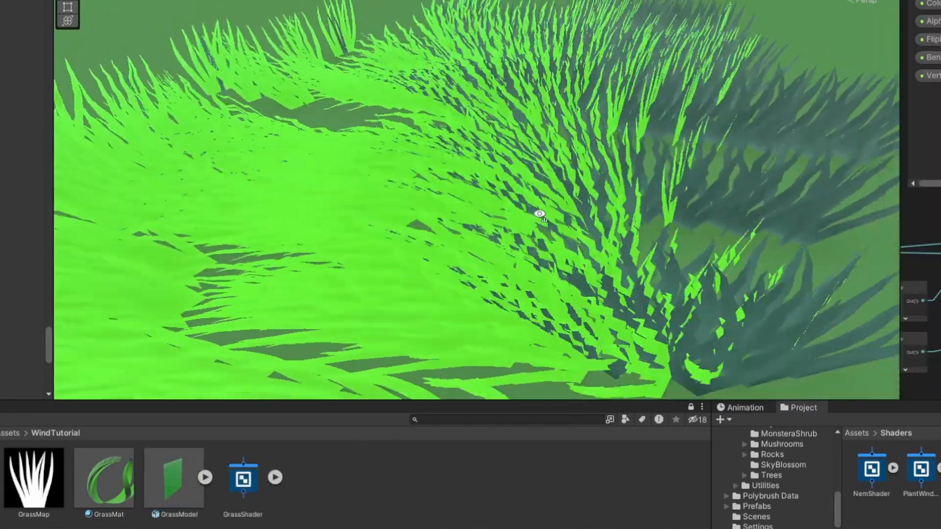
right_click_drag(539, 215, 491, 156)
right_click_drag(499, 264, 483, 269)
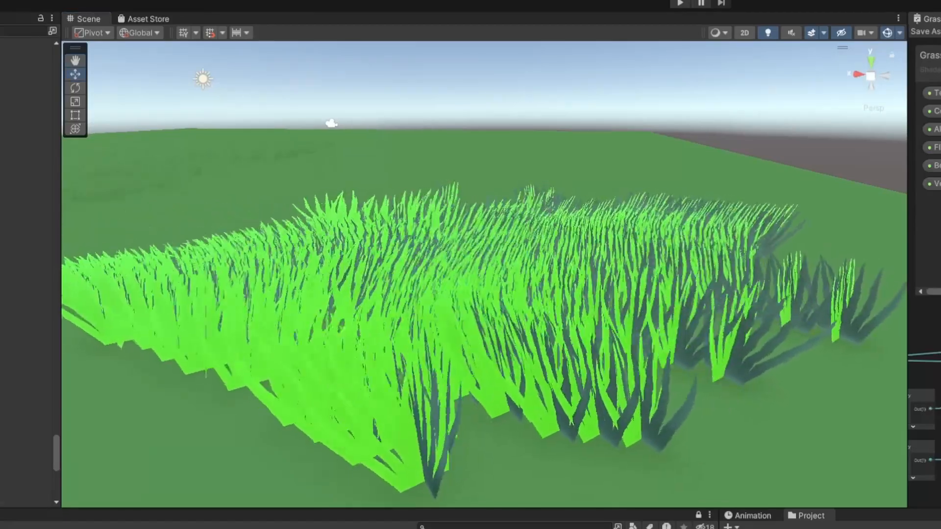
right_click_drag(855, 262, 522, 375)
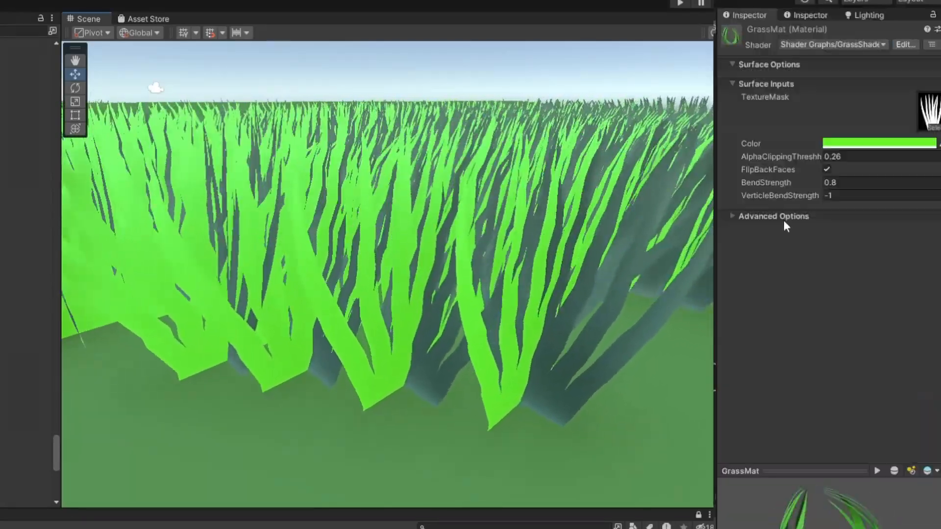
Turn off FlipBackFaces on GrassMat, change its Color to a darker green and inspect the grass patch
left_click(827, 169)
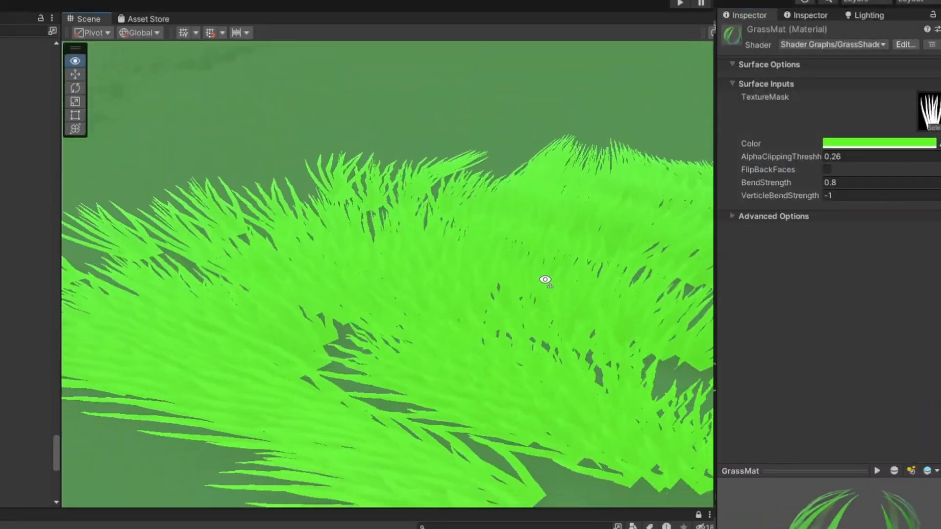
left_click(843, 144)
left_click(893, 244)
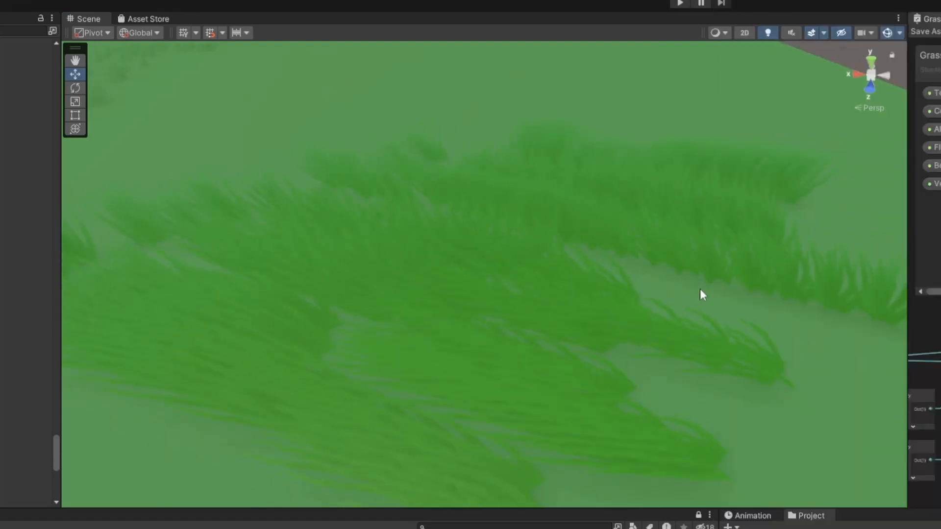
right_click_drag(701, 294, 731, 222)
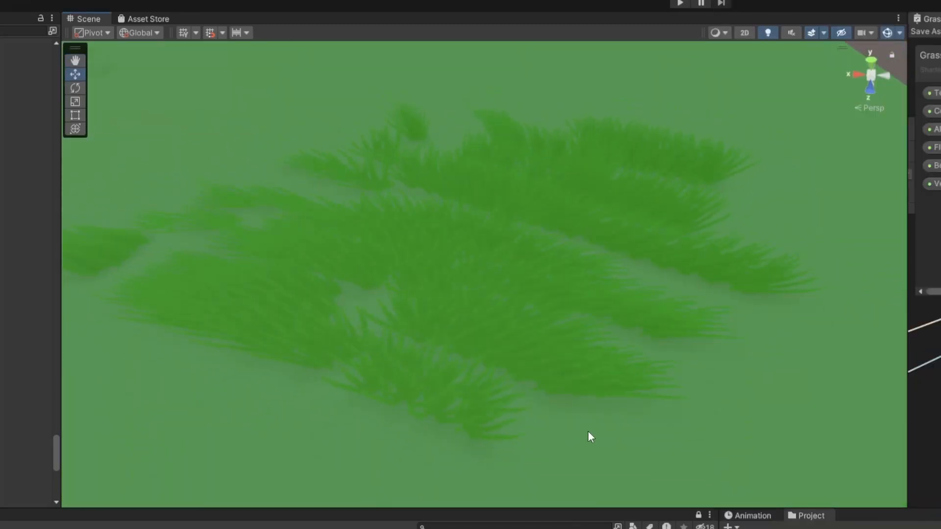
left_click(432, 469)
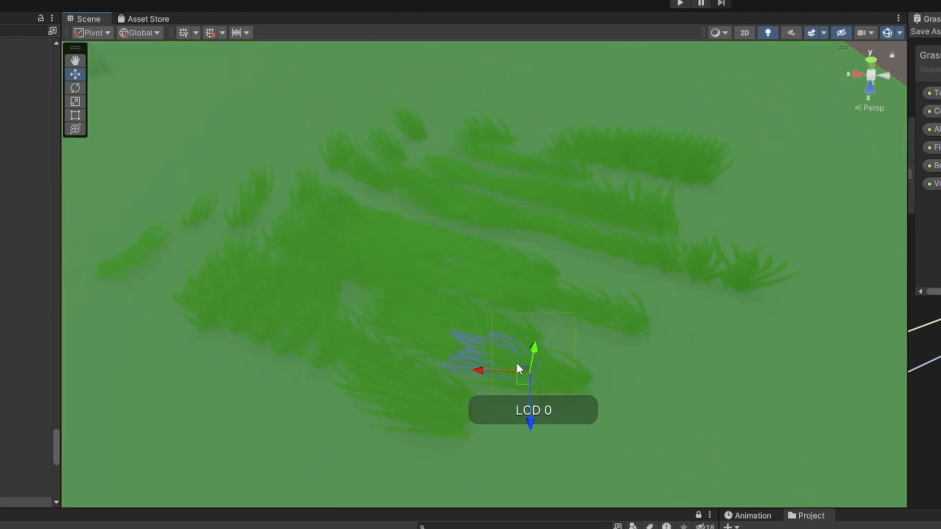
right_click_drag(517, 363, 510, 263)
Locate the willow tree in the nature scene and duplicate its WillowTreeLongLeaves material
right_click_drag(799, 198, 407, 256)
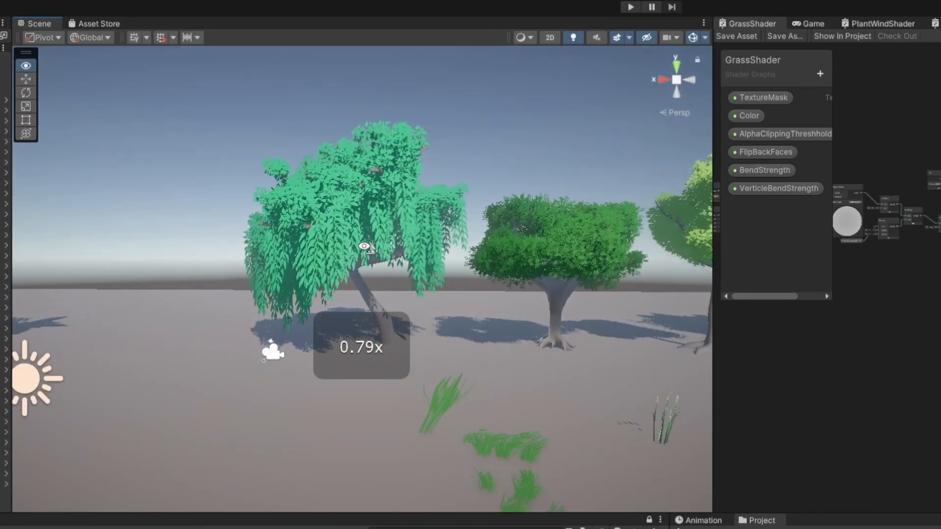
right_click_drag(358, 343, 363, 262)
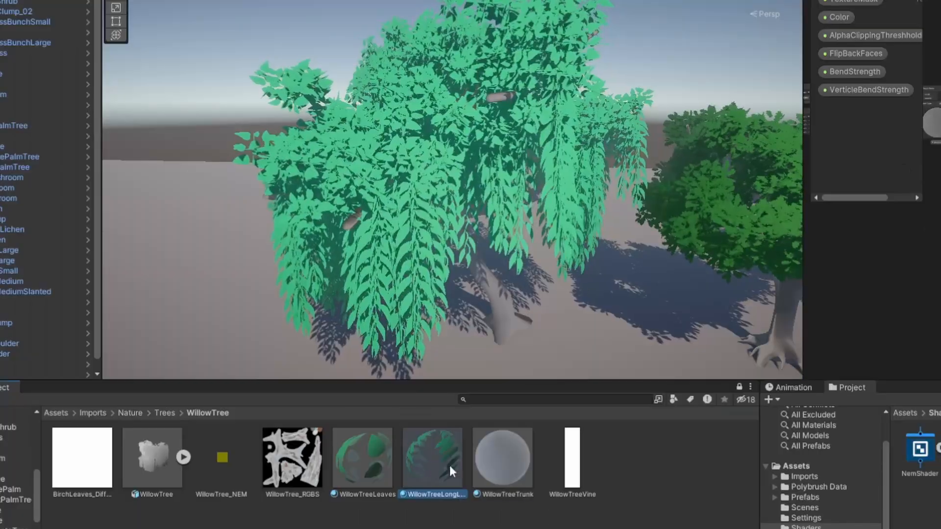
key("ctrl+d")
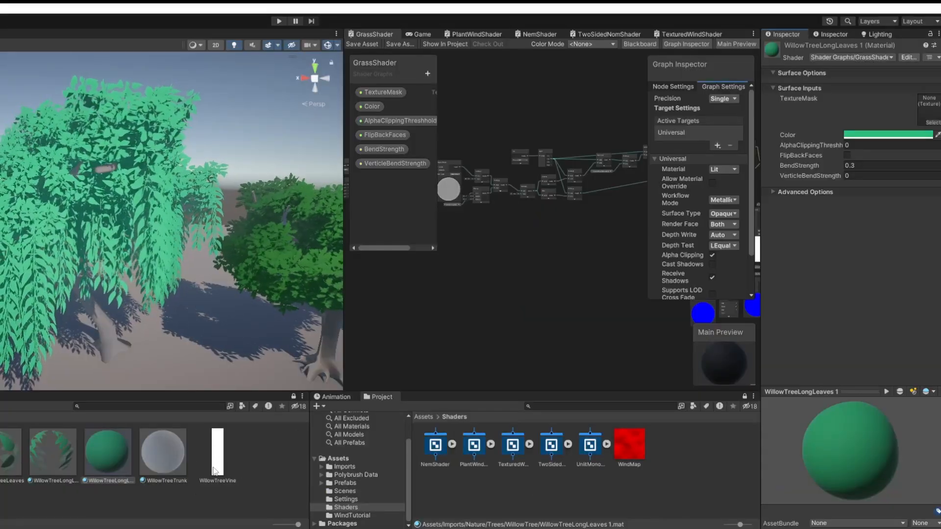
Assign the WillowTreeVine texture to the TextureMask of the WillowTreeLongLeaves 1 material
left_click_drag(642, 457, 676, 482)
left_click_drag(245, 472, 927, 109)
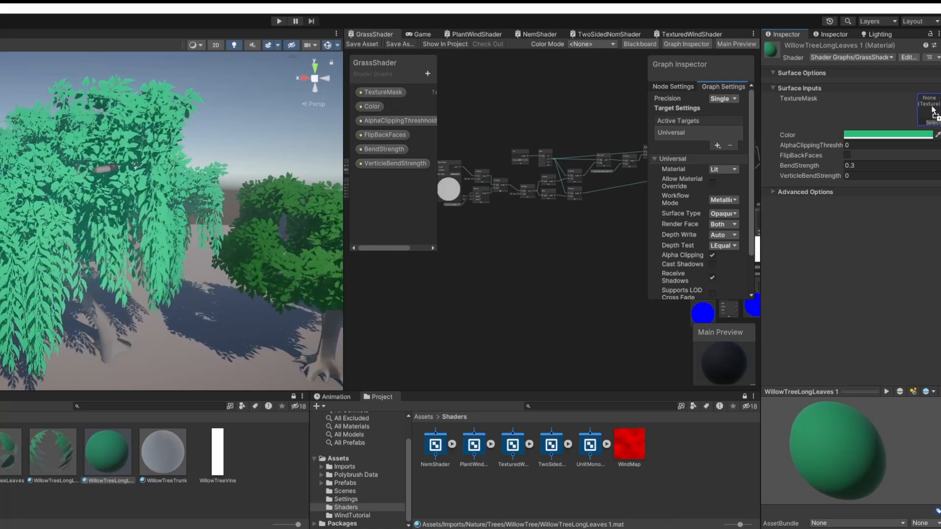
Open the WillowTreeVine texture in Photoshop, examine its leaf shapes and transparent background, and return to the willow tree in Unity
double_click(217, 451)
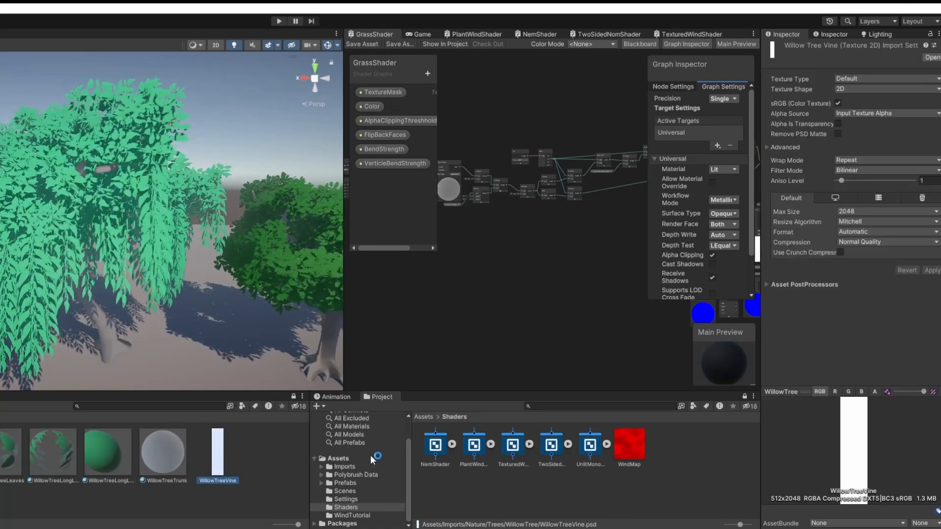
scroll(379, 287, "up", 4, "alt")
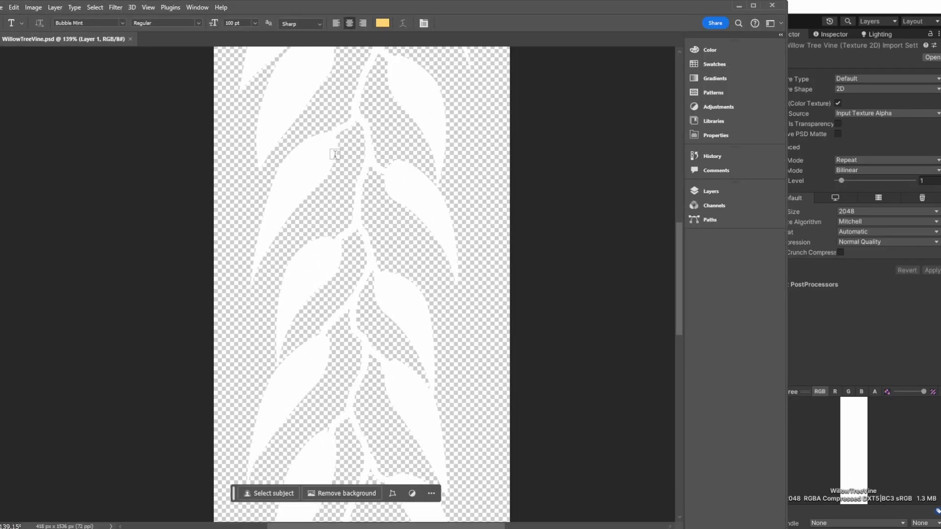
scroll(381, 139, "down", 2, "alt")
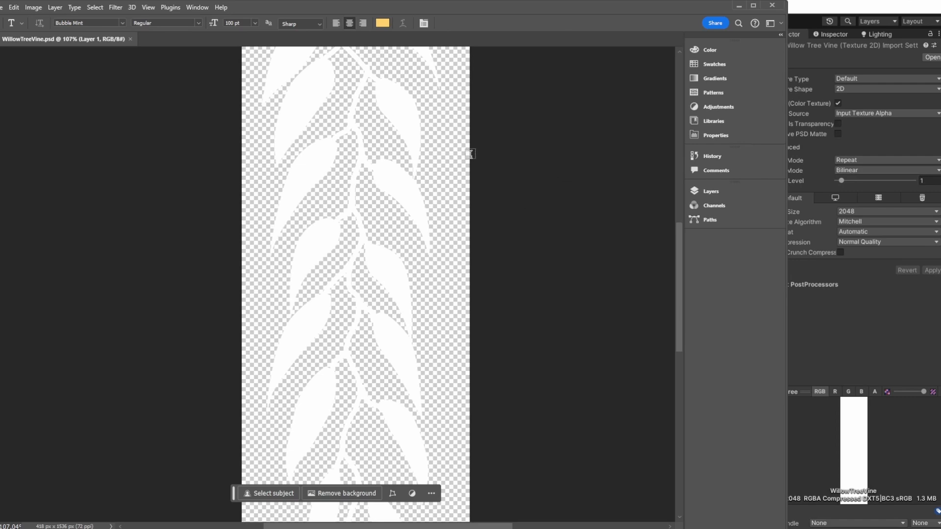
scroll(469, 154, "up", 3)
left_click(772, 6)
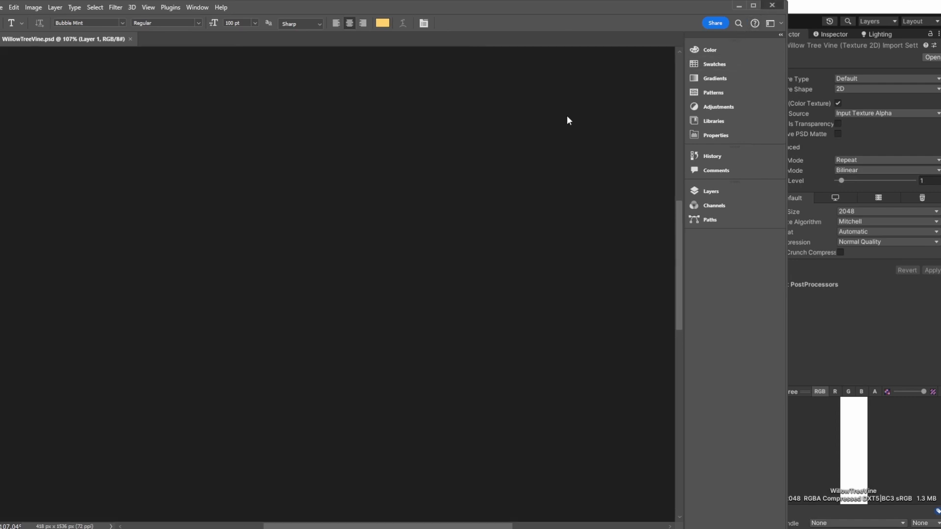
key("w")
right_click_drag(30, 324, 41, 307)
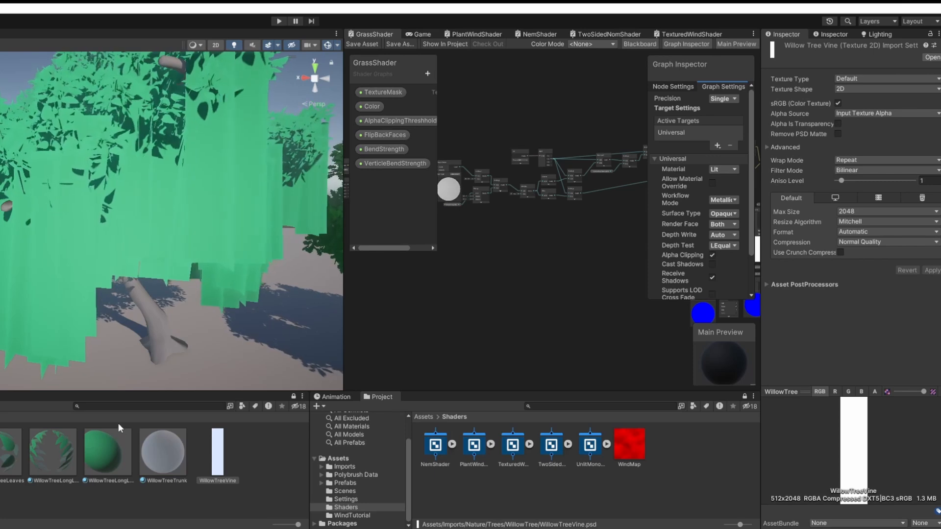
Try VerticleBendStrength values of -1 and 100 on the WillowTreeLongLeaves 1 material and check the hanging leaves
left_click(119, 430)
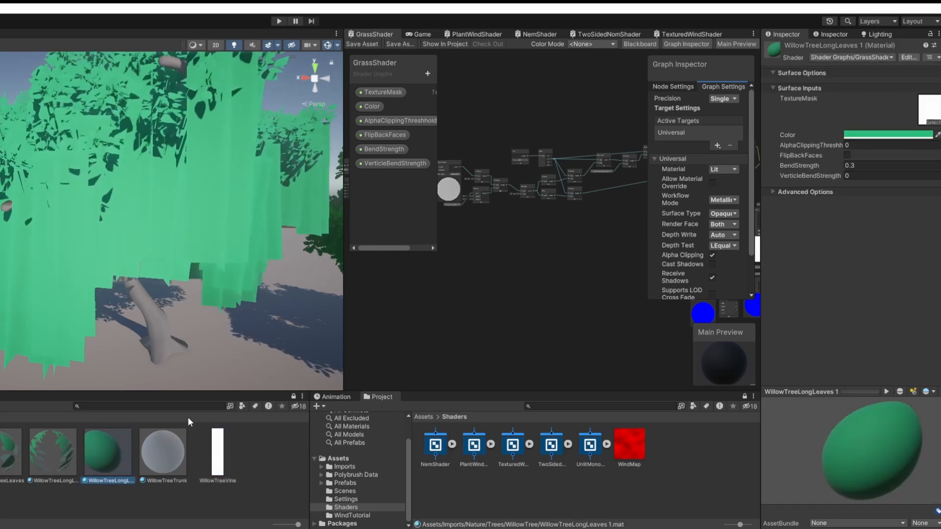
left_click(857, 173)
type("-1")
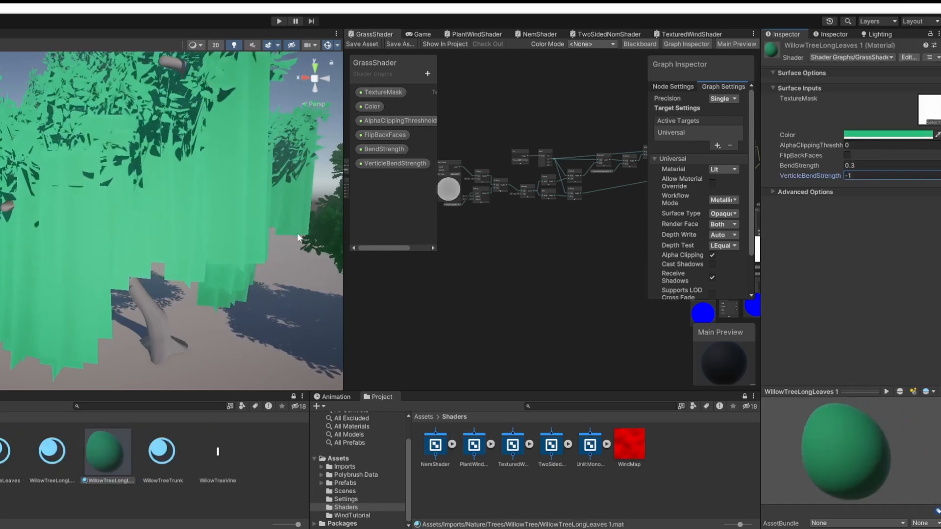
type("0")
key("BackSpace")
key("BackSpace")
key("BackSpace")
type("100")
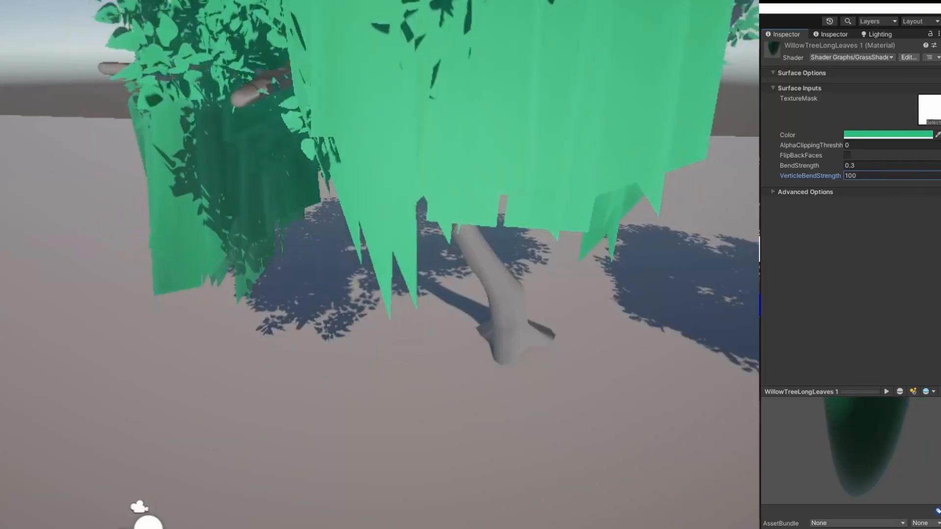
right_click_drag(472, 118, 480, 14)
right_click_drag(479, 172, 479, 107)
key("s")
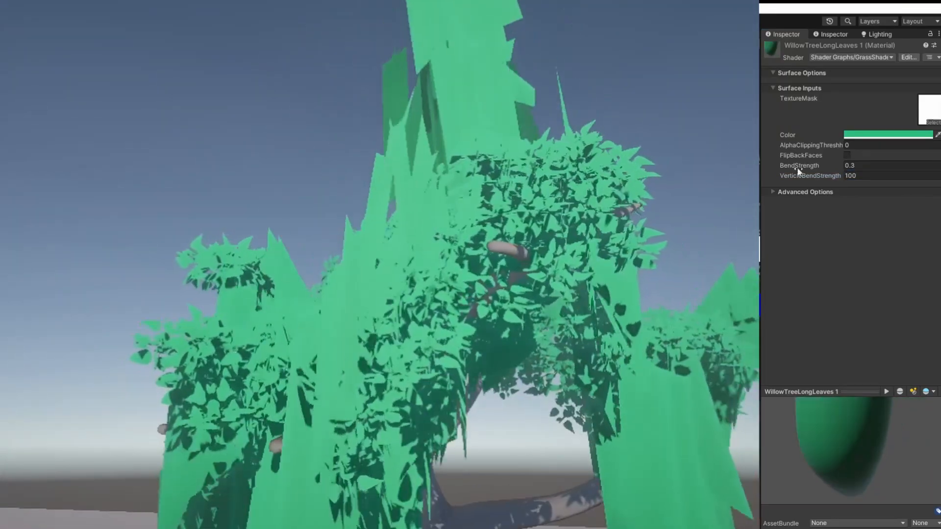
Lower the material's VerticleBendStrength to 10 and finally to 1, checking the willow leaves each time
left_click(879, 176)
key("BackSpace")
right_click_drag(672, 284, 513, 393)
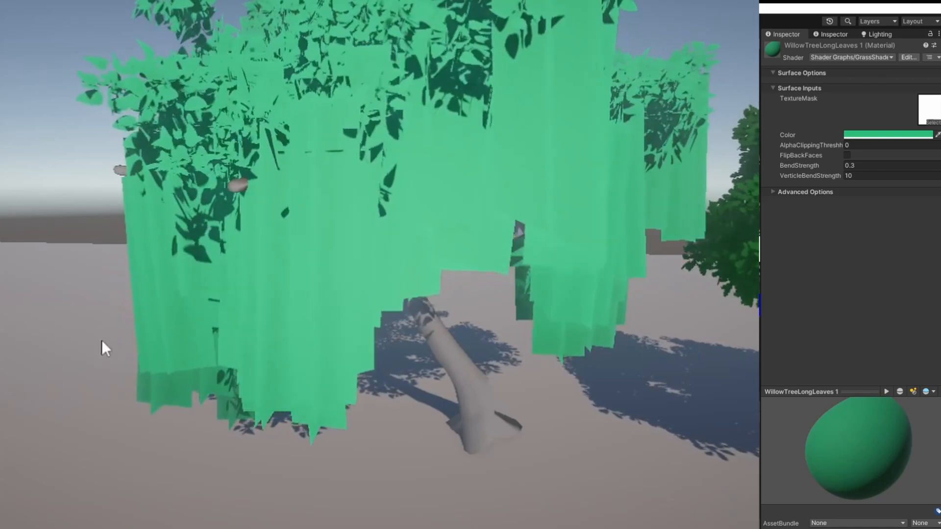
left_click(852, 175)
key("BackSpace")
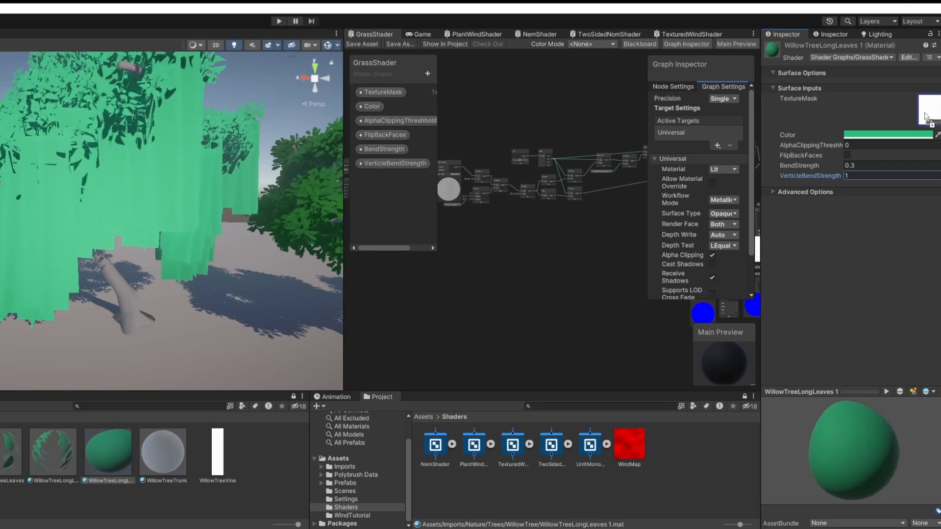
right_click_drag(106, 175, 96, 156)
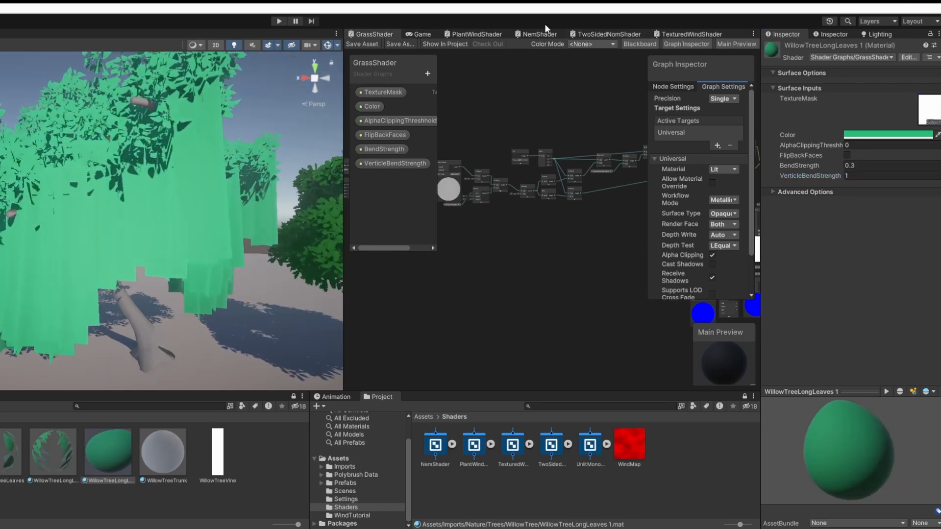
Examine in PlantWindShader how the Color and Sample Texture 2D nodes feed Base Color through Multiply and how texture alpha is connected
left_click(480, 34)
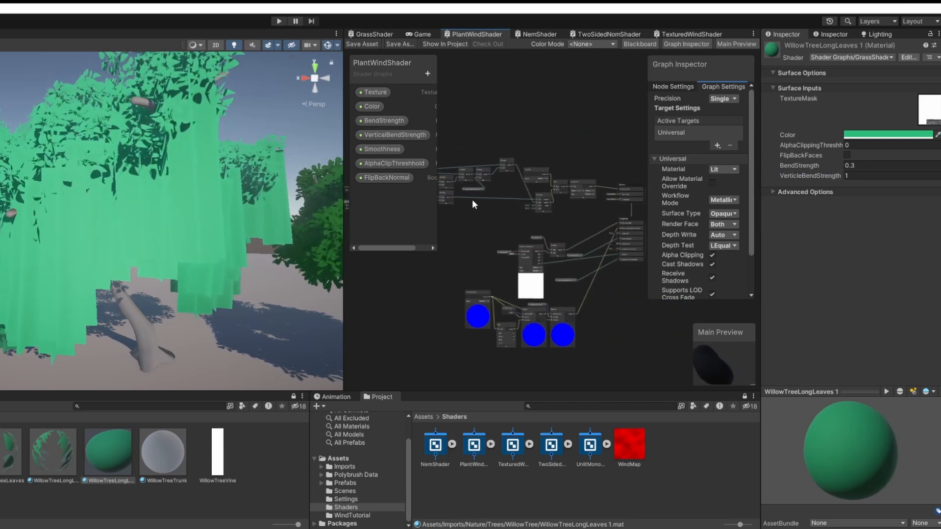
scroll(605, 221, "up", 5)
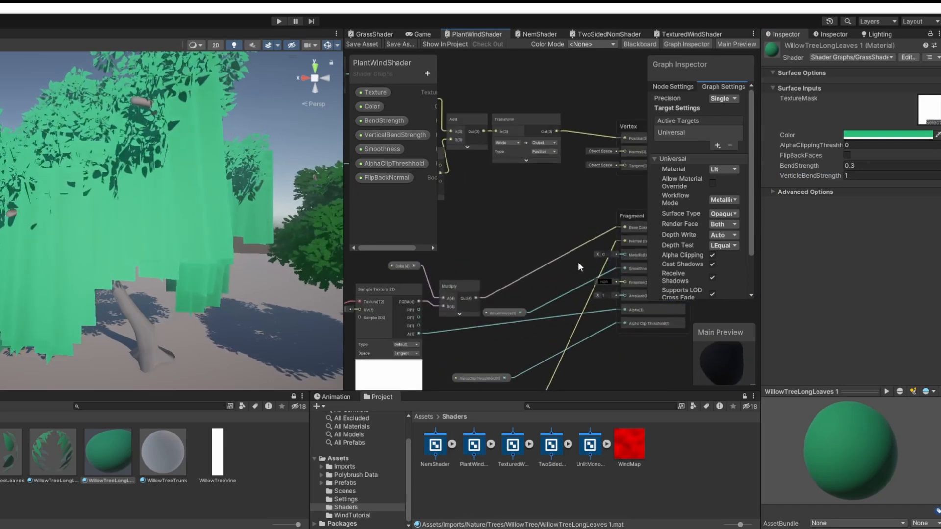
scroll(467, 322, "up", 4)
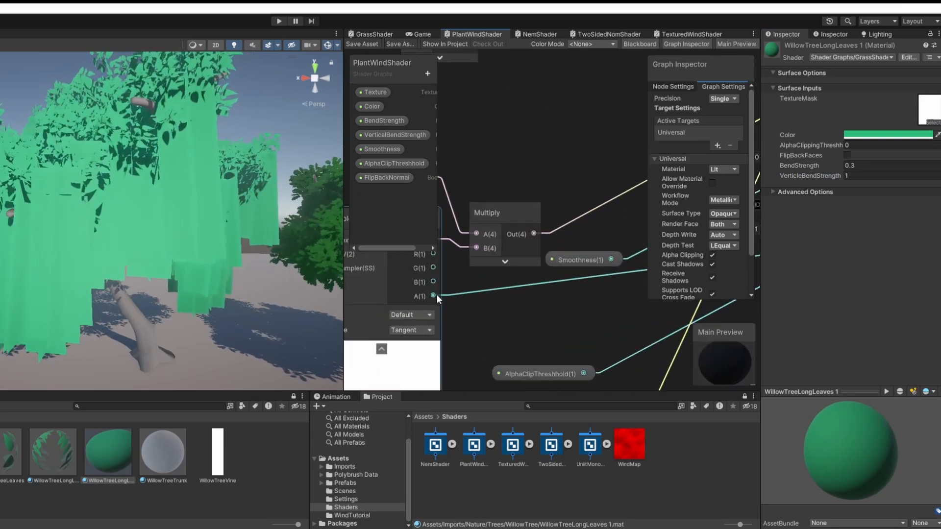
scroll(438, 295, "down", 4)
left_click(446, 280)
left_click_drag(475, 278, 479, 279)
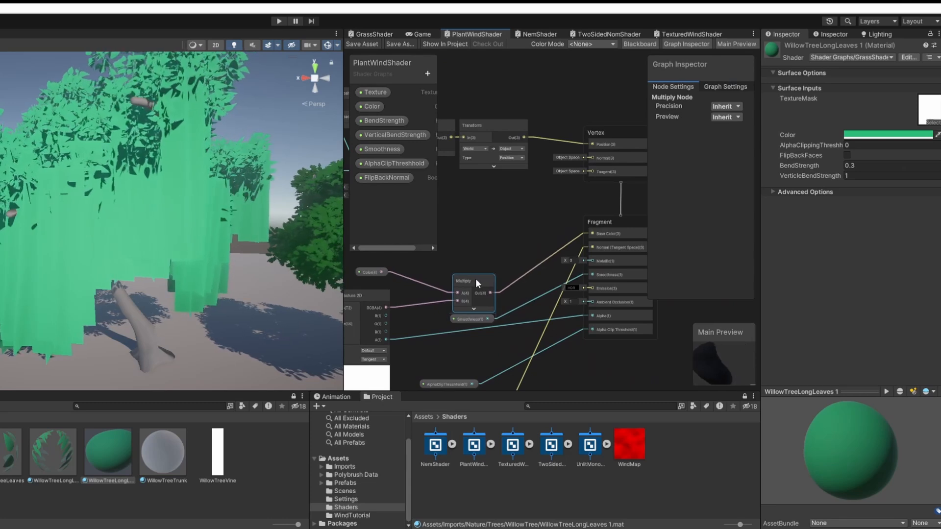
scroll(433, 305, "up", 2)
middle_click_drag(433, 306, 597, 281)
left_click(411, 282)
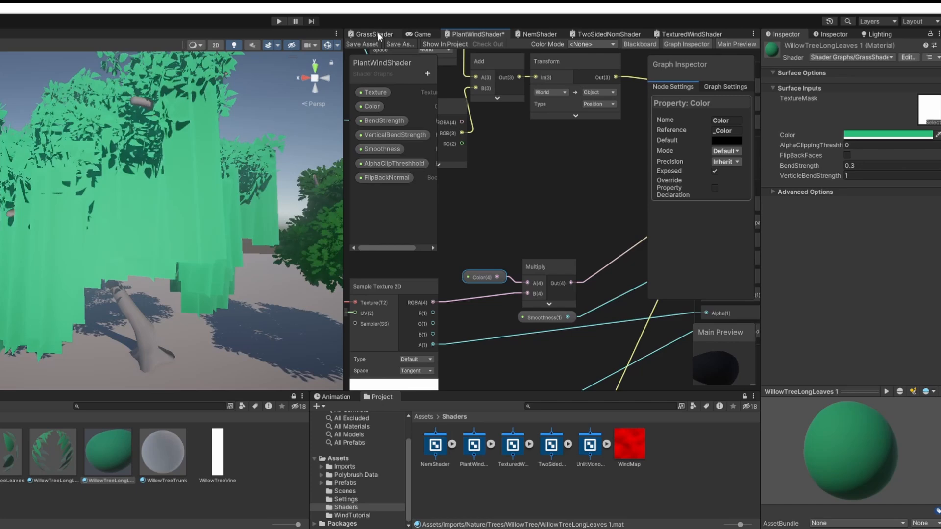
Examine in GrassShader how the TextureMask, Sample Texture 2D and Color nodes connect to the fragment outputs
left_click(377, 32)
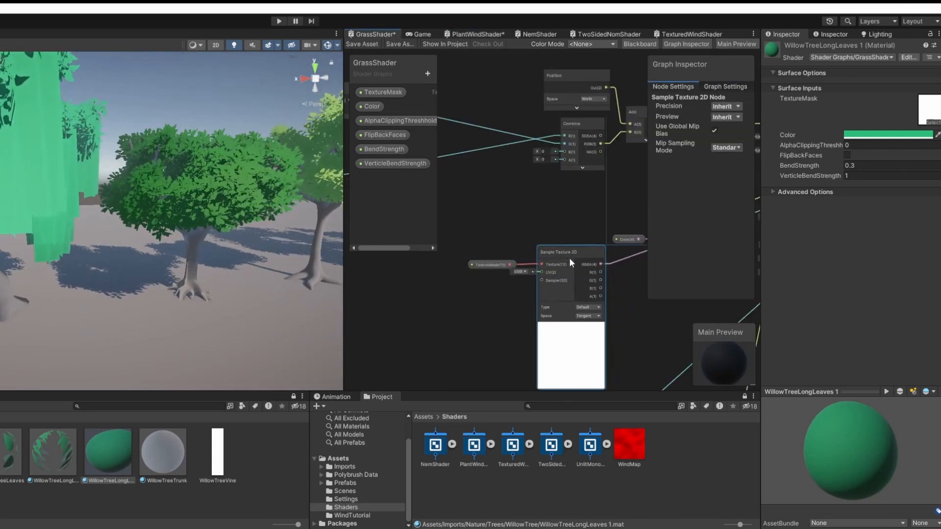
left_click(504, 265)
scroll(500, 263, "up", 3)
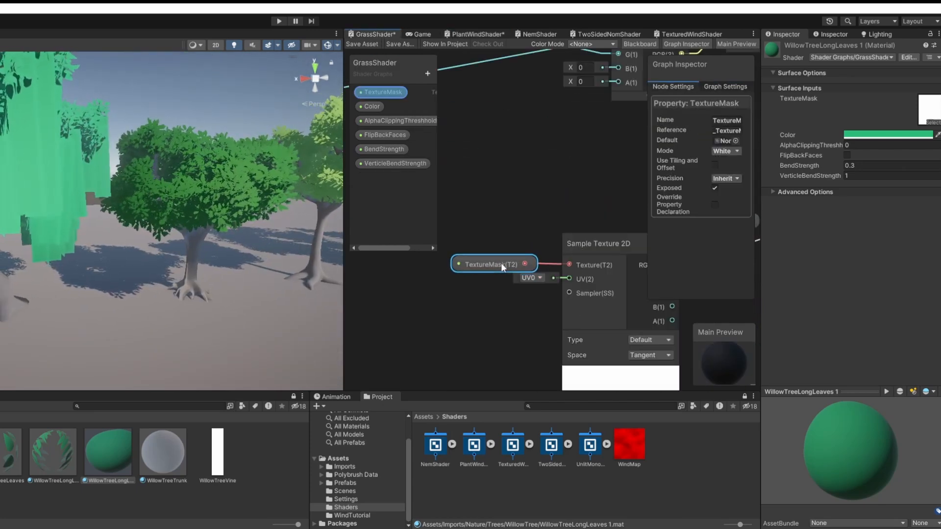
scroll(508, 287, "down", 2)
middle_click_drag(577, 245, 626, 243)
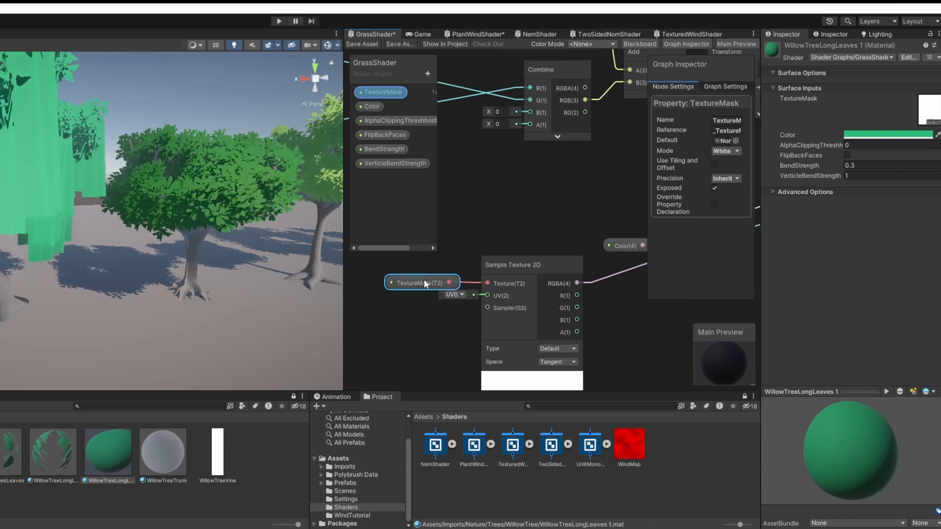
middle_click_drag(541, 264, 488, 270)
scroll(513, 329, "down", 1)
scroll(487, 269, "up", 1)
scroll(487, 270, "up", 1)
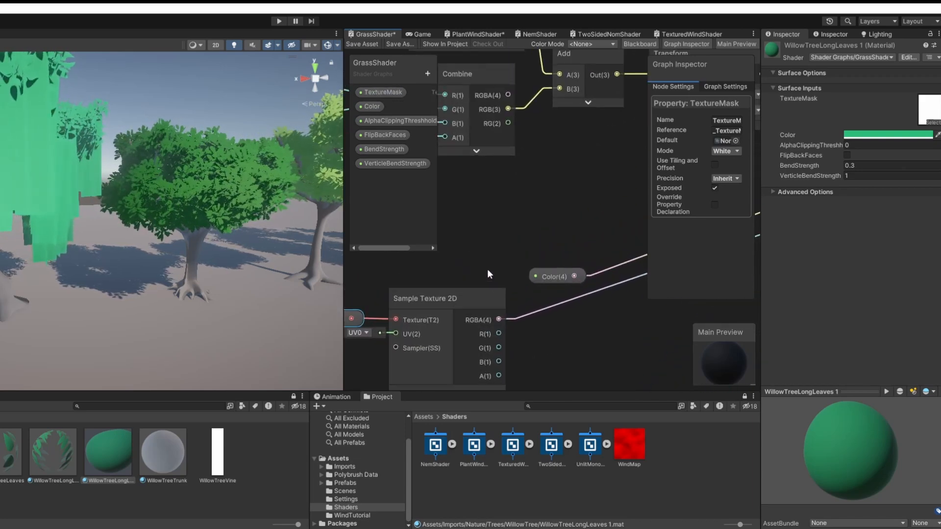
scroll(487, 270, "down", 2)
middle_click_drag(621, 271, 443, 324)
Move the Color node above Sample Texture 2D and connect the texture's RGBA output to Base Color
left_click_drag(405, 301, 358, 301)
scroll(433, 308, "down", 3)
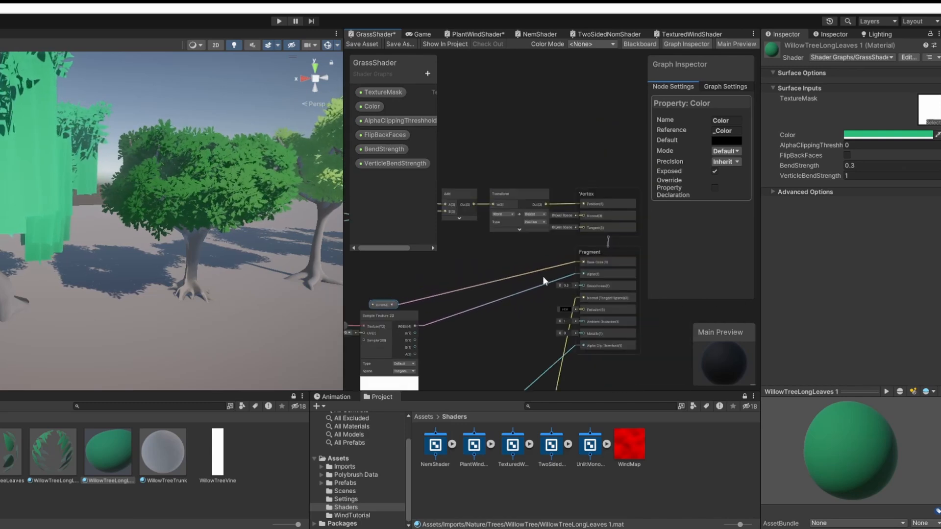
scroll(564, 267, "up", 3)
scroll(417, 333, "down", 1)
scroll(418, 334, "down", 1)
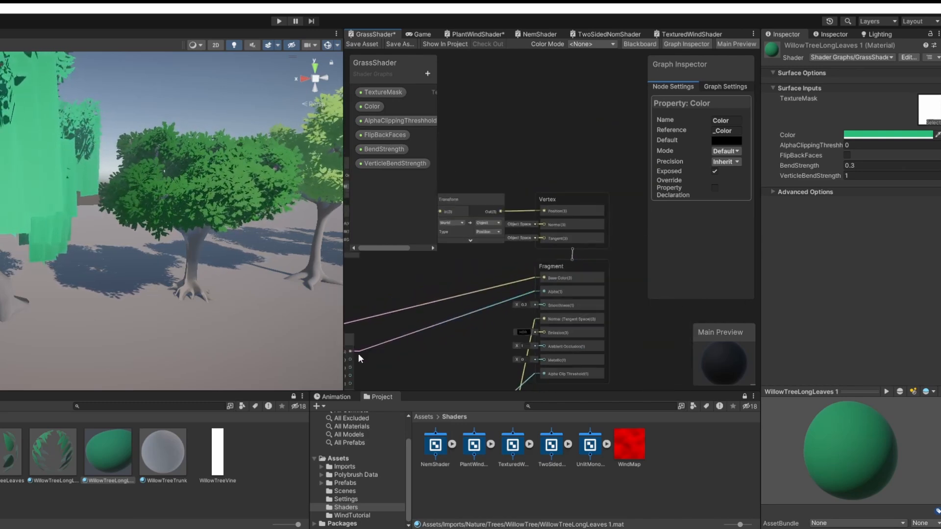
left_click_drag(358, 354, 560, 263)
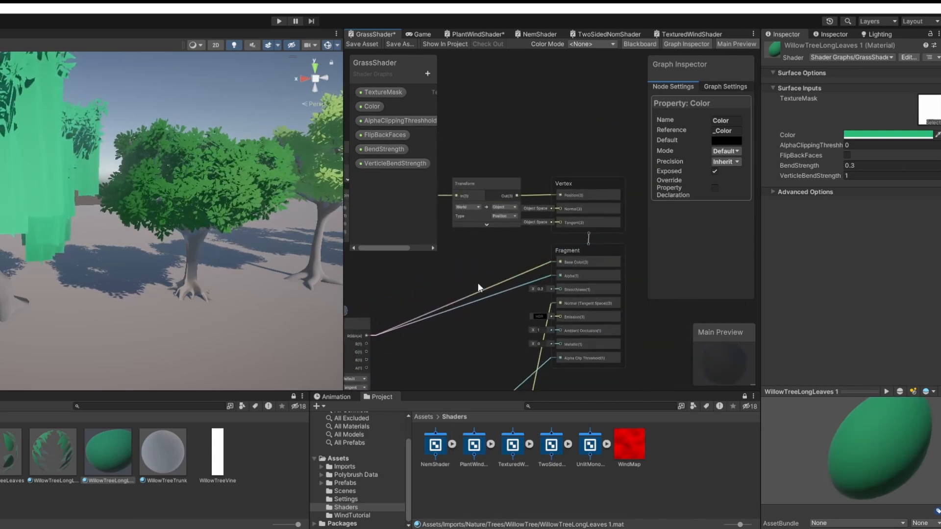
Connect the A output of Sample Texture 2D to the fragment Alpha input
middle_click_drag(369, 325, 486, 310)
scroll(487, 310, "up", 1)
middle_click_drag(586, 286, 547, 238)
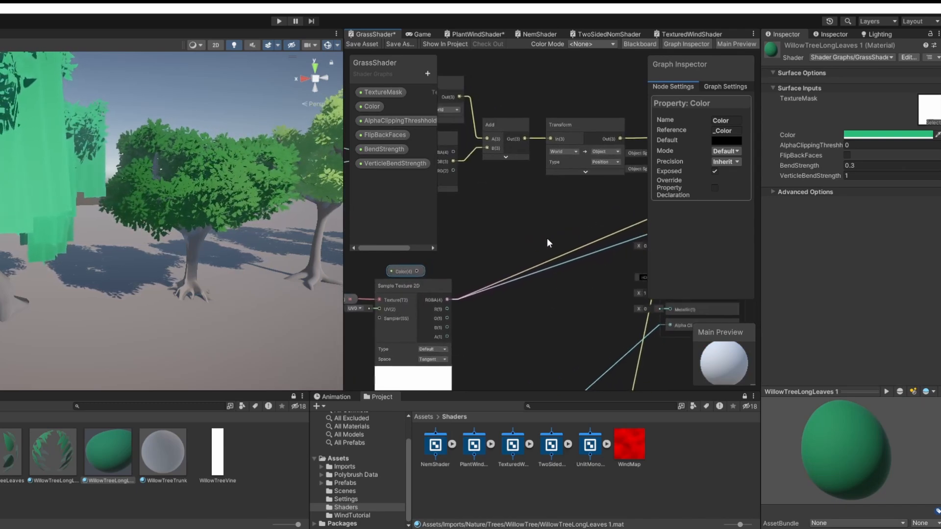
middle_click_drag(507, 307, 455, 306)
left_click_drag(395, 336, 587, 305)
left_click_drag(616, 261, 615, 192)
middle_click_drag(418, 309, 490, 323)
scroll(427, 356, "up", 2)
middle_click_drag(428, 357, 470, 358)
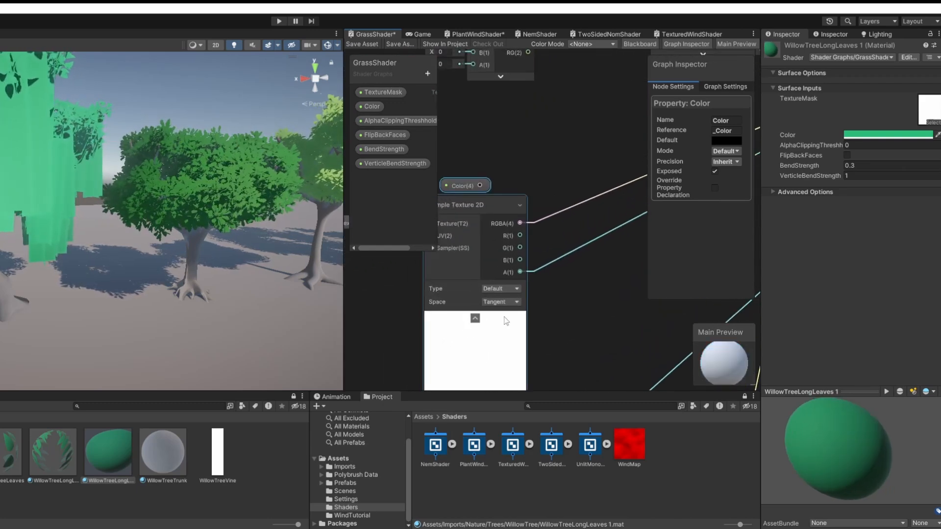
Review the TextureMask property and the rewired RGBA and A outputs of its Sample Texture 2D node
middle_click_drag(469, 271, 584, 314)
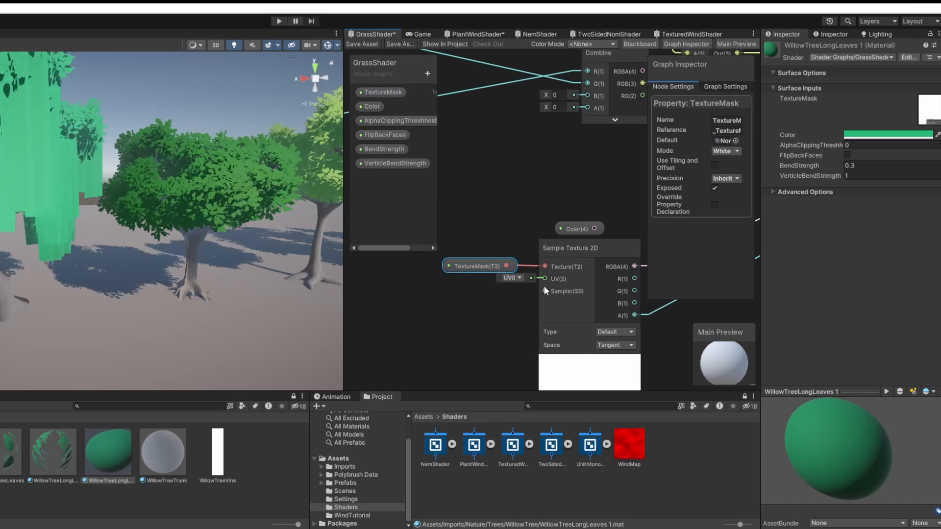
middle_click_drag(544, 288, 445, 312)
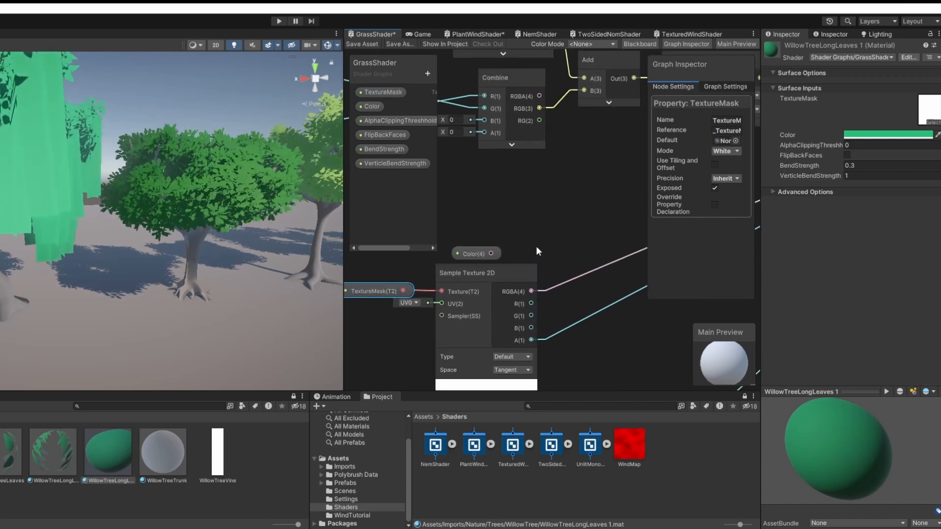
scroll(557, 257, "down", 3)
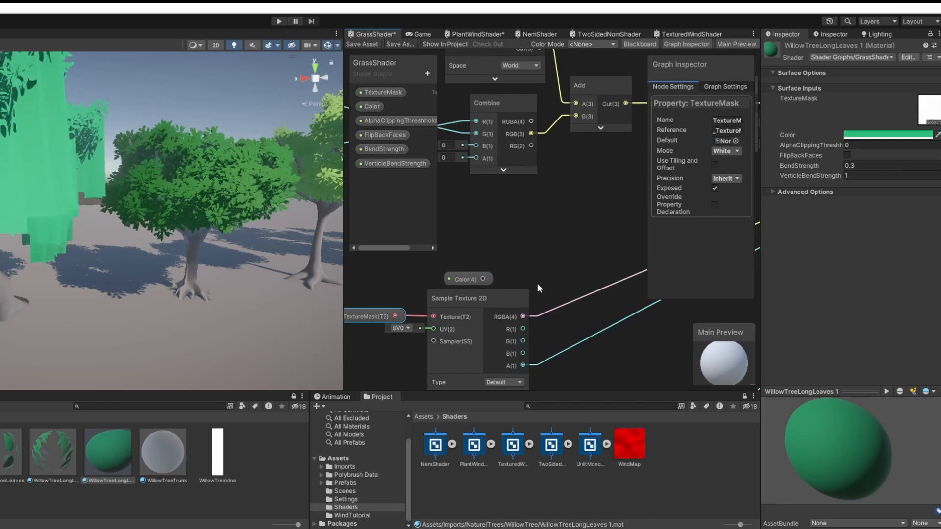
left_click(475, 302)
scroll(474, 302, "up", 3)
left_click(431, 308)
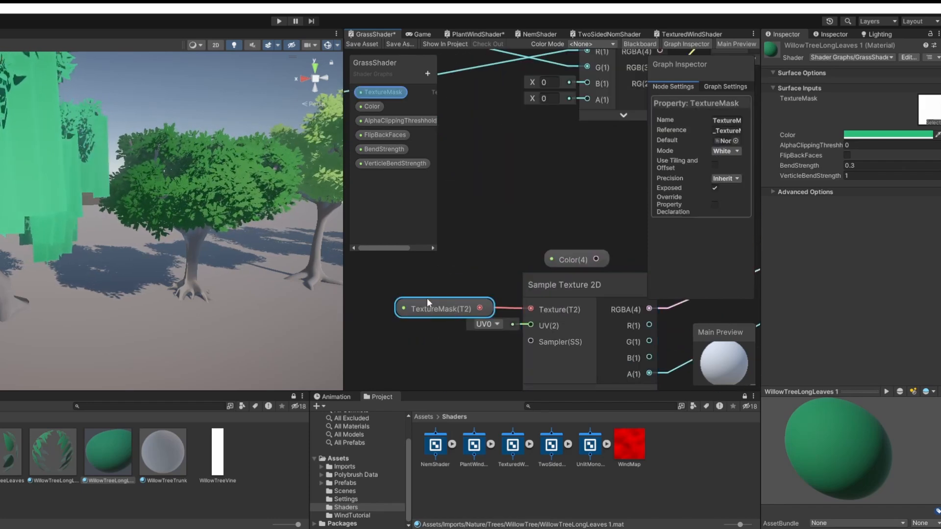
middle_click_drag(534, 301, 497, 271)
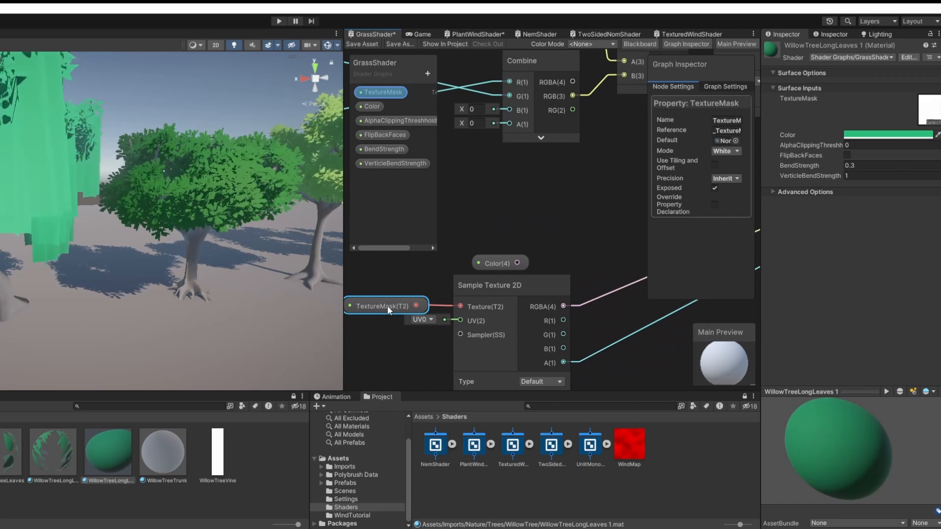
scroll(387, 304, "down", 1)
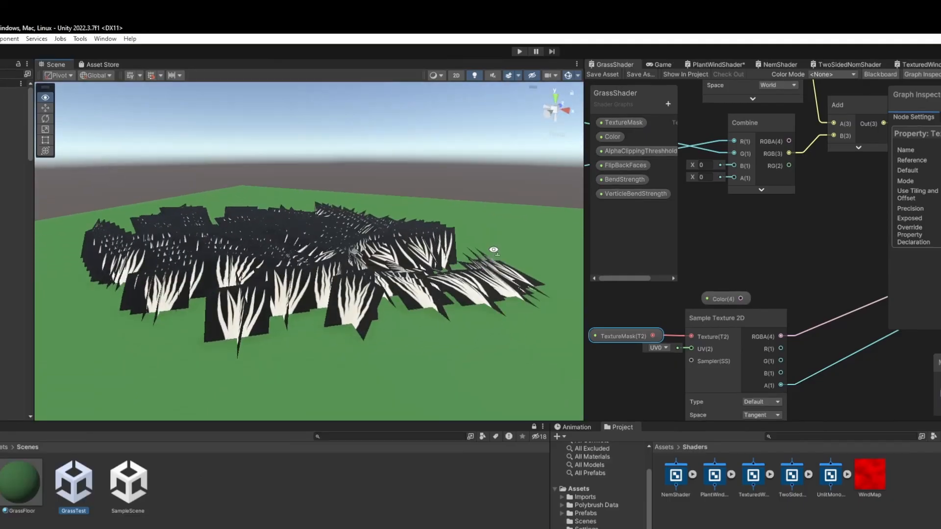
Inspect the grass blades in the GrassTest scene up close alongside the shader's Sample Texture 2D connections
scroll(32, 216, "up", 5)
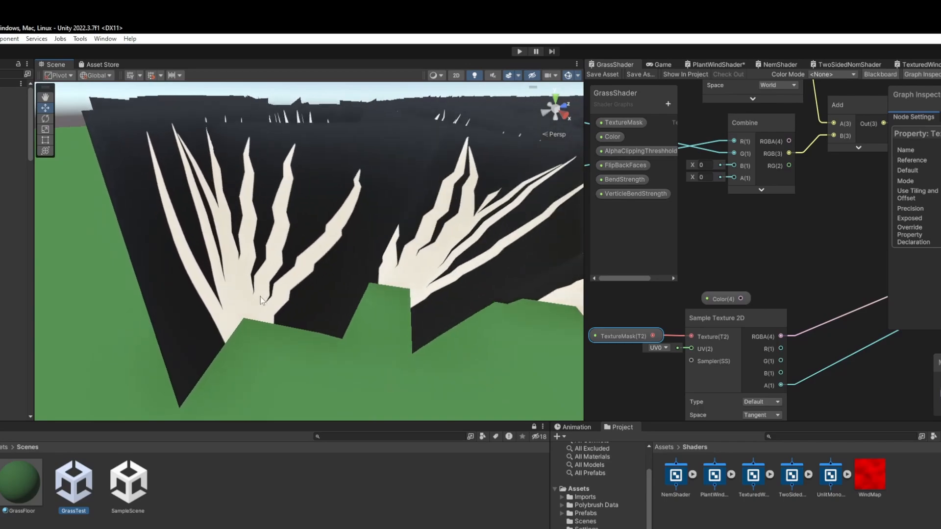
middle_click_drag(783, 314, 695, 319)
scroll(696, 318, "down", 1)
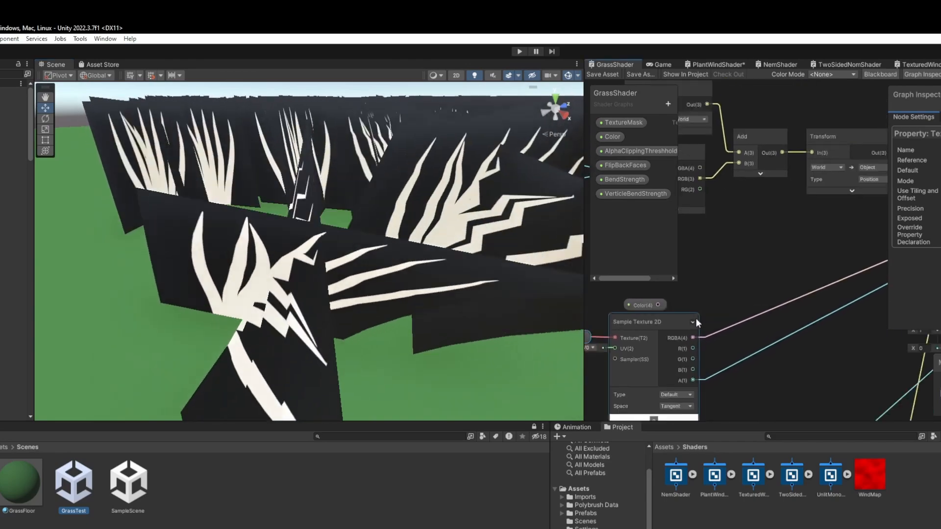
Add a Multiply node combining the Sample Texture 2D RGBA output as A with the Color property as B
key("space")
type("mul")
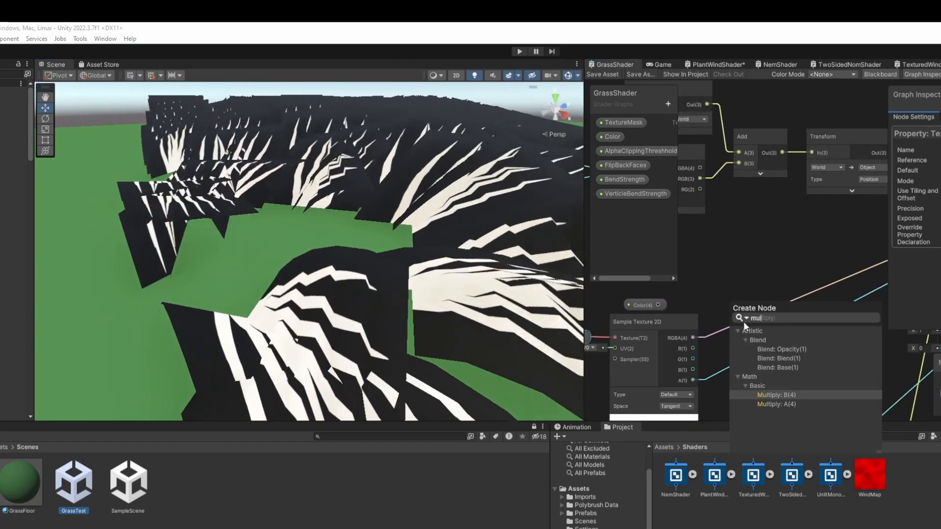
left_click(772, 401)
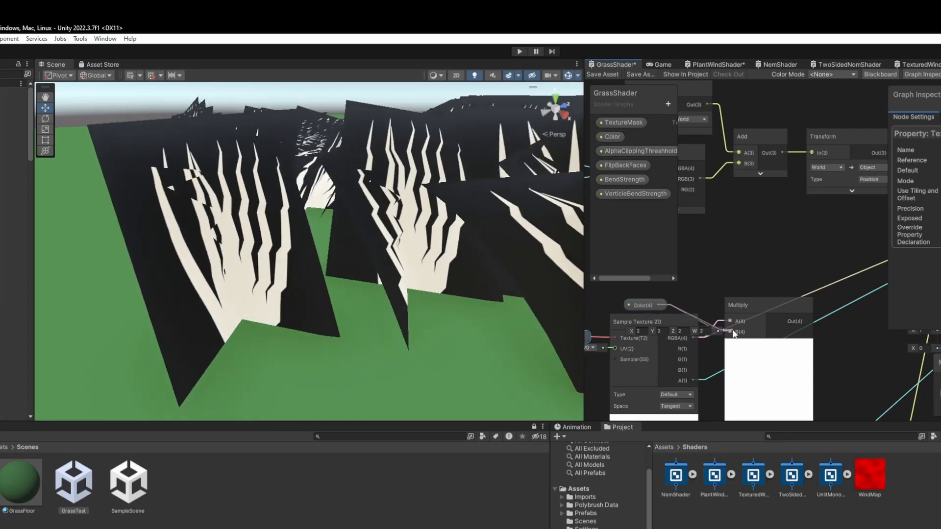
left_click_drag(732, 331, 730, 332)
Connect the Multiply output to the fragment Base Color, collapse the node's preview, and save the GrassShader asset
middle_click_drag(781, 326, 687, 354)
left_click_drag(713, 349, 852, 274)
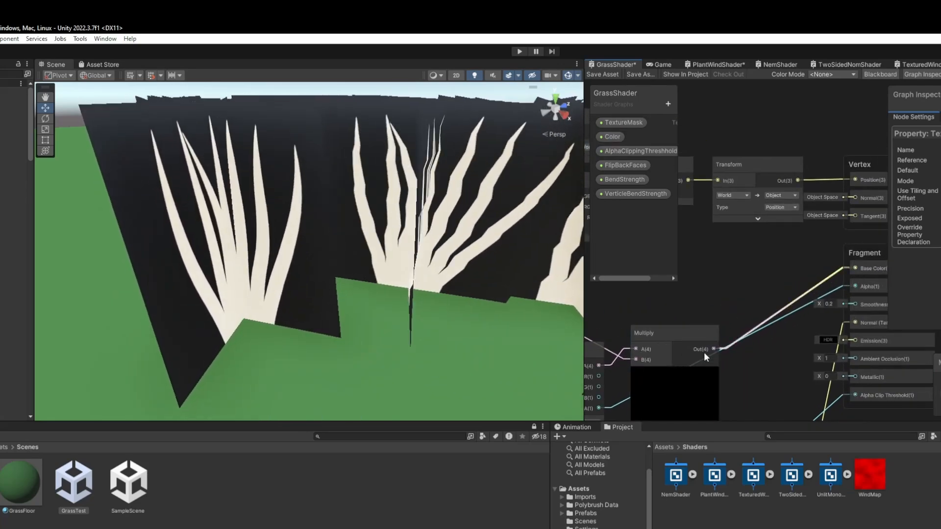
left_click(675, 373)
left_click(602, 74)
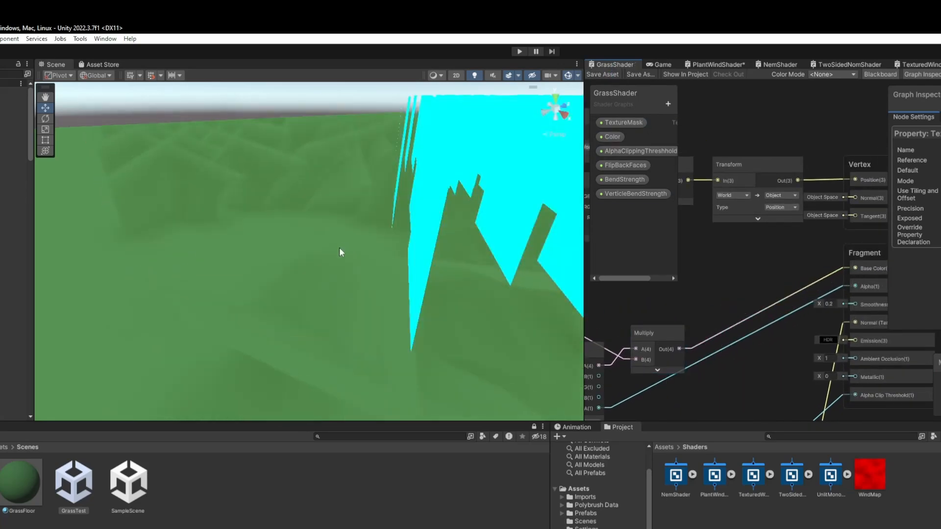
Examine the color-multiplied grass blades, the Multiply wiring in the shader, and the grass field from several angles
right_click_drag(298, 285, 265, 264)
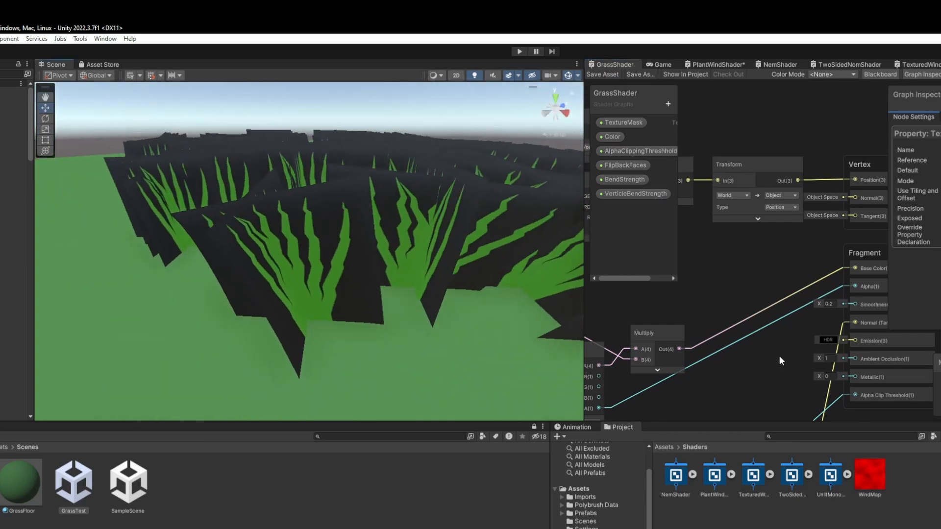
right_click_drag(431, 289, 267, 299)
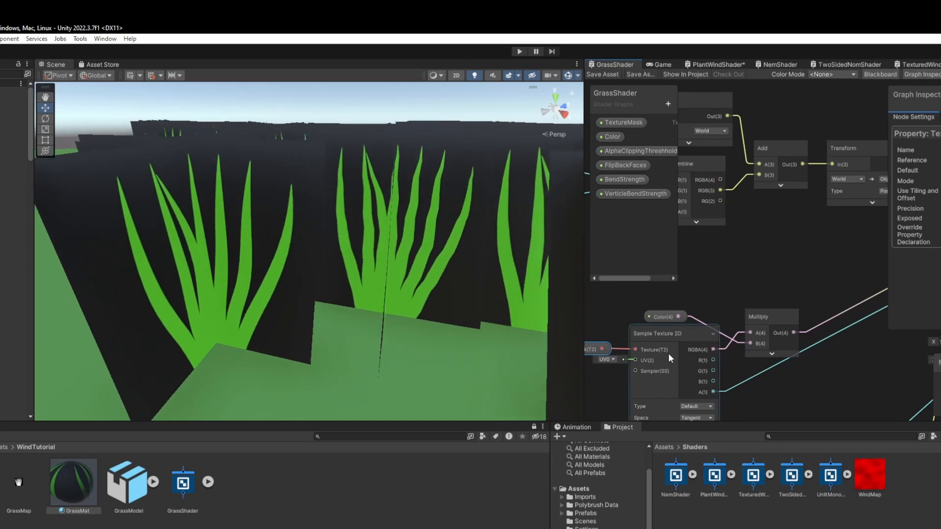
middle_click_drag(669, 353, 686, 266)
scroll(322, 271, "down", 3)
right_click_drag(322, 271, 245, 229)
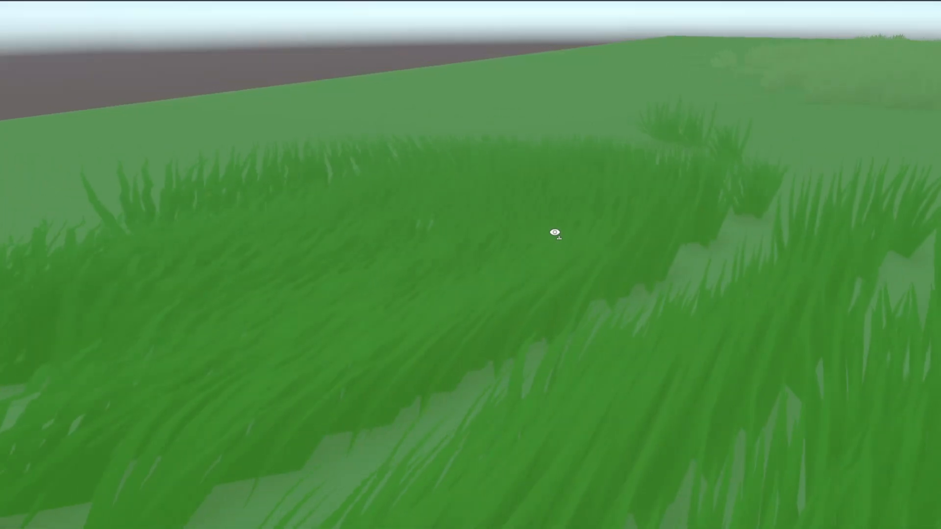
right_click_drag(554, 231, 939, 239)
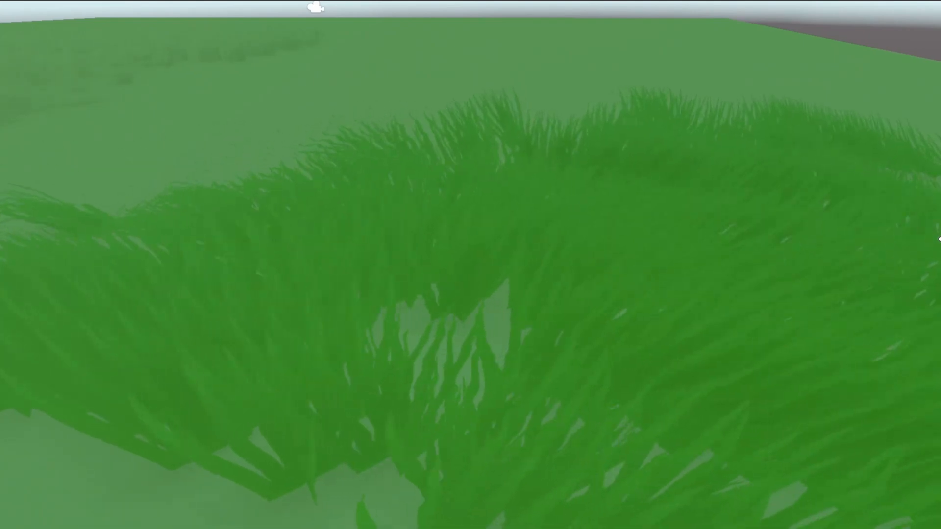
right_click_drag(937, 238, 895, 211)
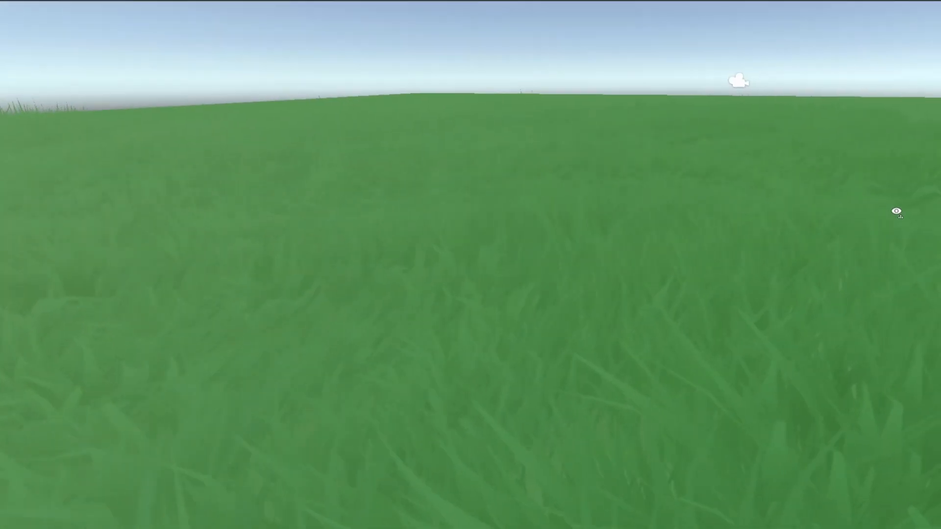